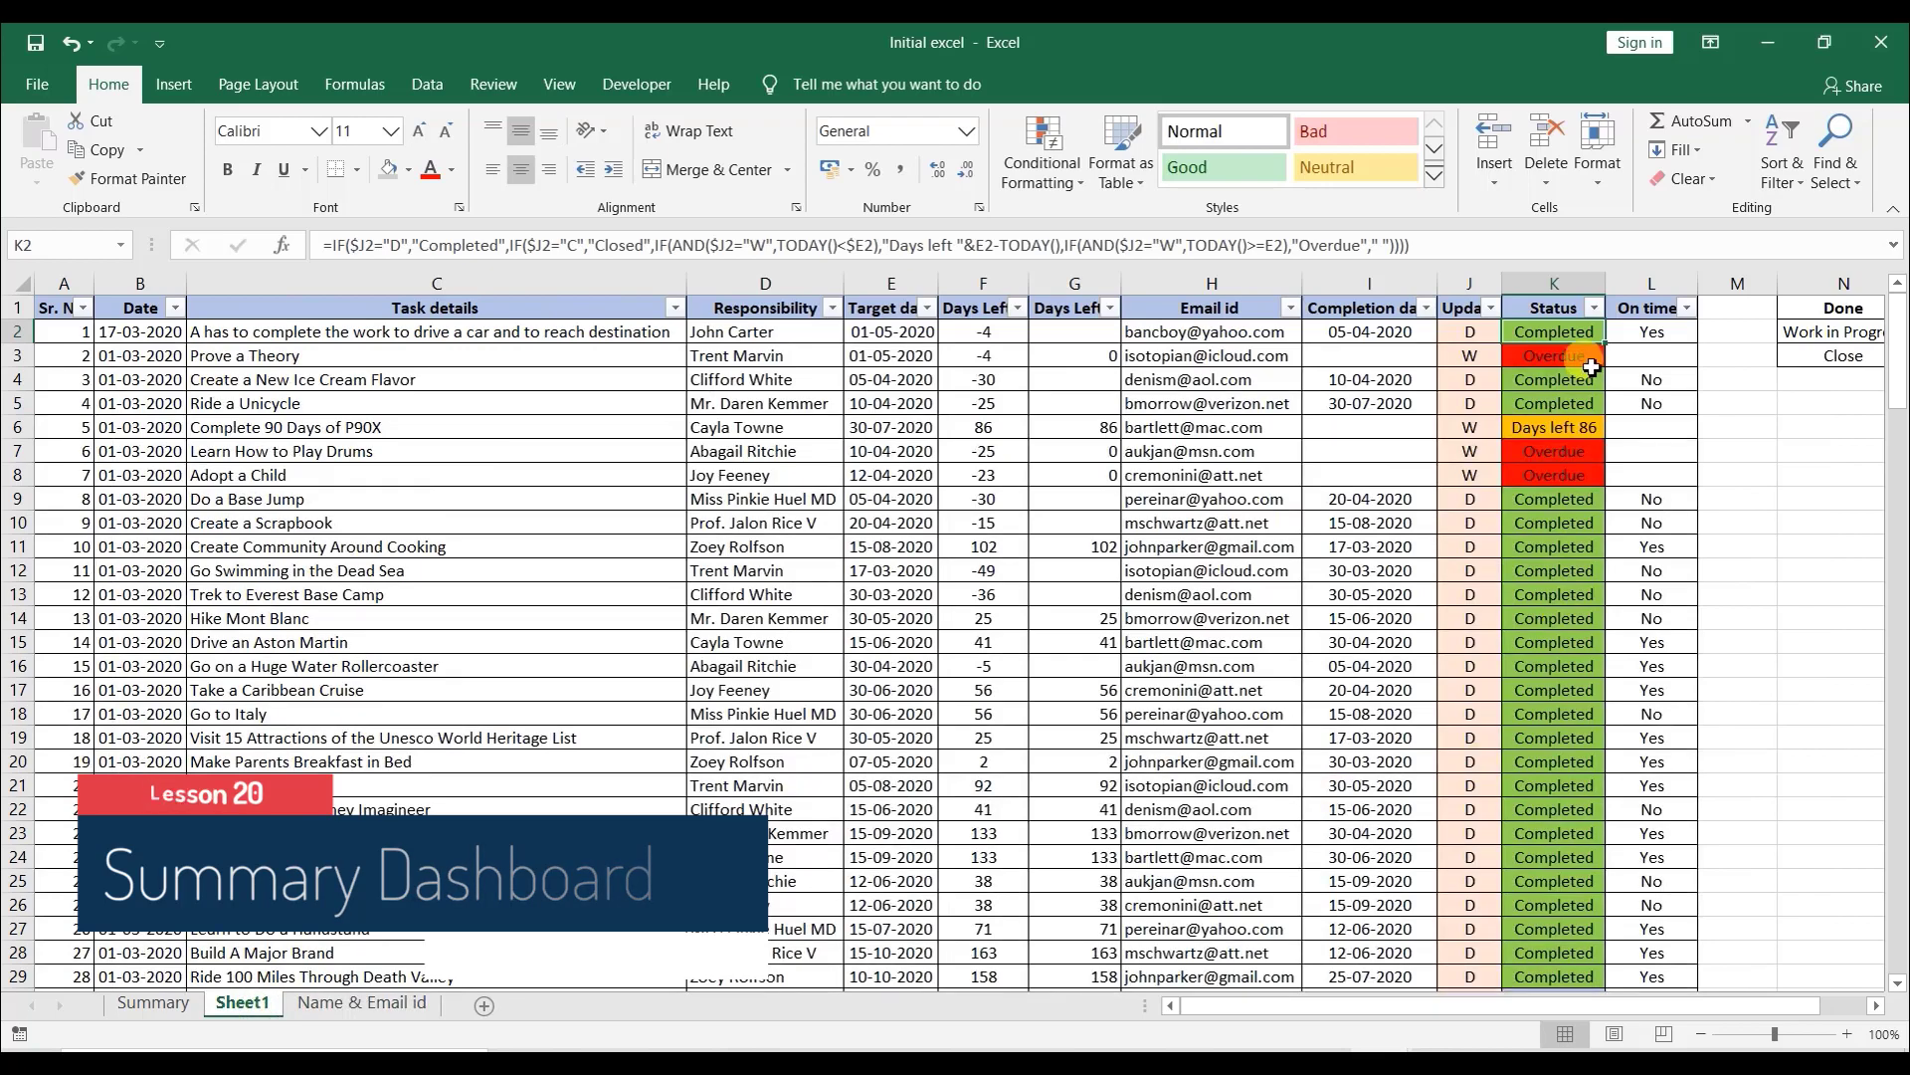
- Inspect the task list on Sheet1 down to its last row
left_click(352, 337)
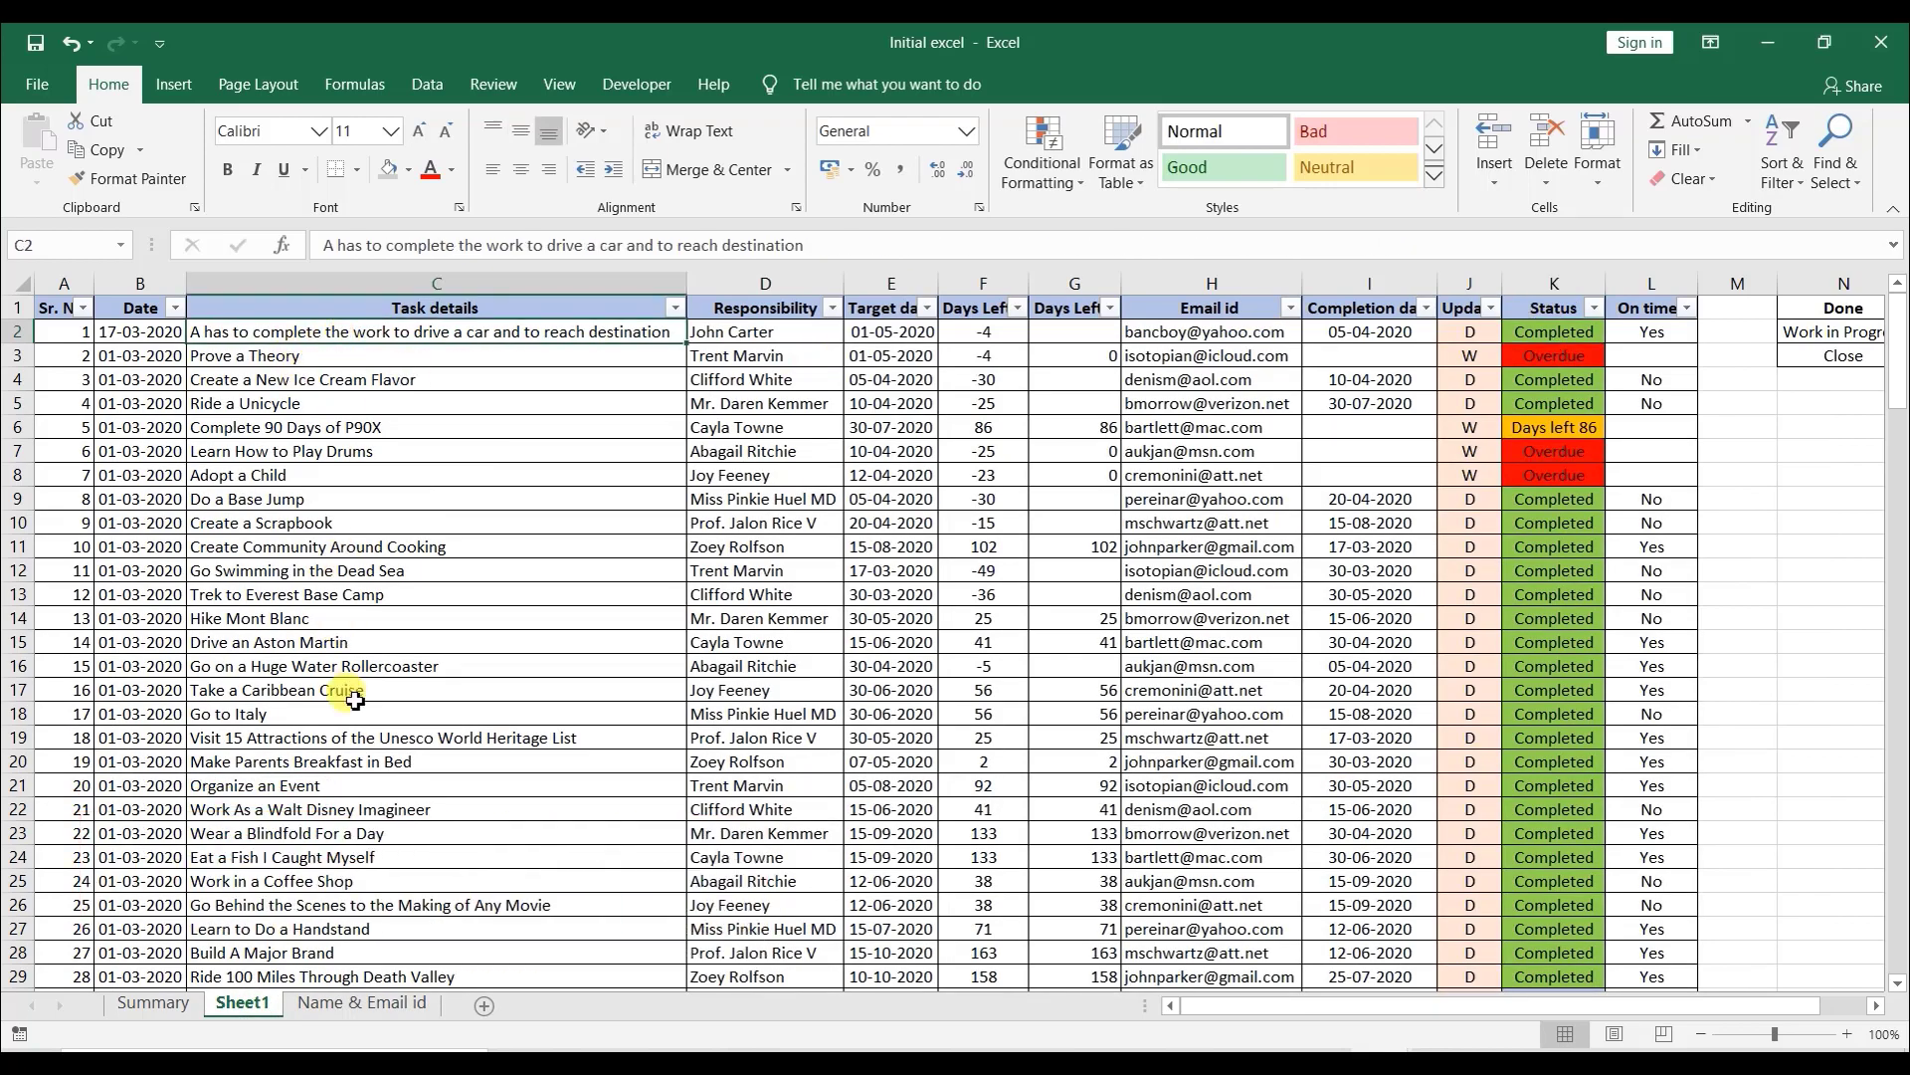
scroll(384, 730, "down", 20)
scroll(384, 729, "down", 13)
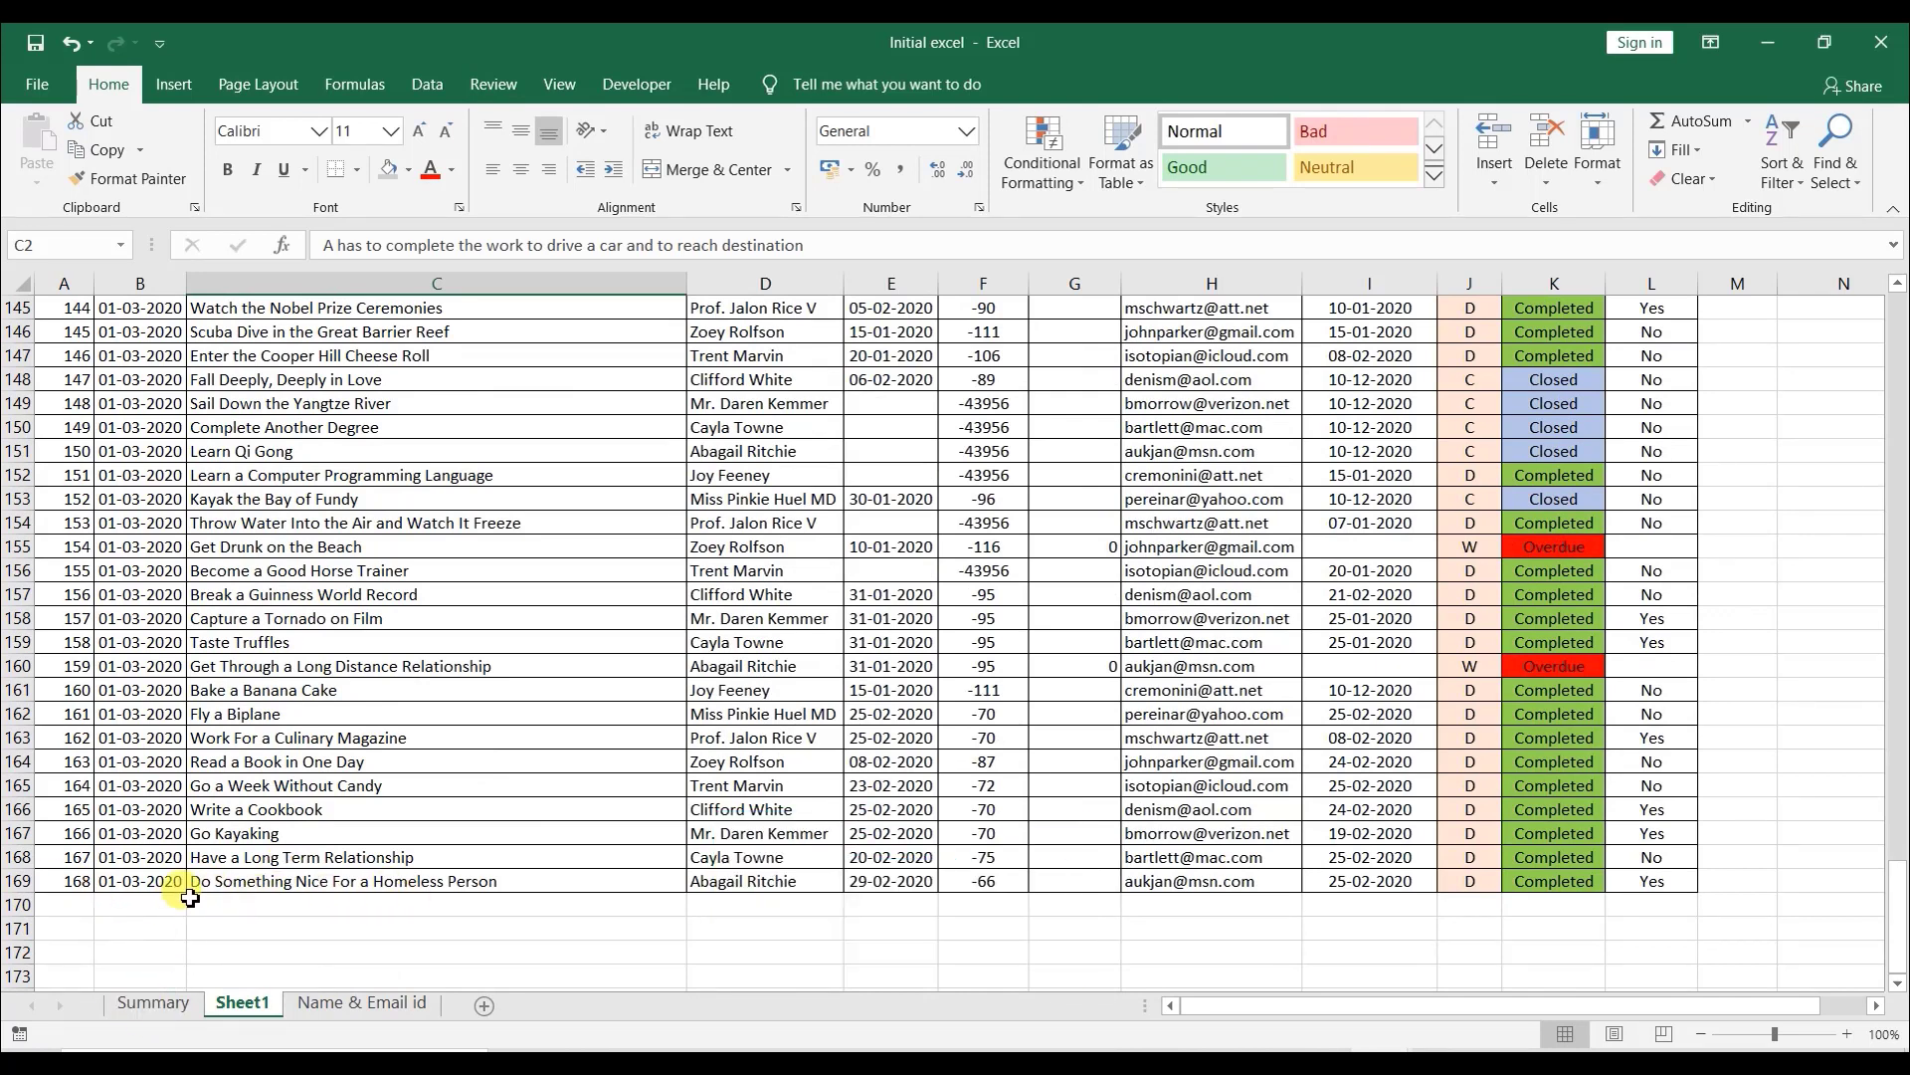
- On the Summary sheet, enter =COUNTA(Sheet1!K:K-1) in the Total numbers of Task cell, picking Sheet1's Status column
left_click(154, 1013)
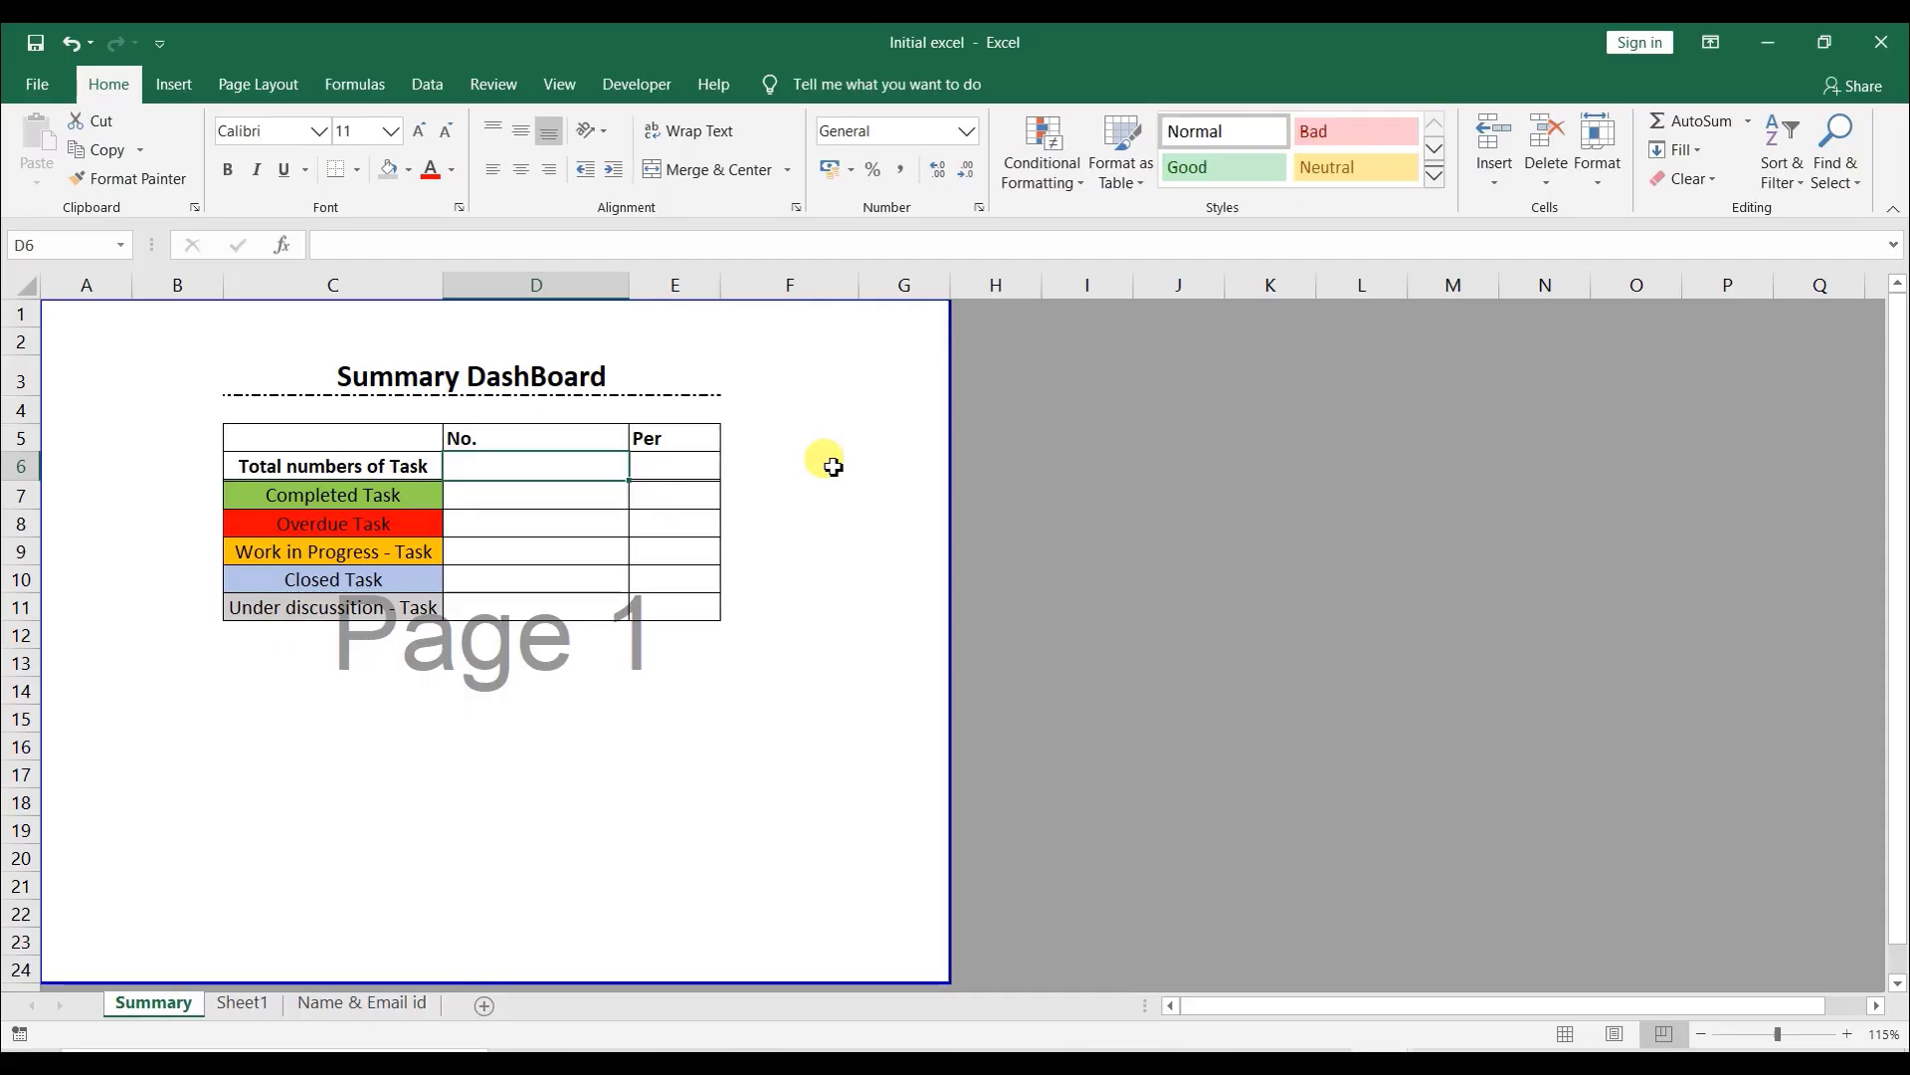
type("=co")
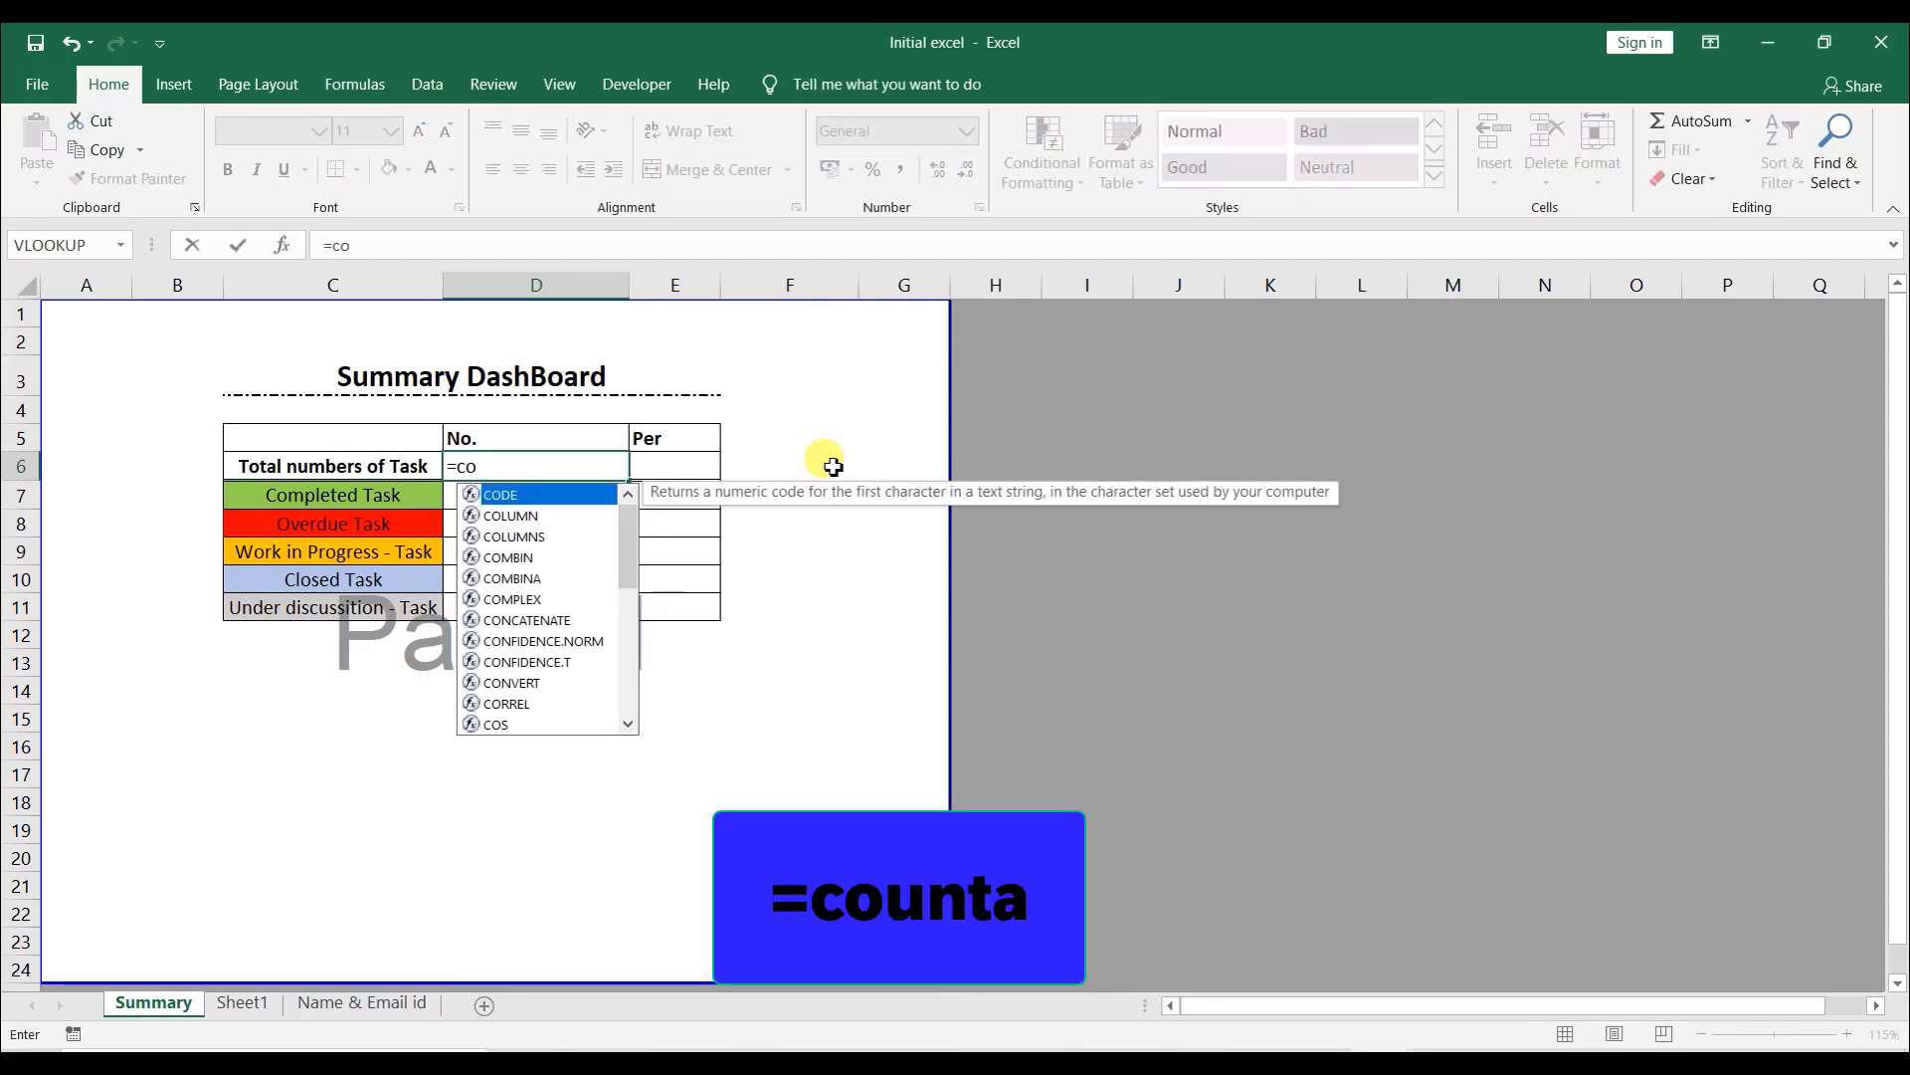
type("unt")
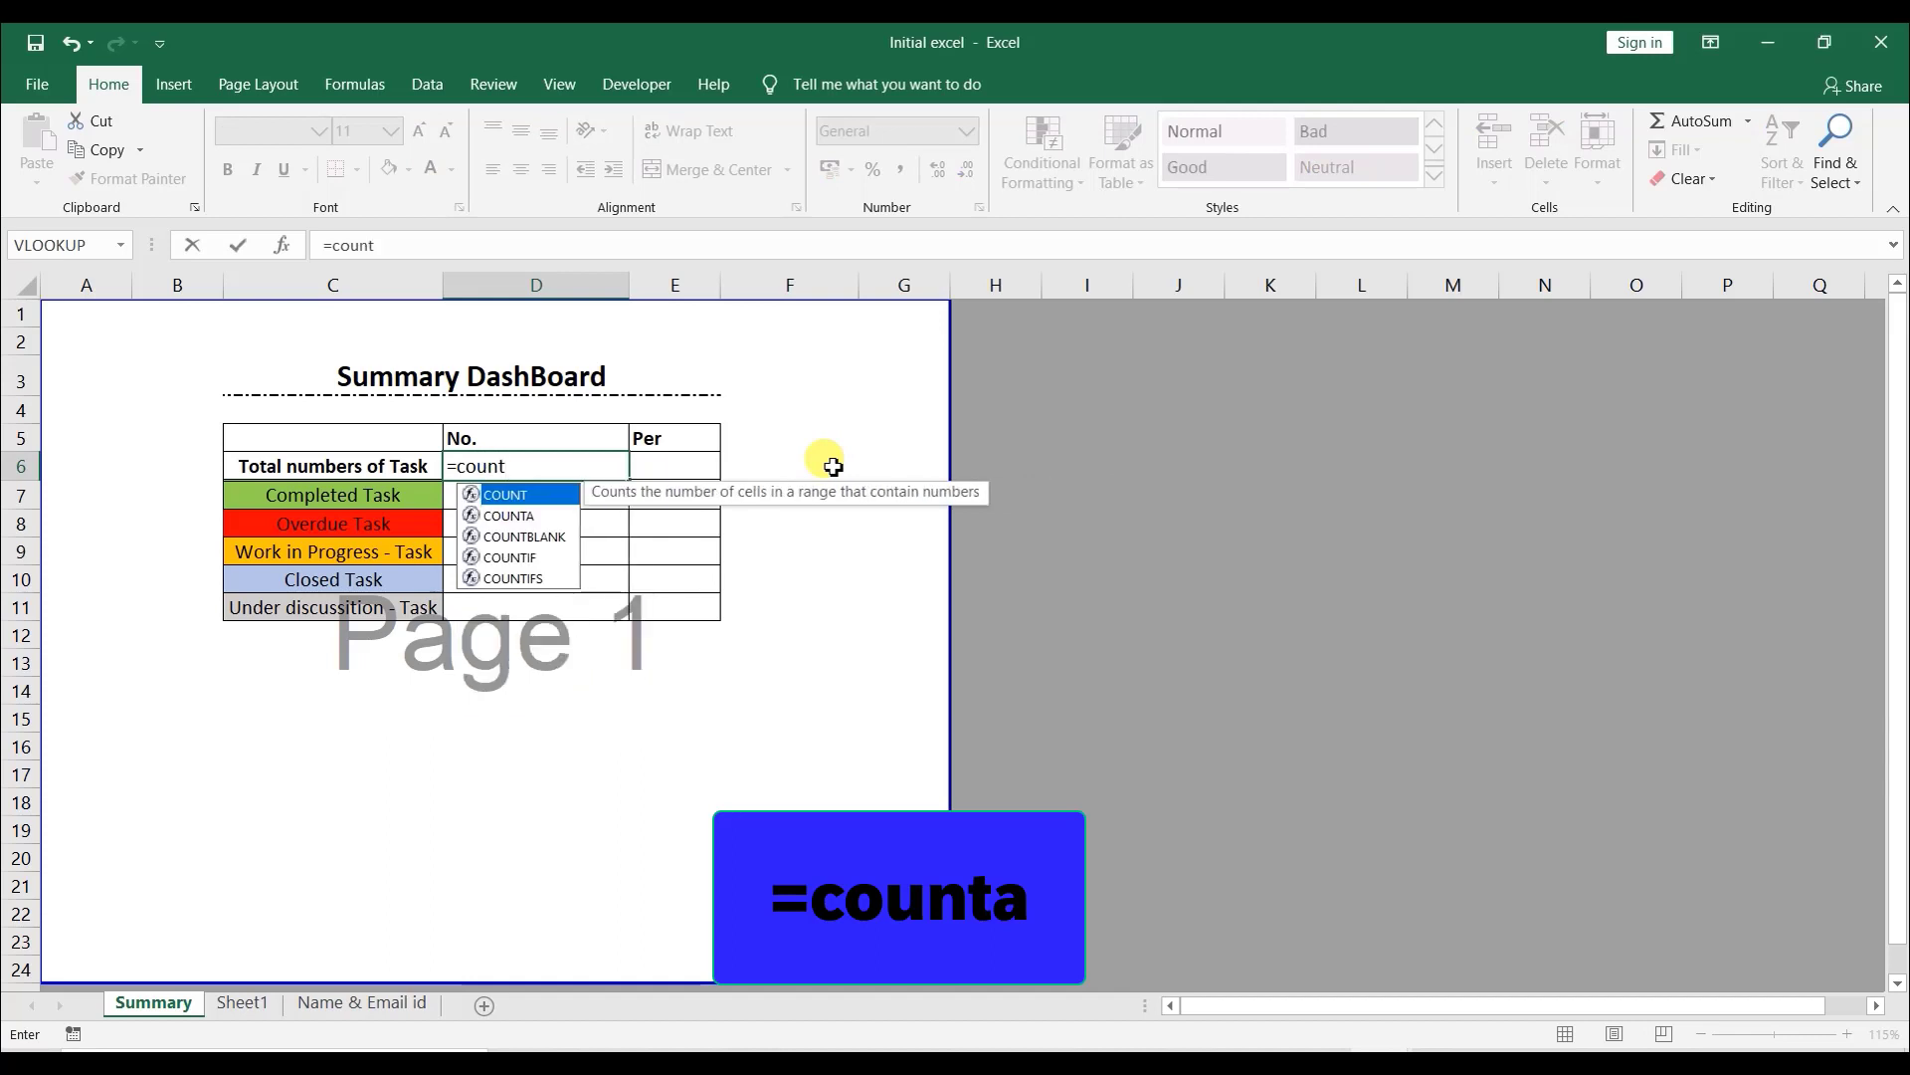
type("a")
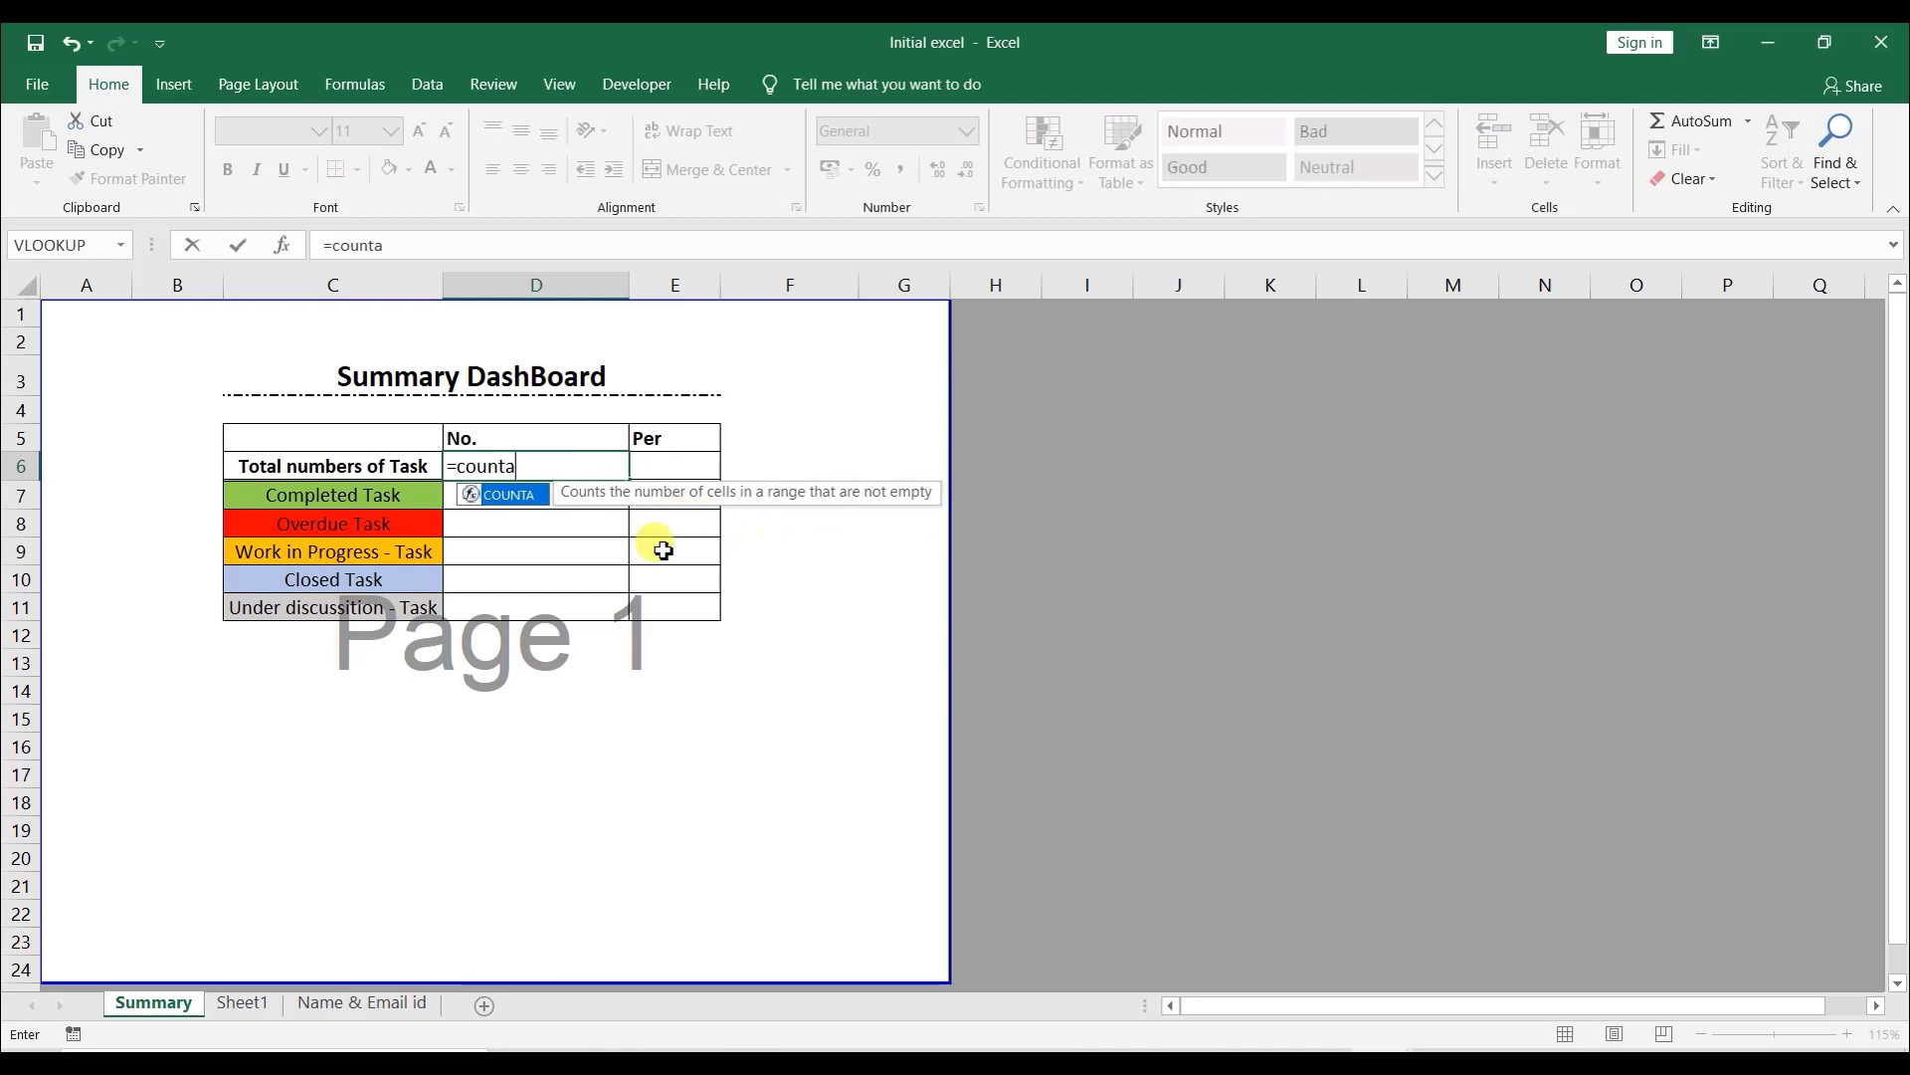
type("(")
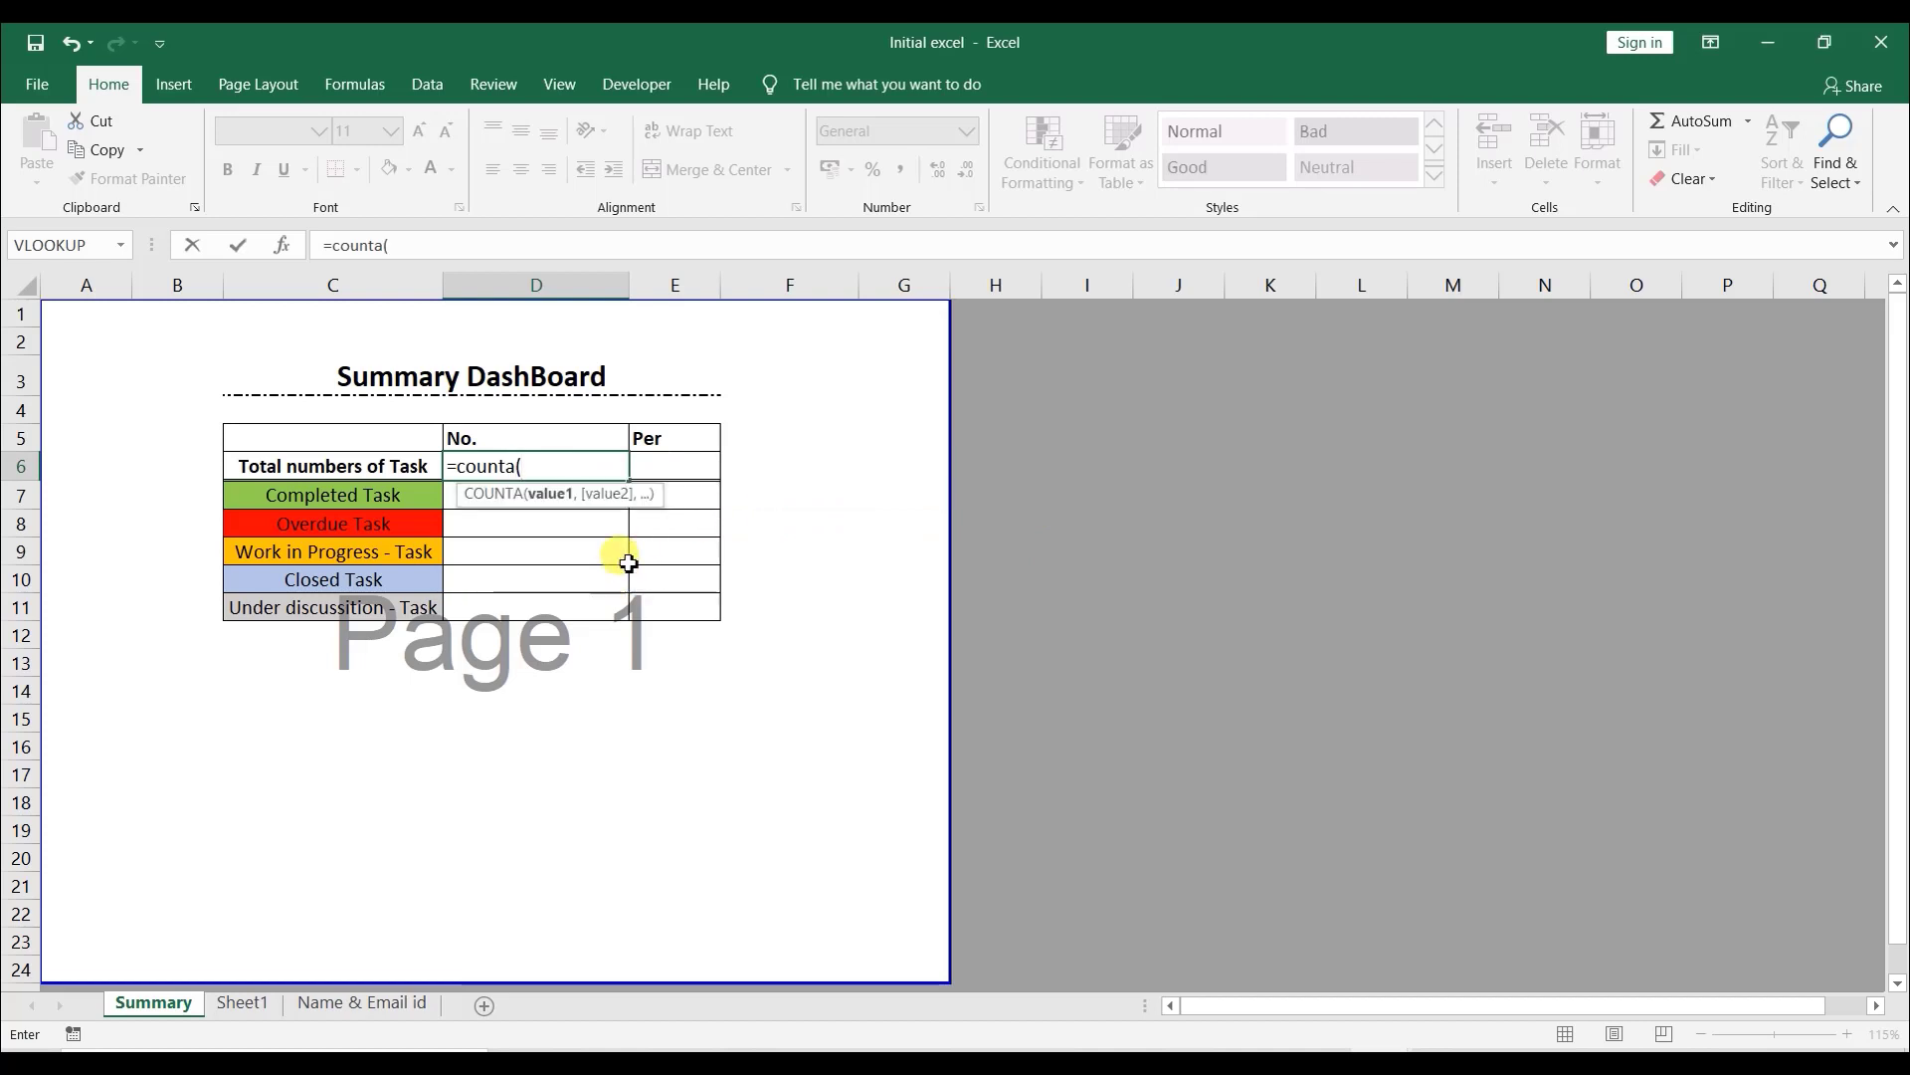
left_click(244, 1002)
scroll(1206, 545, "up", 20)
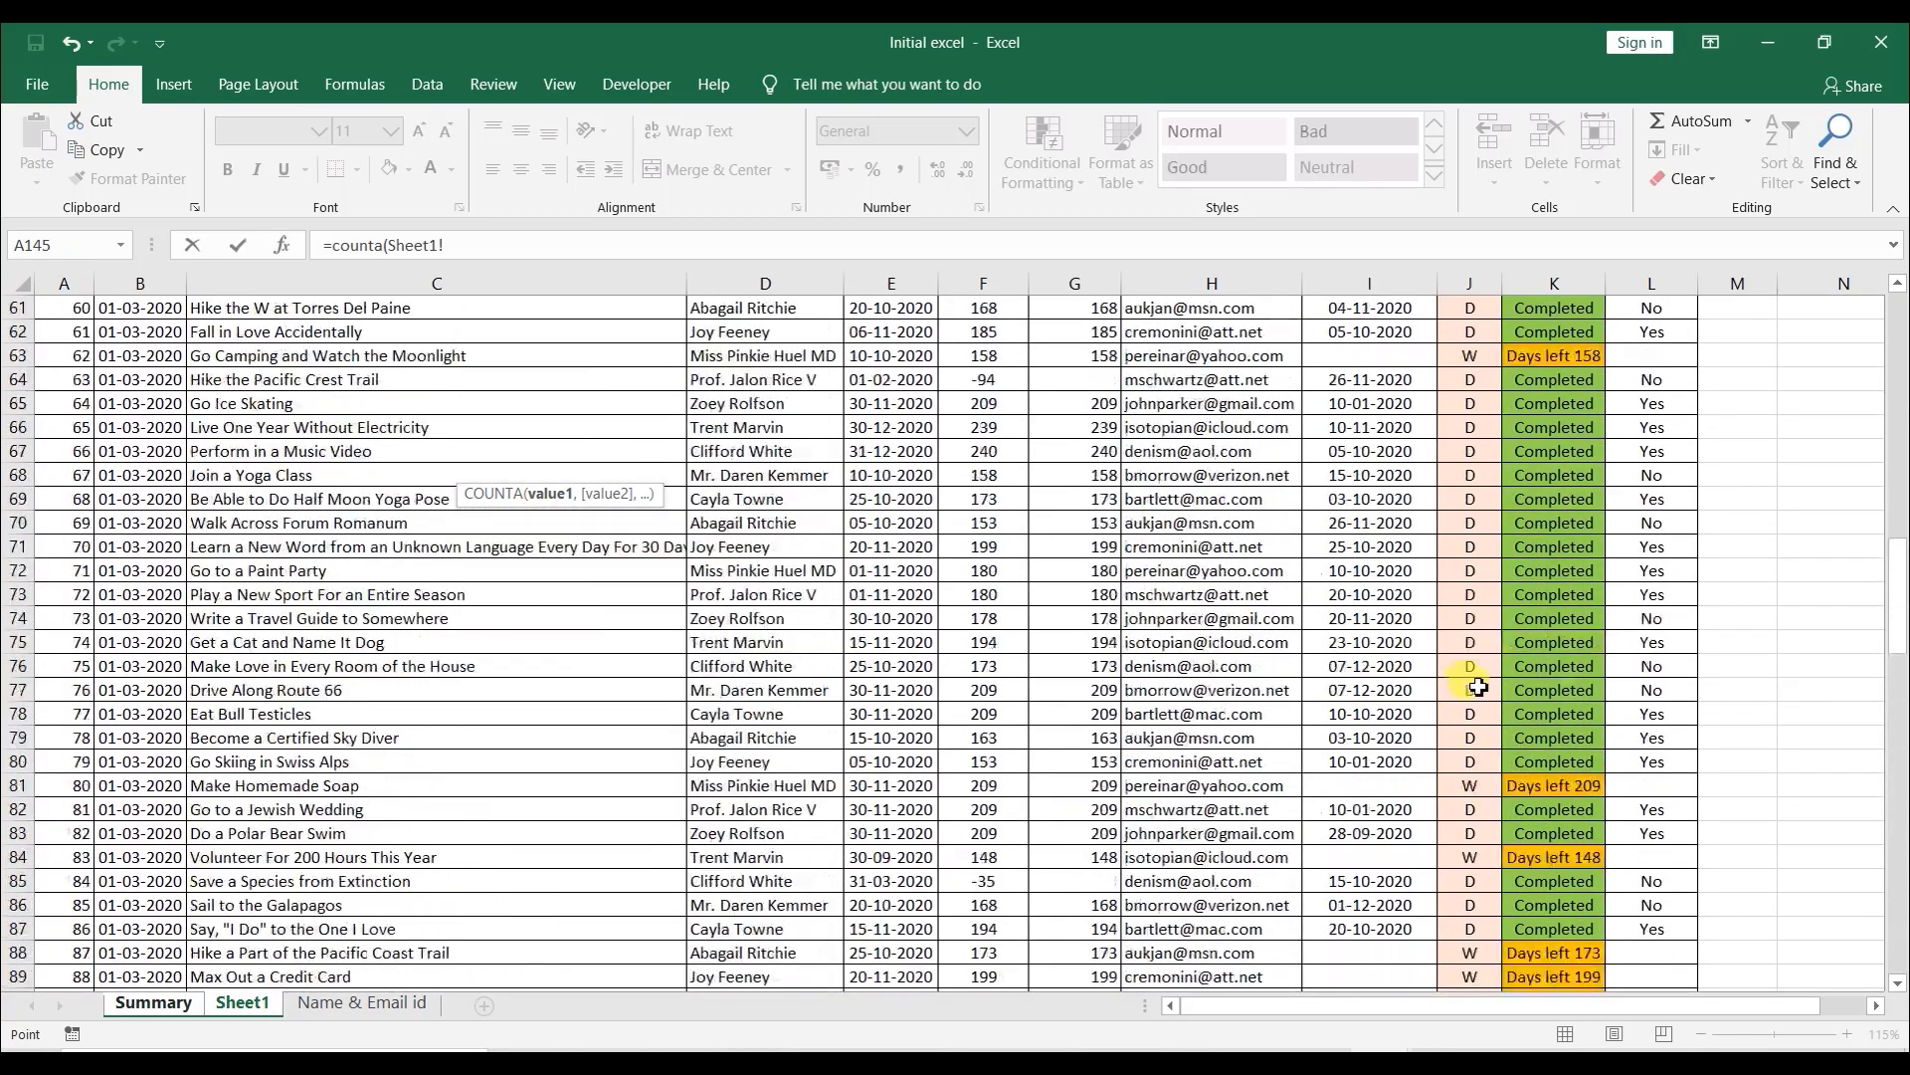
scroll(1480, 688, "up", 20)
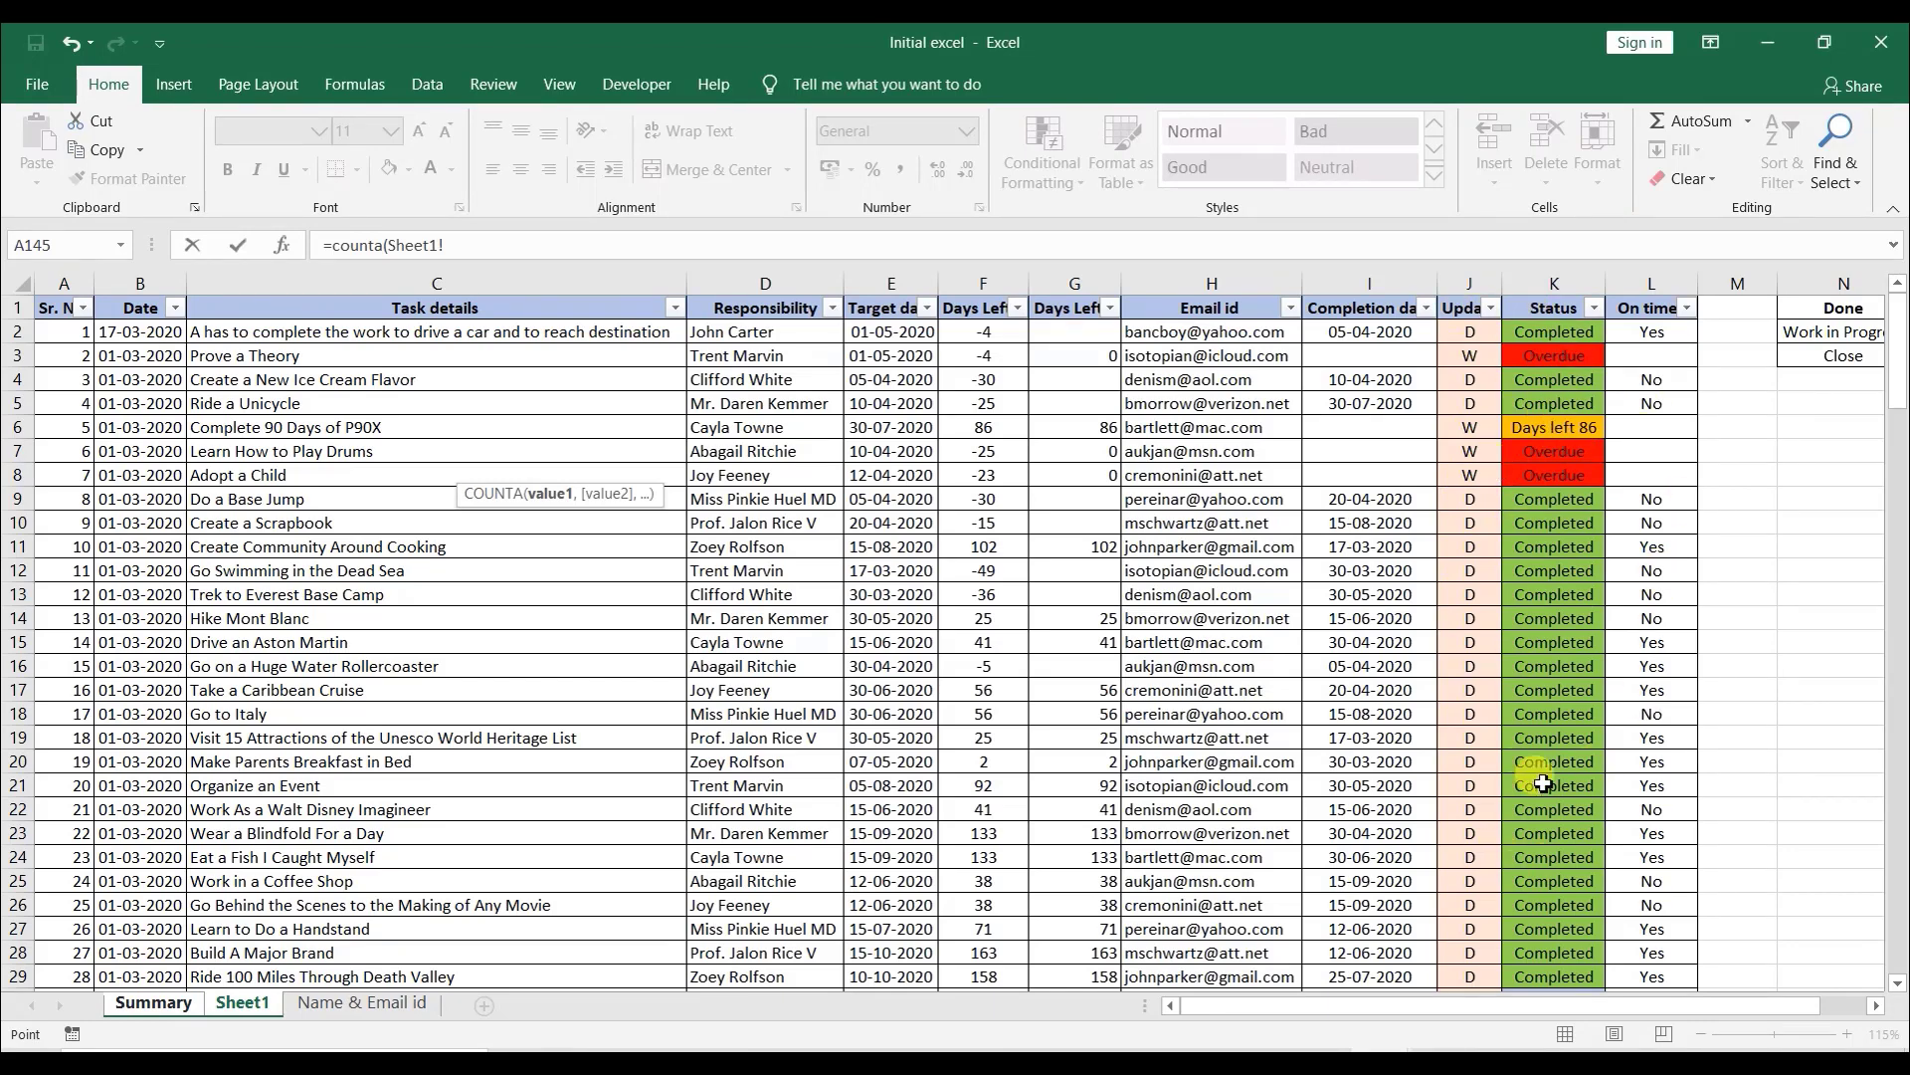
left_click(1555, 282)
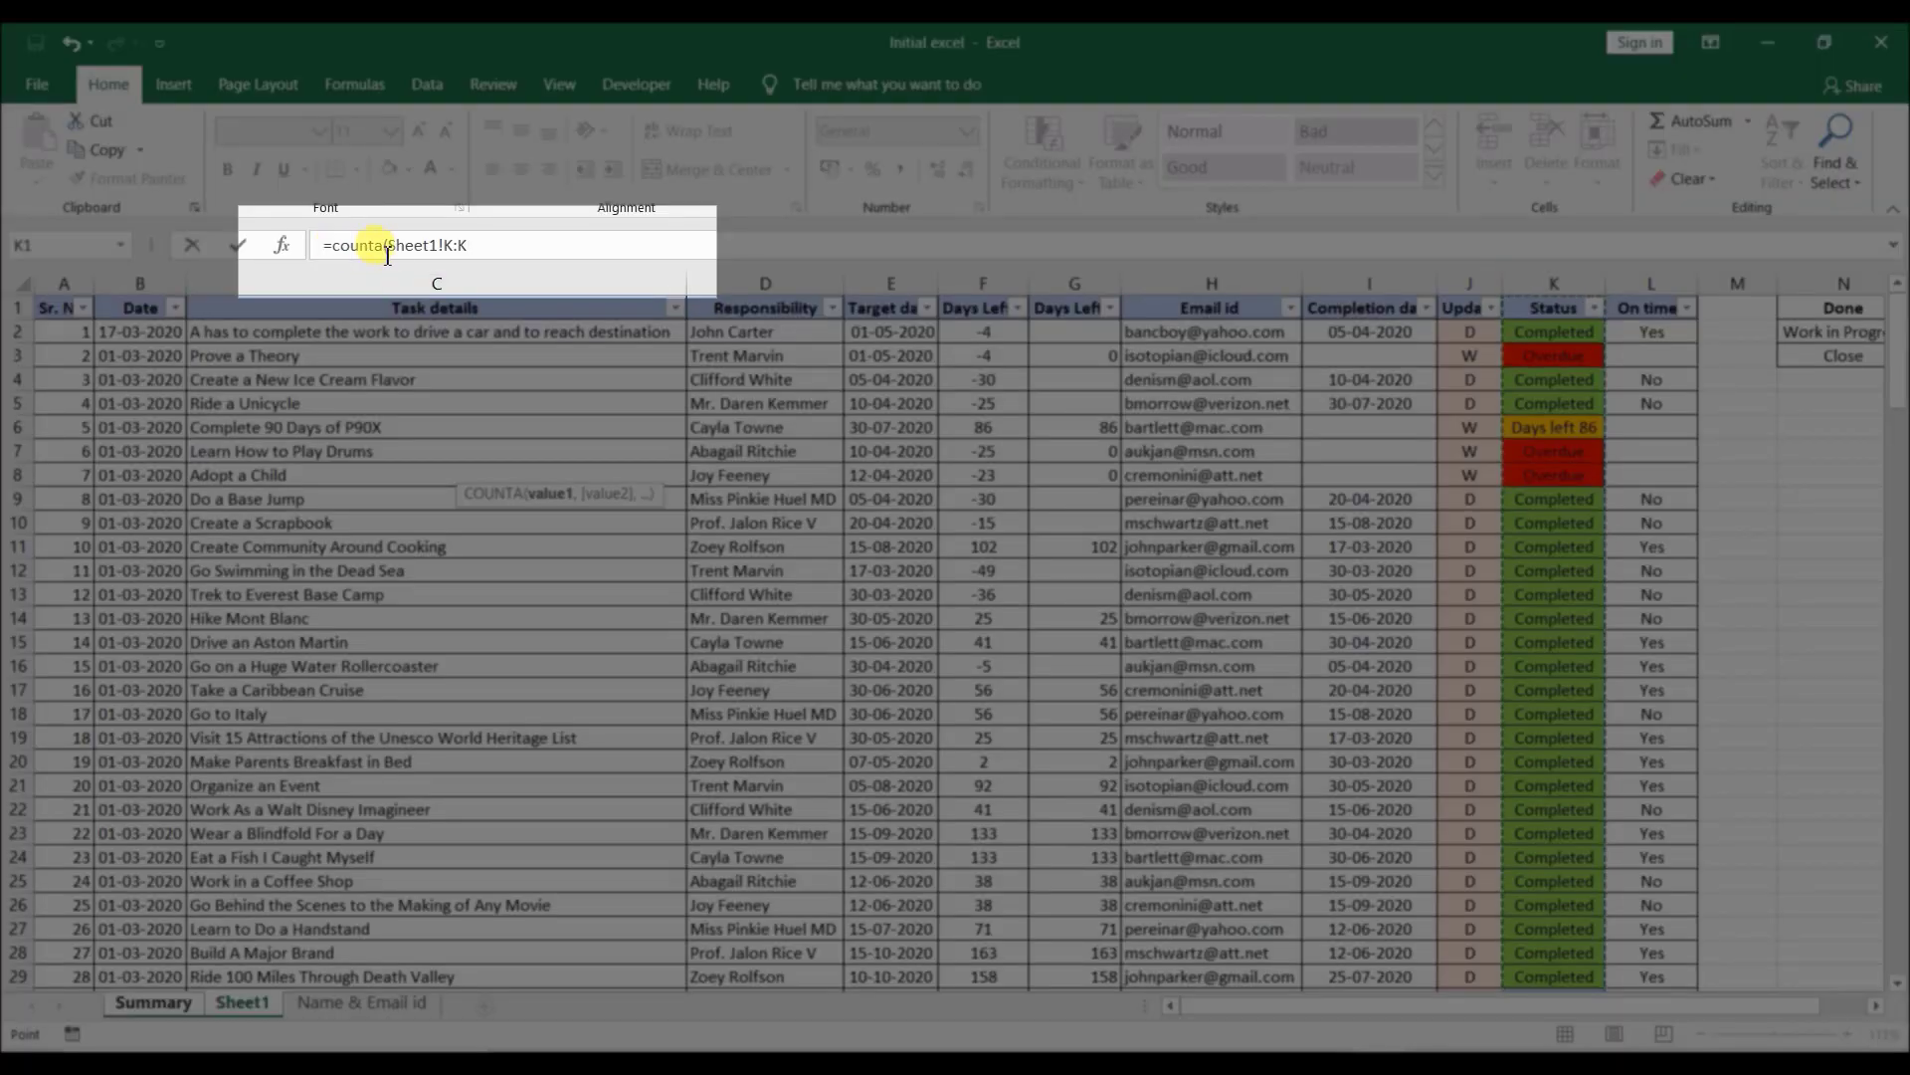
left_click(487, 244)
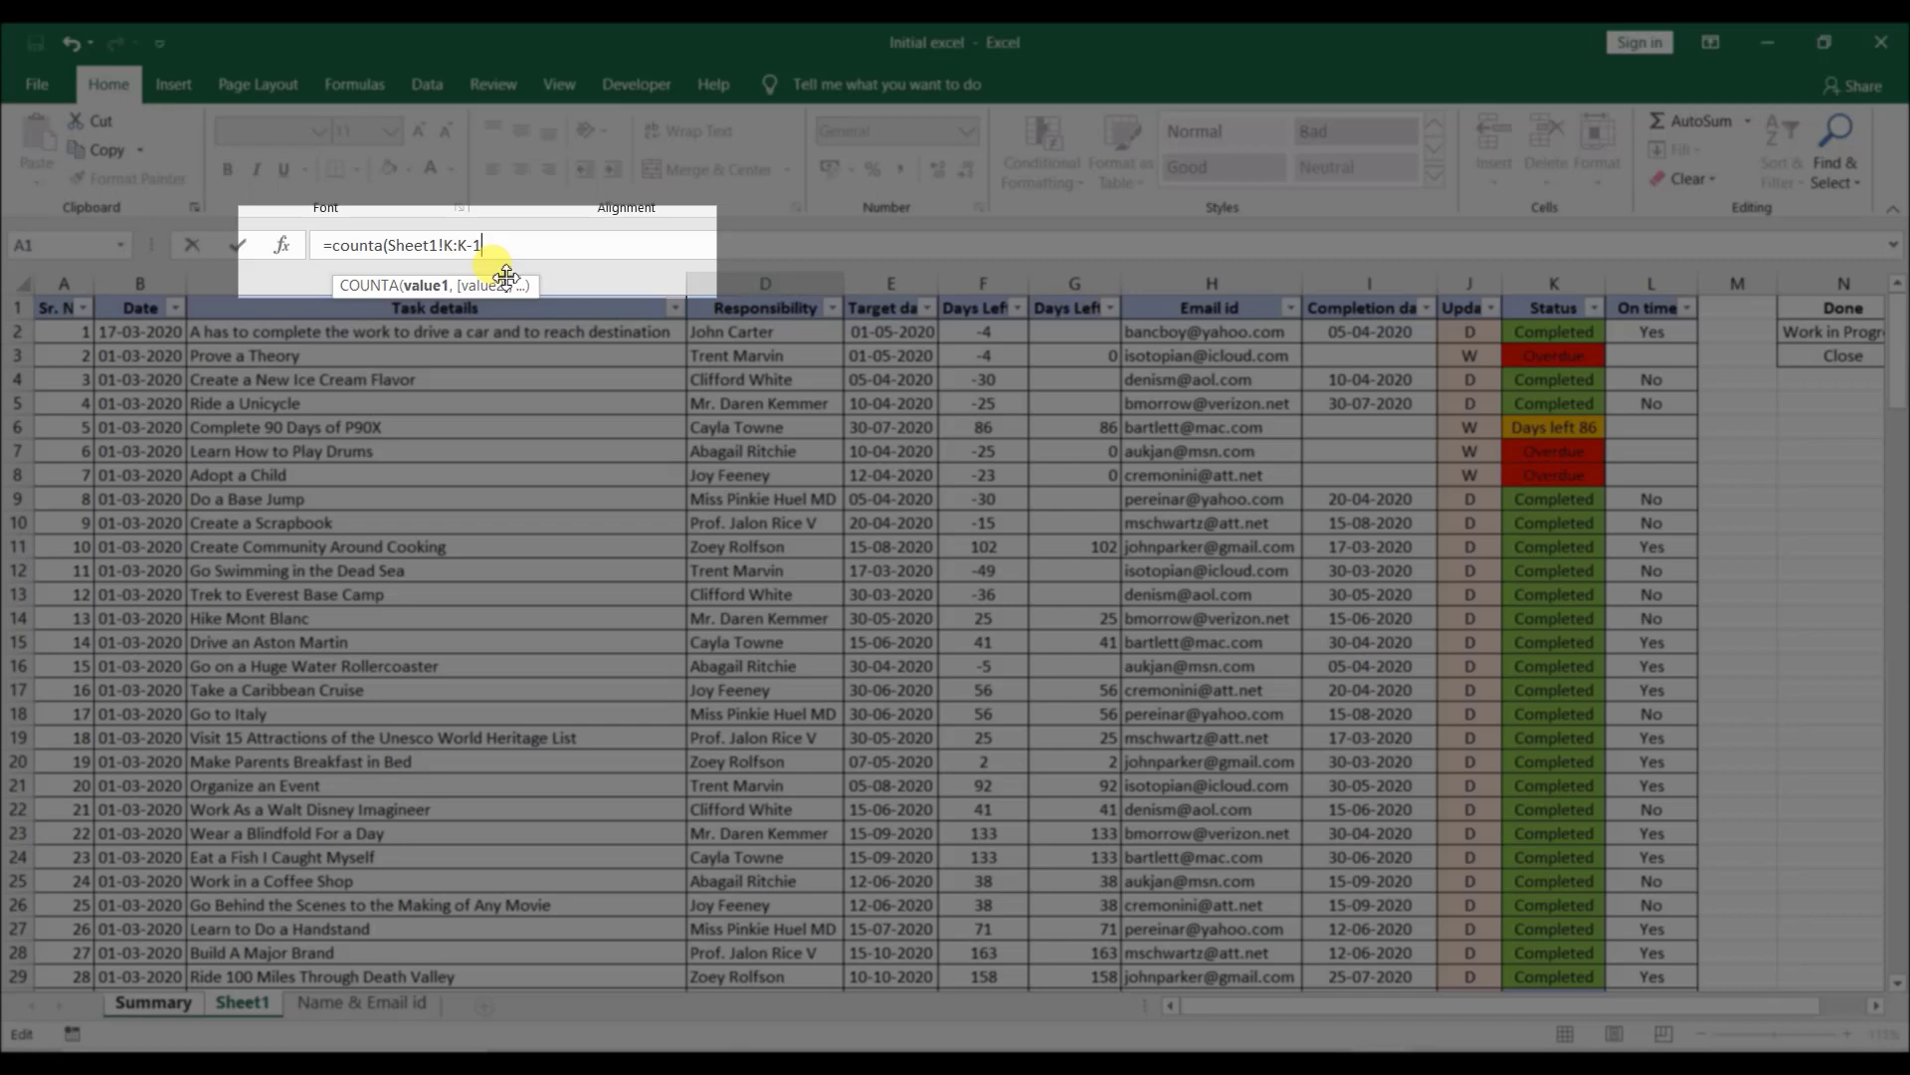
type(")")
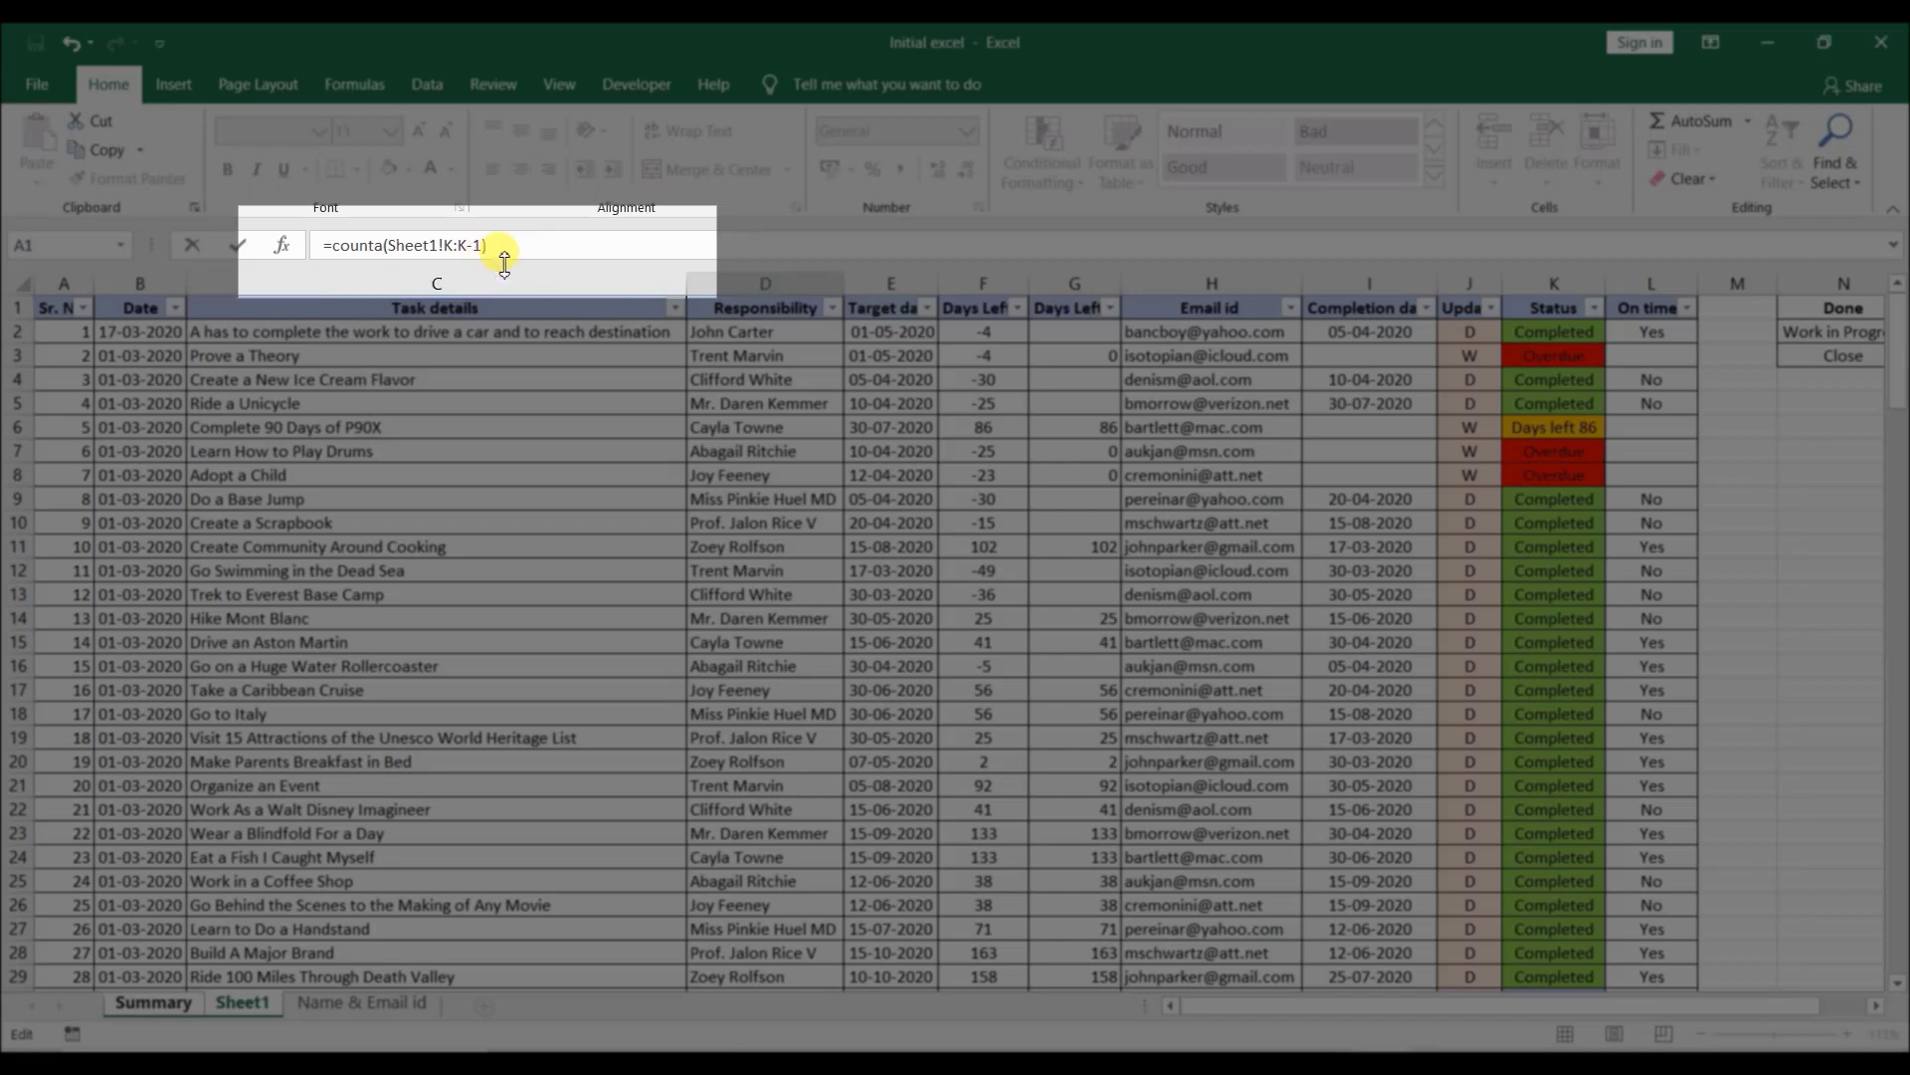
key("Return")
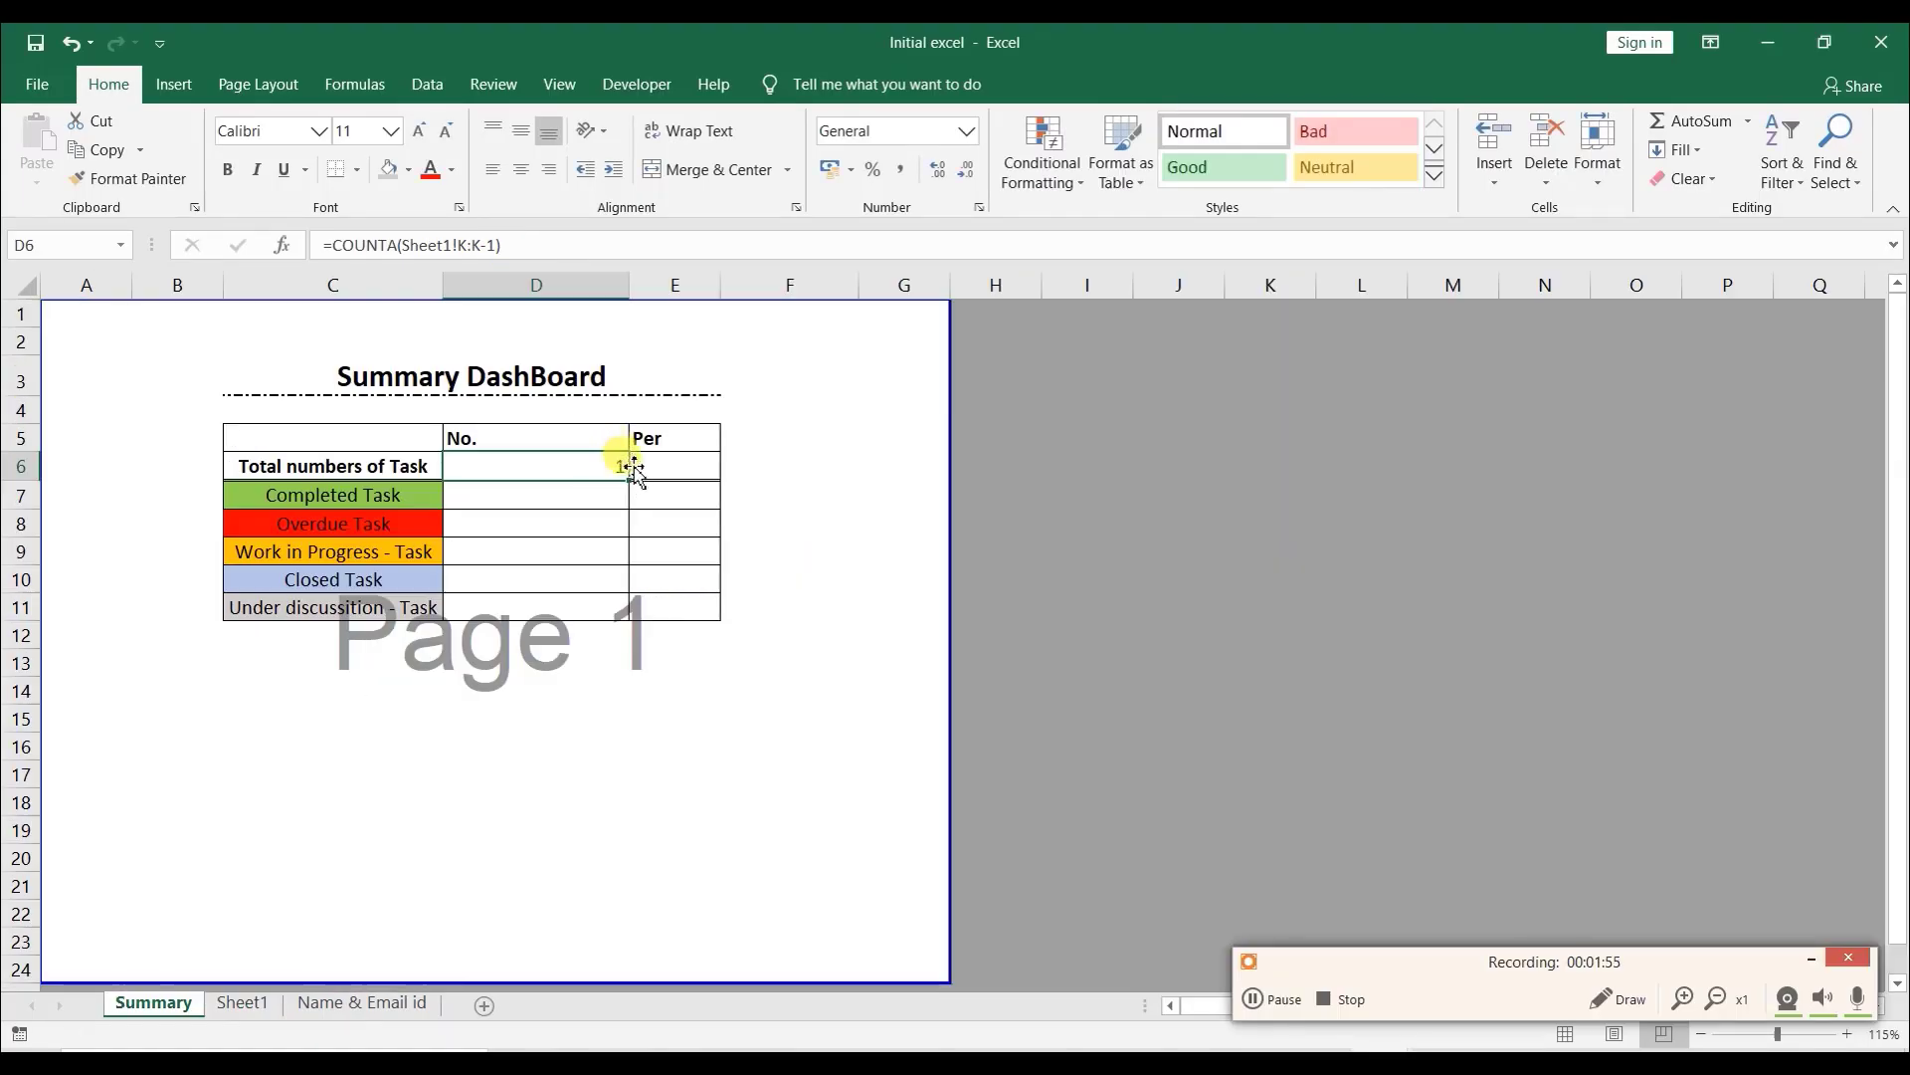
- Correct the total tasks formula to =COUNTA(Sheet1!K:K)-1 so the header is excluded
left_click(494, 245)
key("BackSpace")
key("BackSpace")
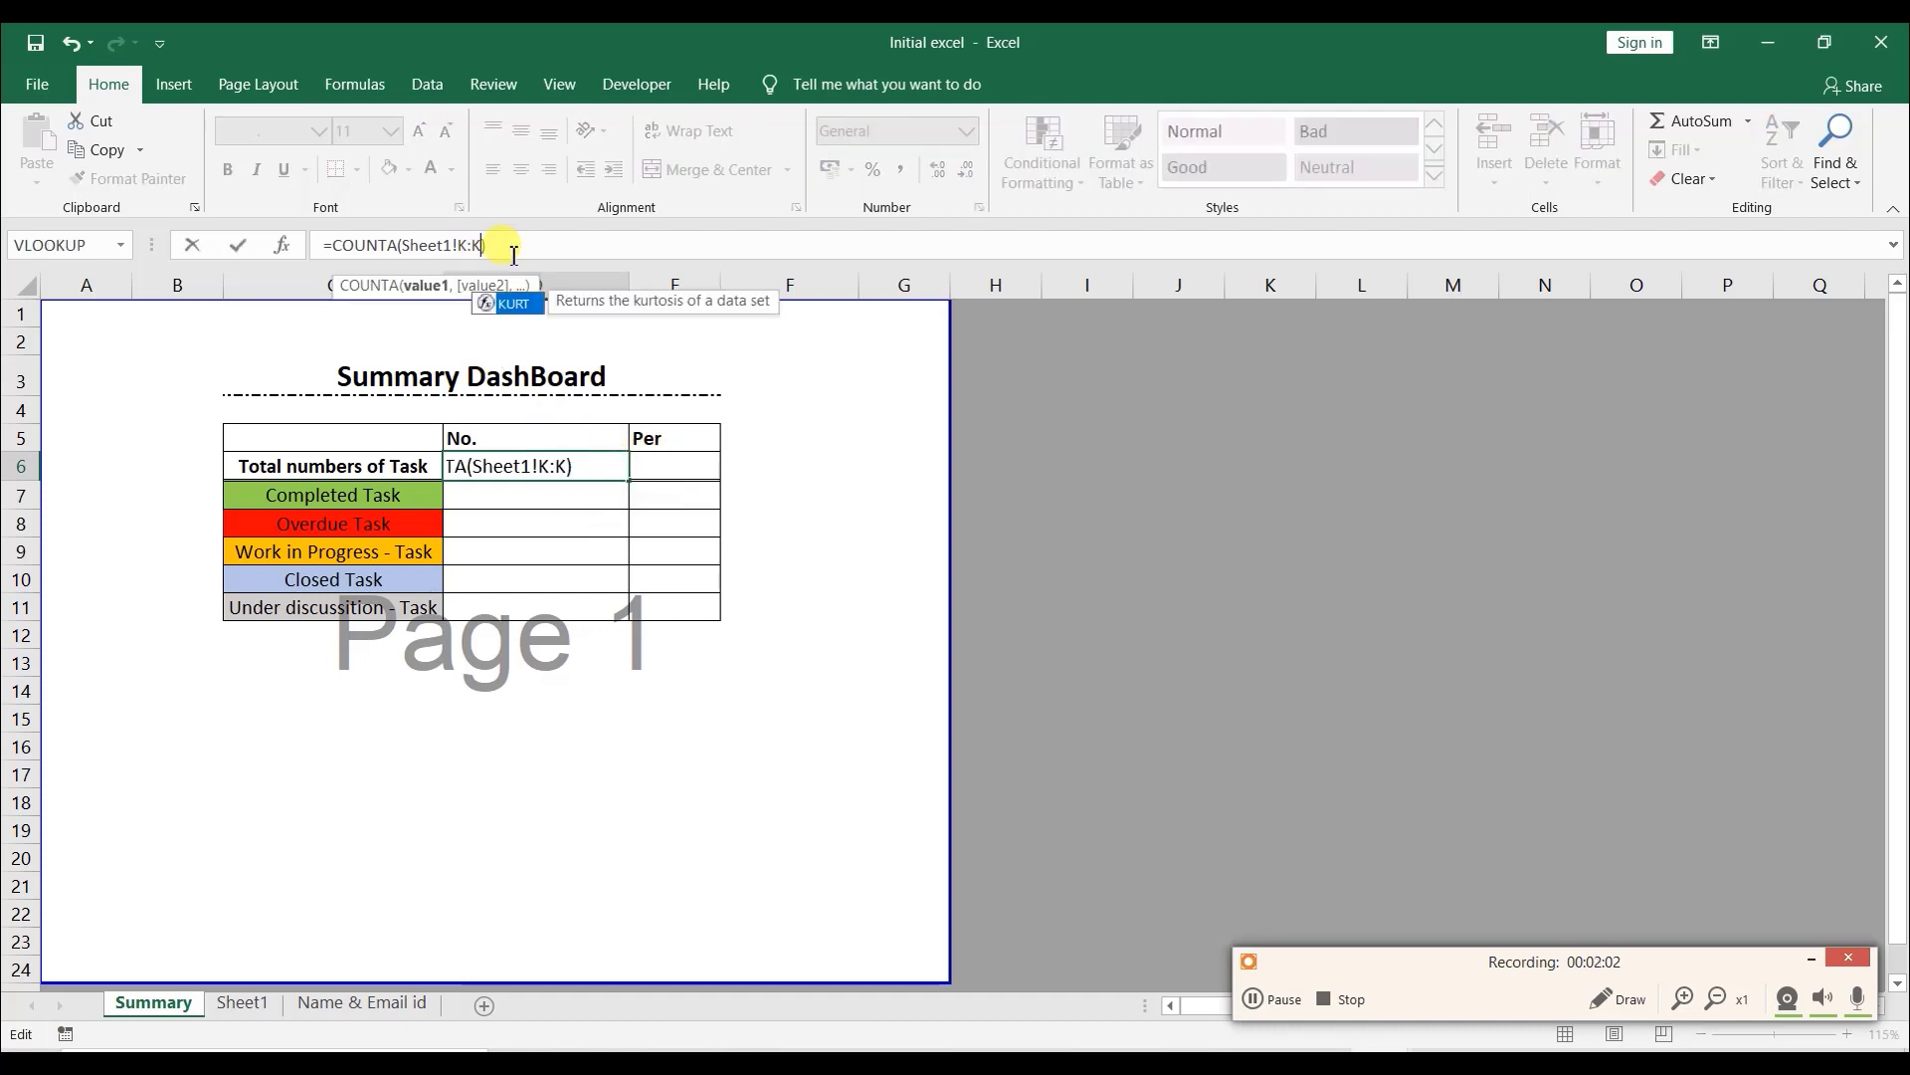
left_click(482, 243)
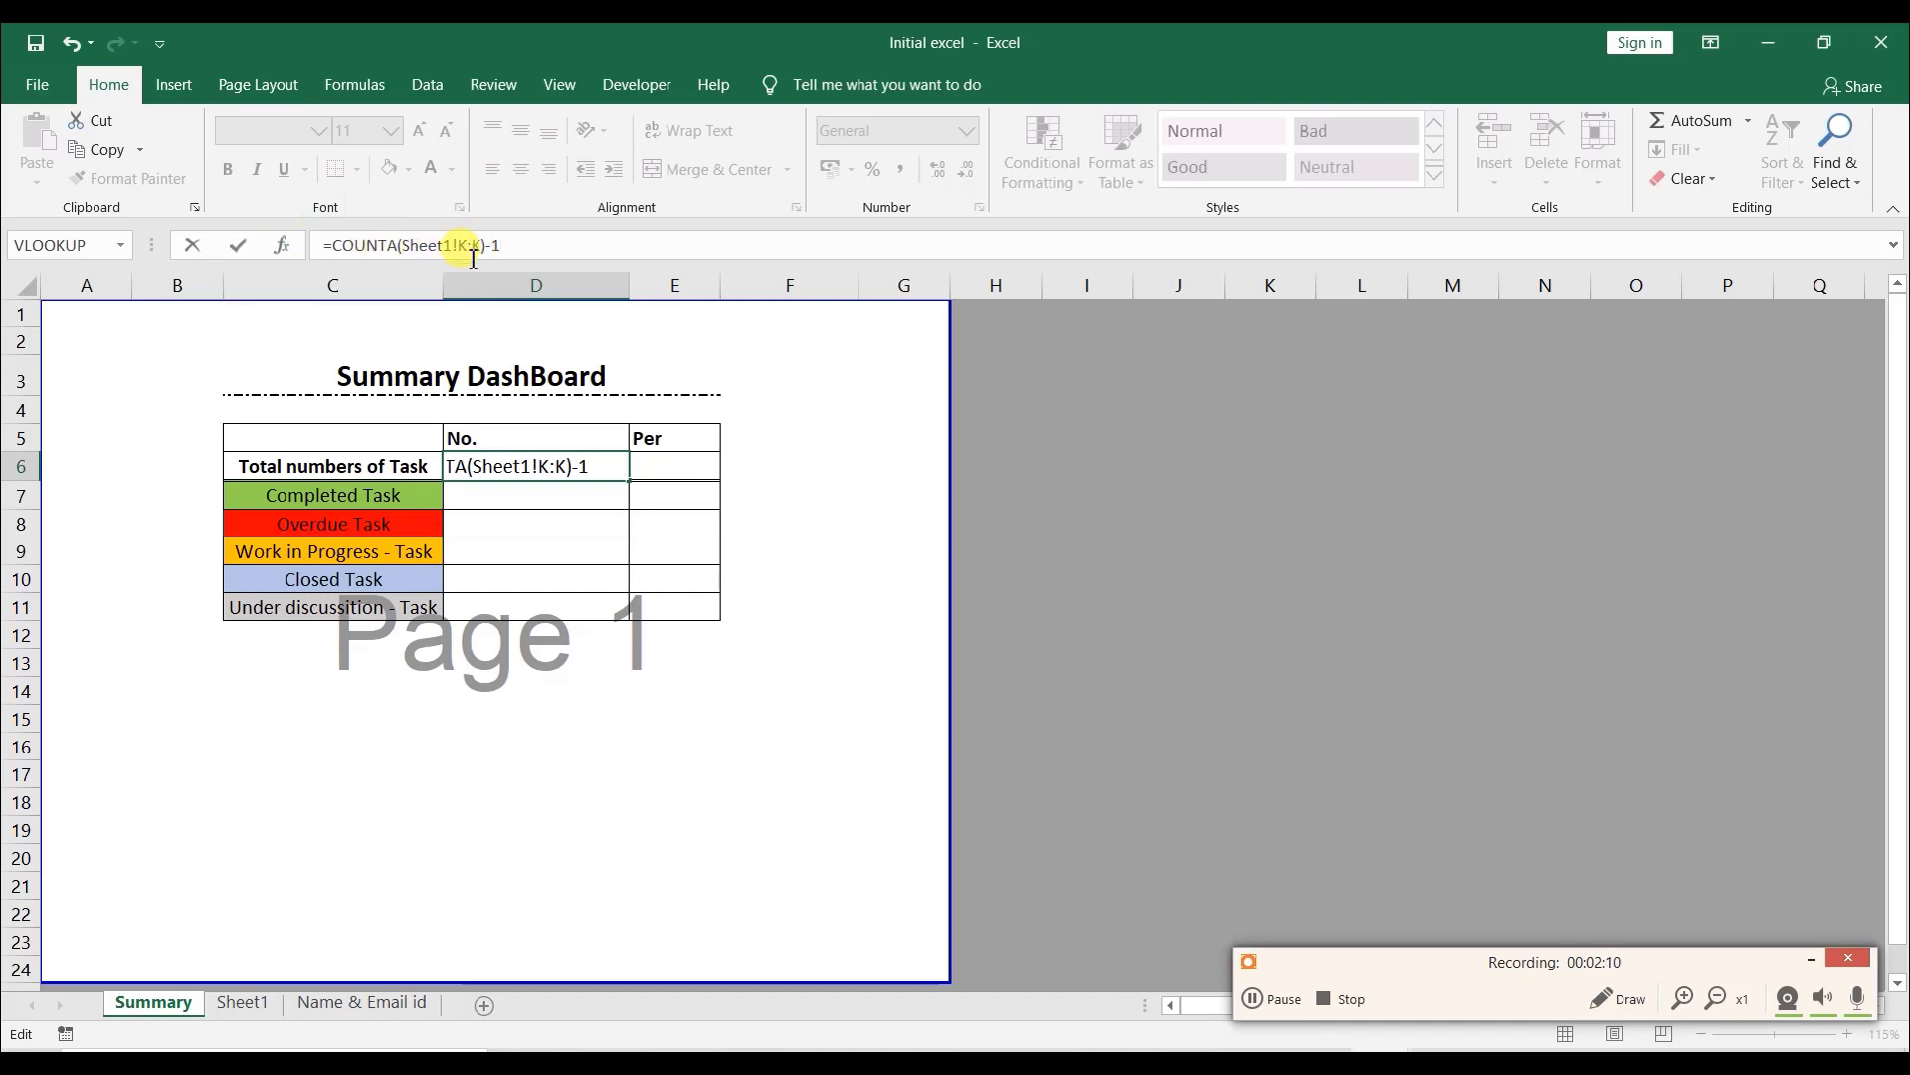
key("Return")
left_click(580, 469)
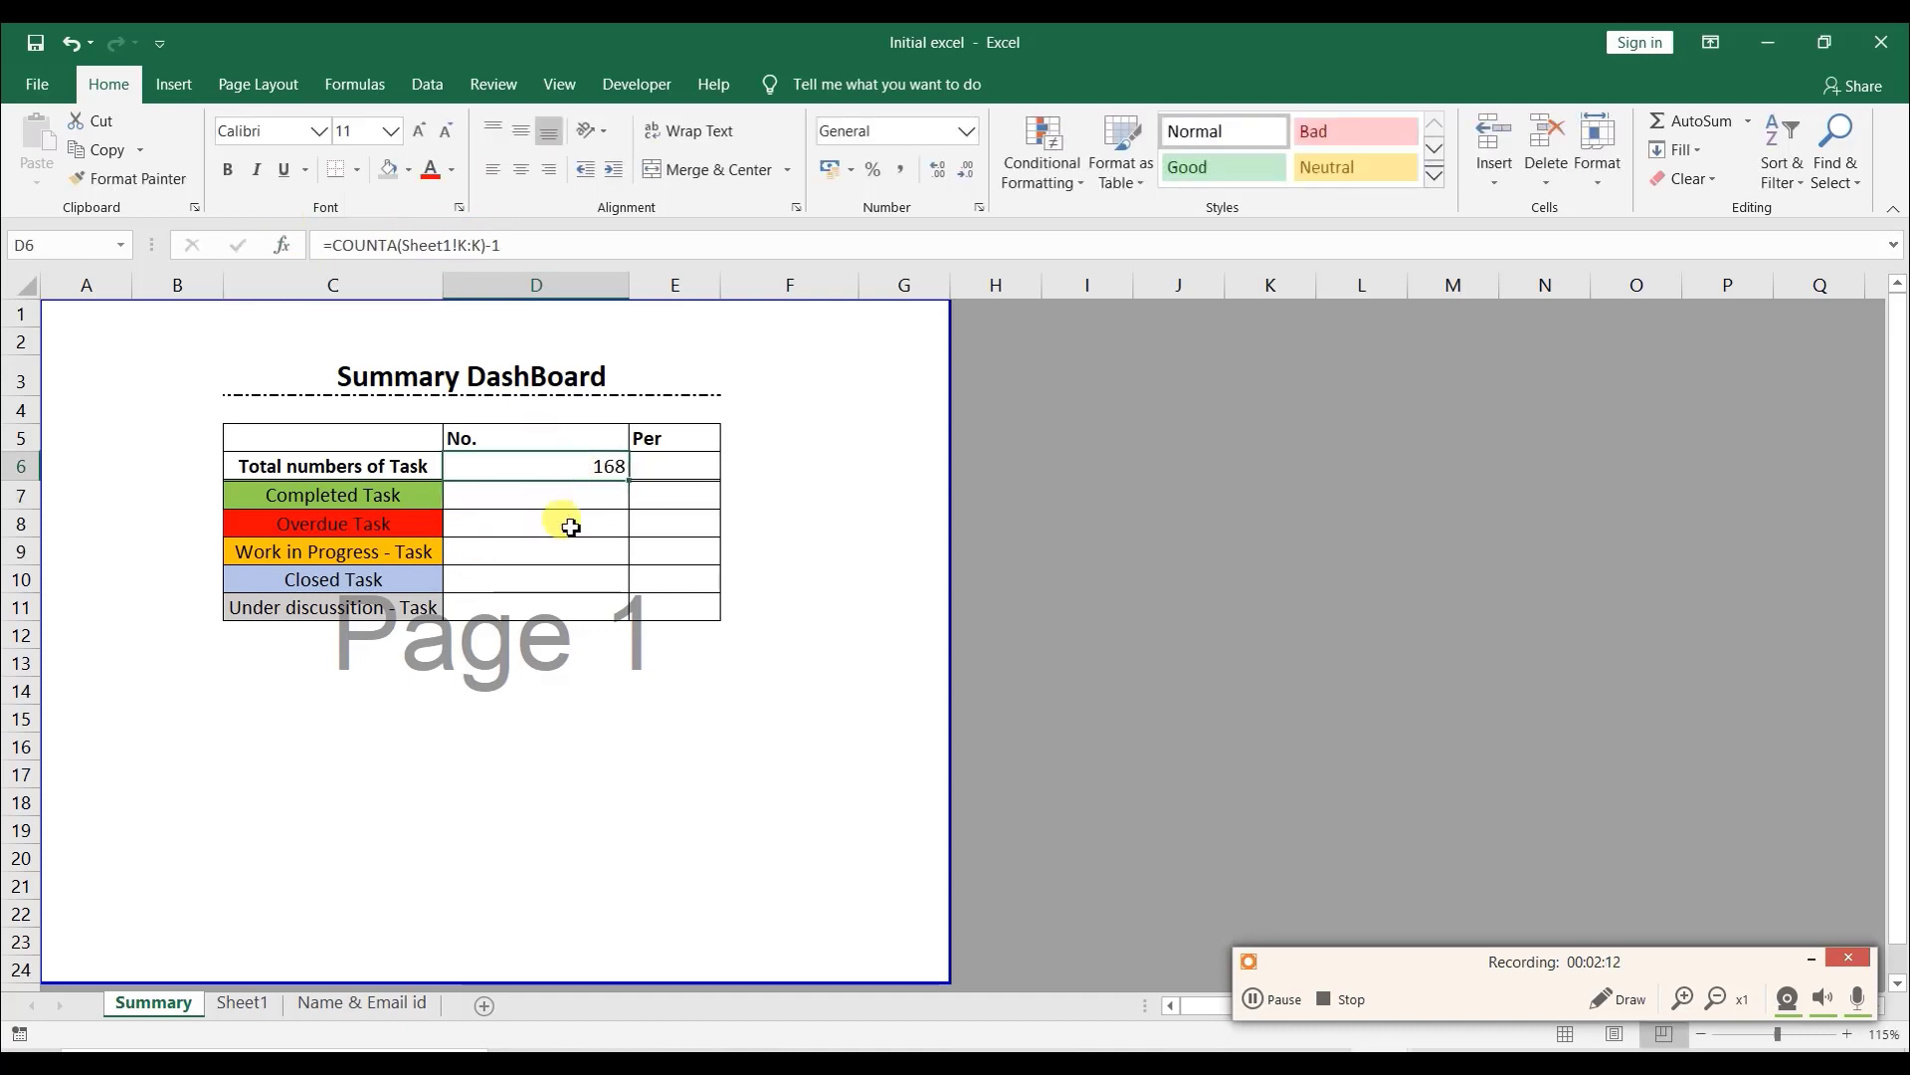
- Select the filled Status entries on Sheet1 to check how many tasks there are
left_click(247, 1002)
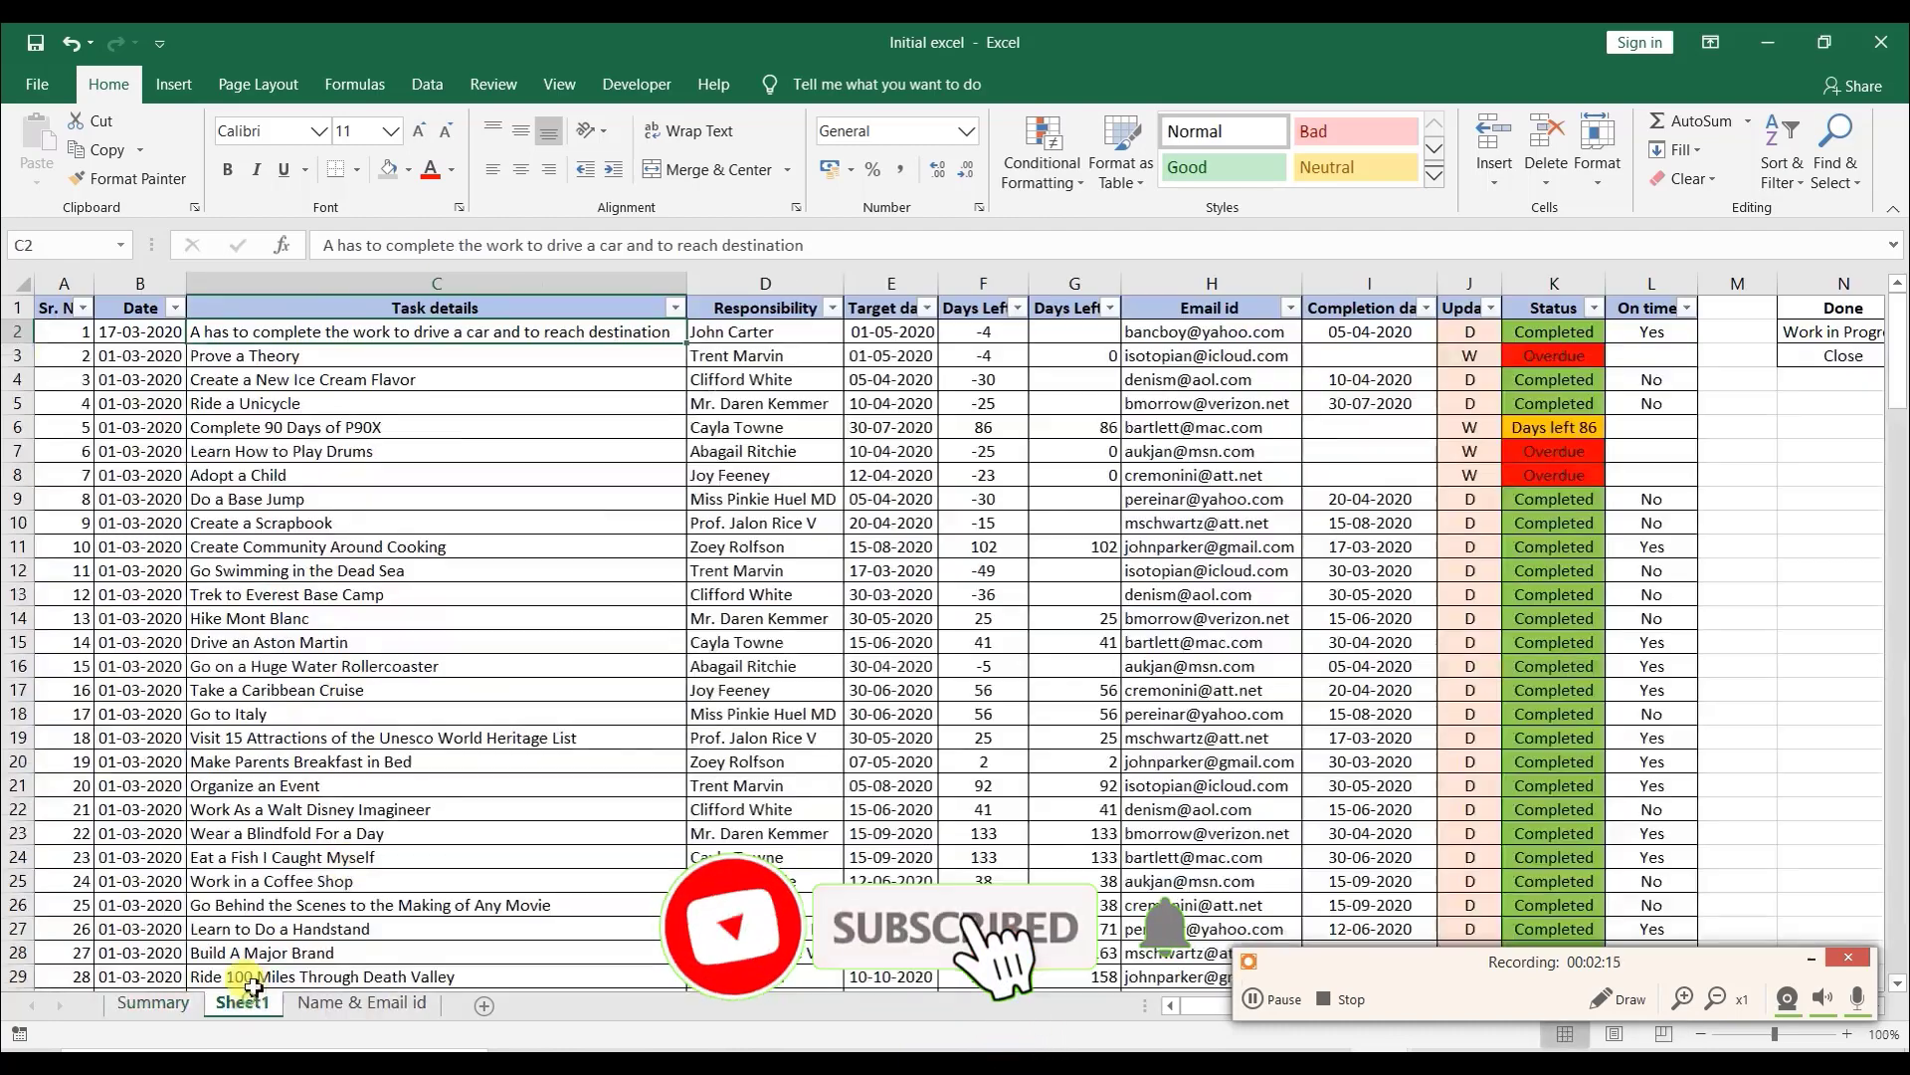
left_click(1528, 331)
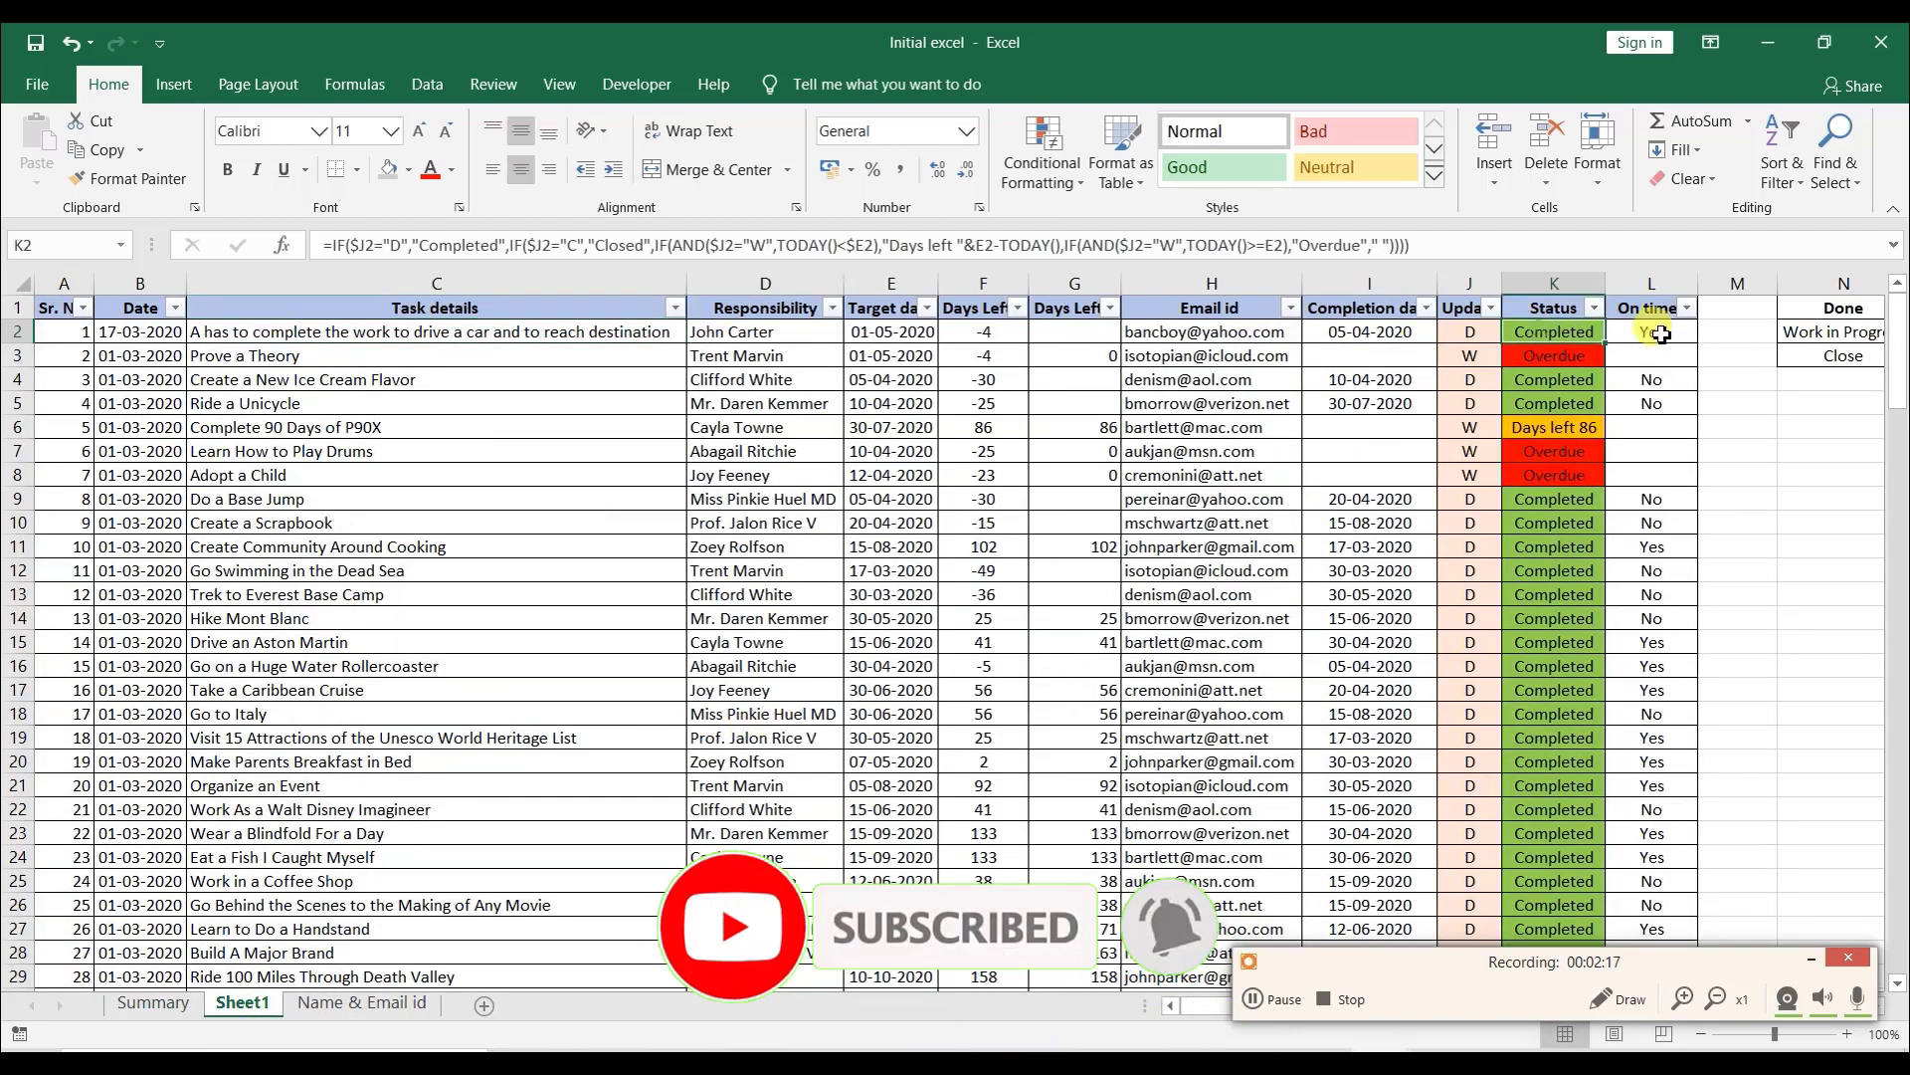
left_click(1808, 966)
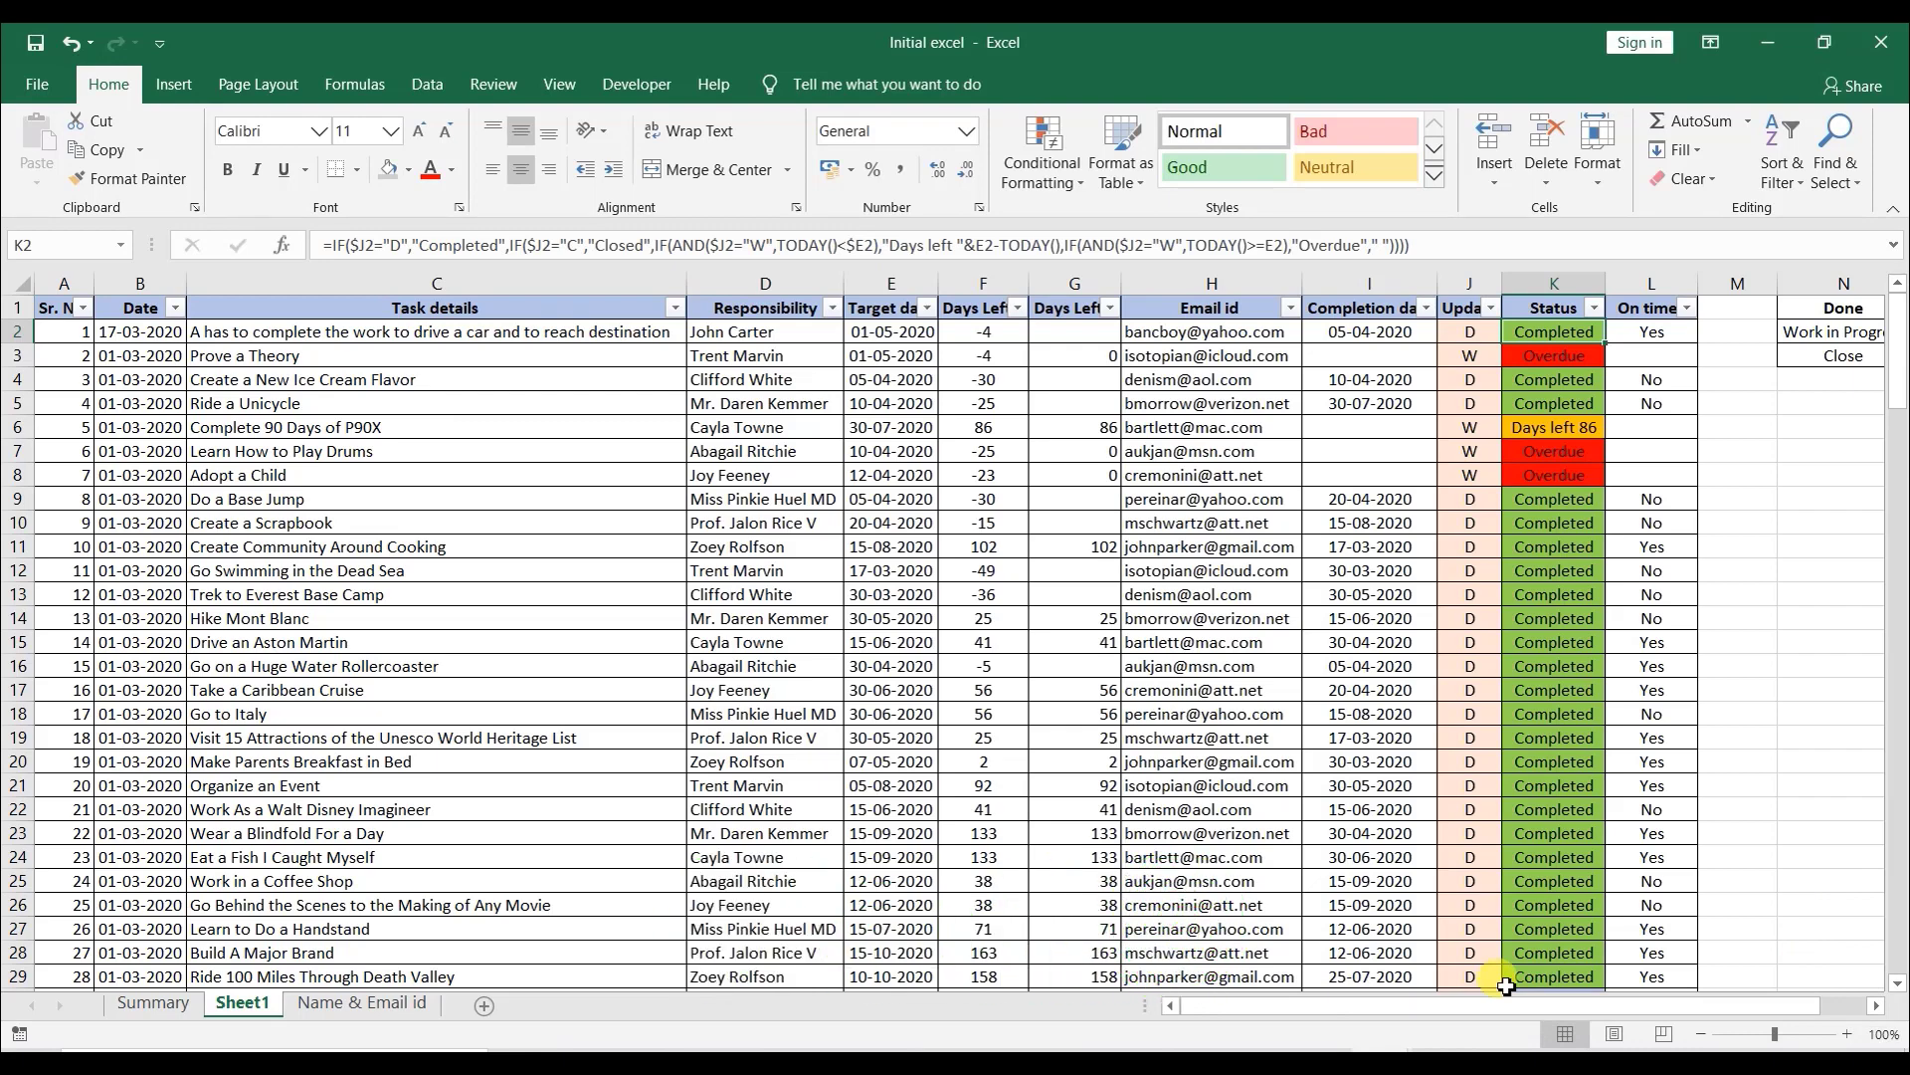
key("ctrl+shift+Down")
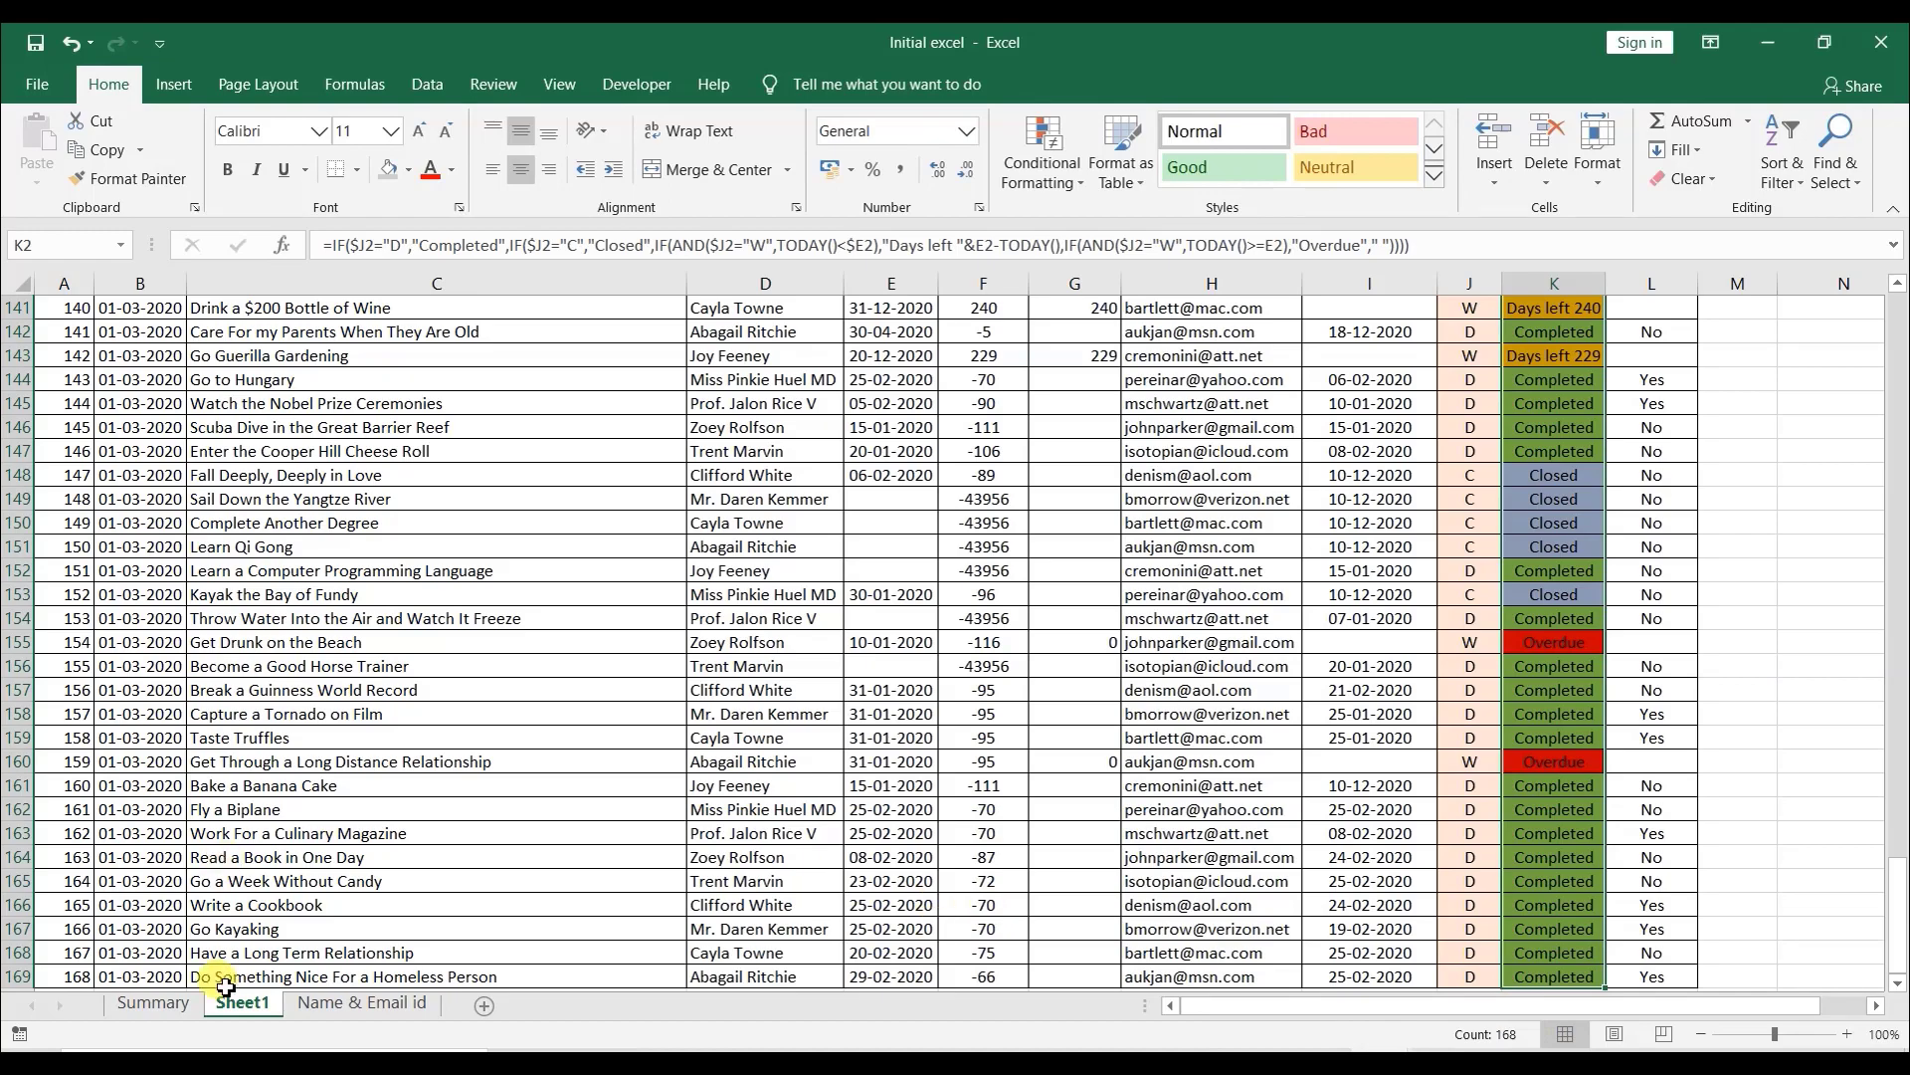
scroll(503, 845, "down", 3)
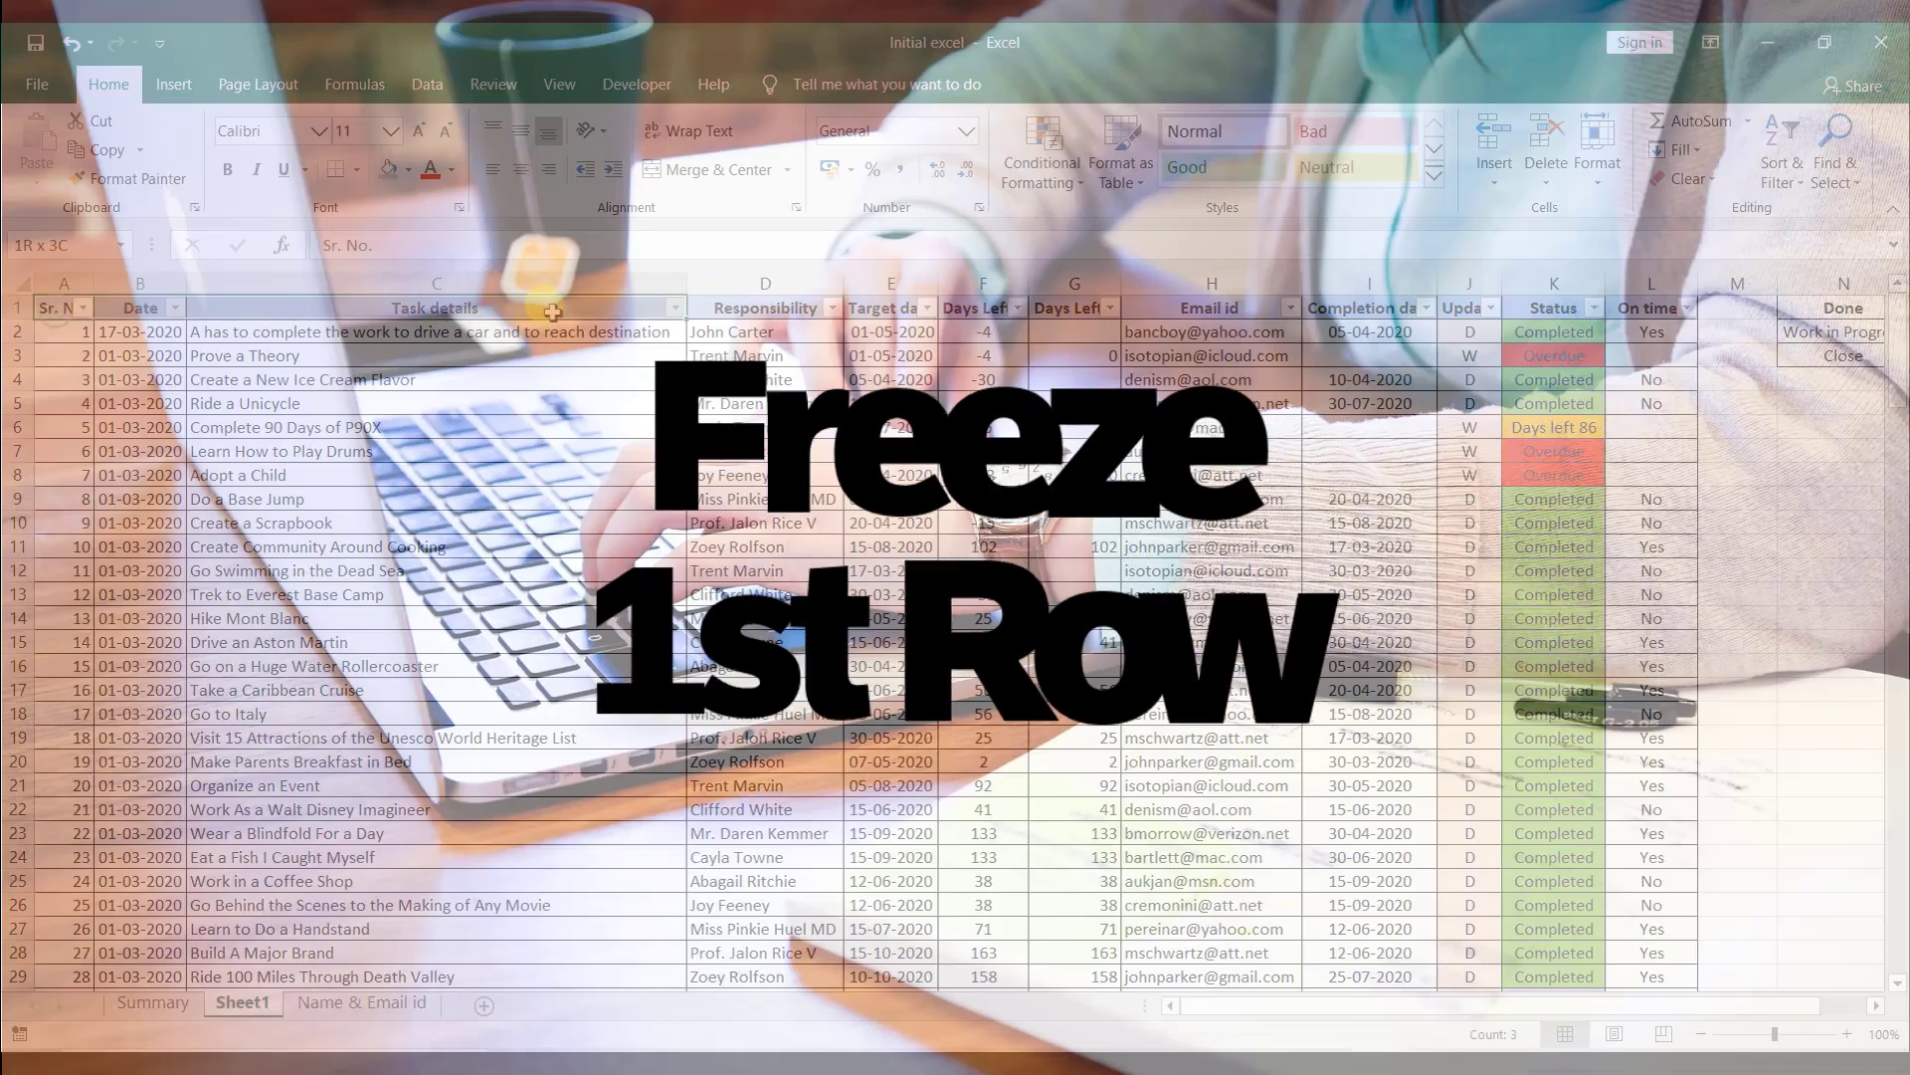
- Freeze the panes of Sheet1 at cell C4 and scroll to check the frozen area
left_click_drag(553, 313, 1677, 309)
scroll(1092, 591, "down", 4)
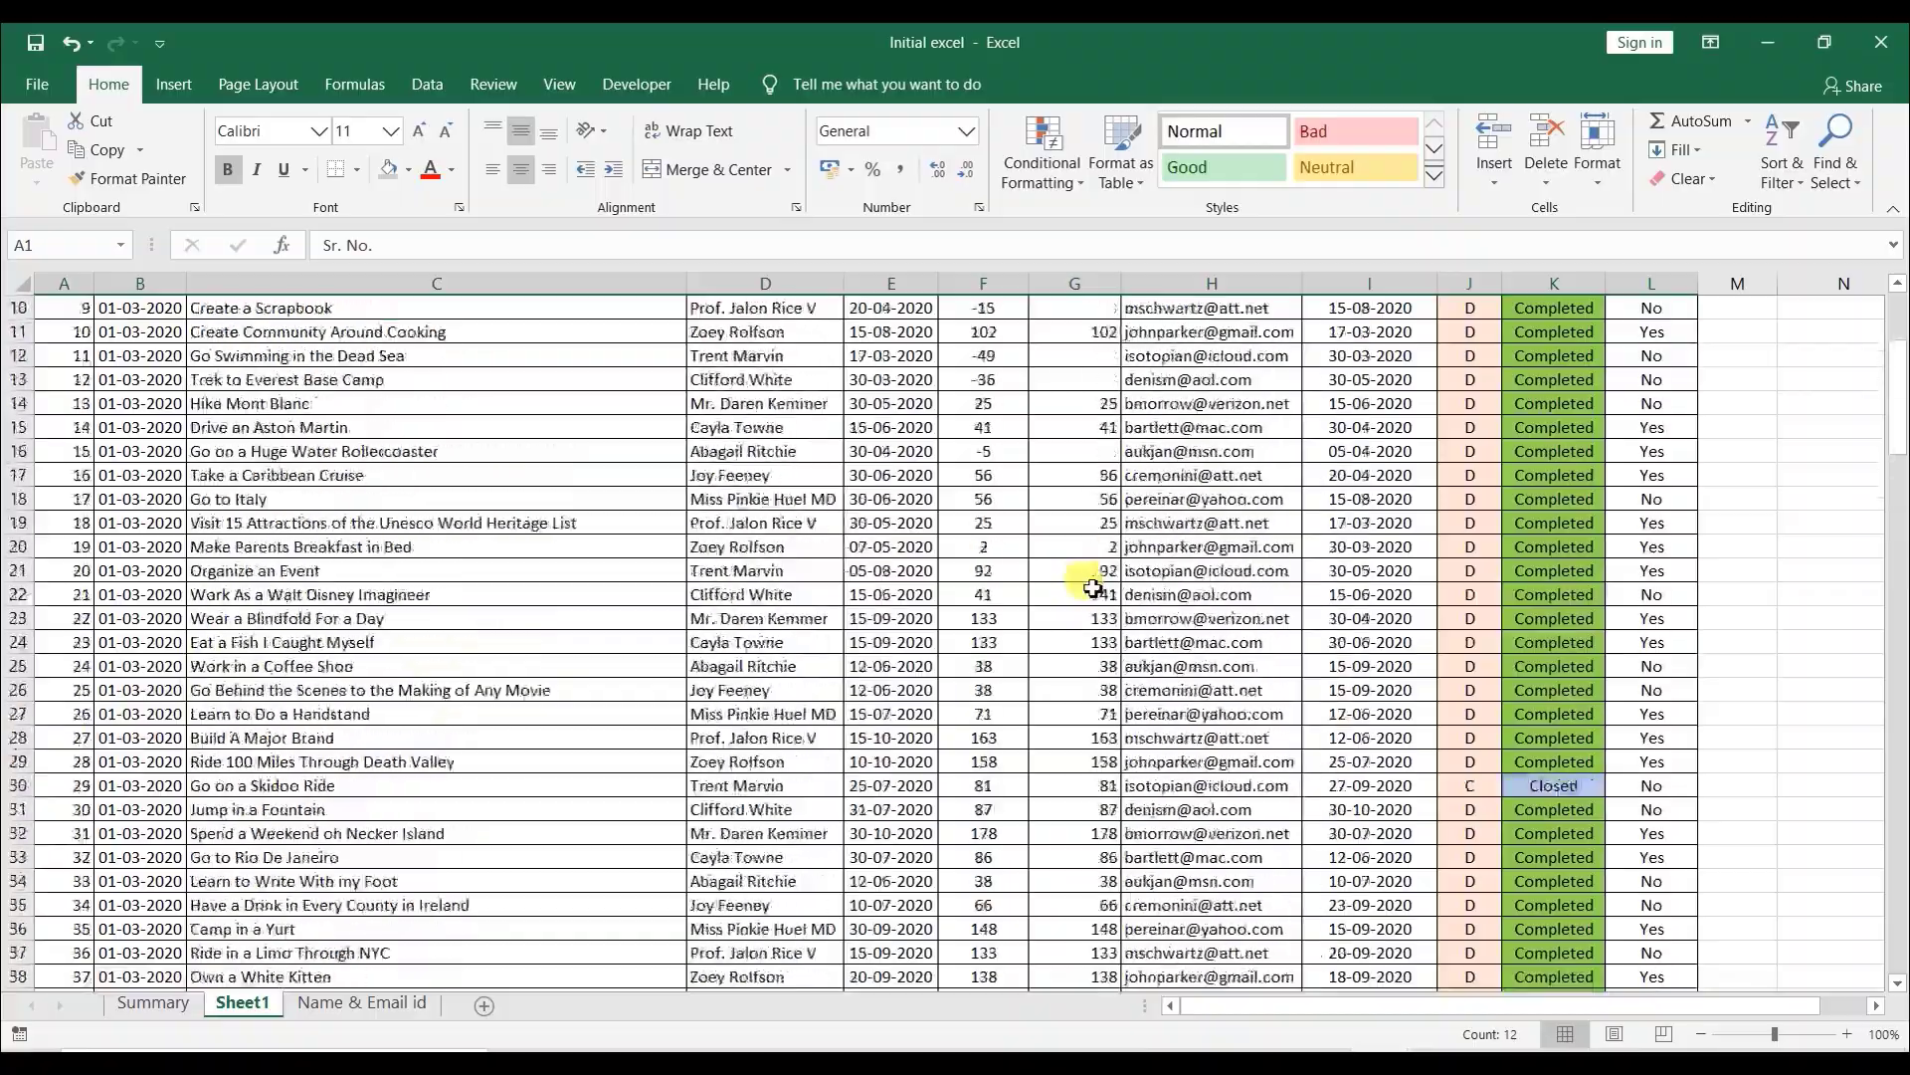
scroll(1048, 490, "up", 3)
left_click(575, 374)
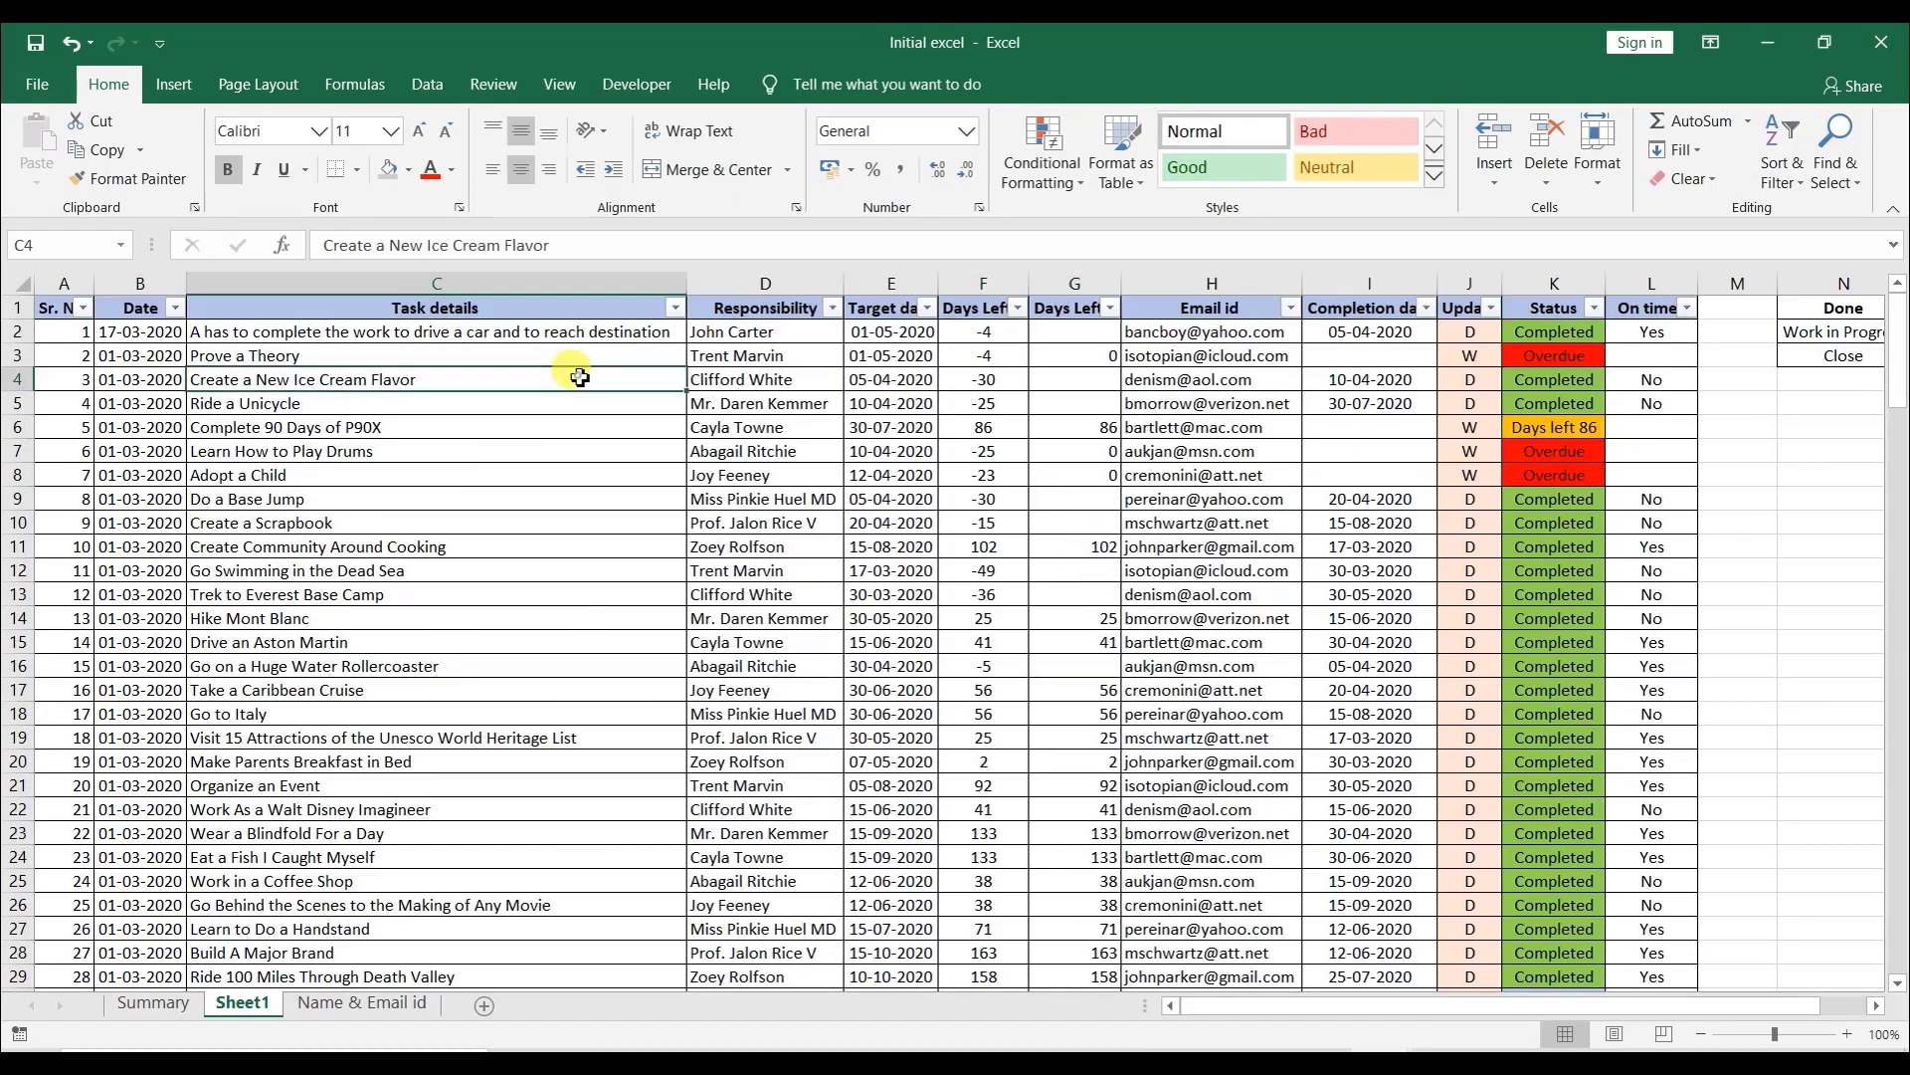
left_click(509, 87)
left_click(557, 82)
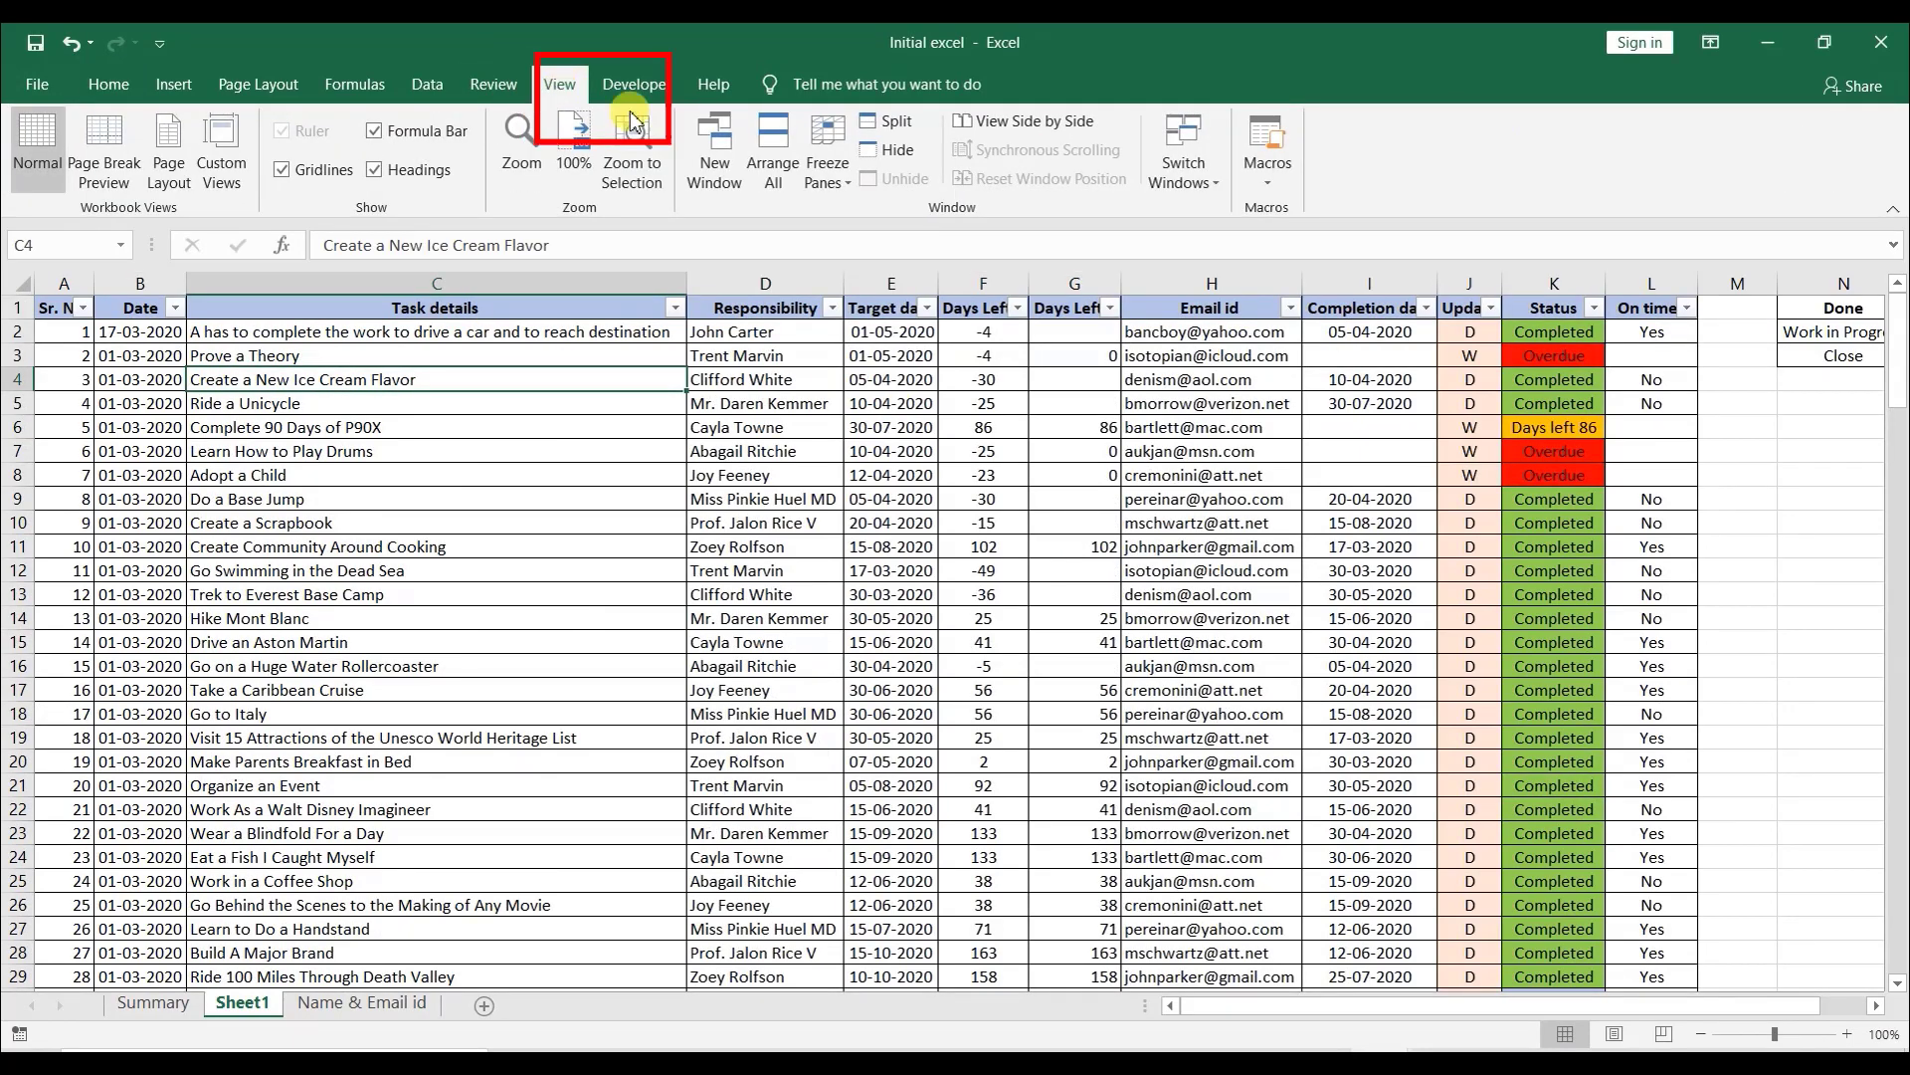
left_click(836, 177)
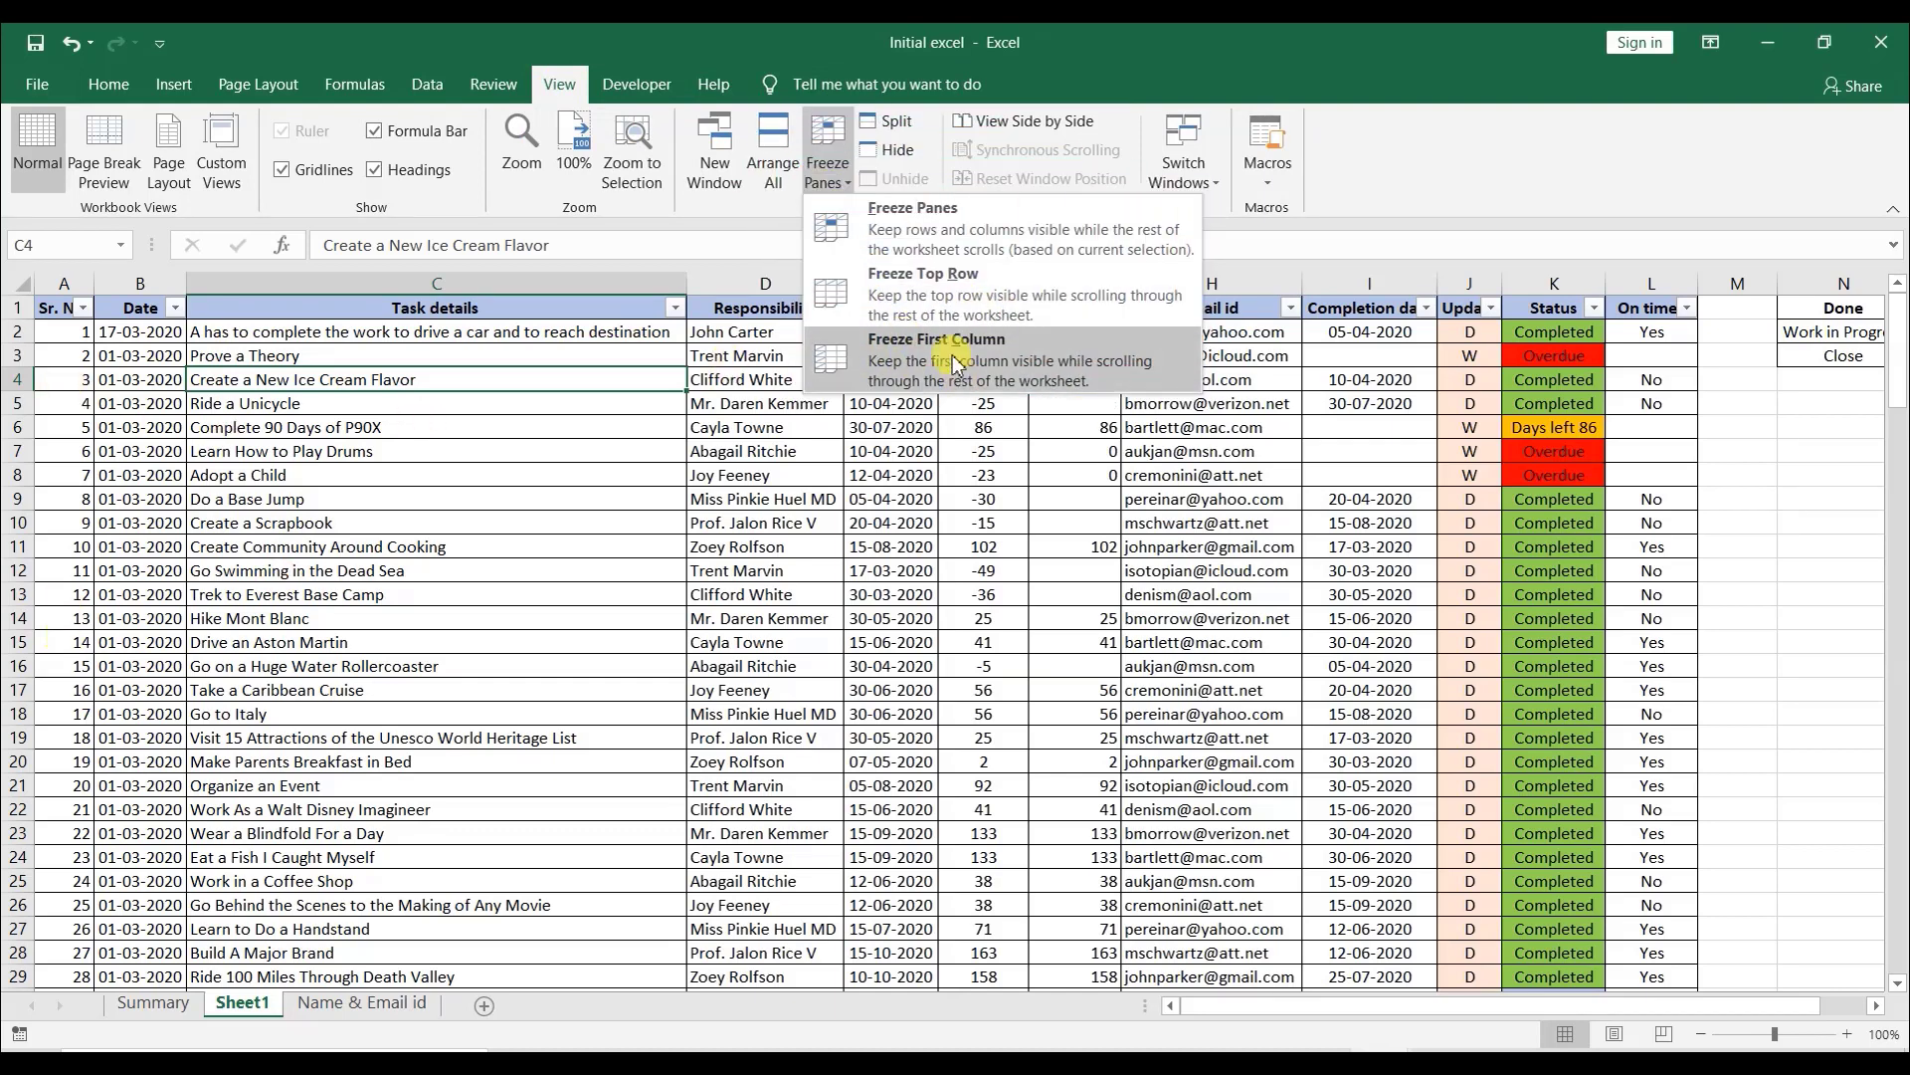
left_click(302, 487)
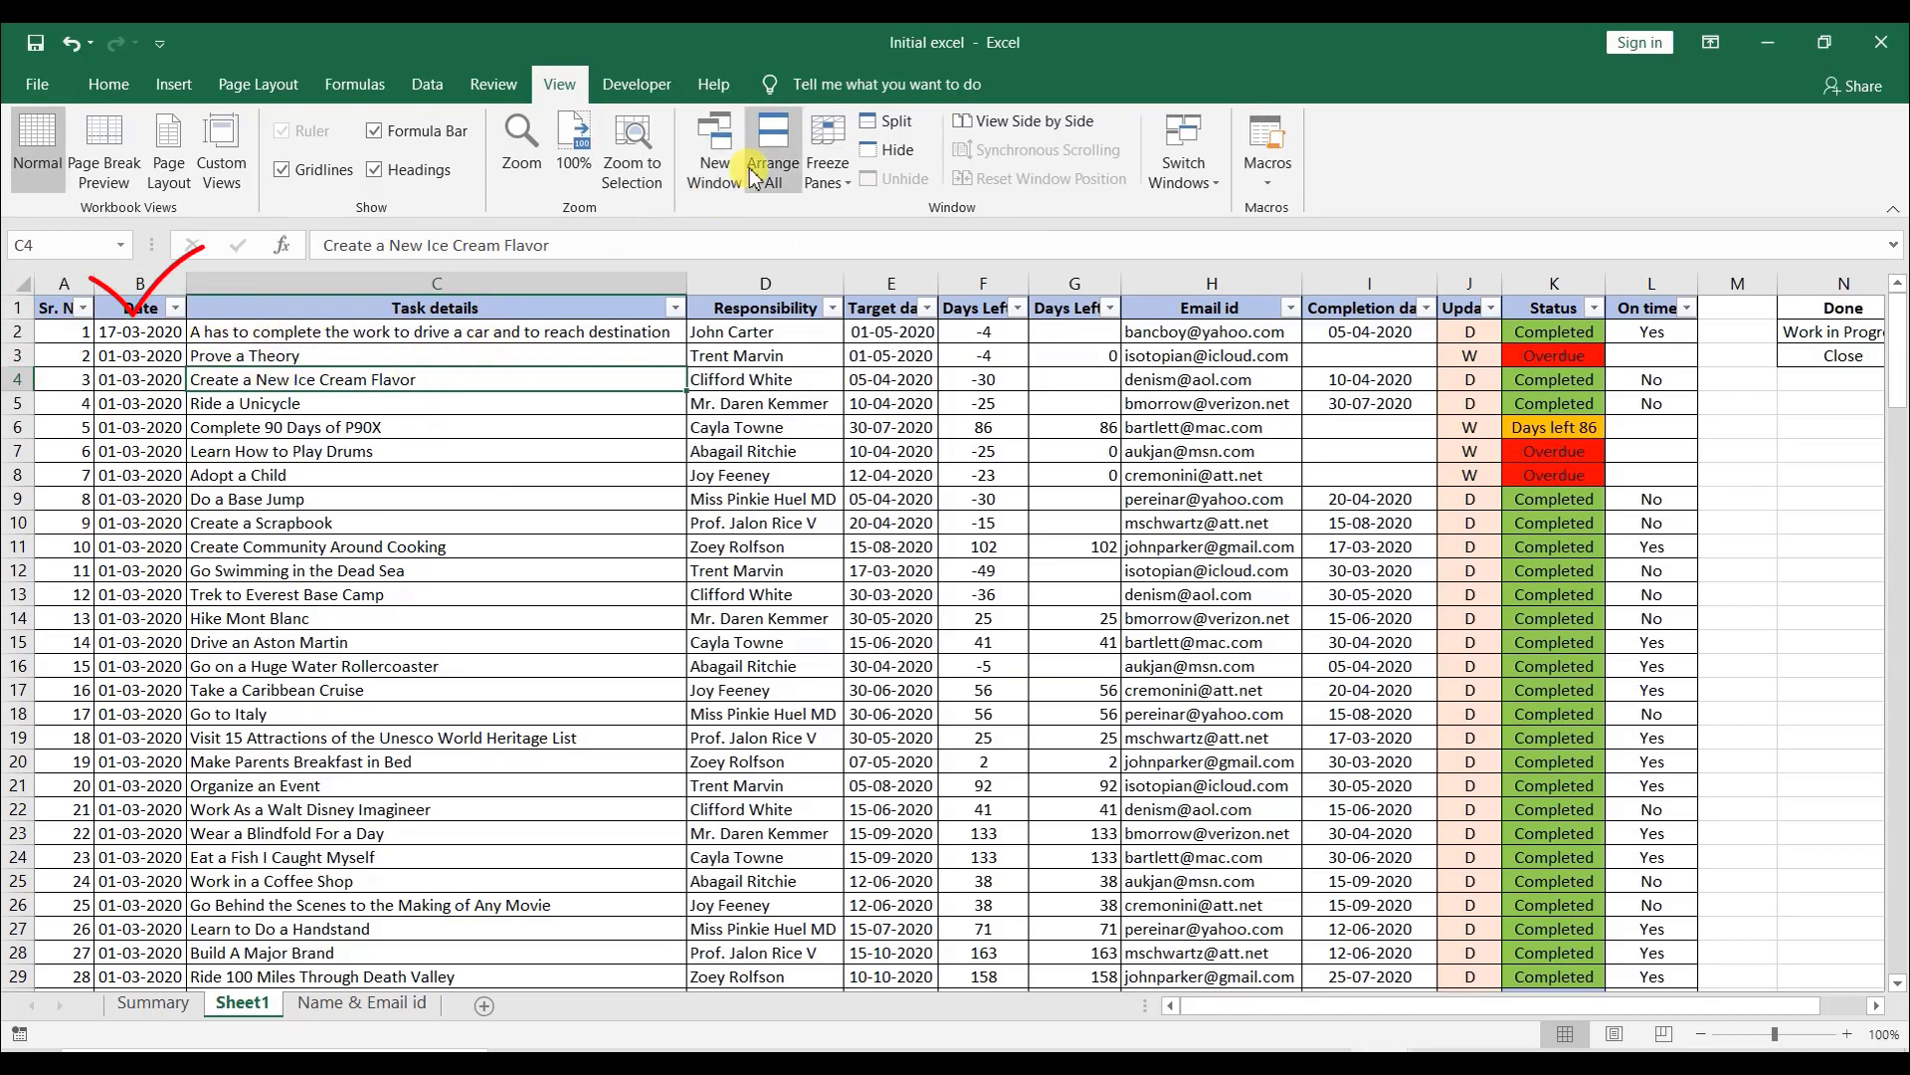
left_click(827, 159)
left_click(927, 220)
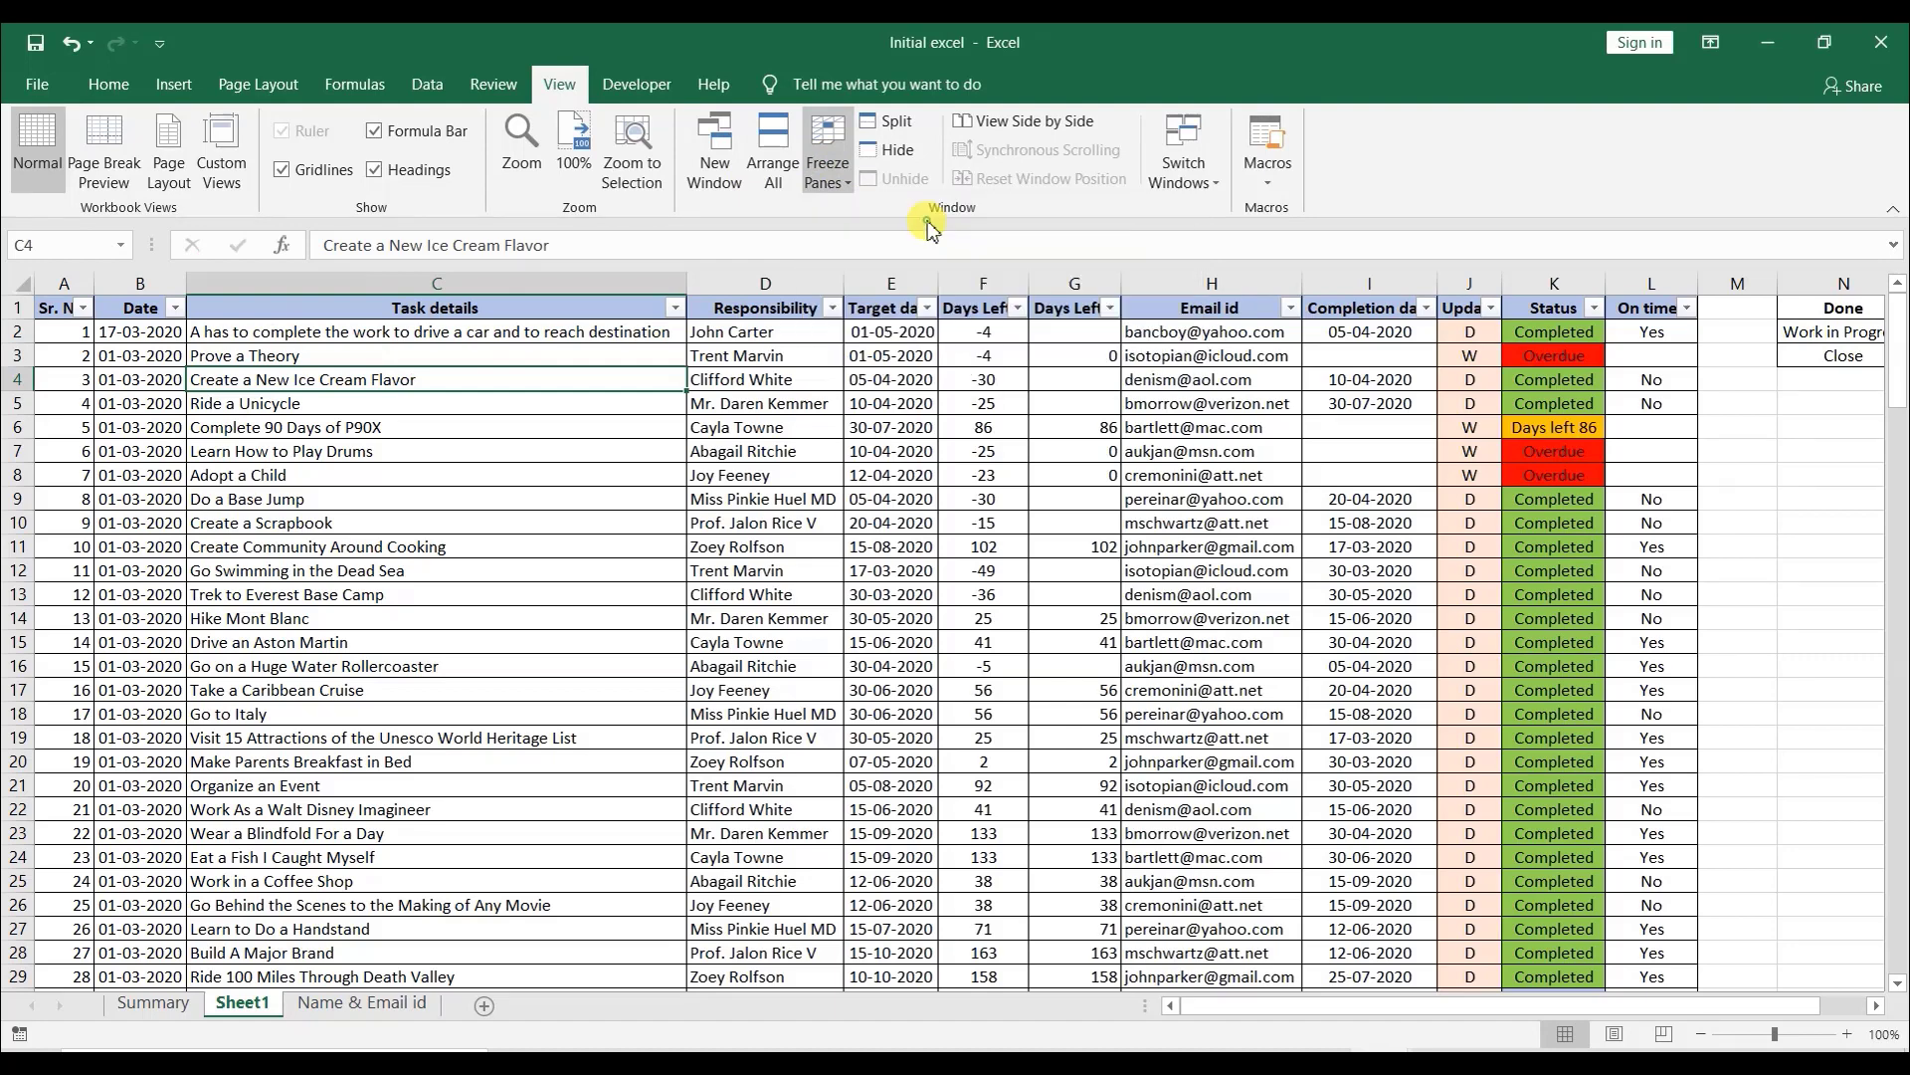
scroll(284, 359, "down", 3)
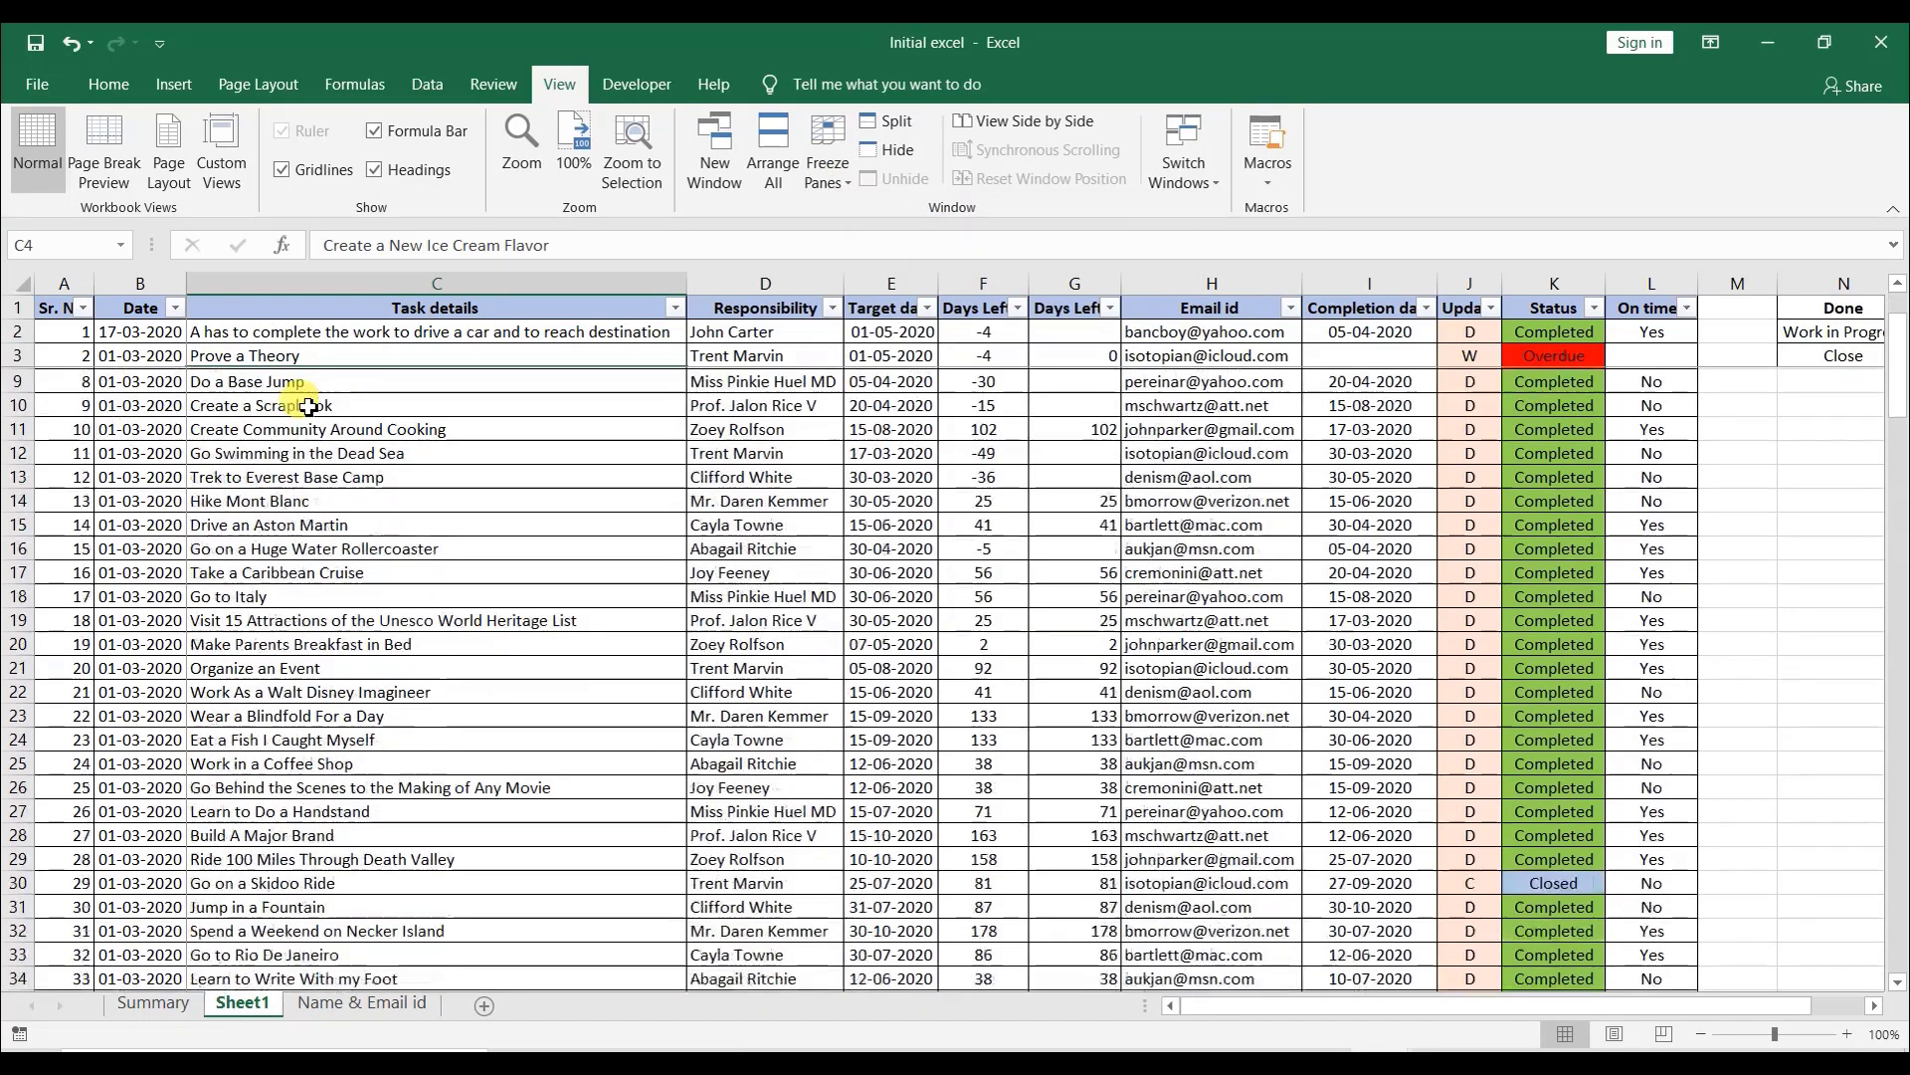
scroll(277, 370, "up", 3)
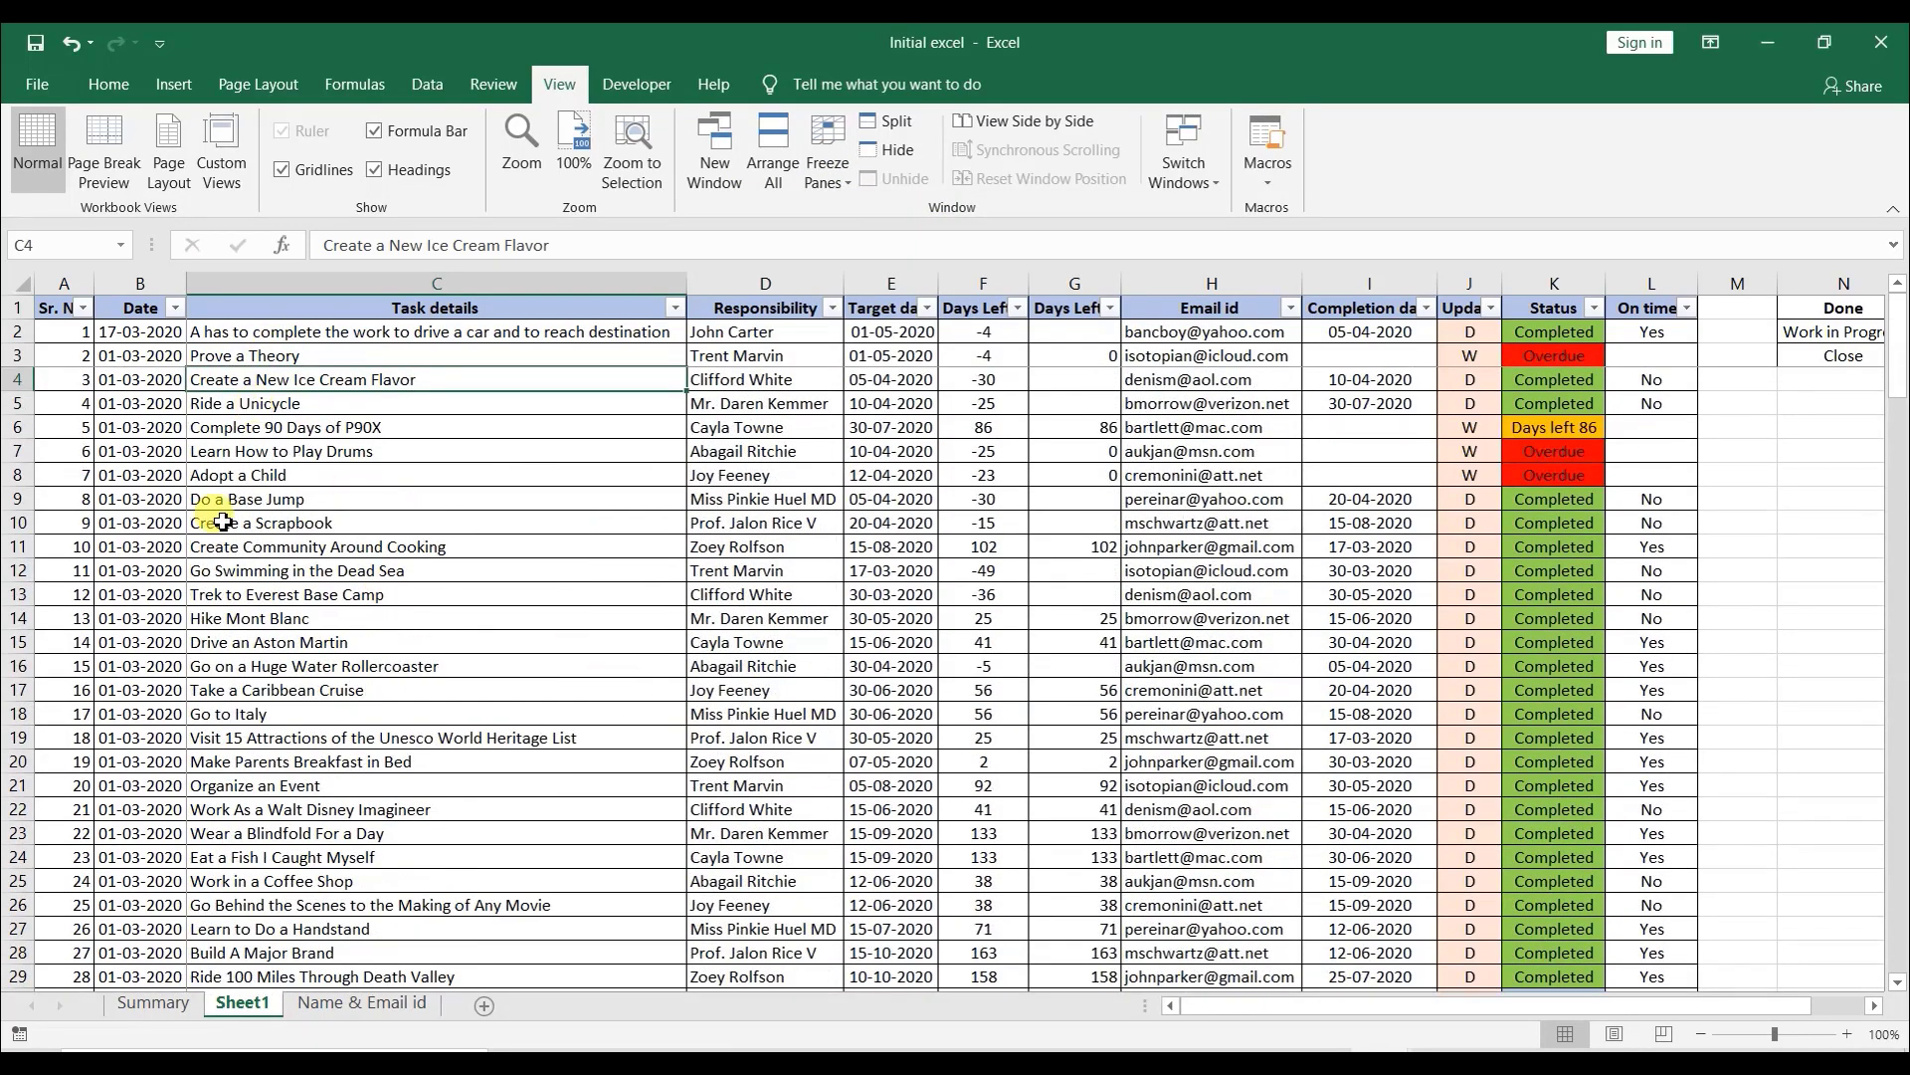
left_click_drag(1233, 1011, 1154, 1013)
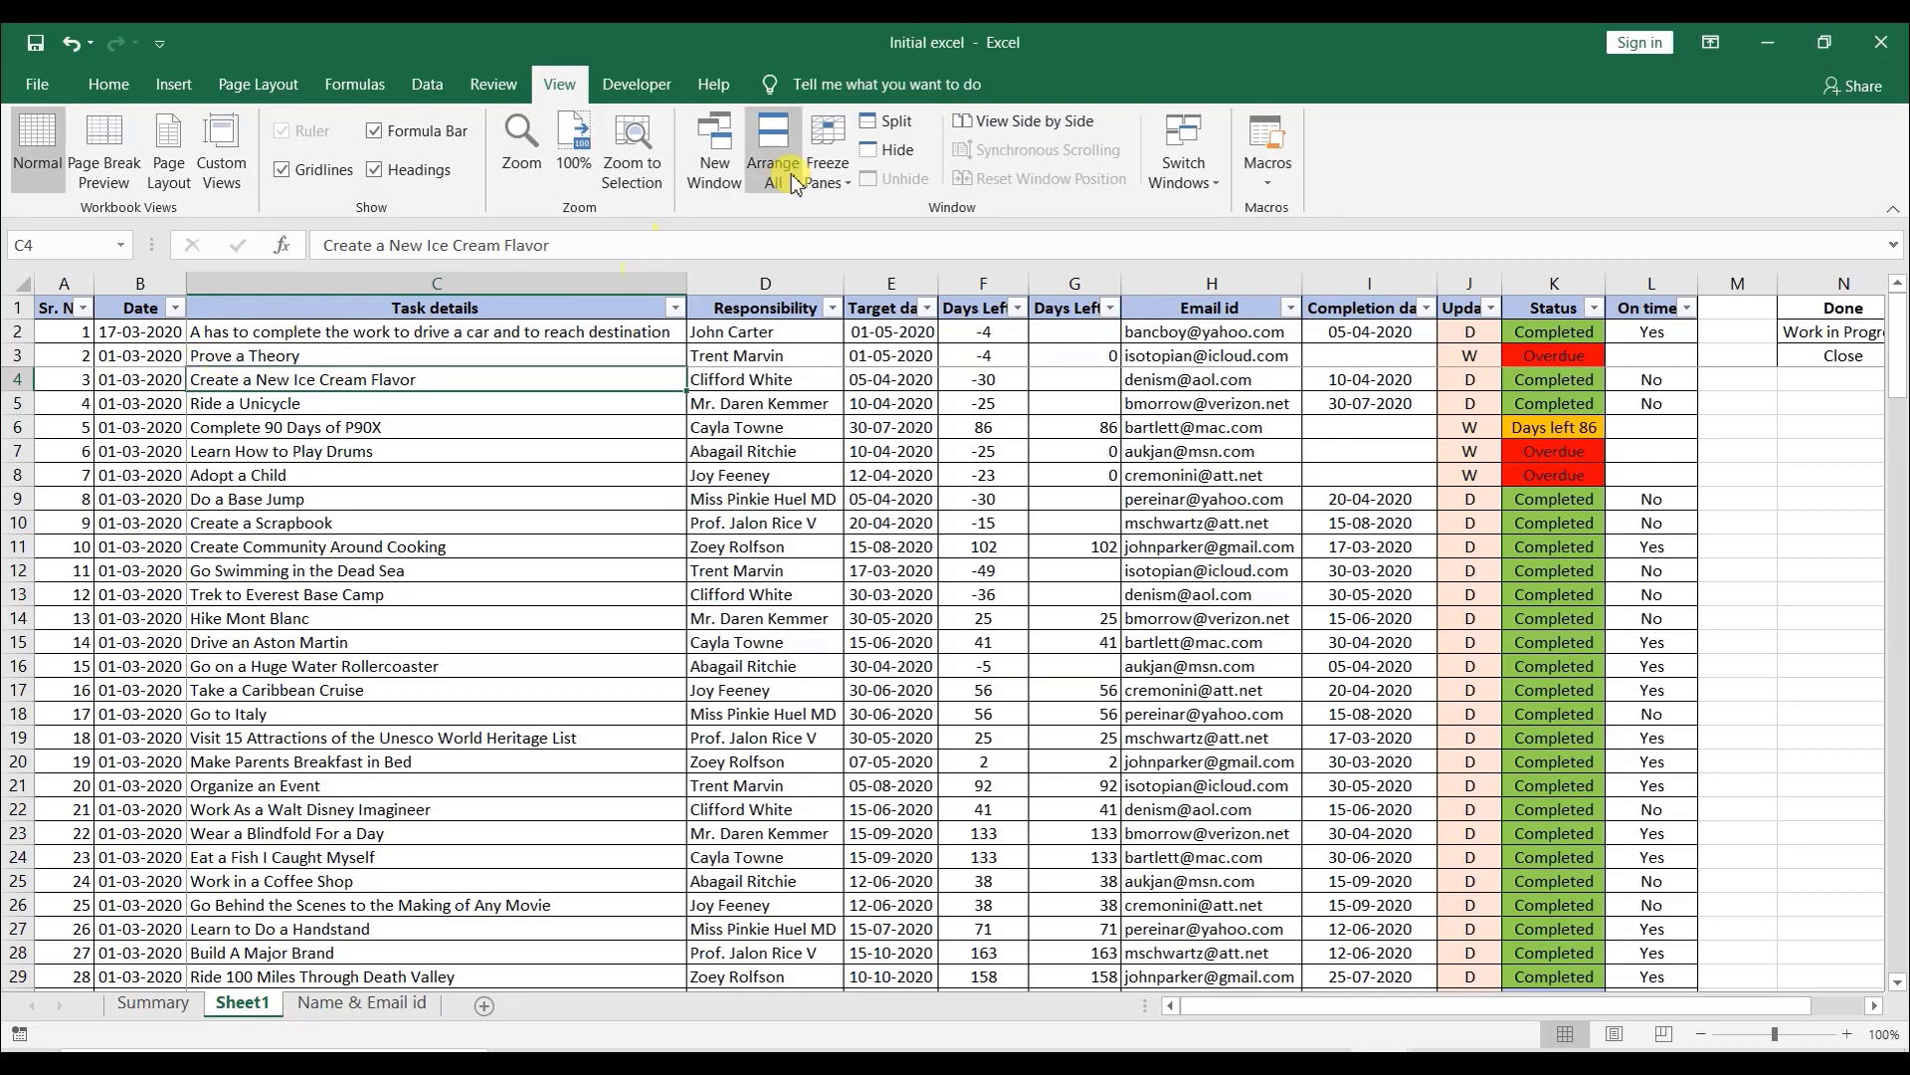
- Unfreeze the panes and freeze only the top header row of Sheet1
left_click(848, 185)
left_click(896, 221)
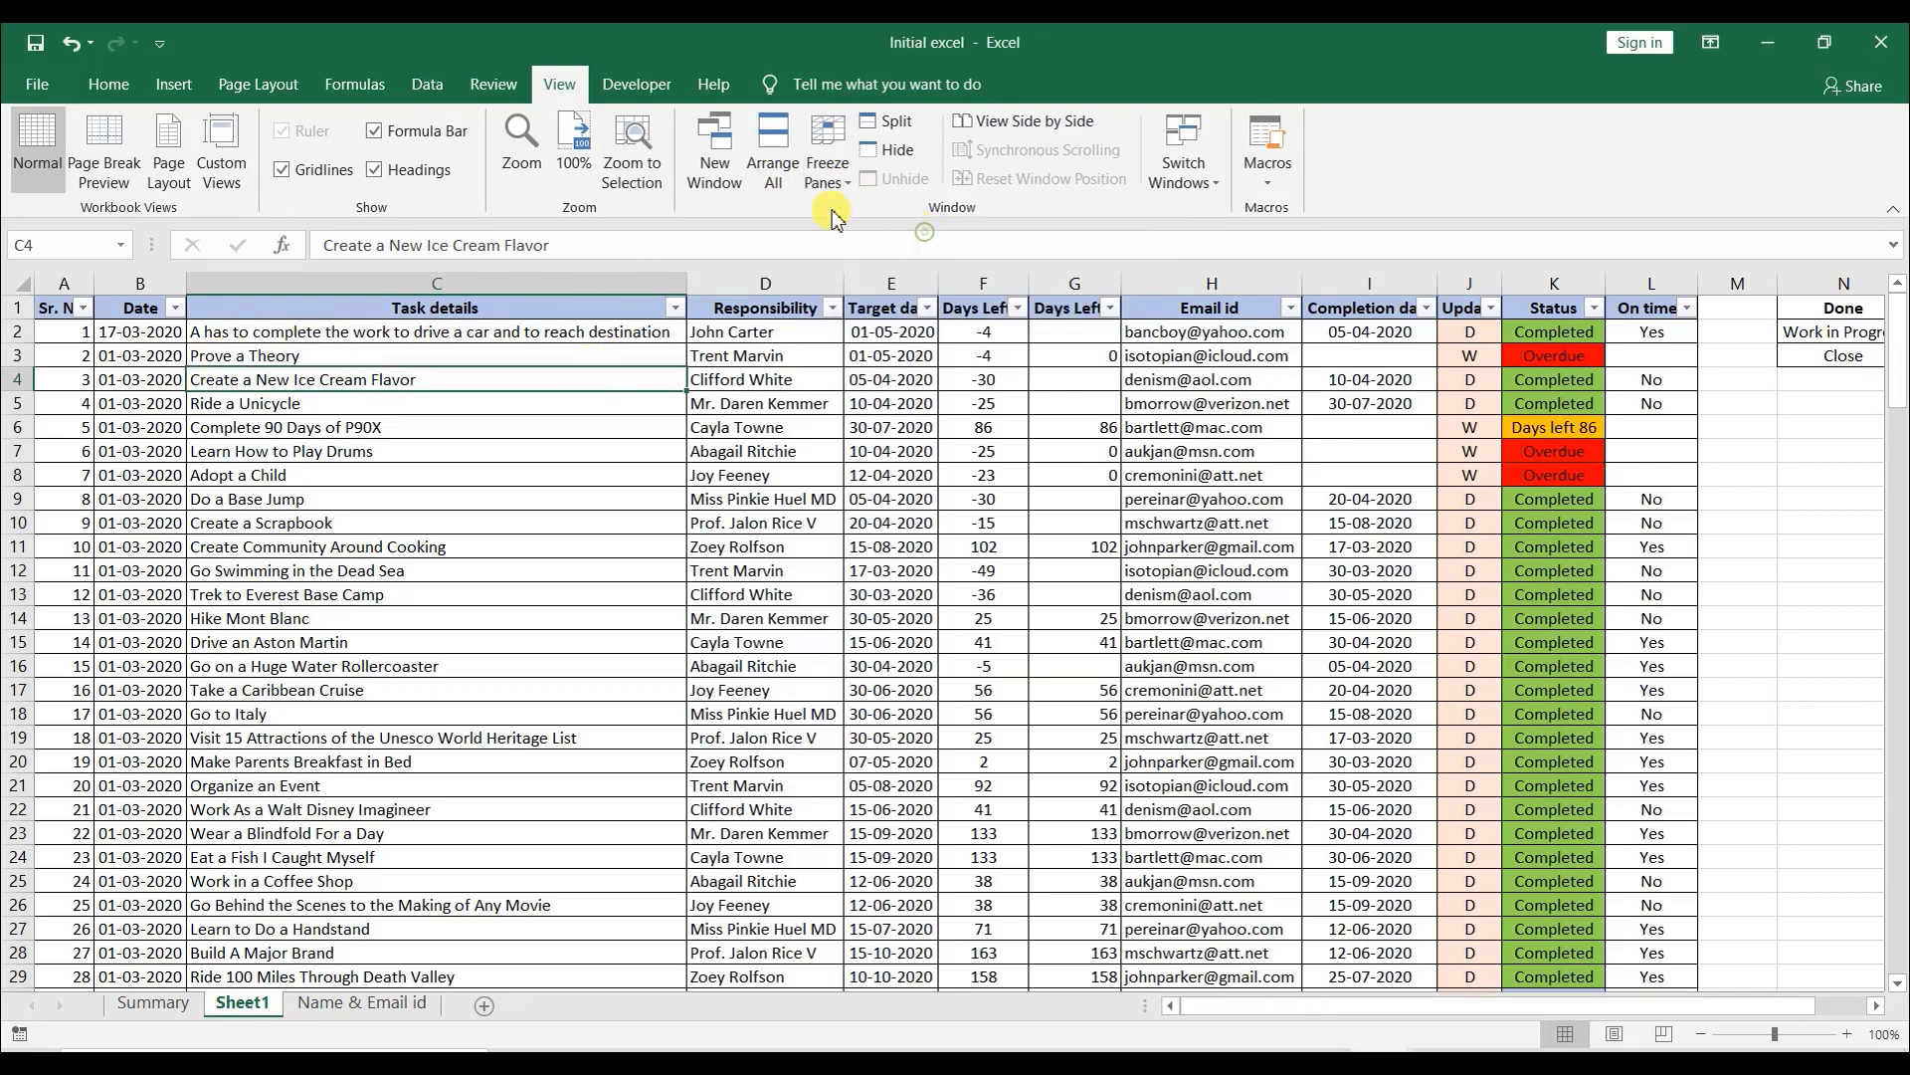
left_click(828, 165)
key("Escape")
left_click(828, 159)
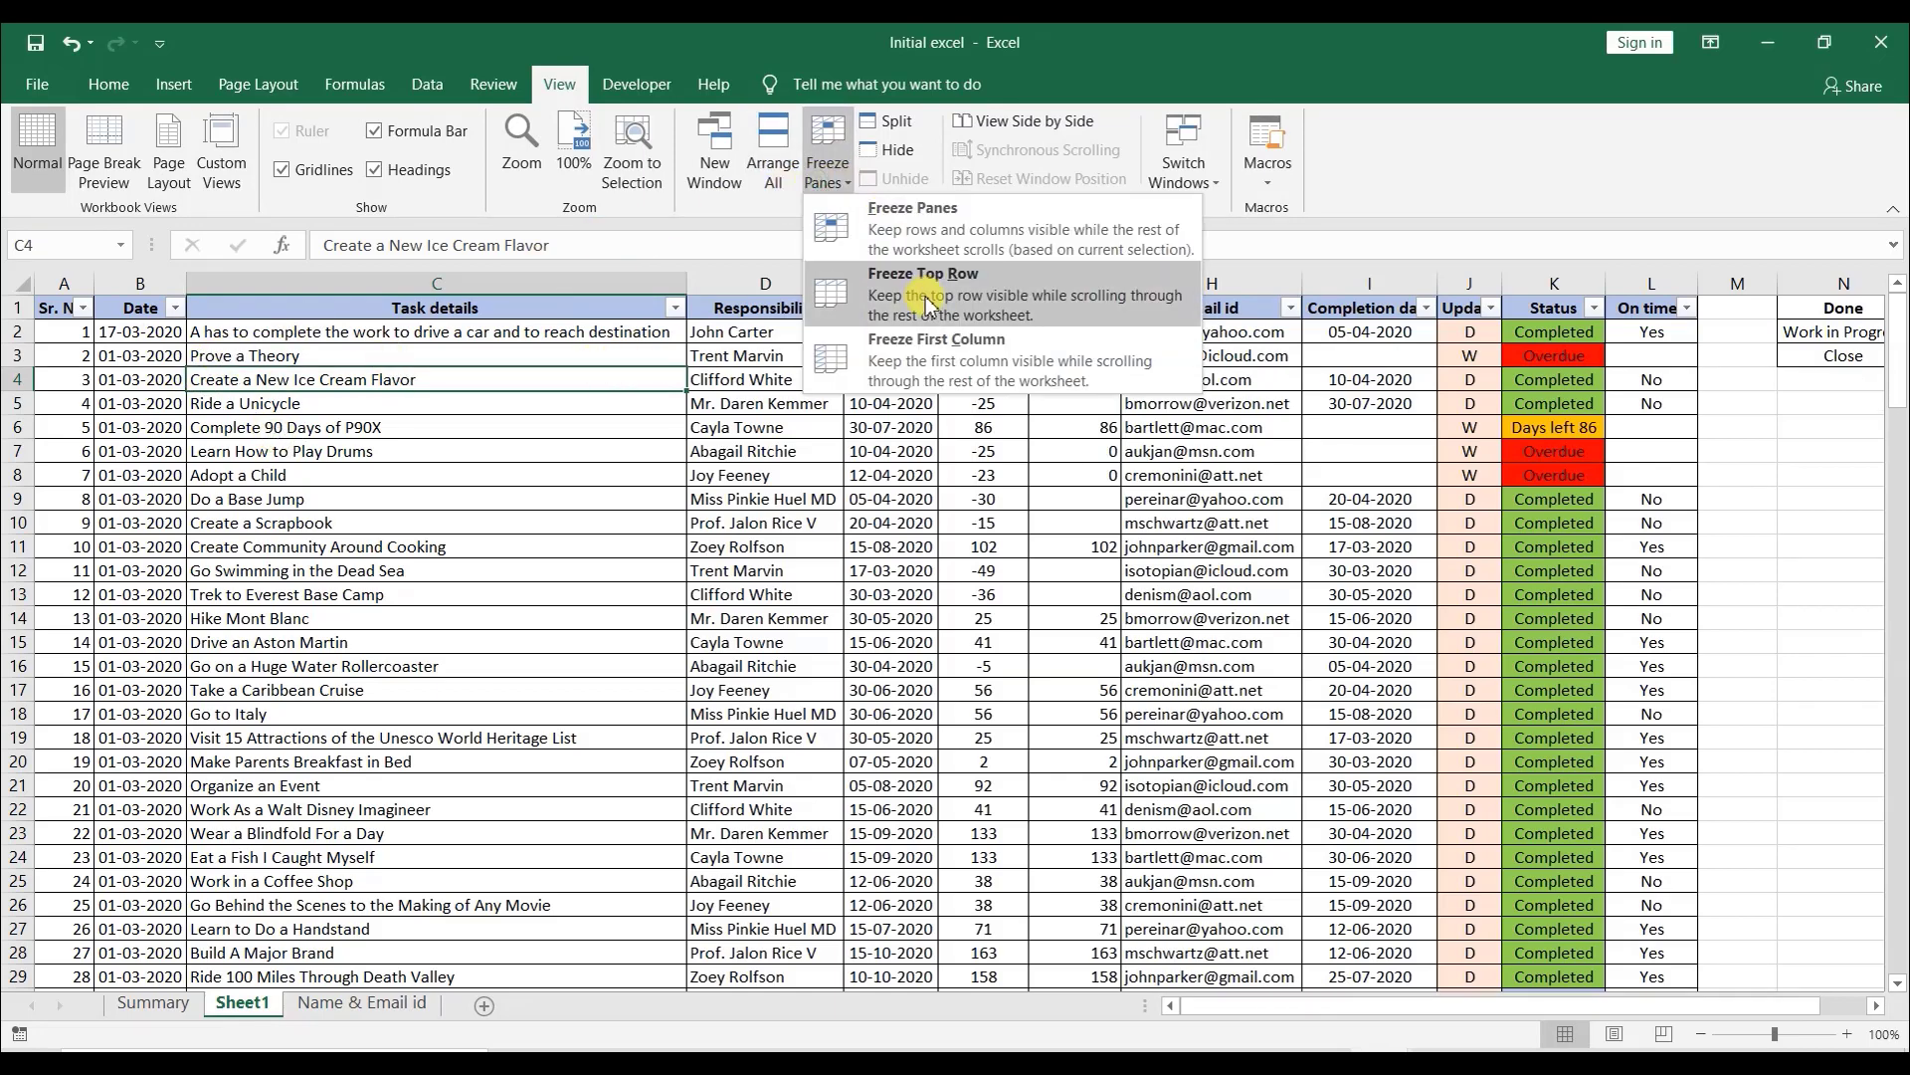
left_click(926, 296)
scroll(1040, 493, "down", 20)
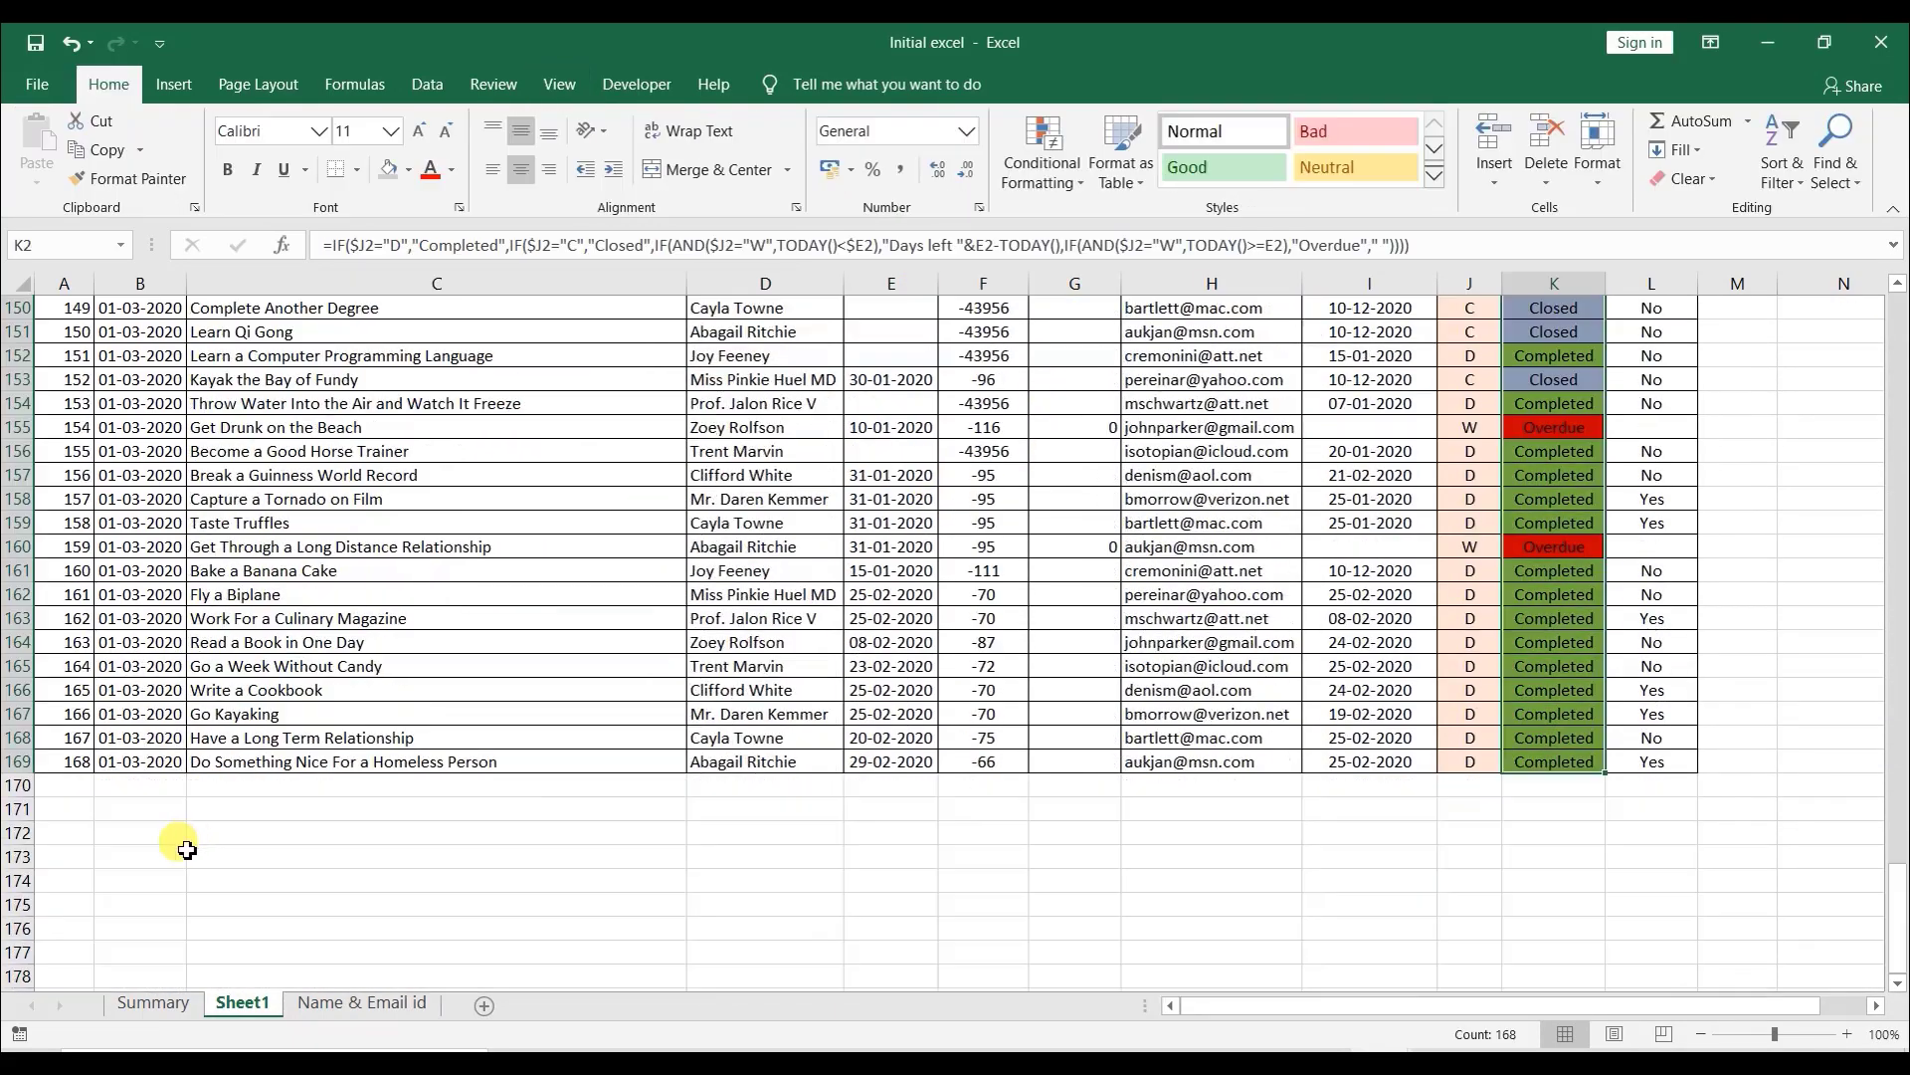
left_click(76, 784)
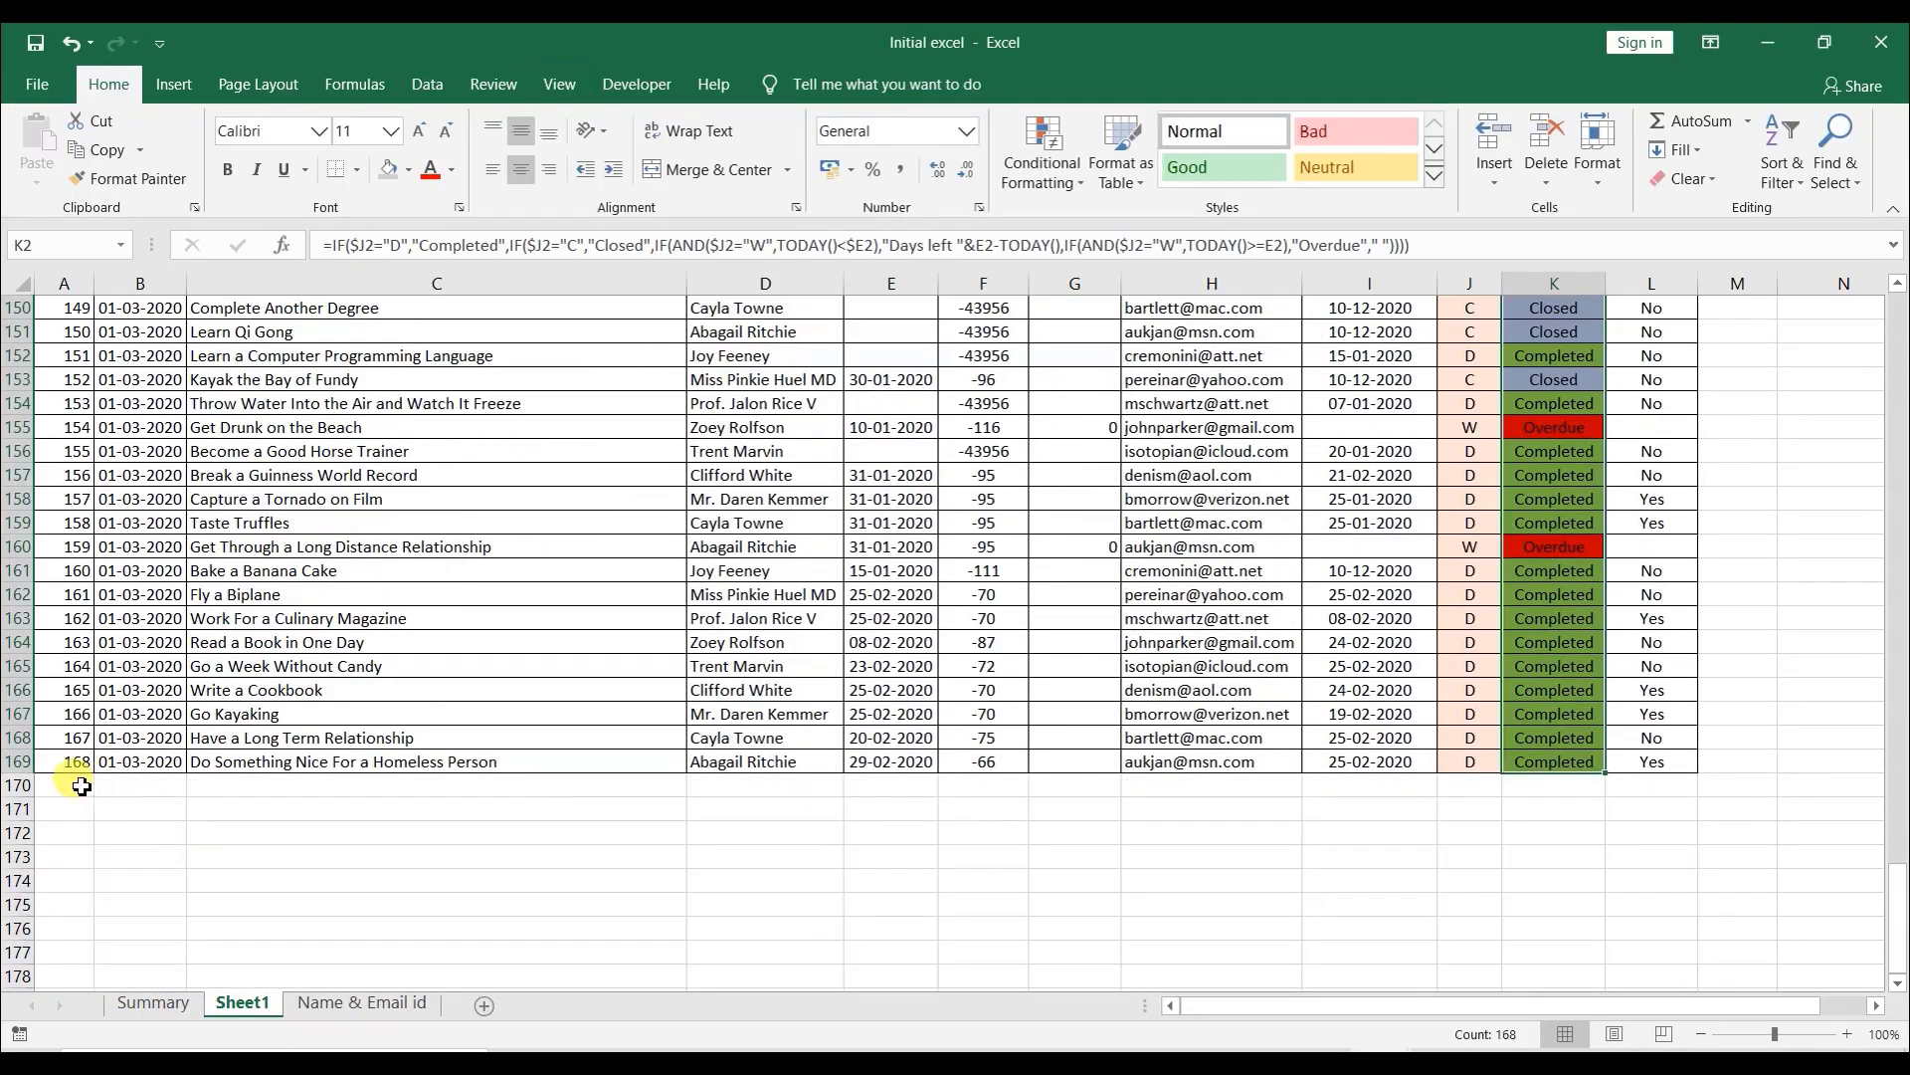
type("169")
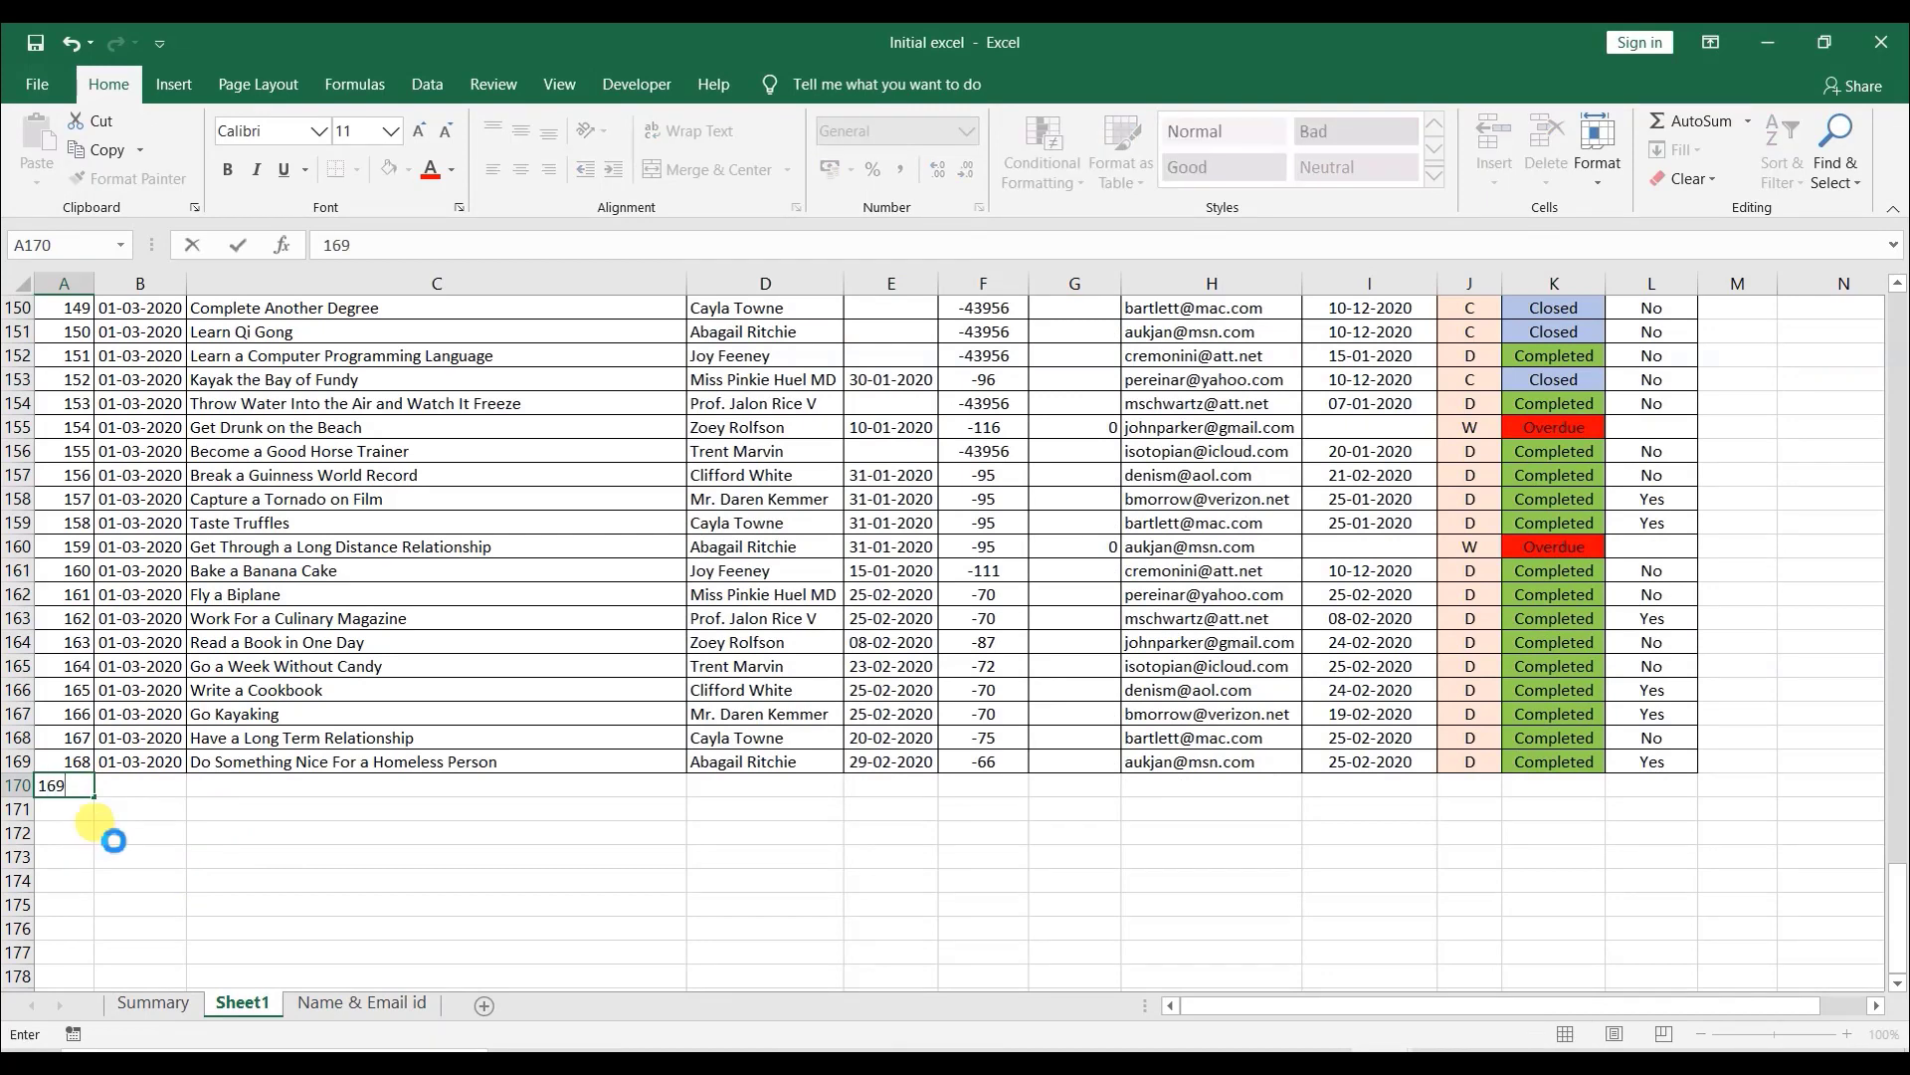
key("Tab")
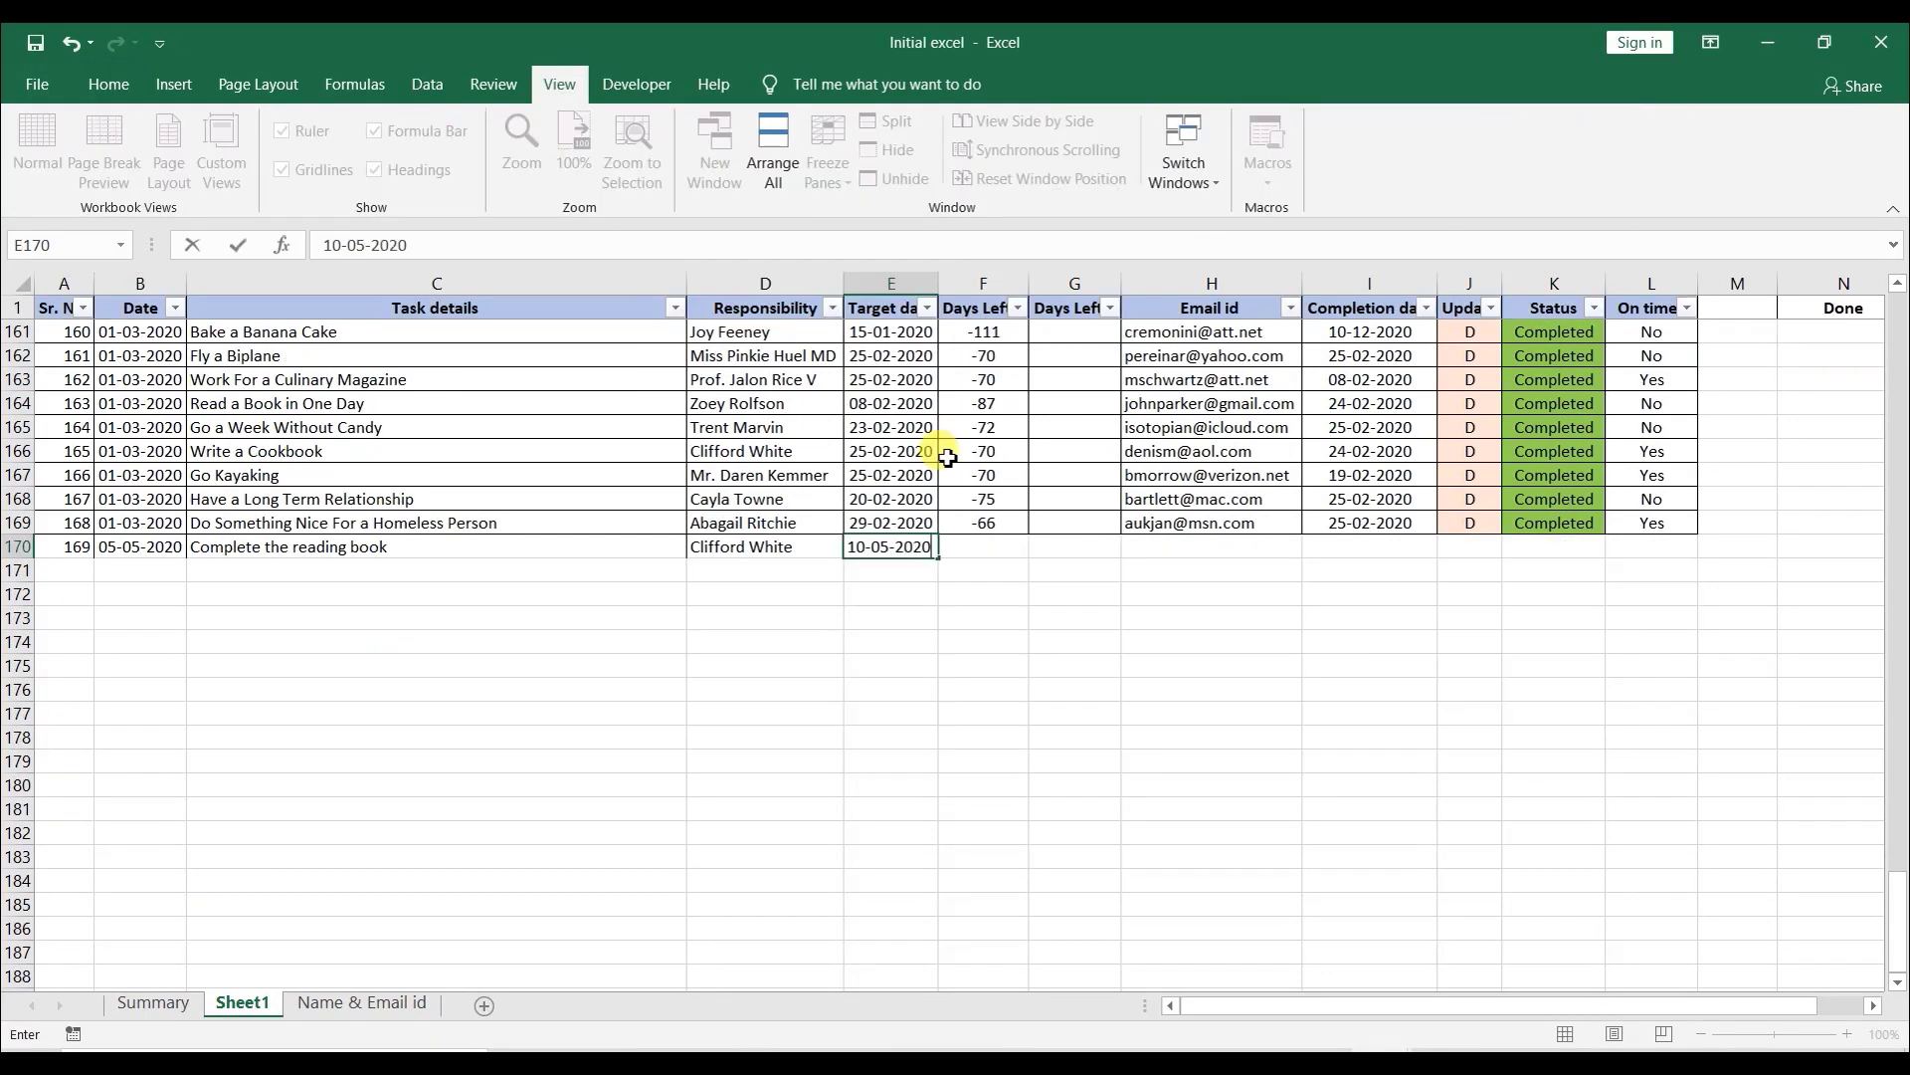
key("Tab")
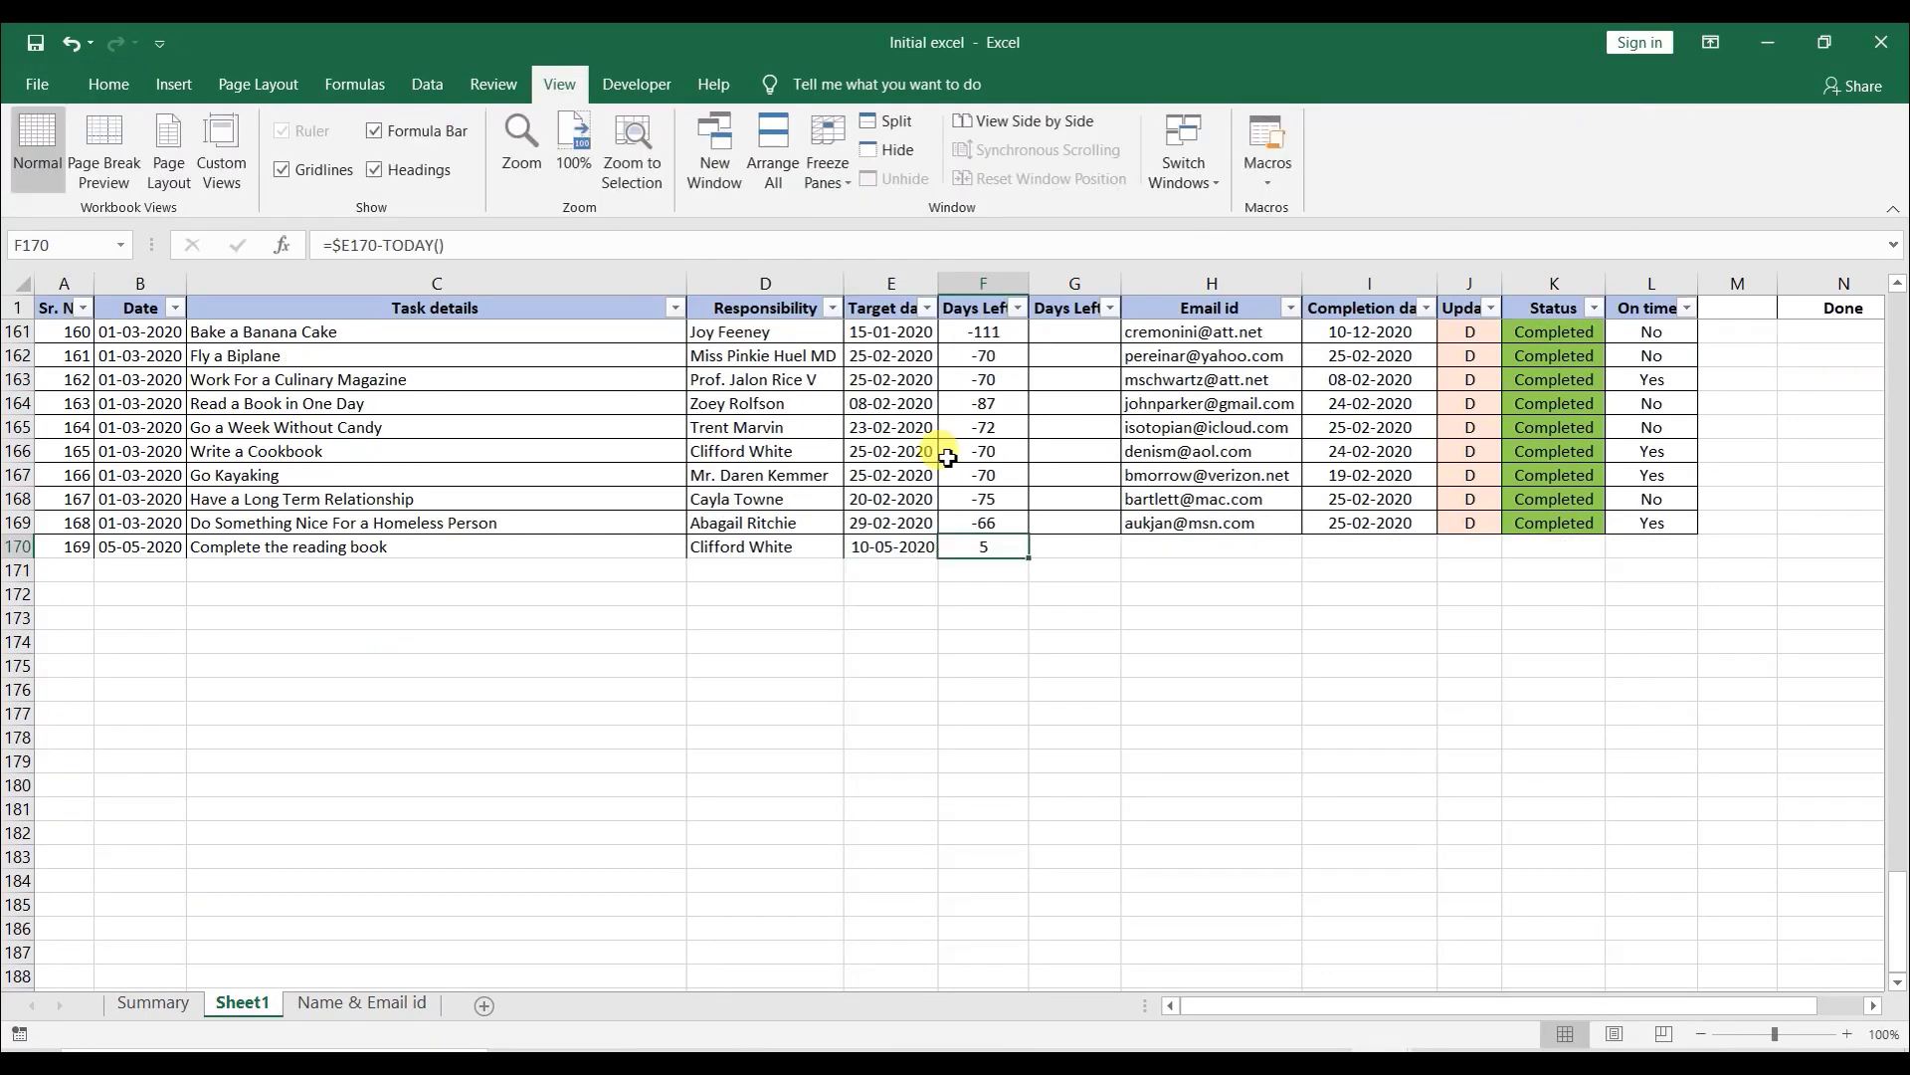
- Fill the Days Left and Email id formulas down from the row above into the new task row
key("Left")
key("Left")
key("Right")
key("Right")
key("shift+Right")
key("shift+Right")
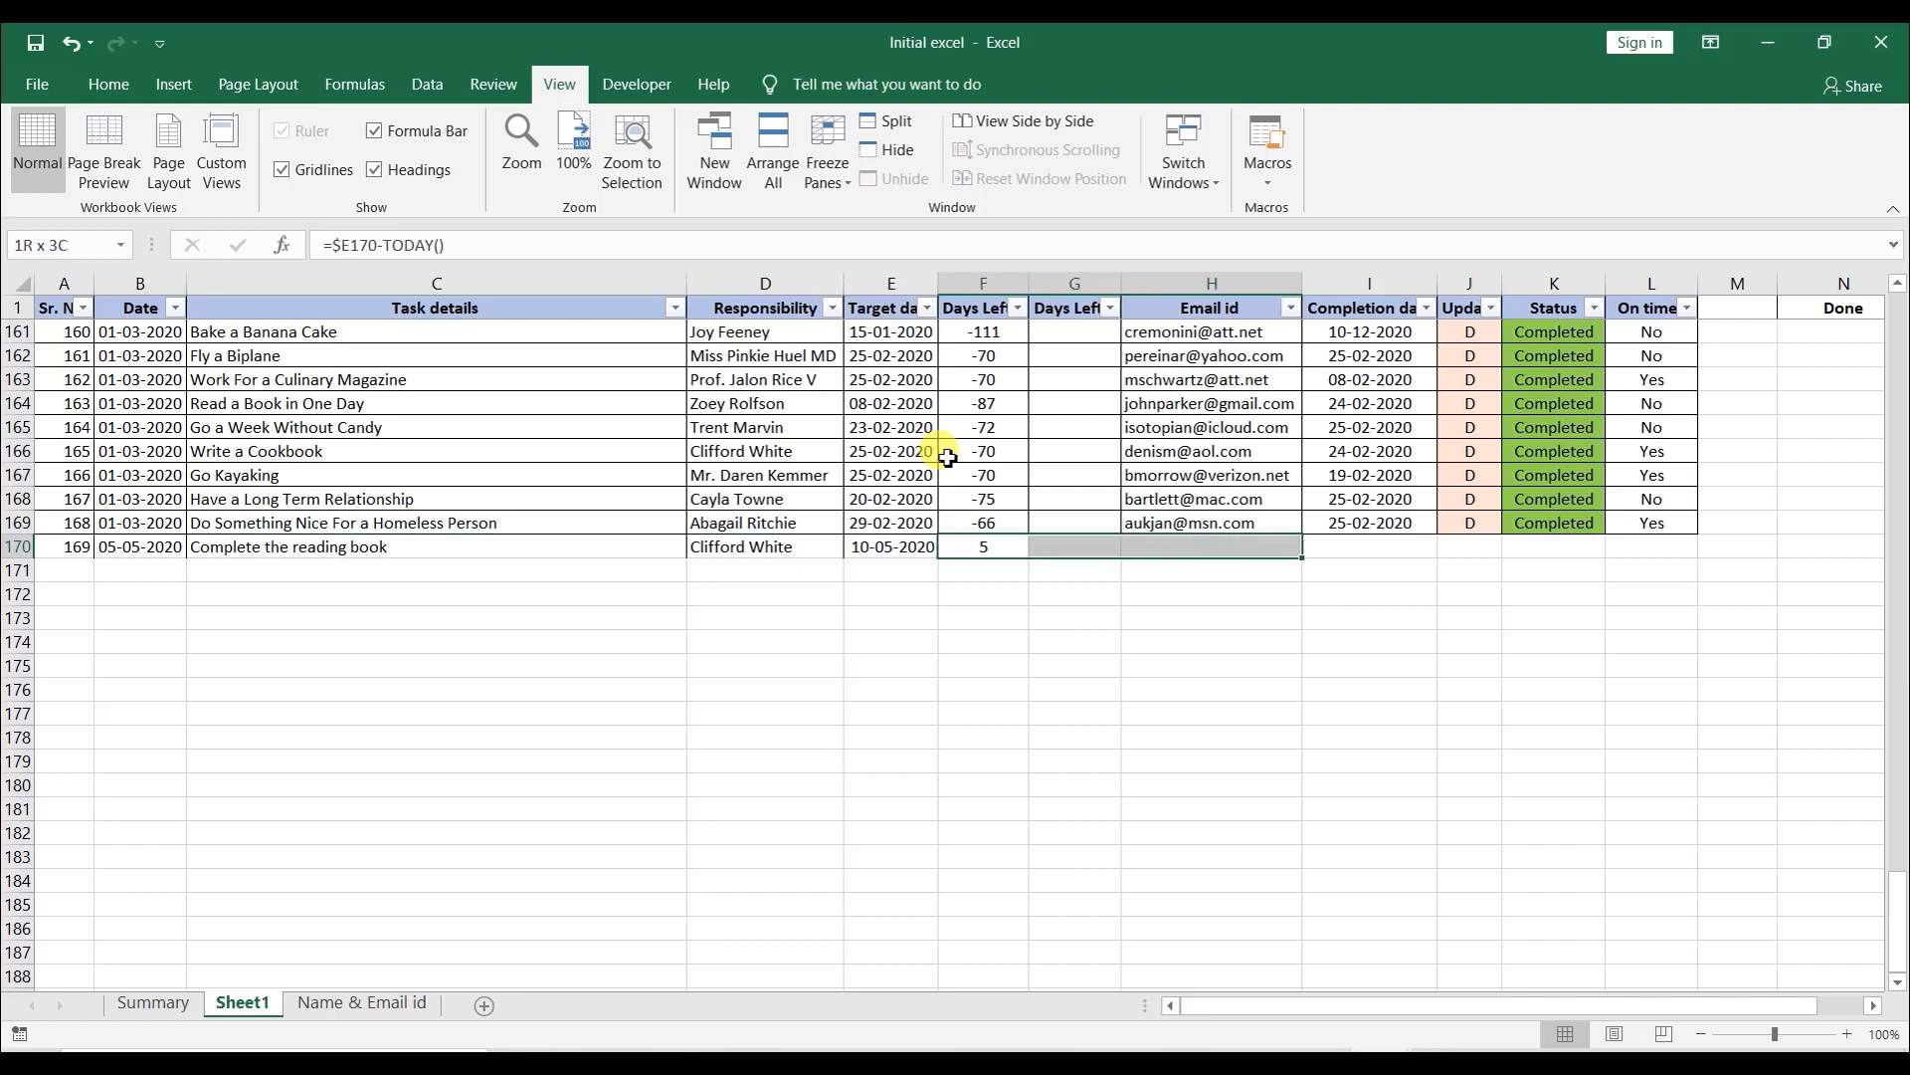
key("shift+Right")
key("shift+Left")
key("ctrl+d")
- Inspect the formulas in the new row's Days Left and Email id cells
key("Up")
key("Down")
key("Right")
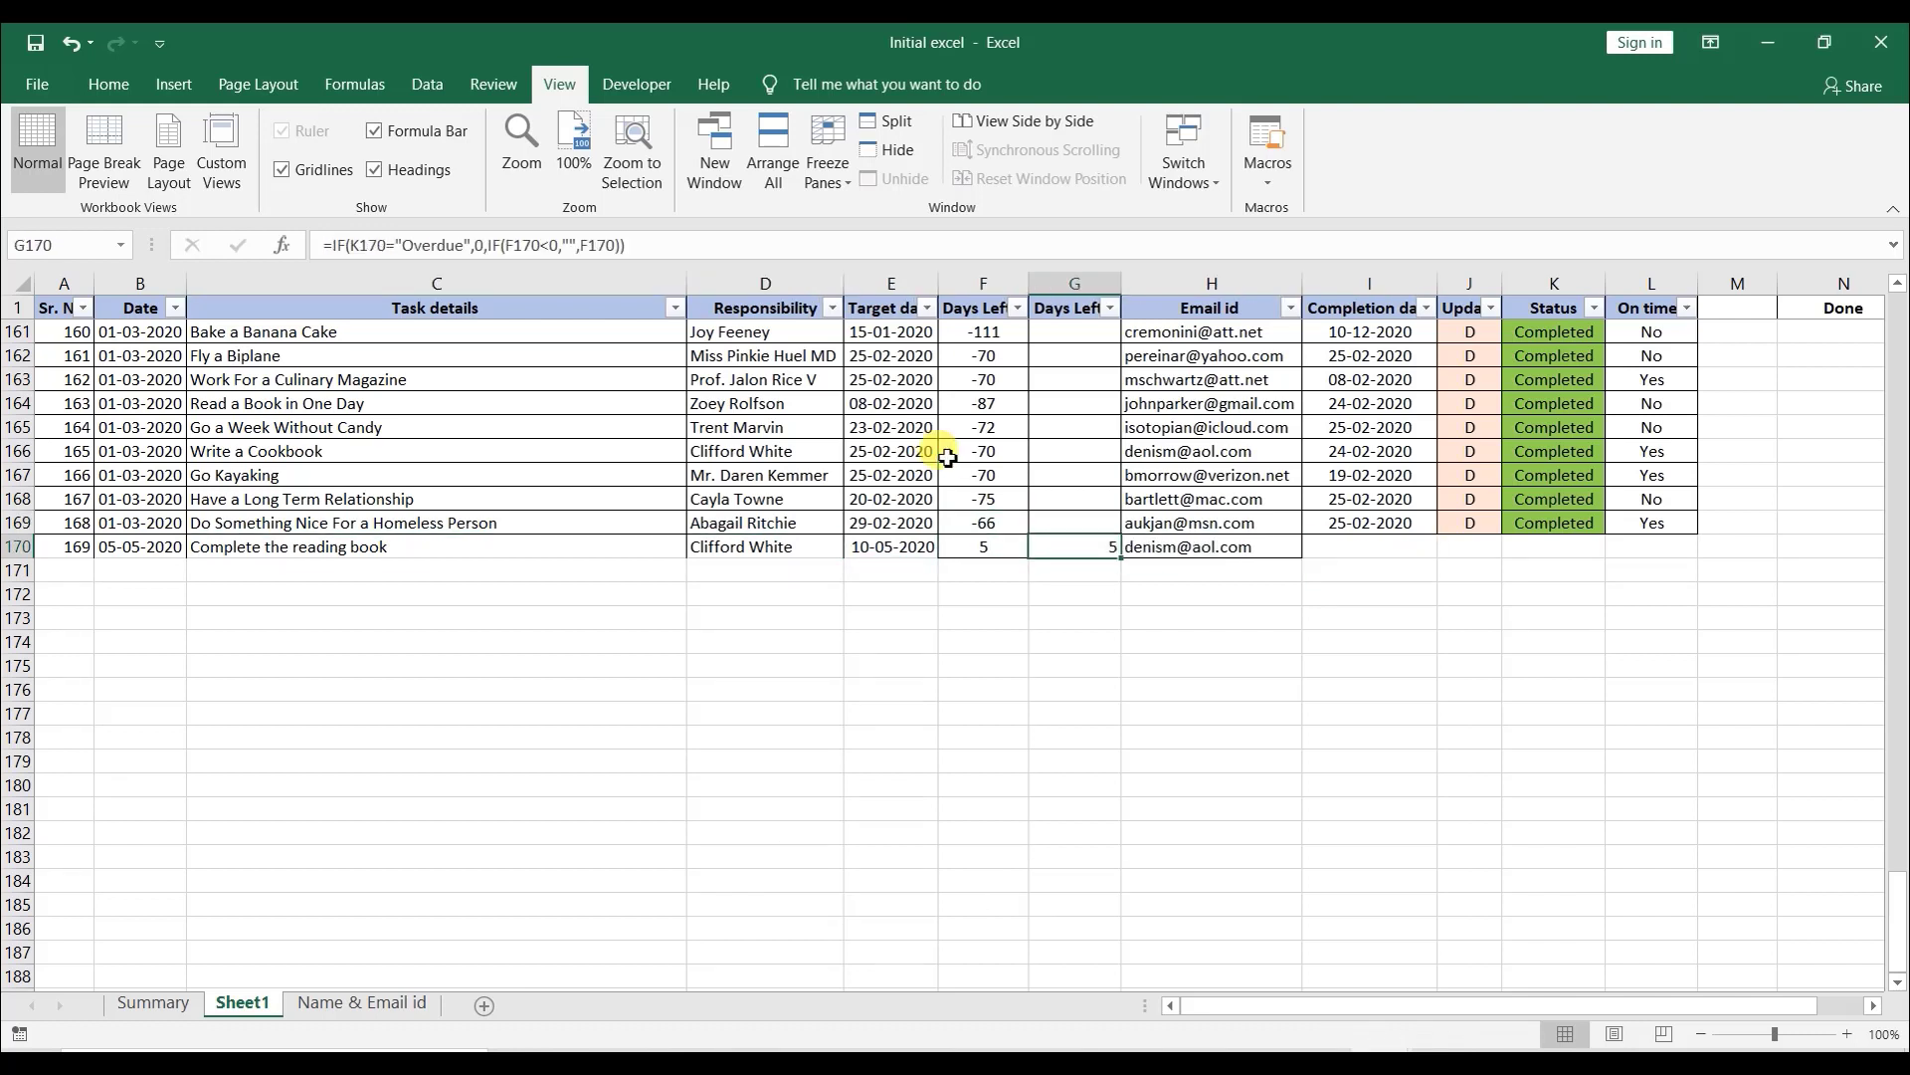
key("Right")
key("Left")
key("Right")
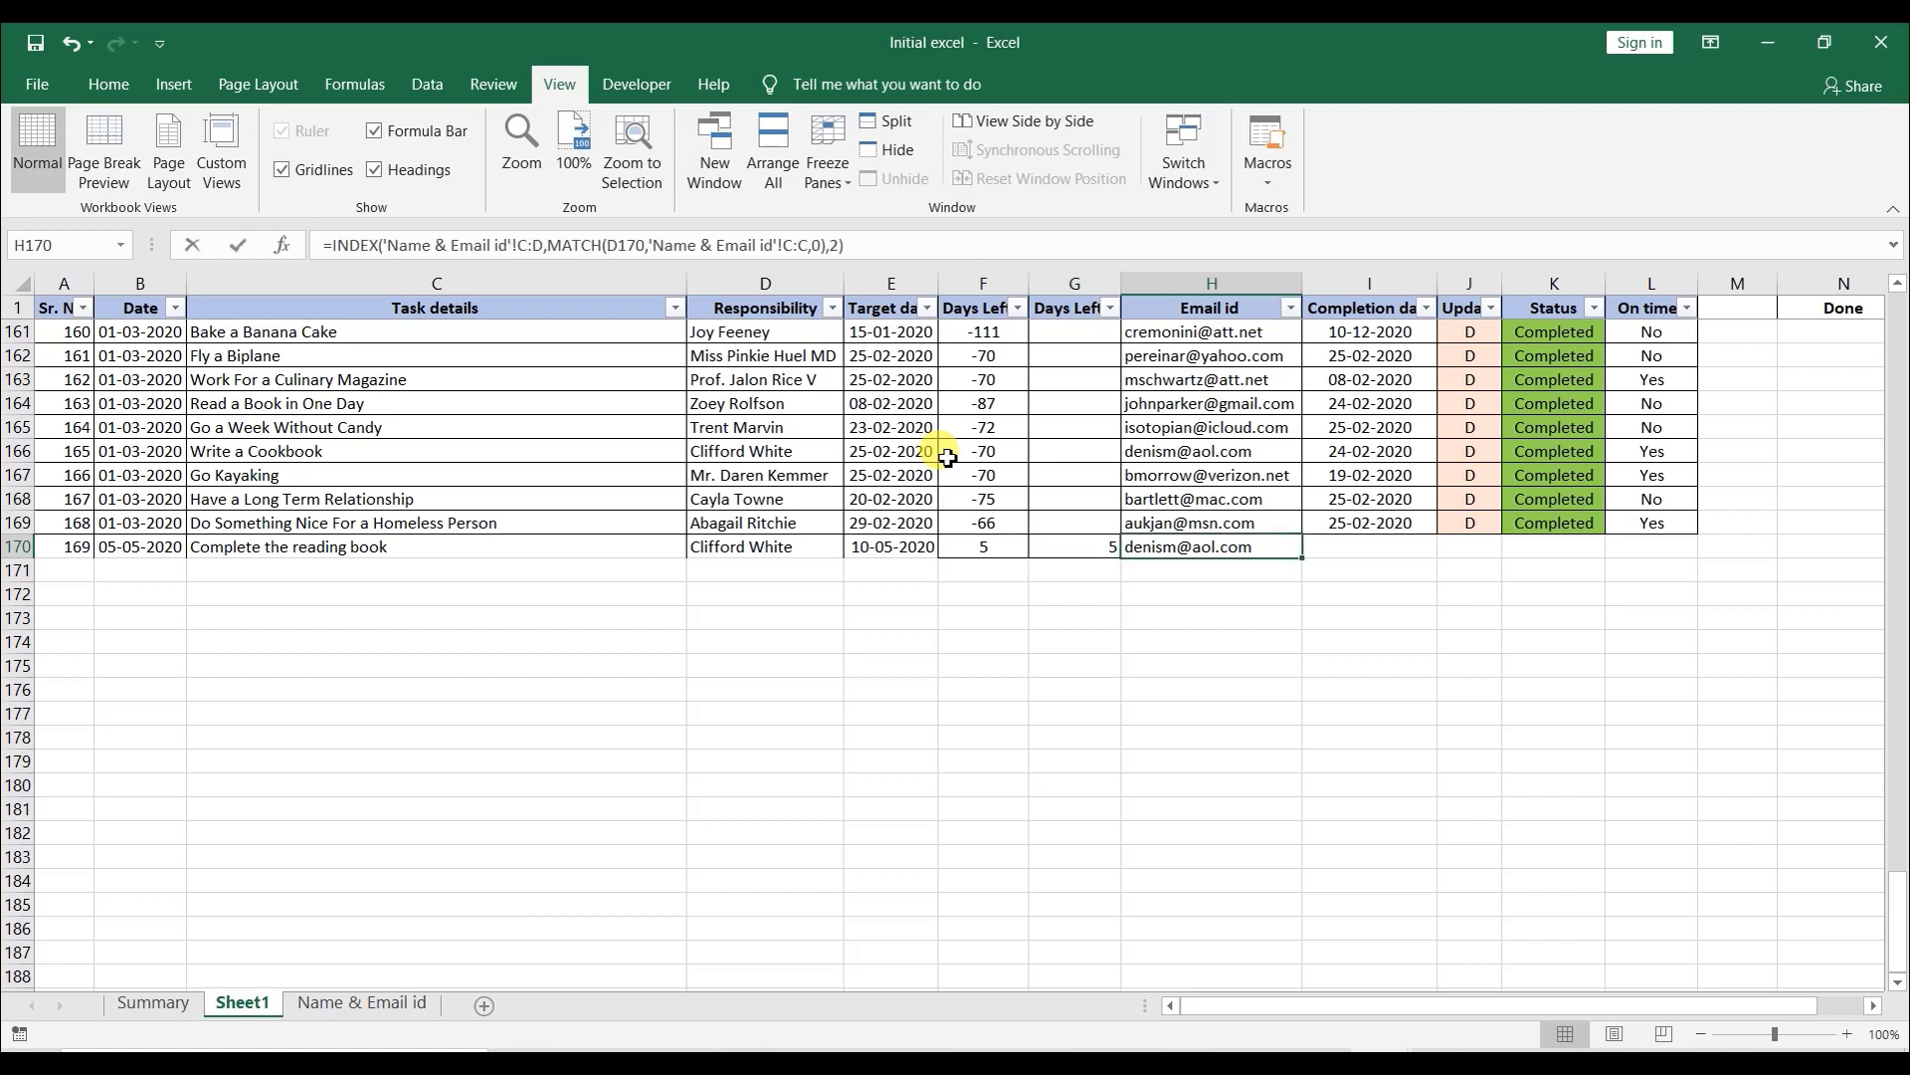
key("F2")
key("Escape")
- Set the new task's update code to W
key("Right")
key("Right")
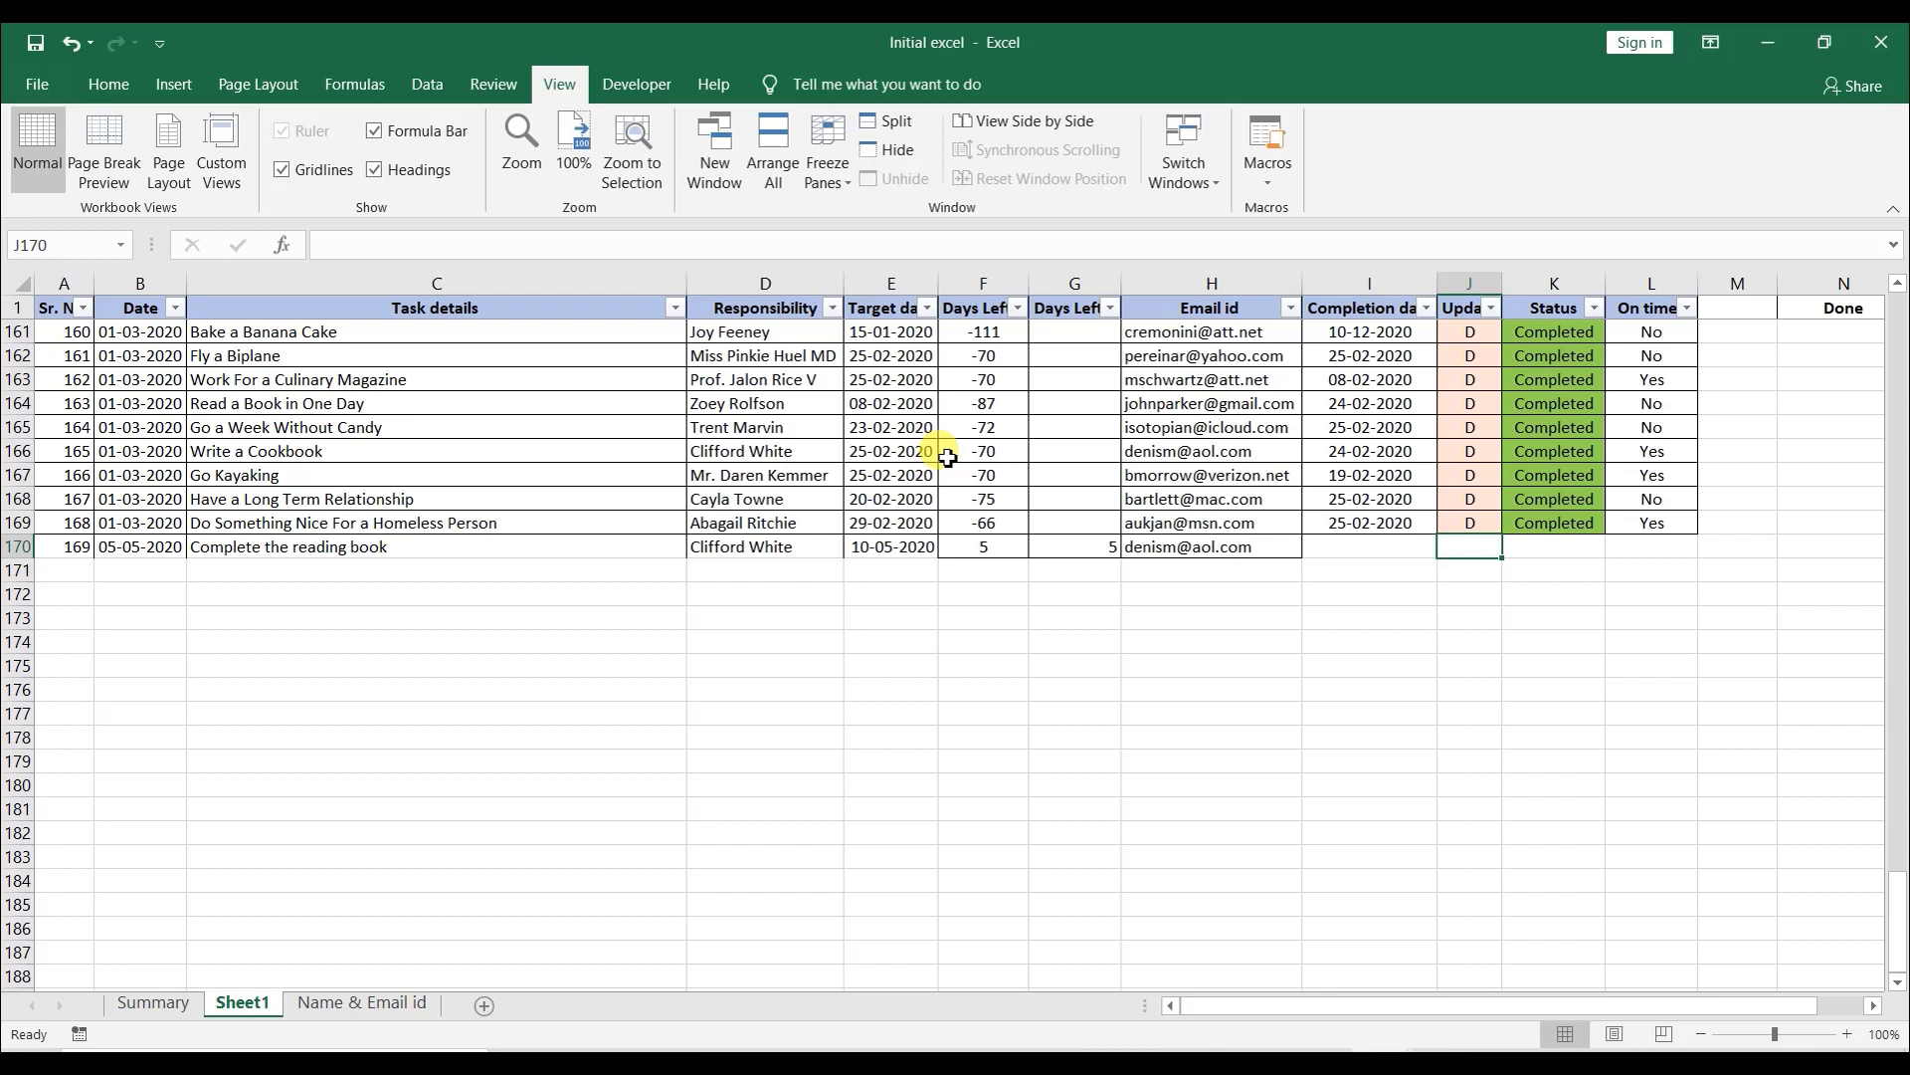
type("W")
key("Right")
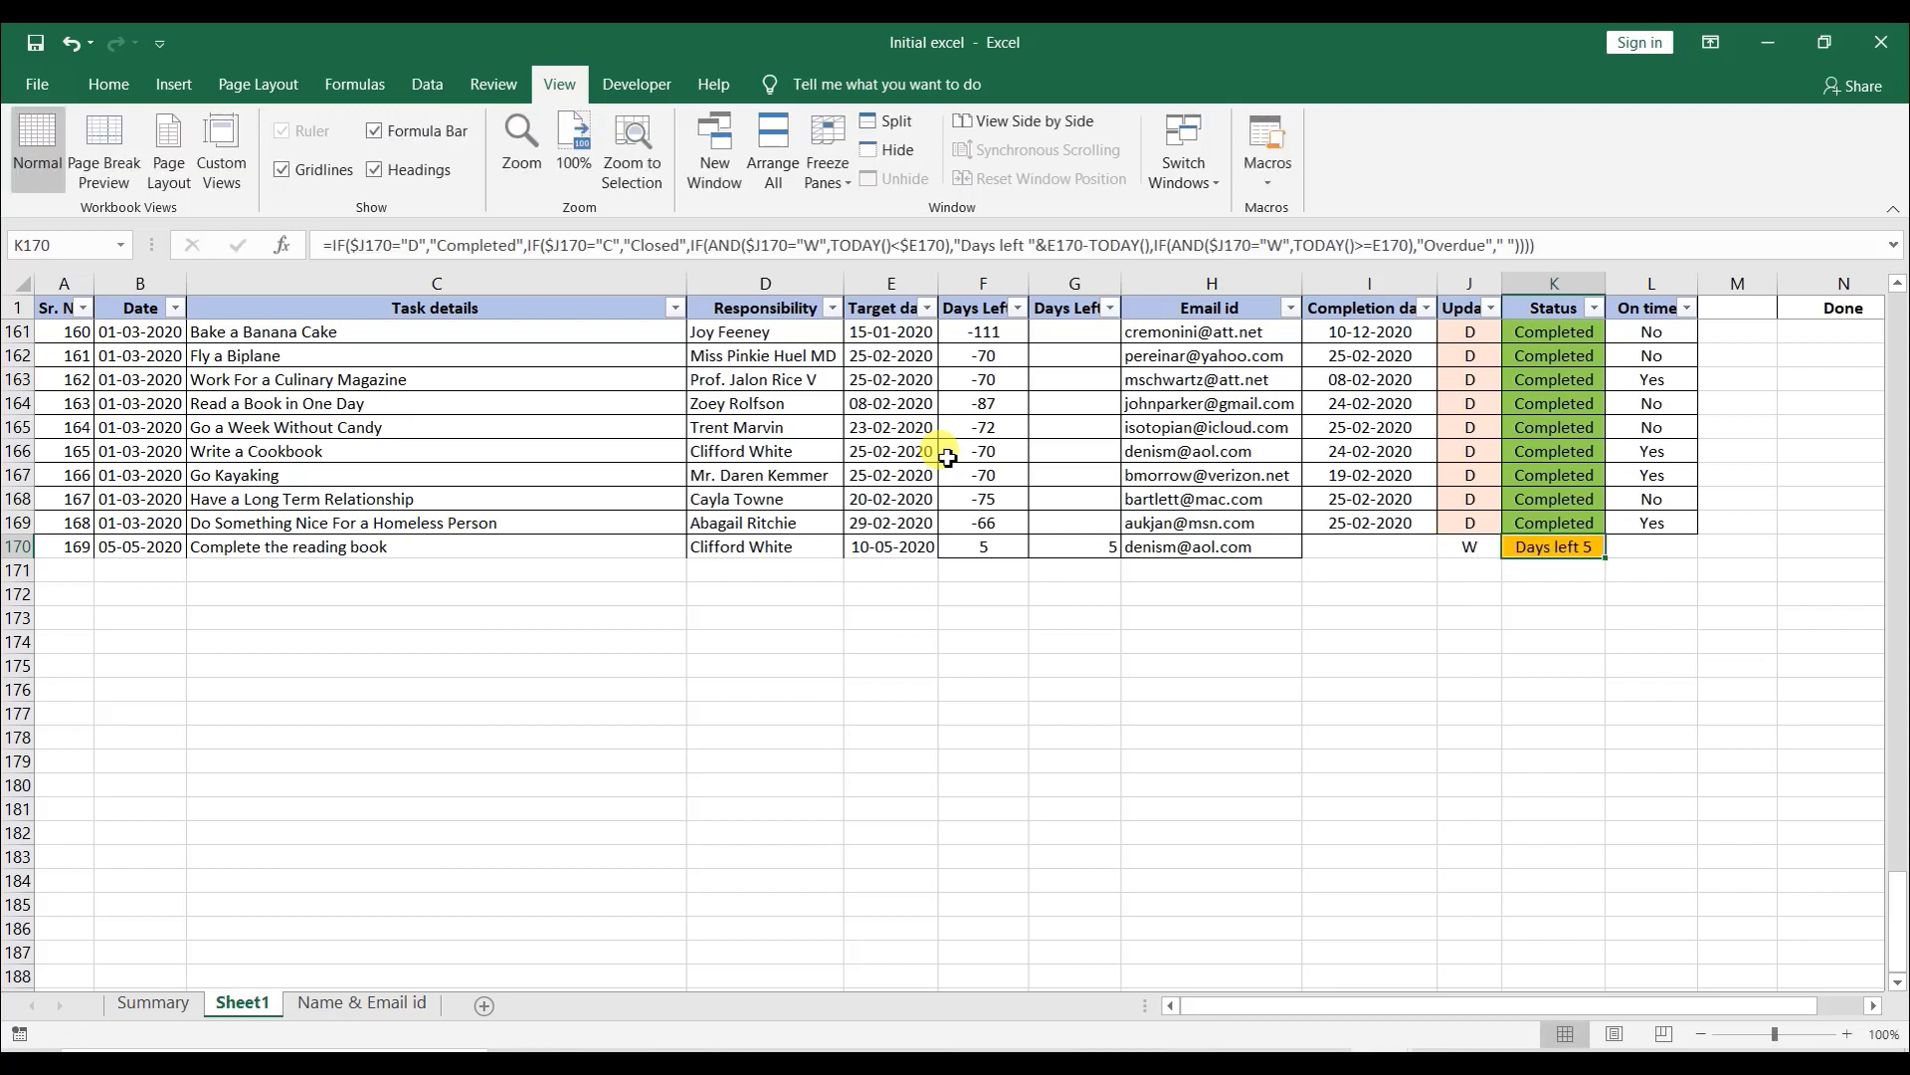
key("Left")
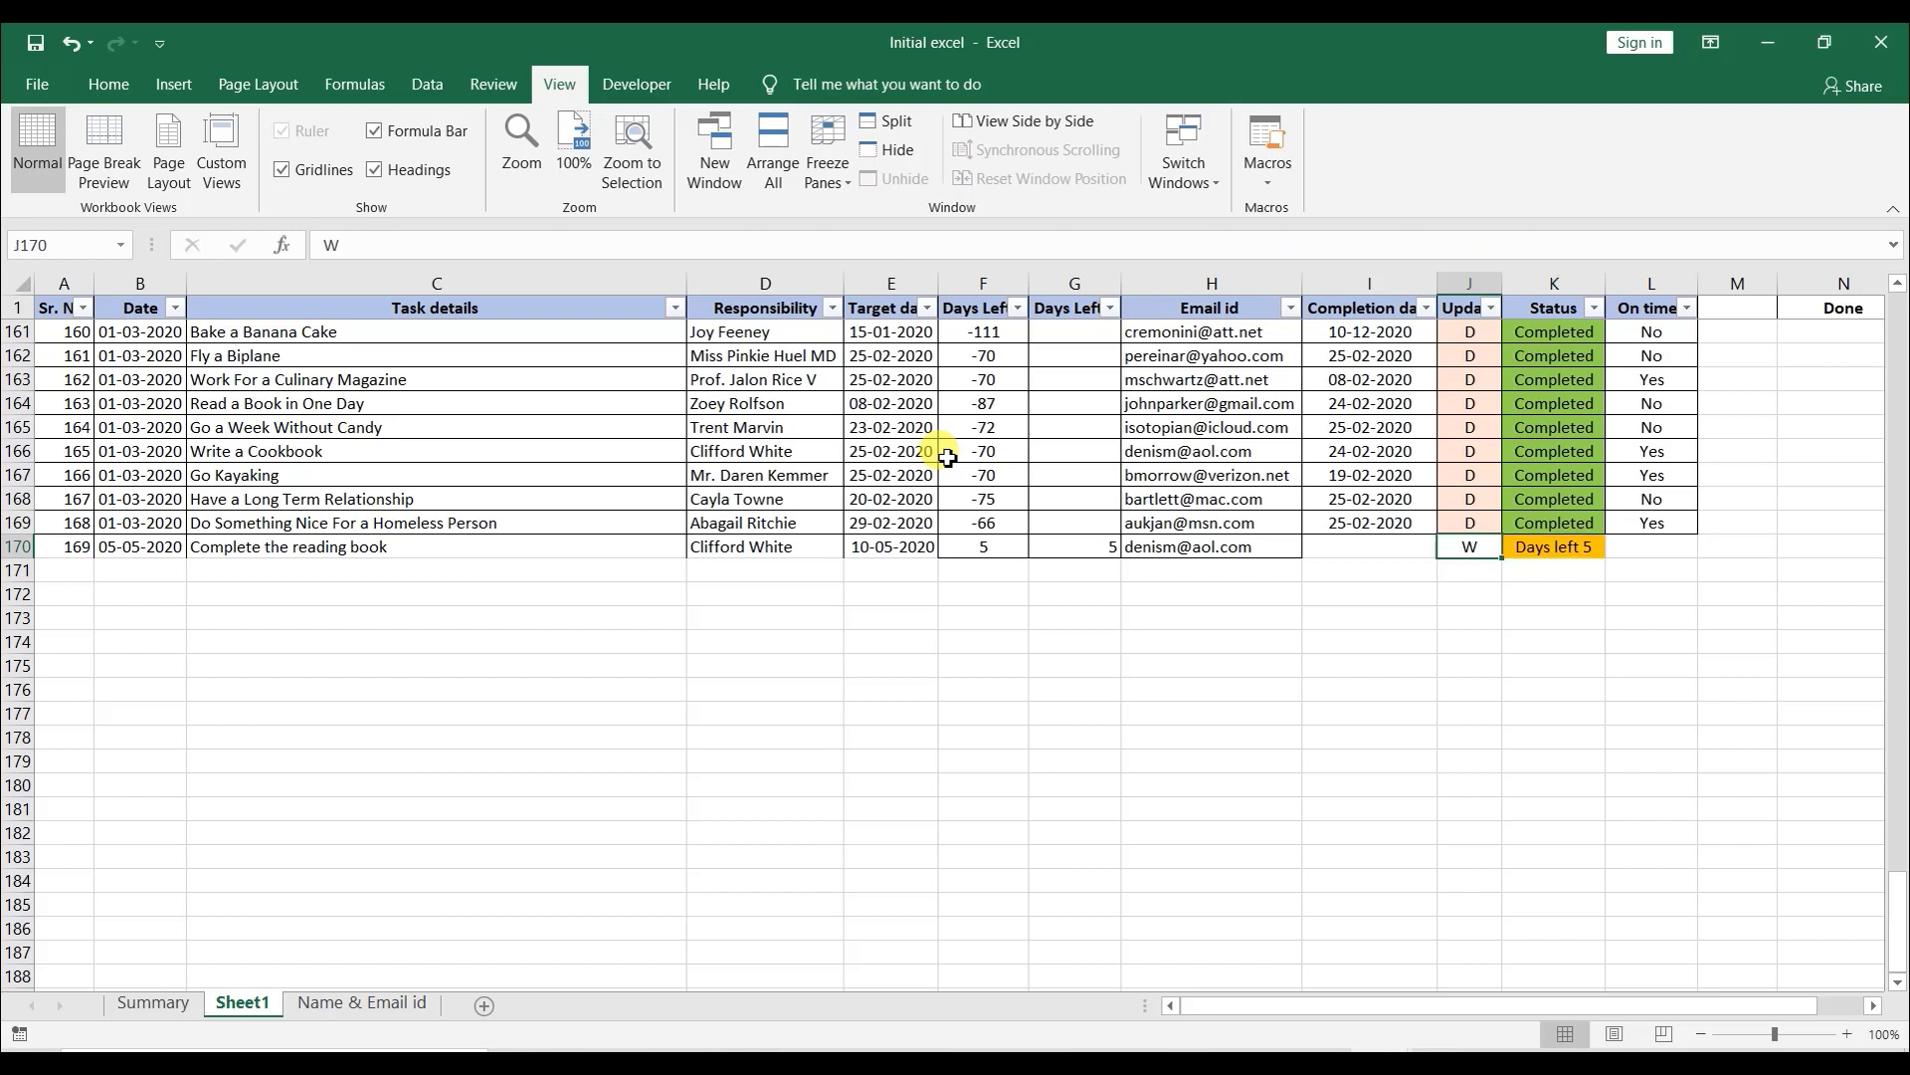
key("ctrl+d")
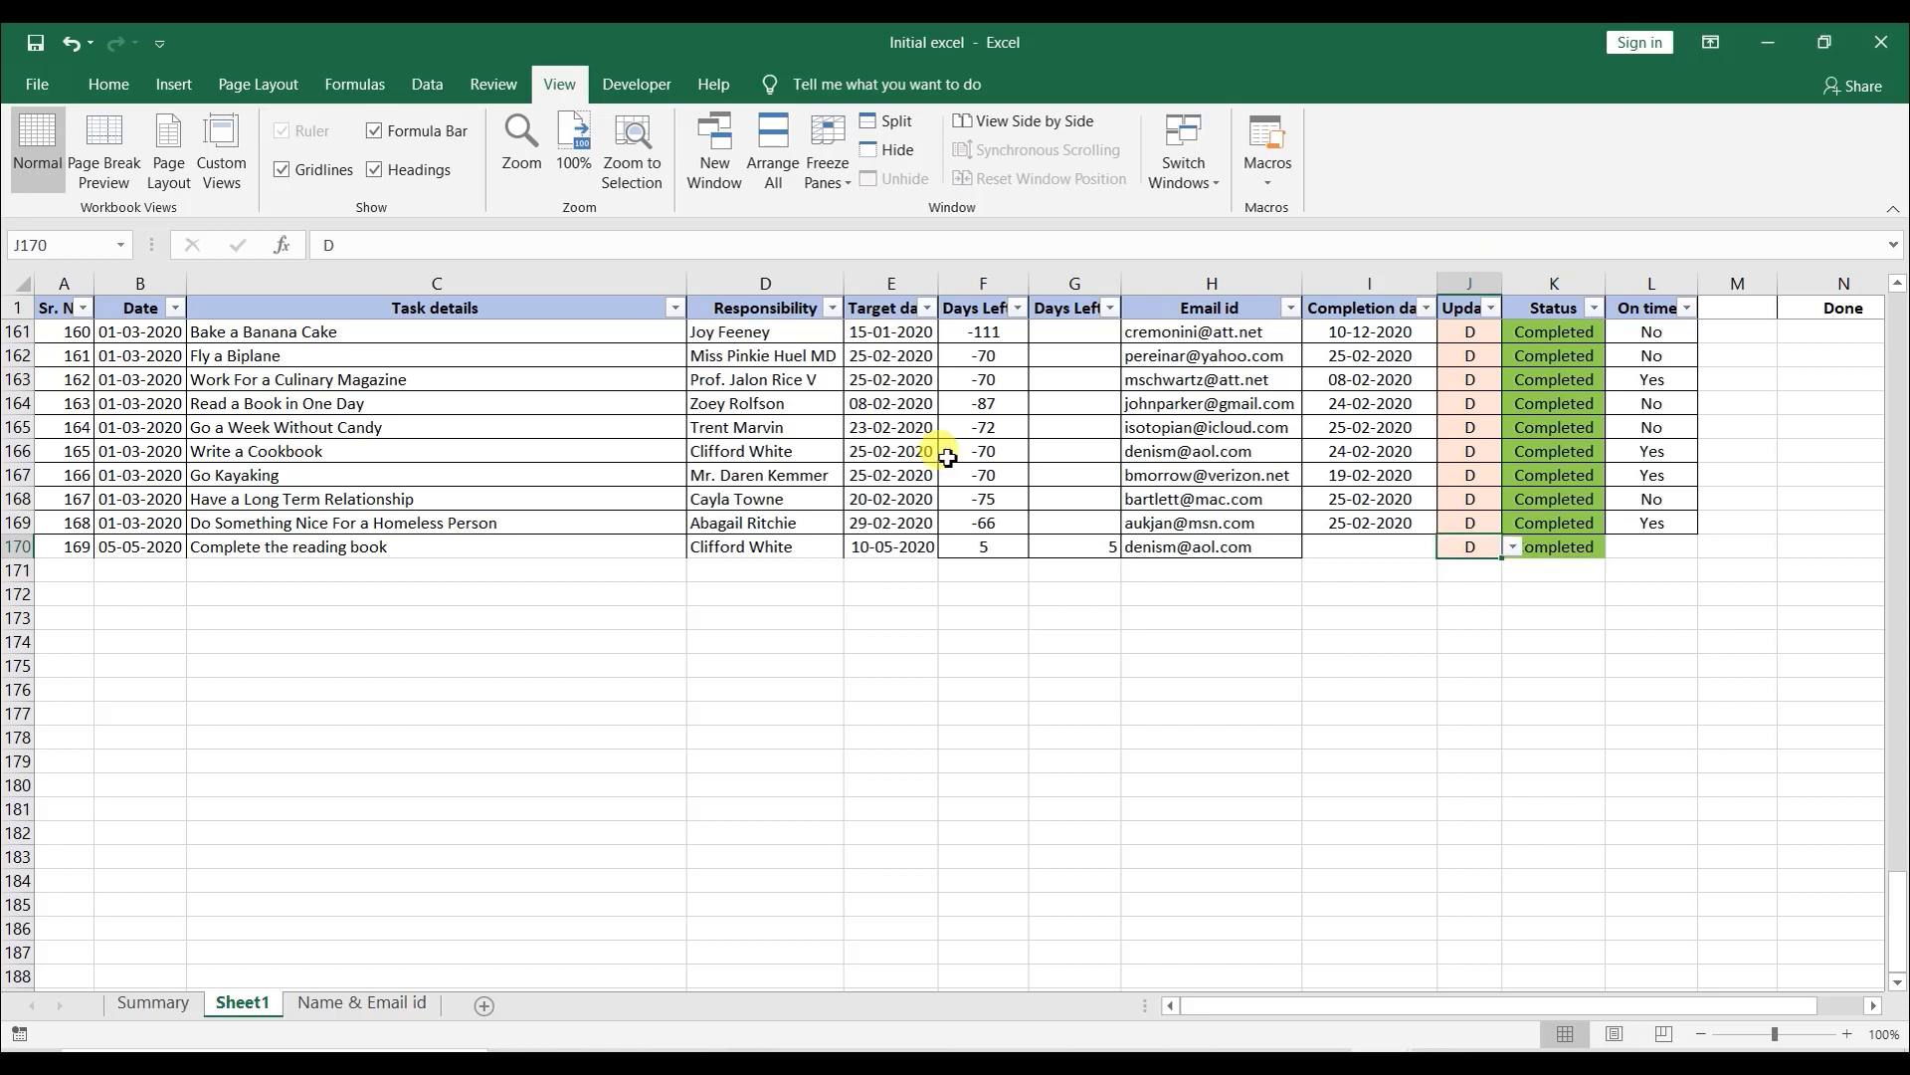
type("W")
key("Right")
key("Right")
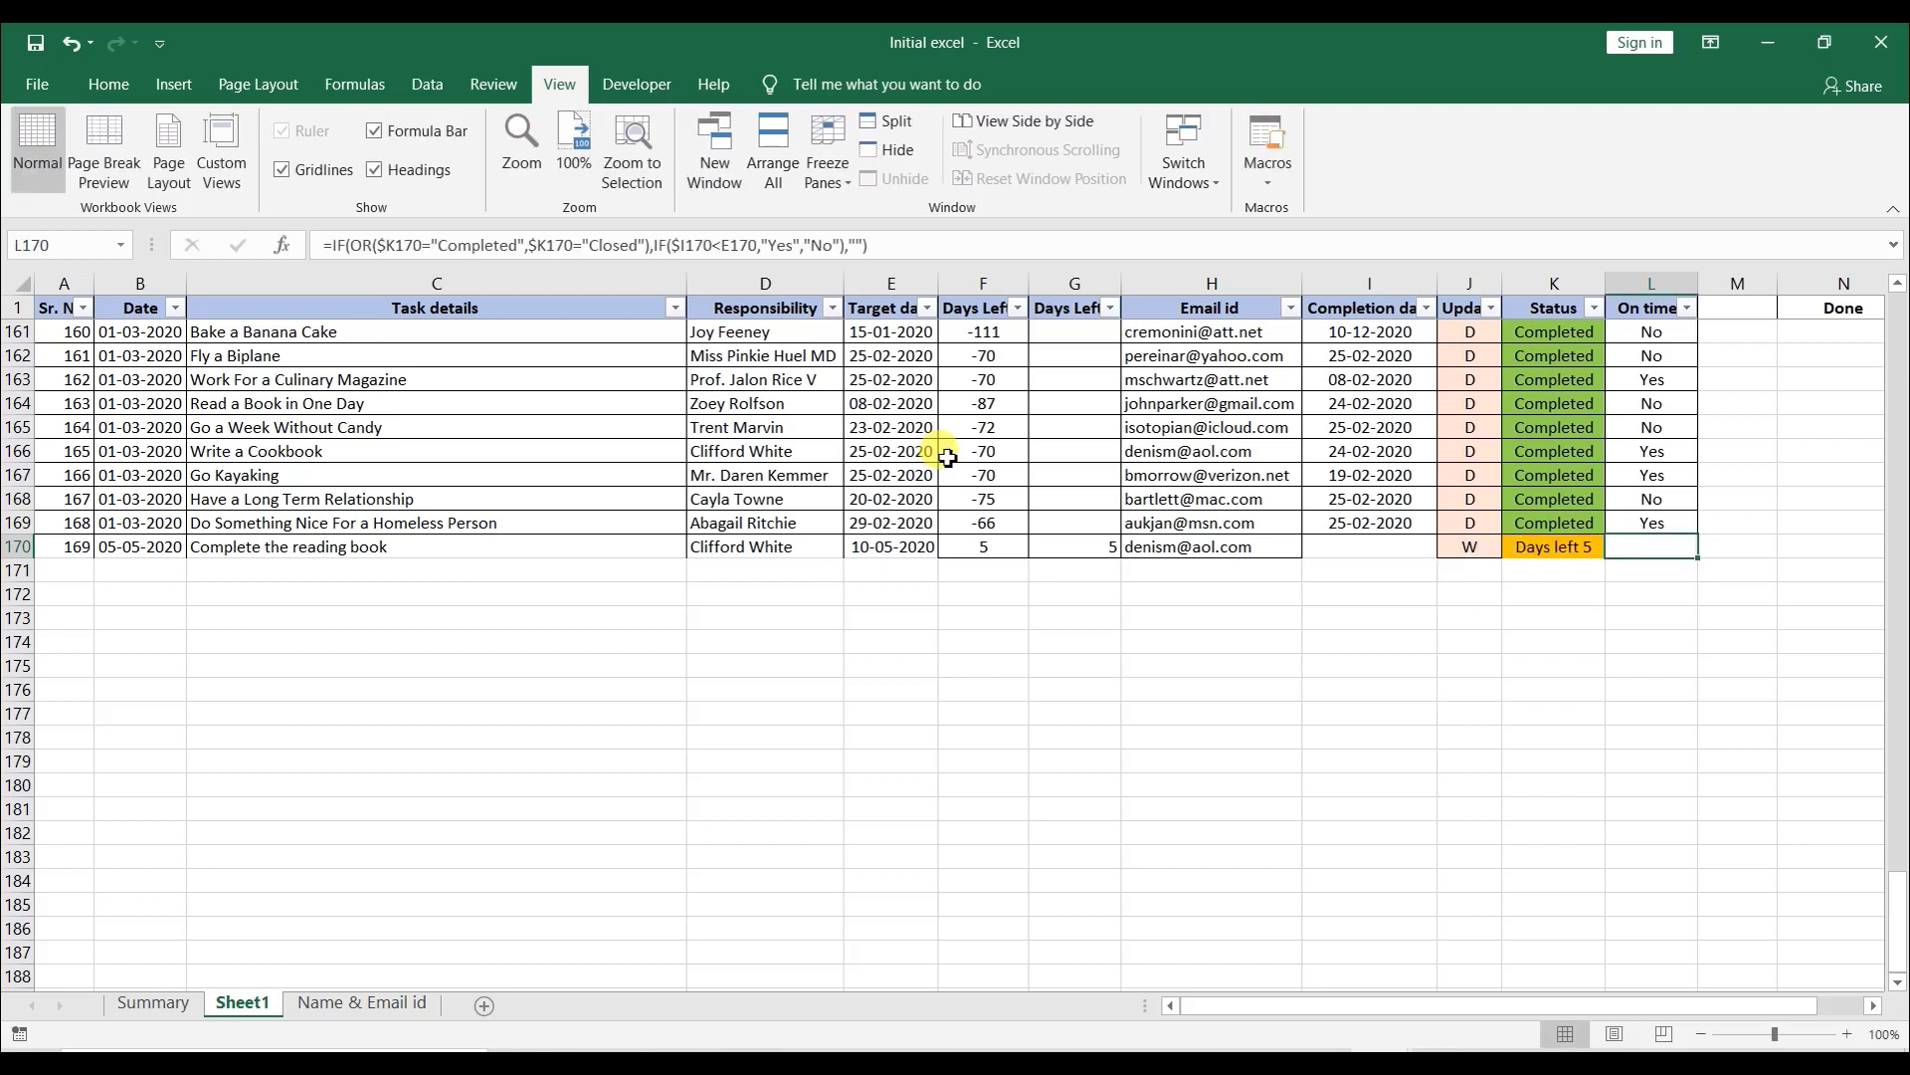
- Select the whole task table and apply all borders to it
key("Left")
key("Left")
key("Left")
key("Left")
key("Left")
key("Left")
key("Left")
key("Left")
key("Left")
key("Left")
key("Left")
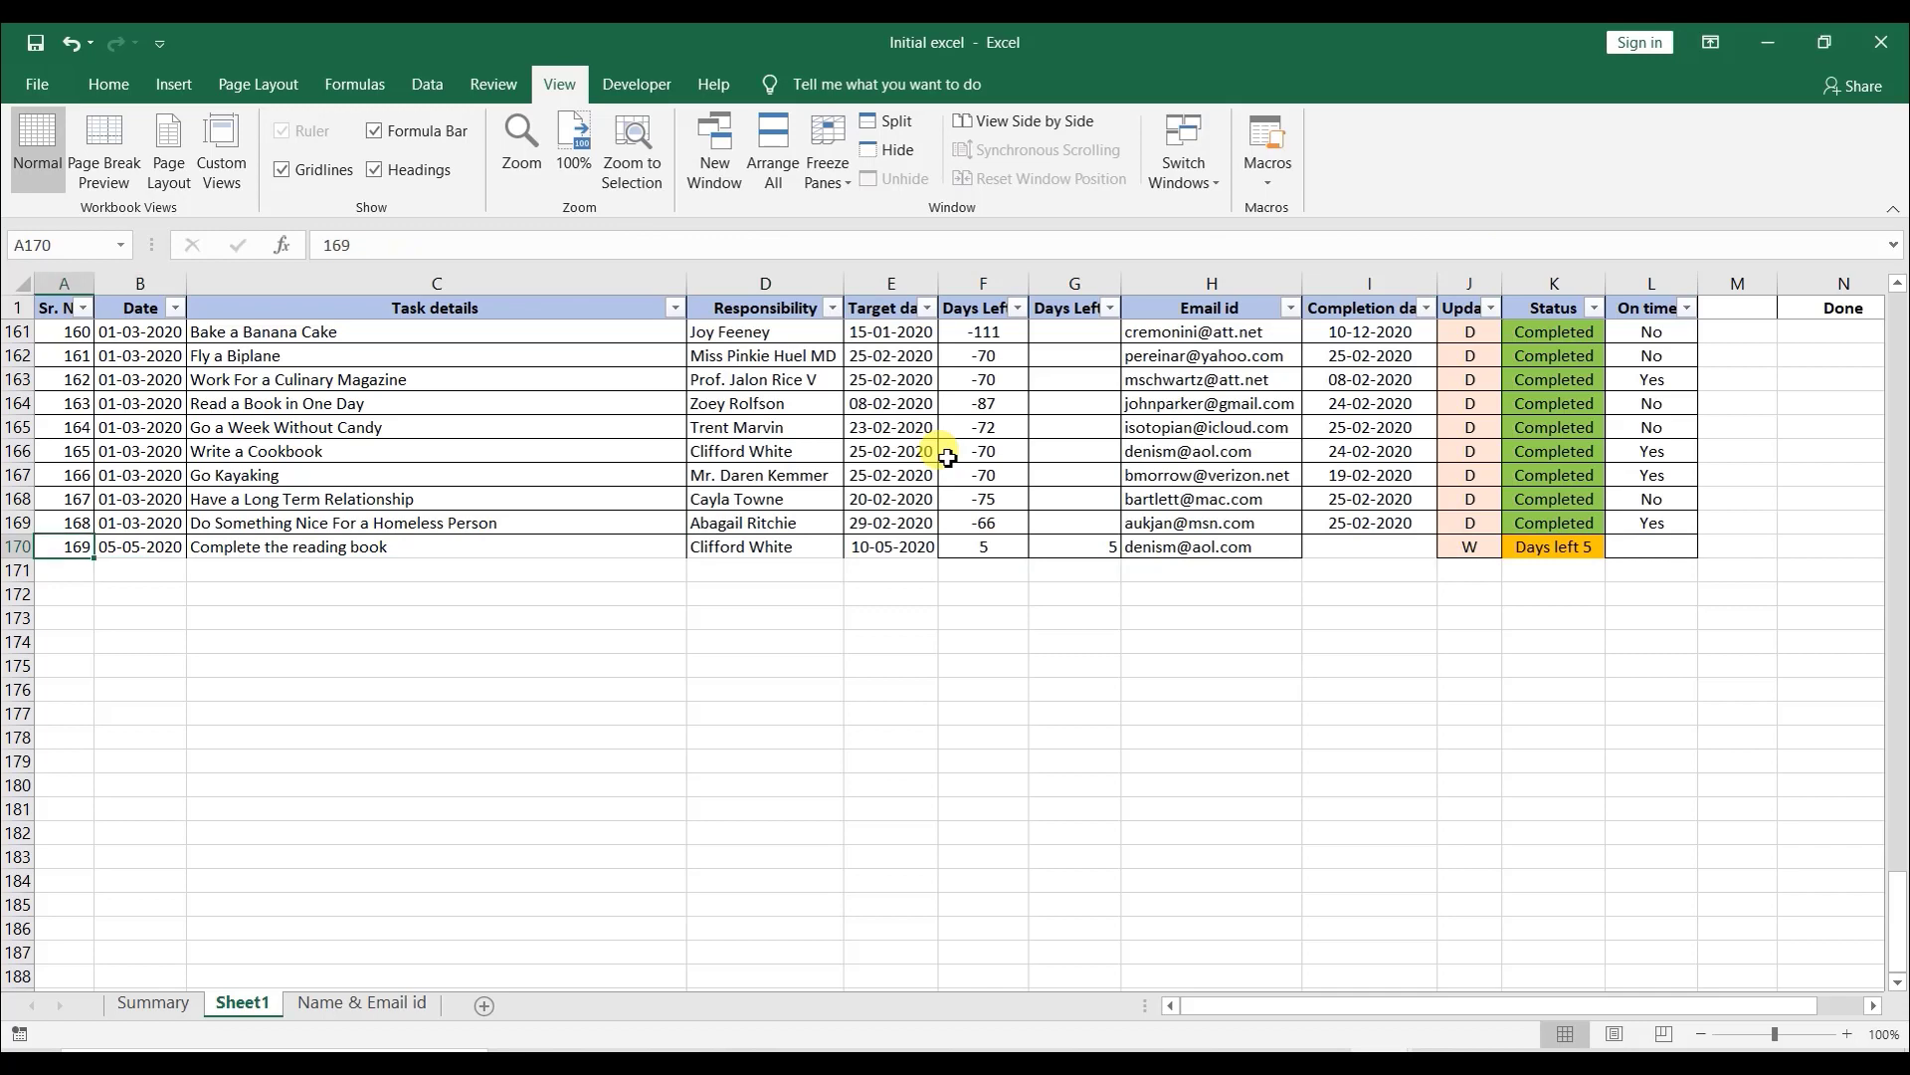
key("ctrl+a")
key("alt")
key("h")
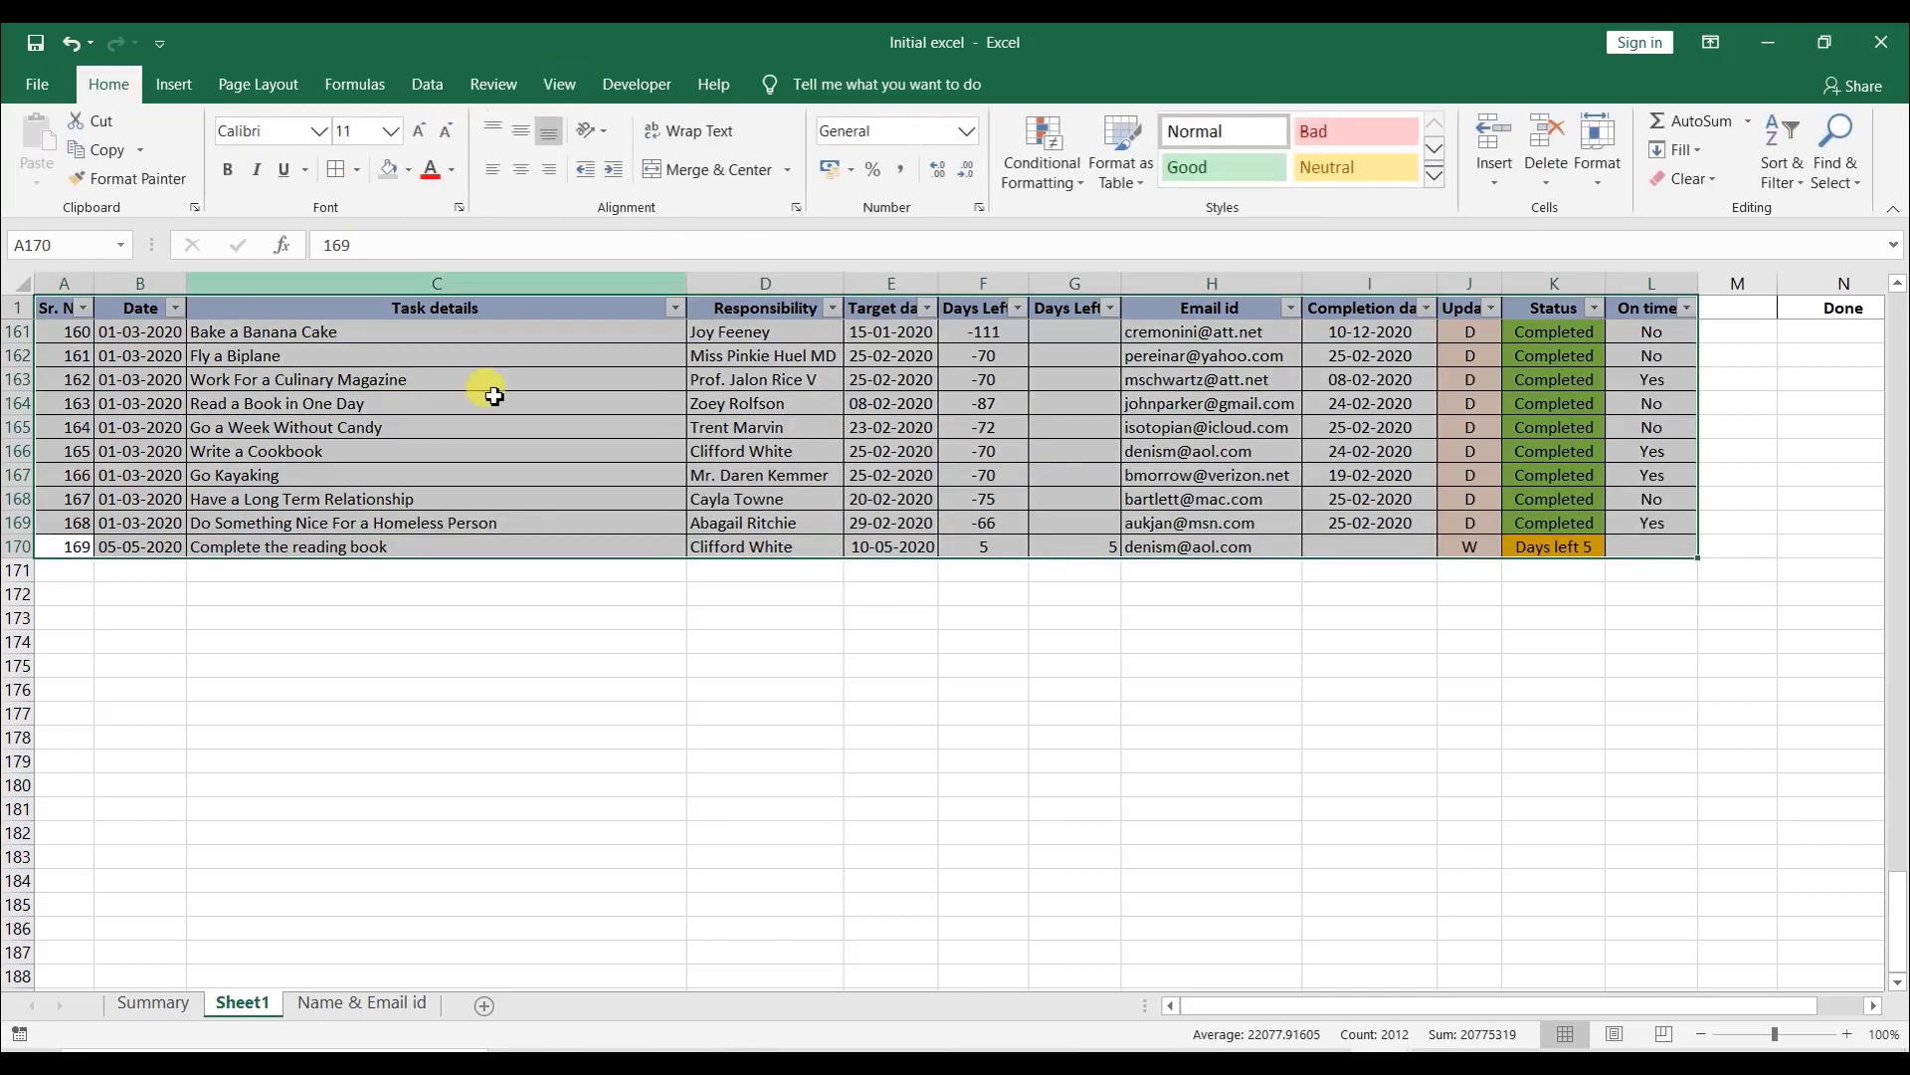
key("b")
key("a")
left_click(1325, 582)
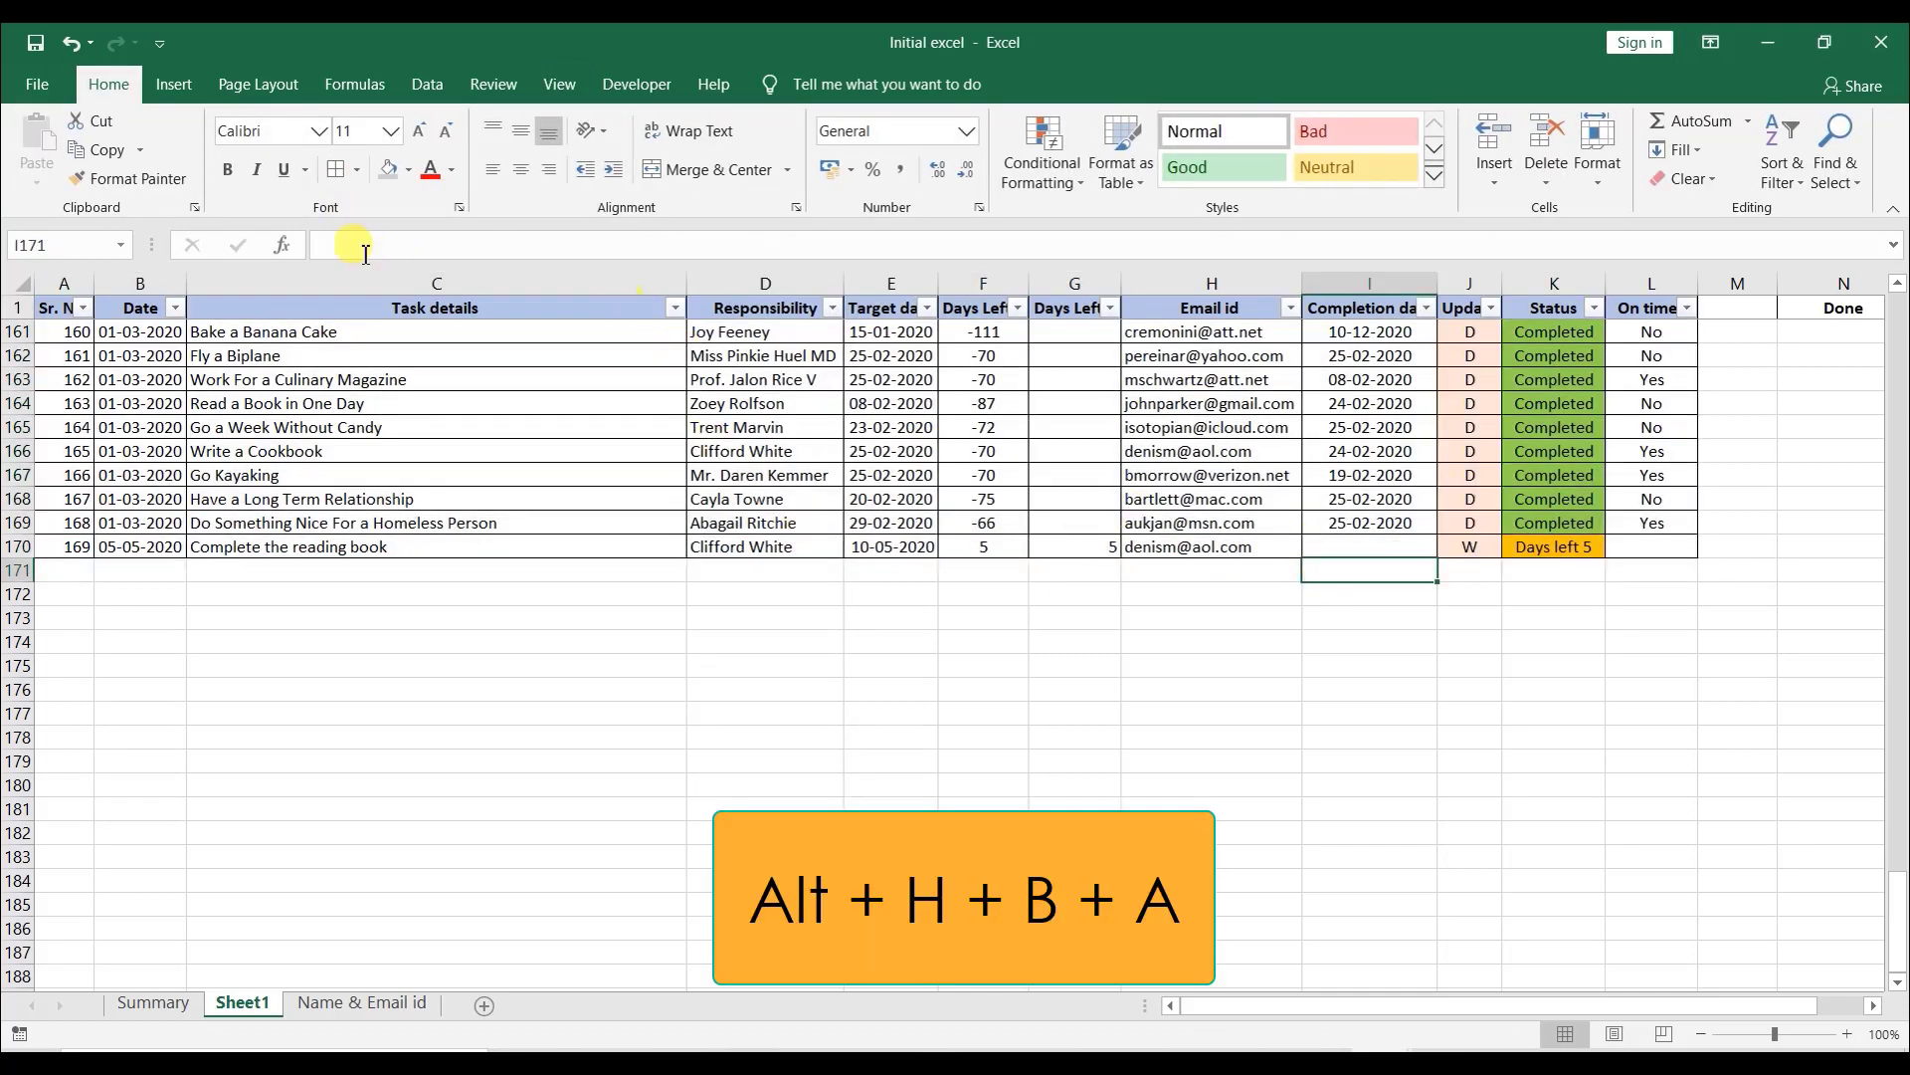
left_click(357, 171)
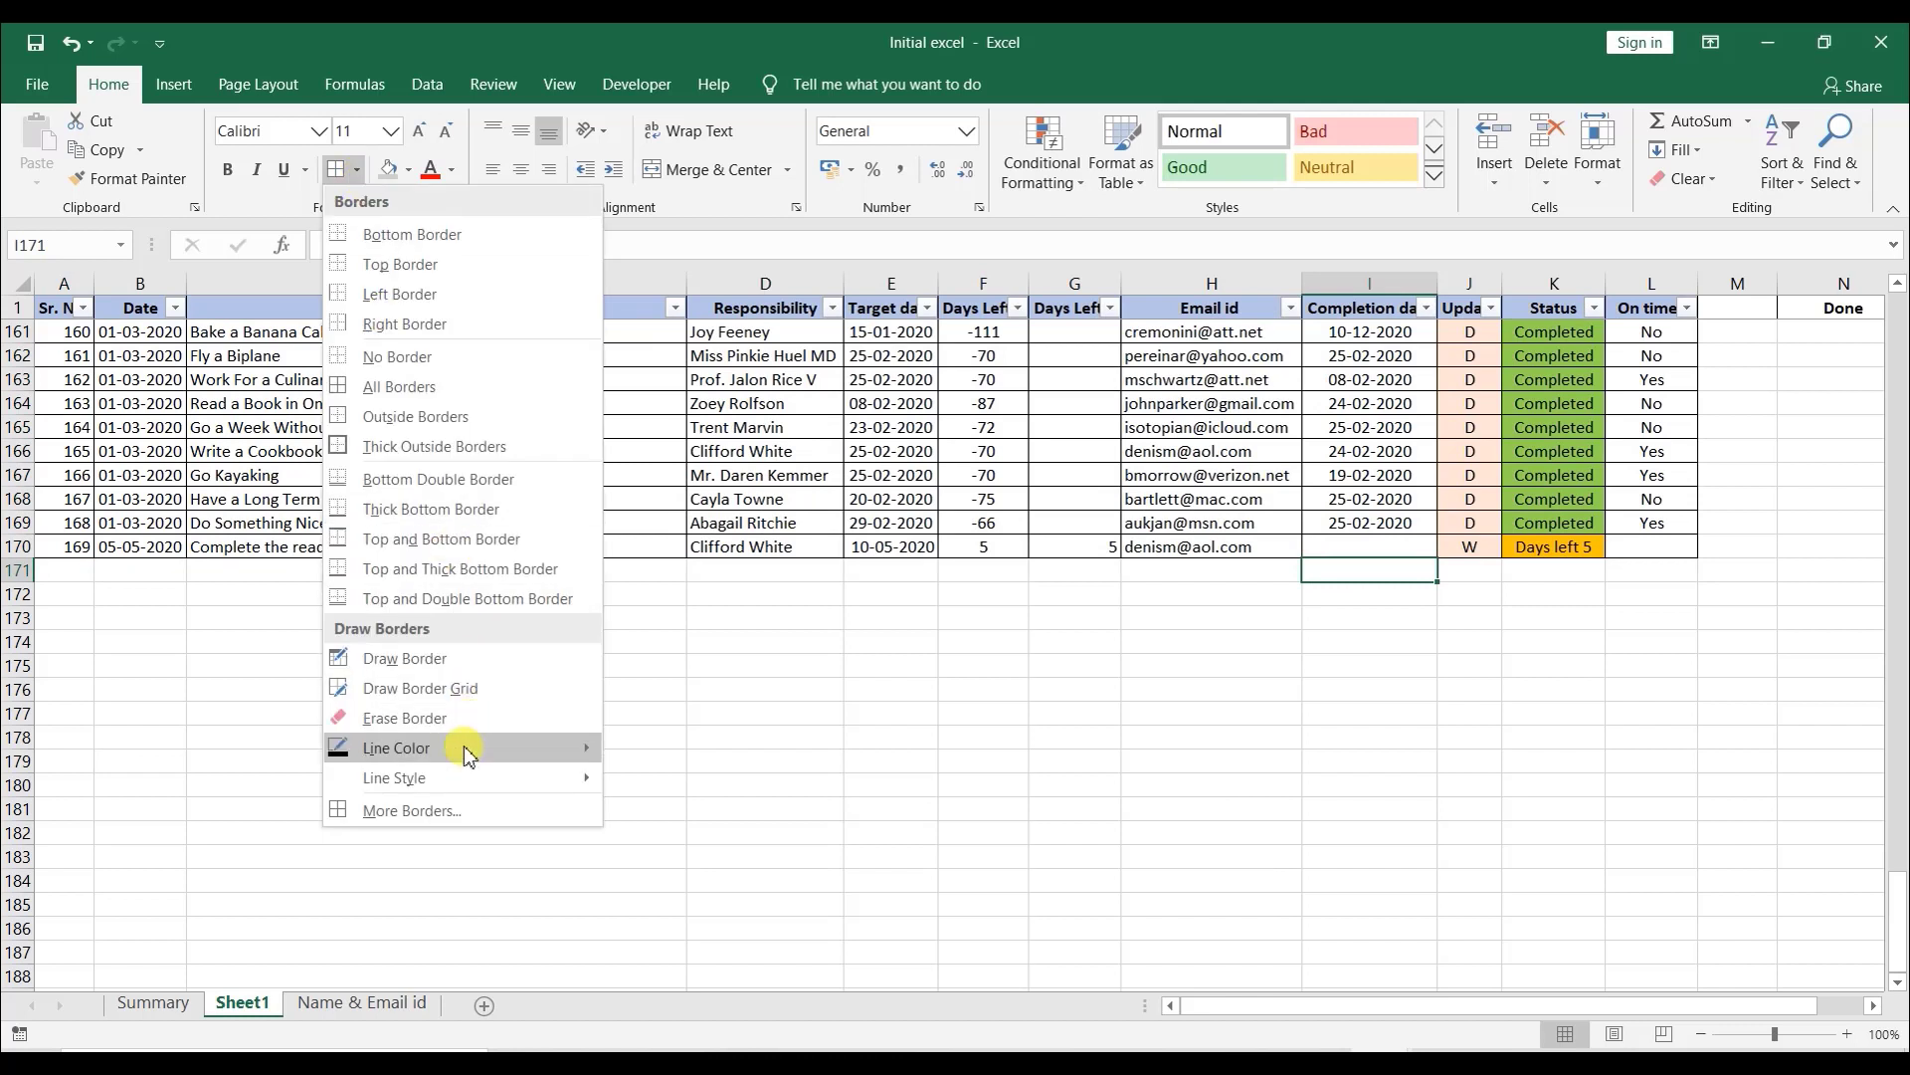
mouse_move(468, 751)
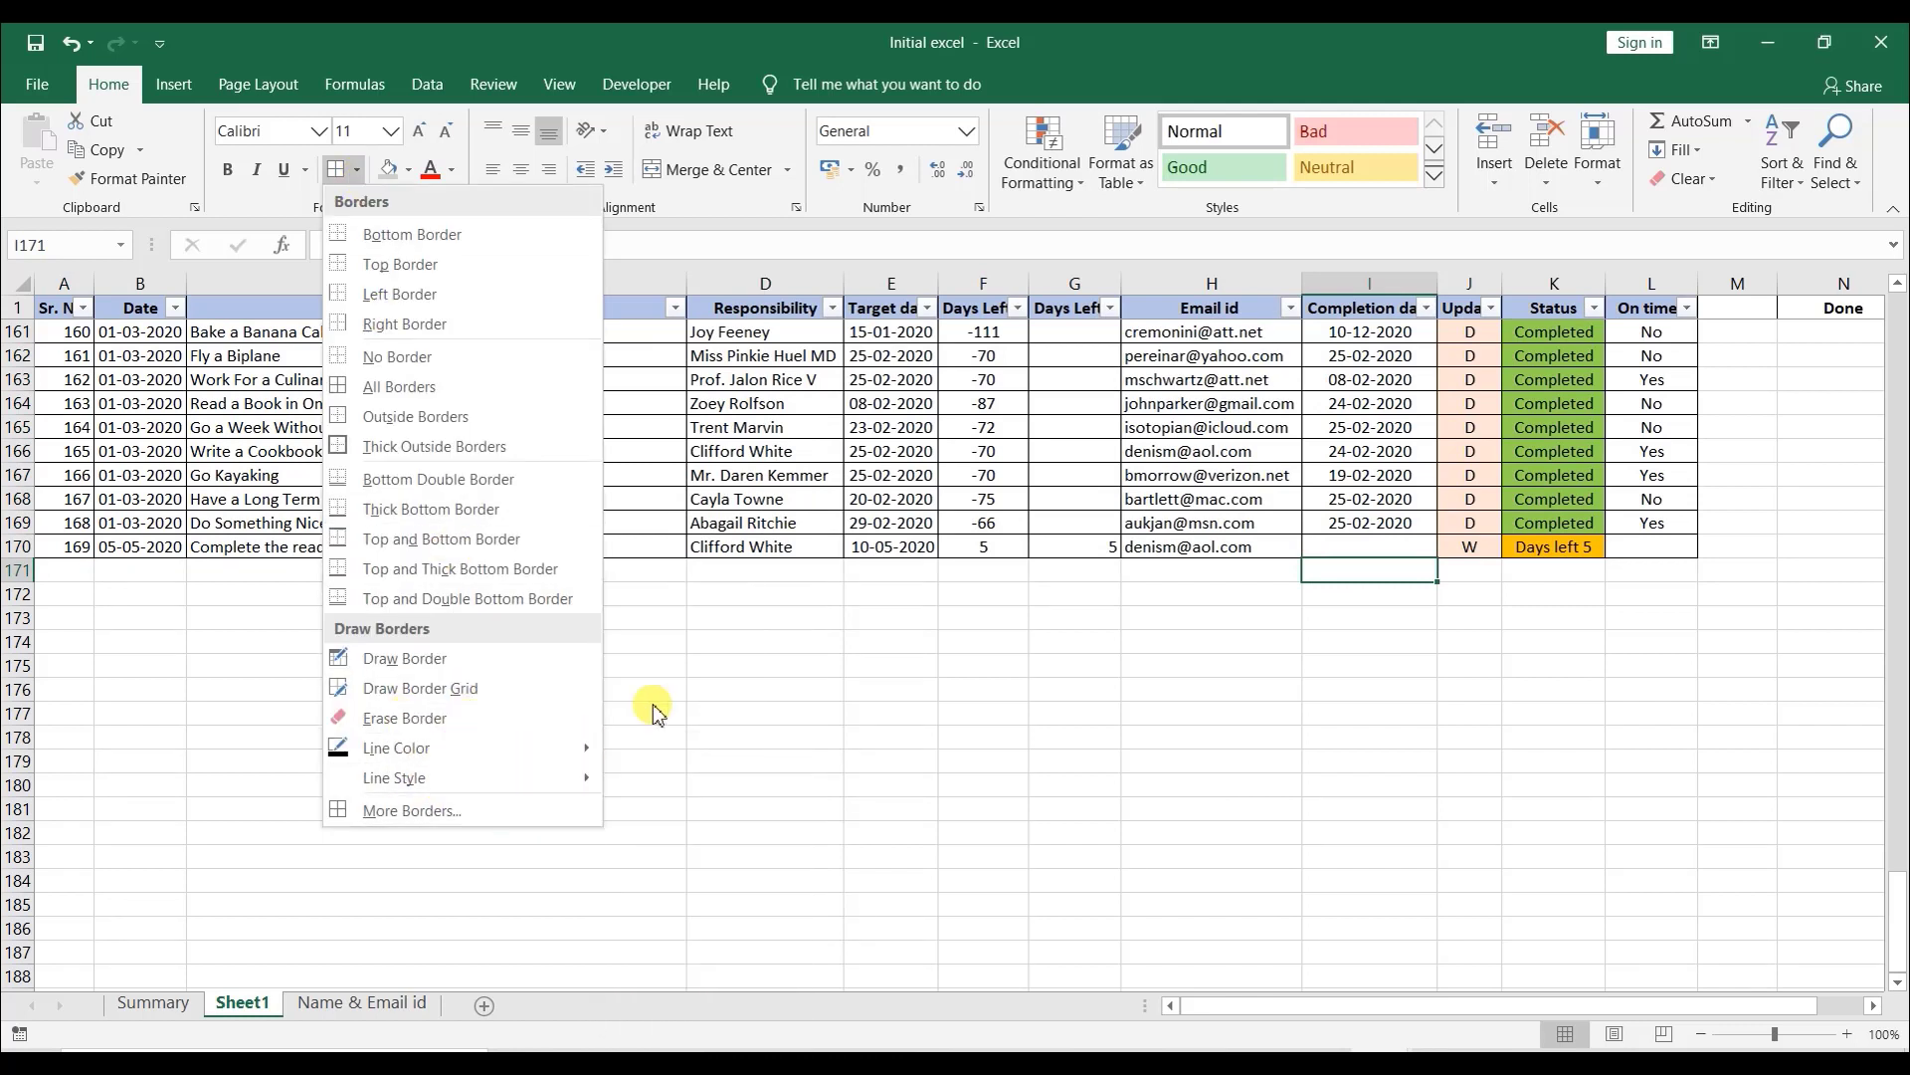
left_click(902, 553)
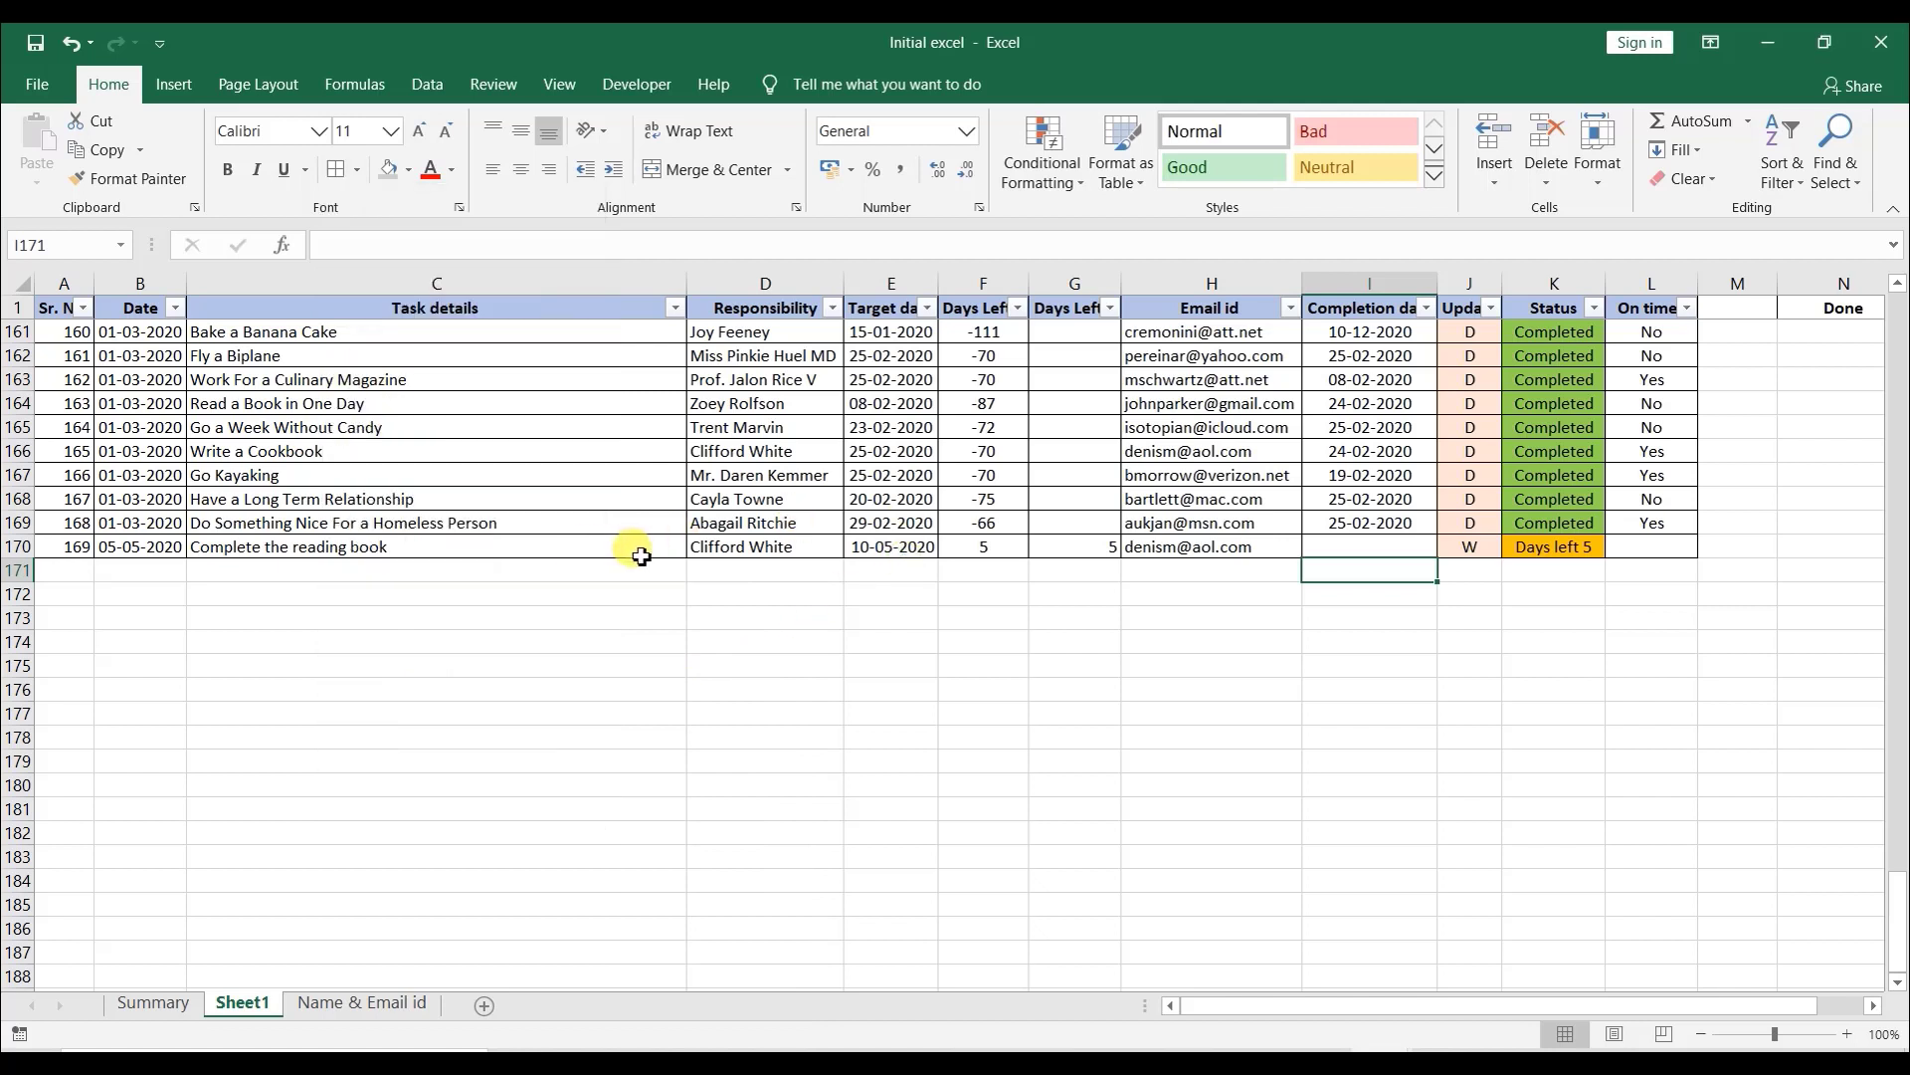
left_click(657, 549)
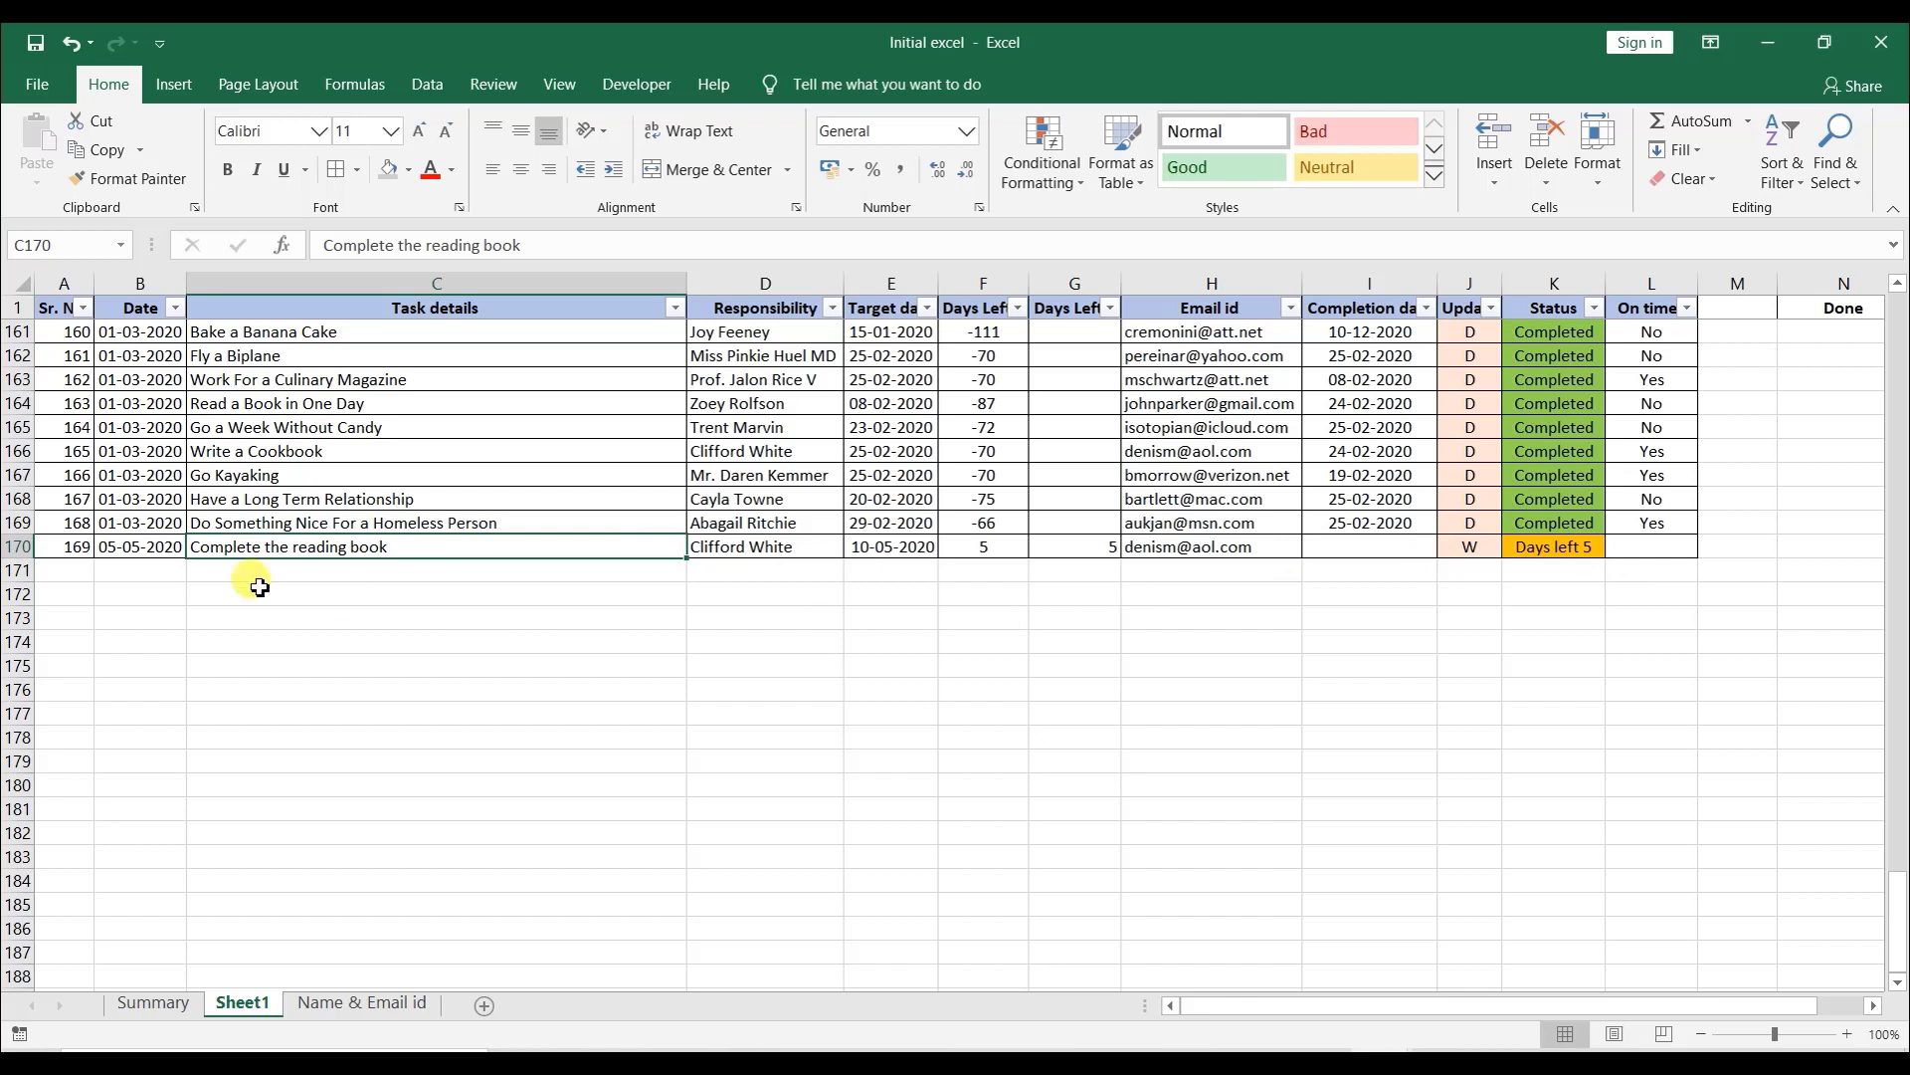
- On the Summary sheet, enter =COUNTIF(Sheet1!K:K,"Completed") as the Completed Task count
left_click(154, 1002)
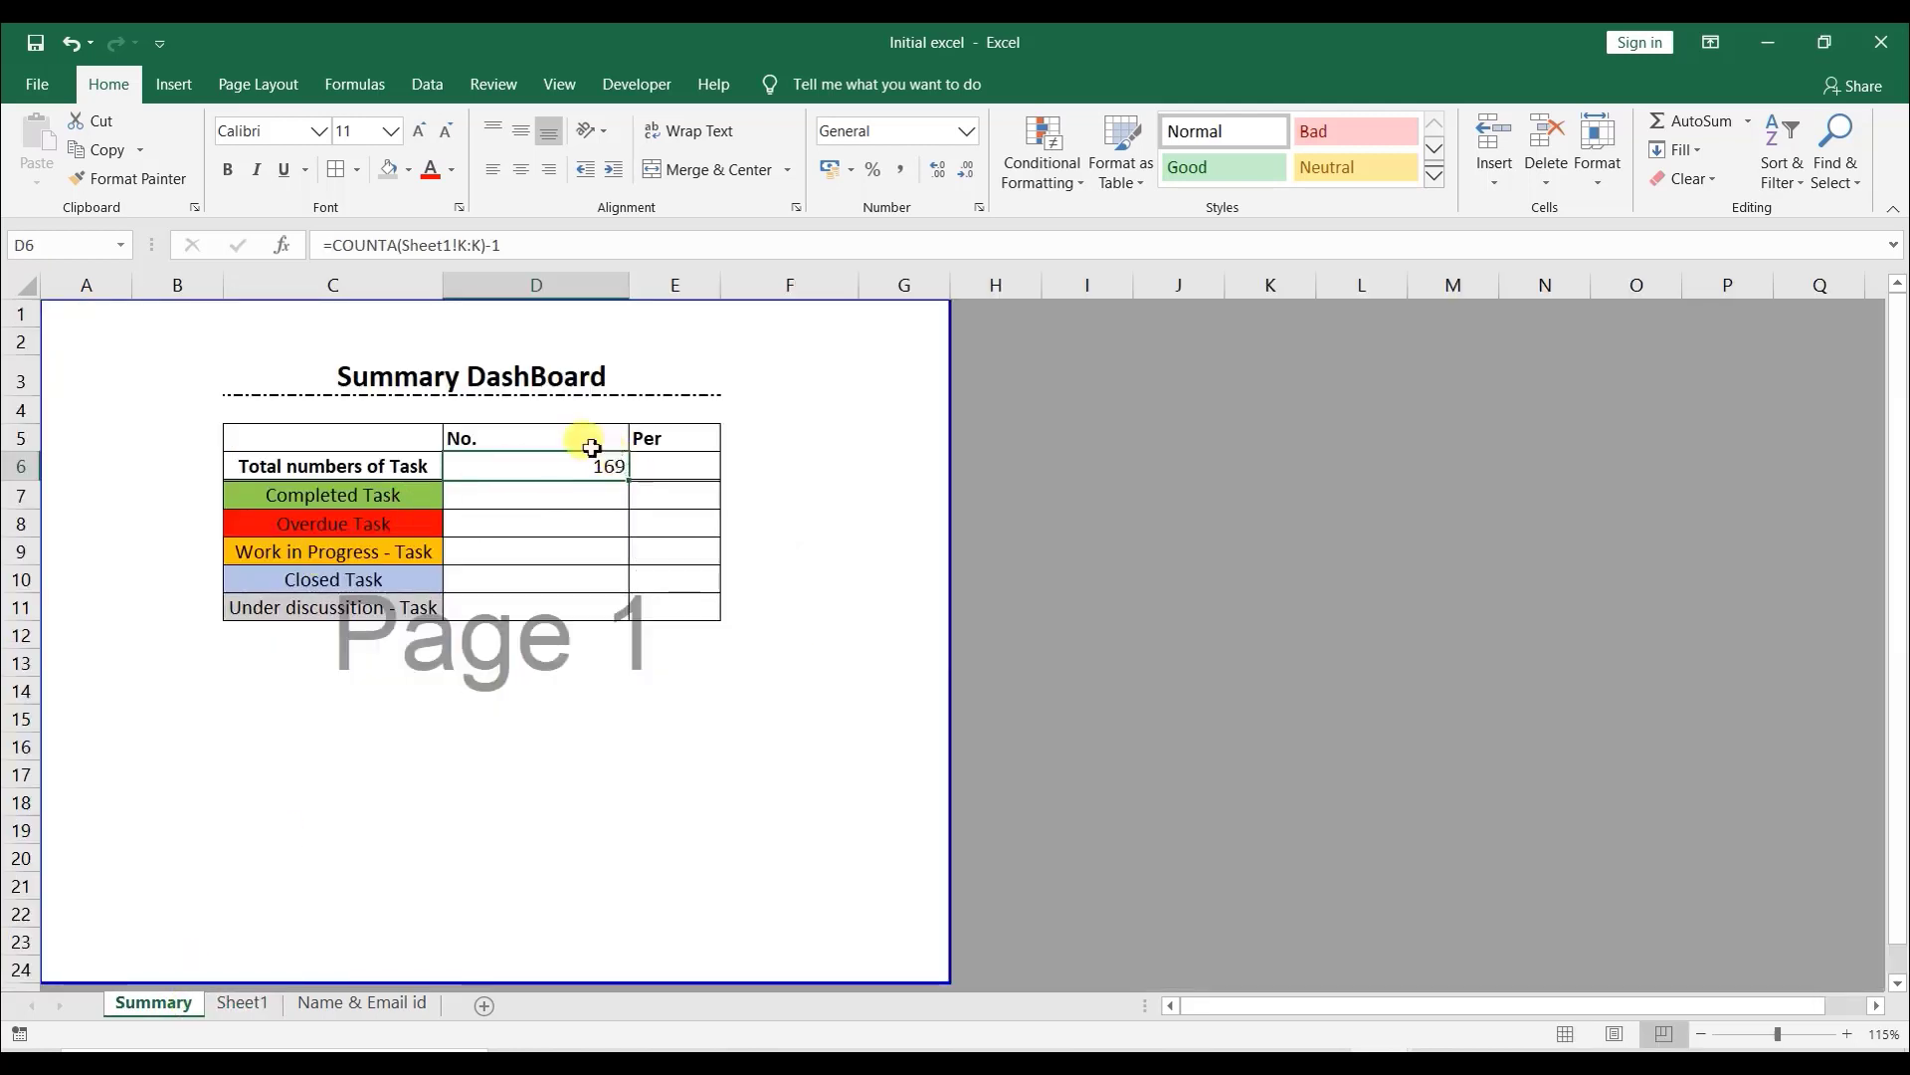
left_click(523, 493)
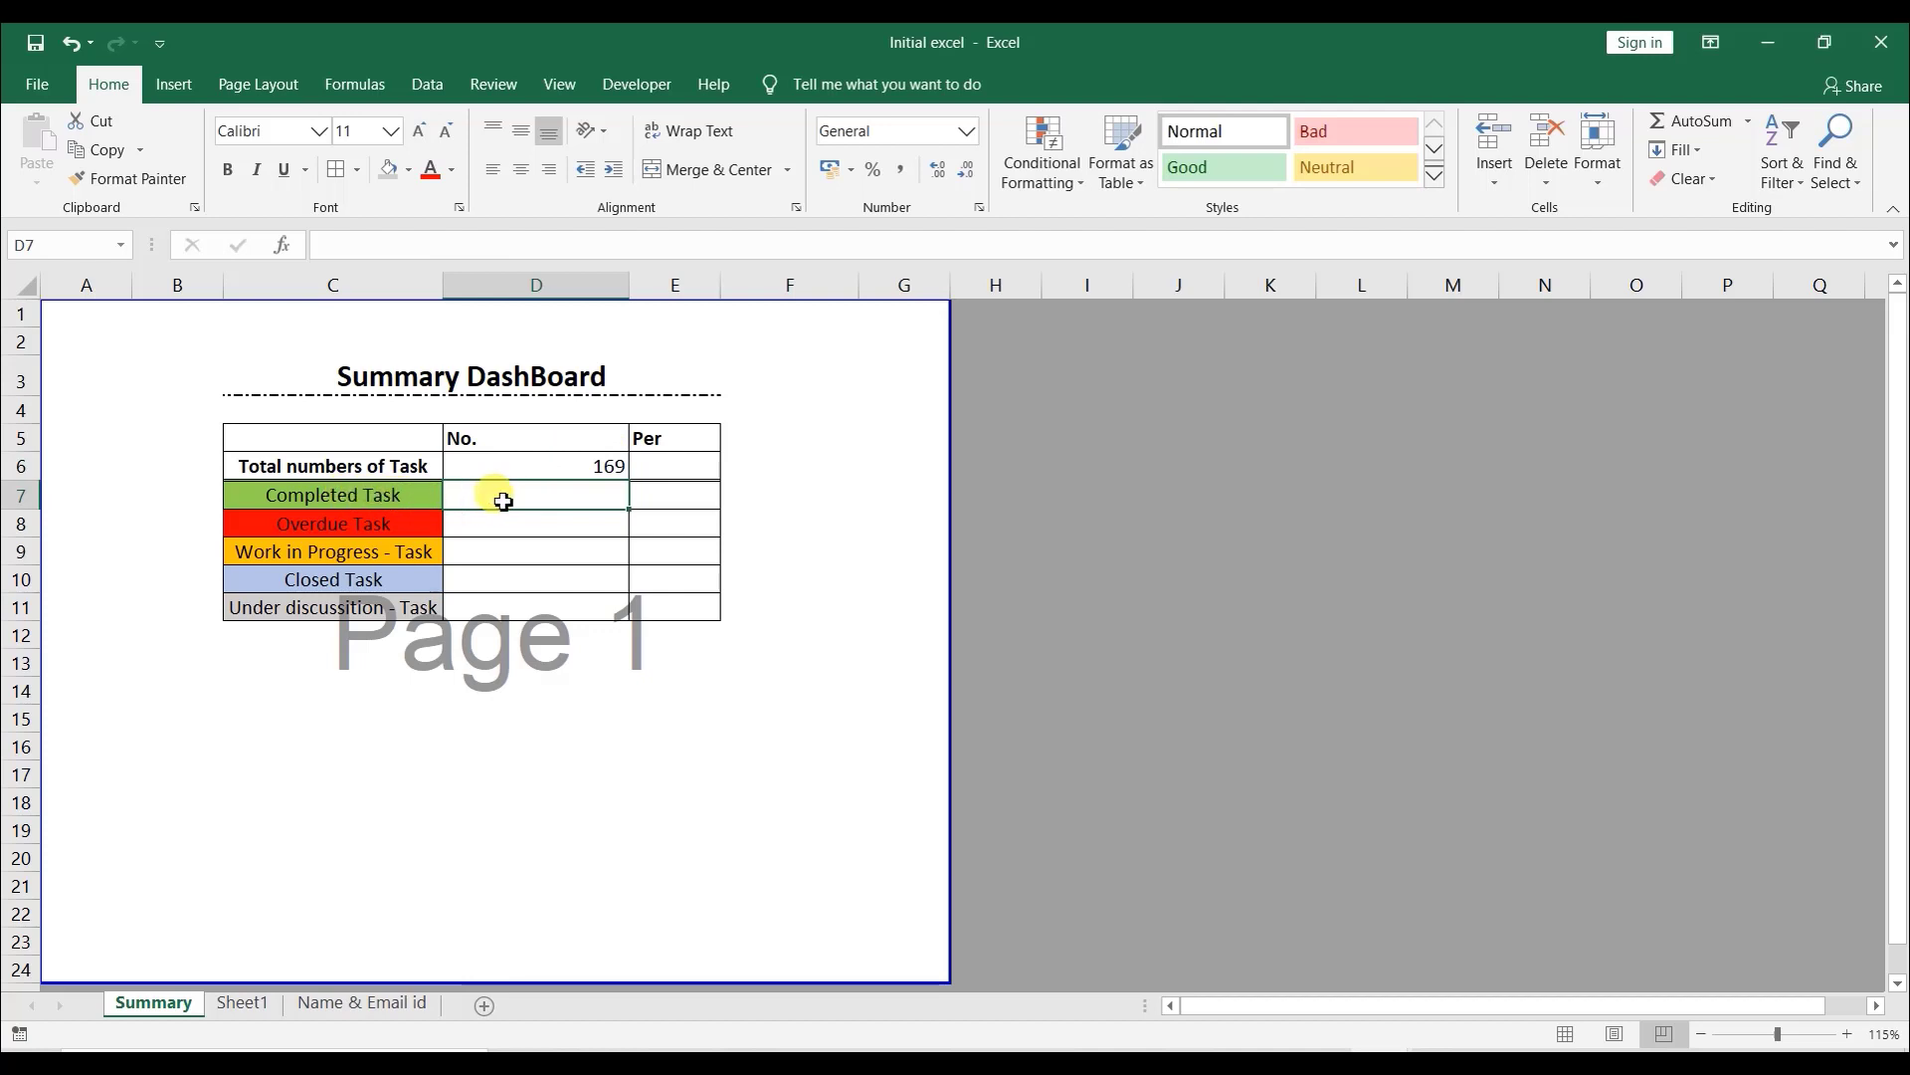
type("=C")
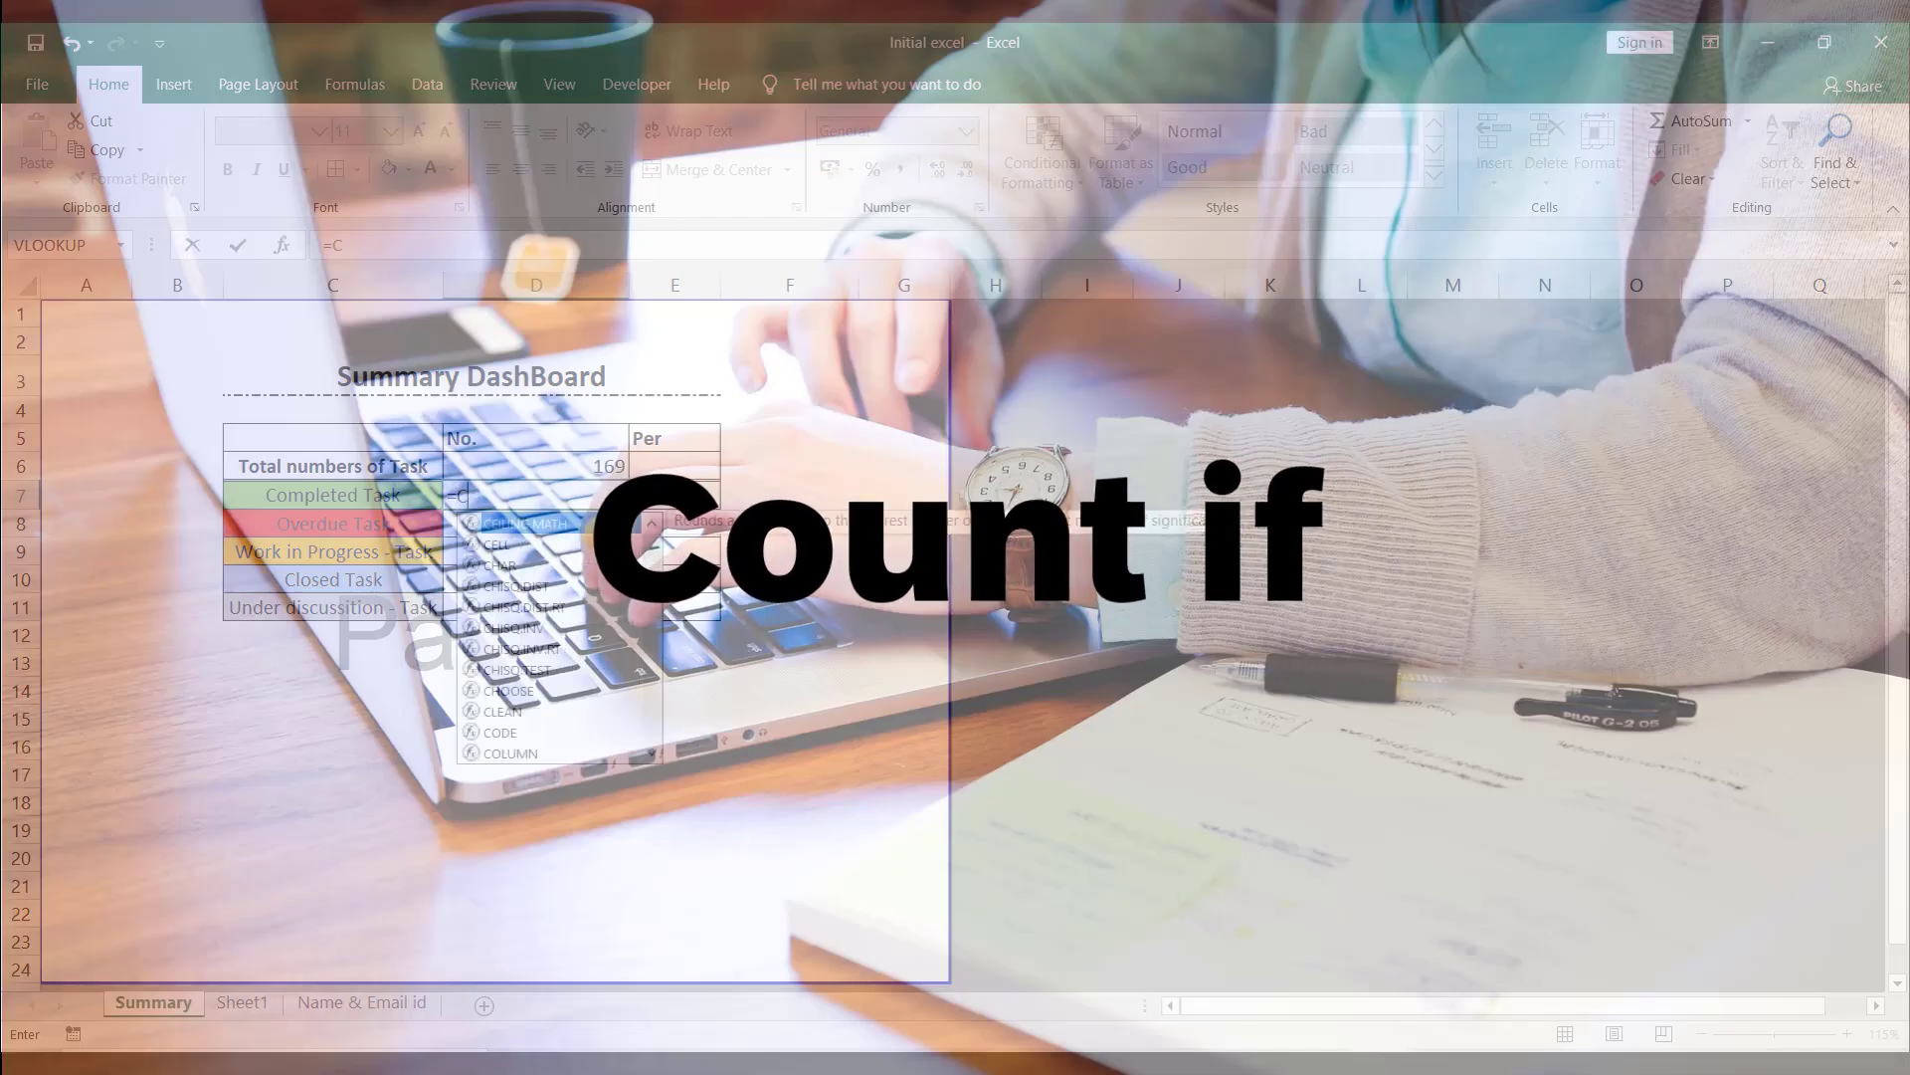
type("ountif")
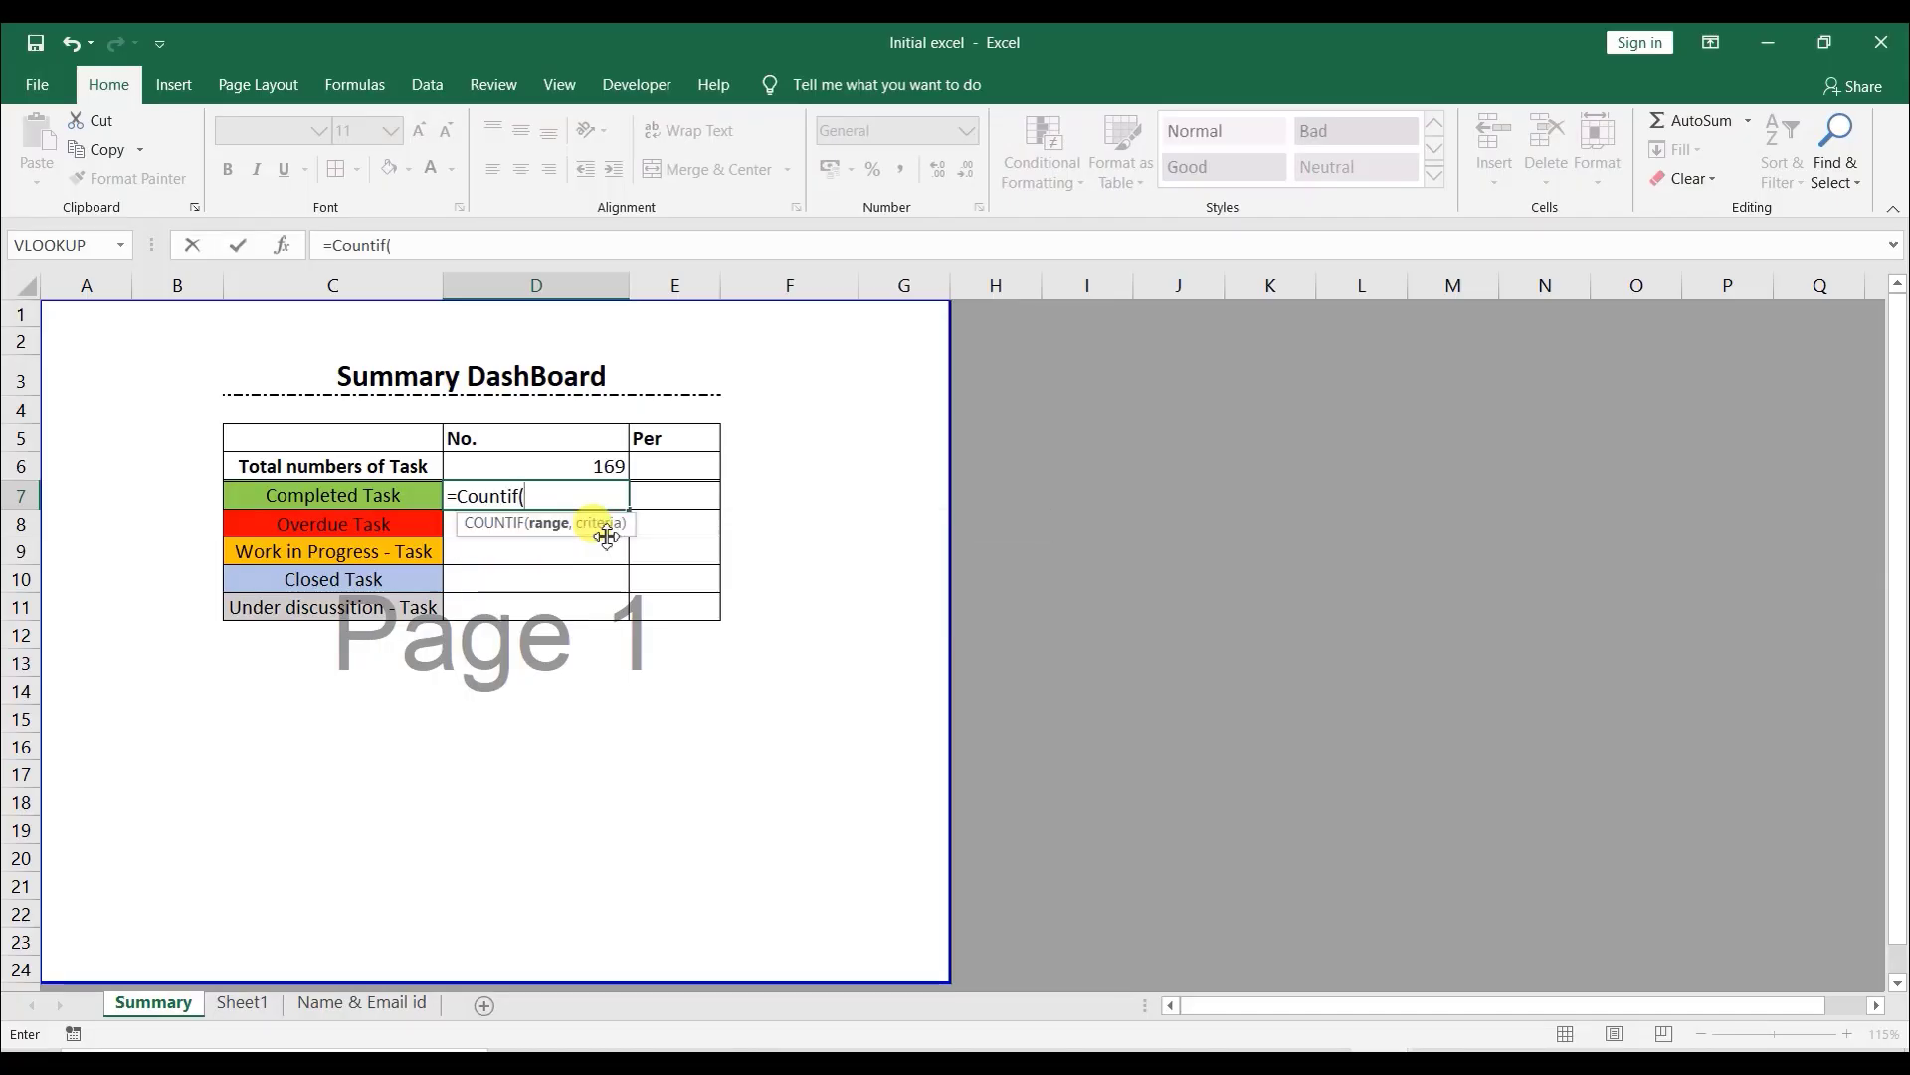
type("(K:K")
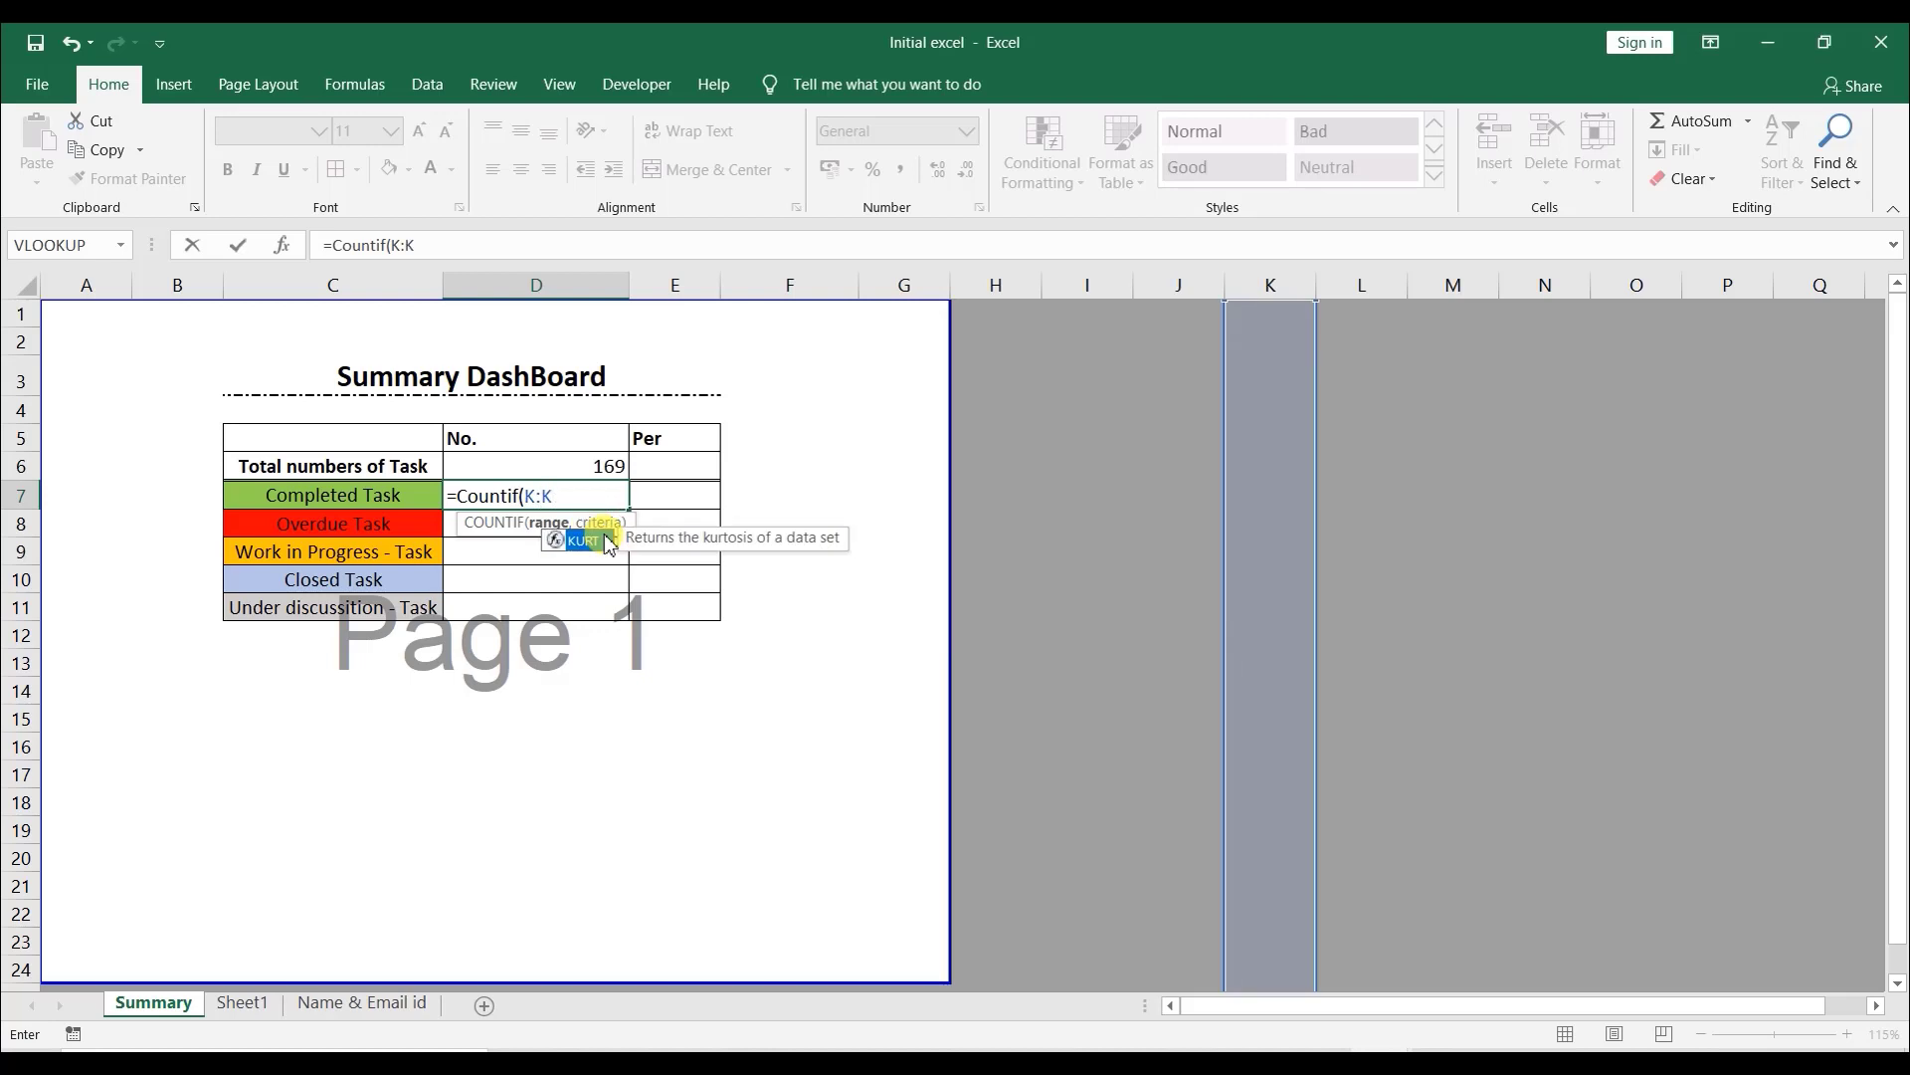
key("BackSpace")
key("BackSpace")
type("Sheet1")
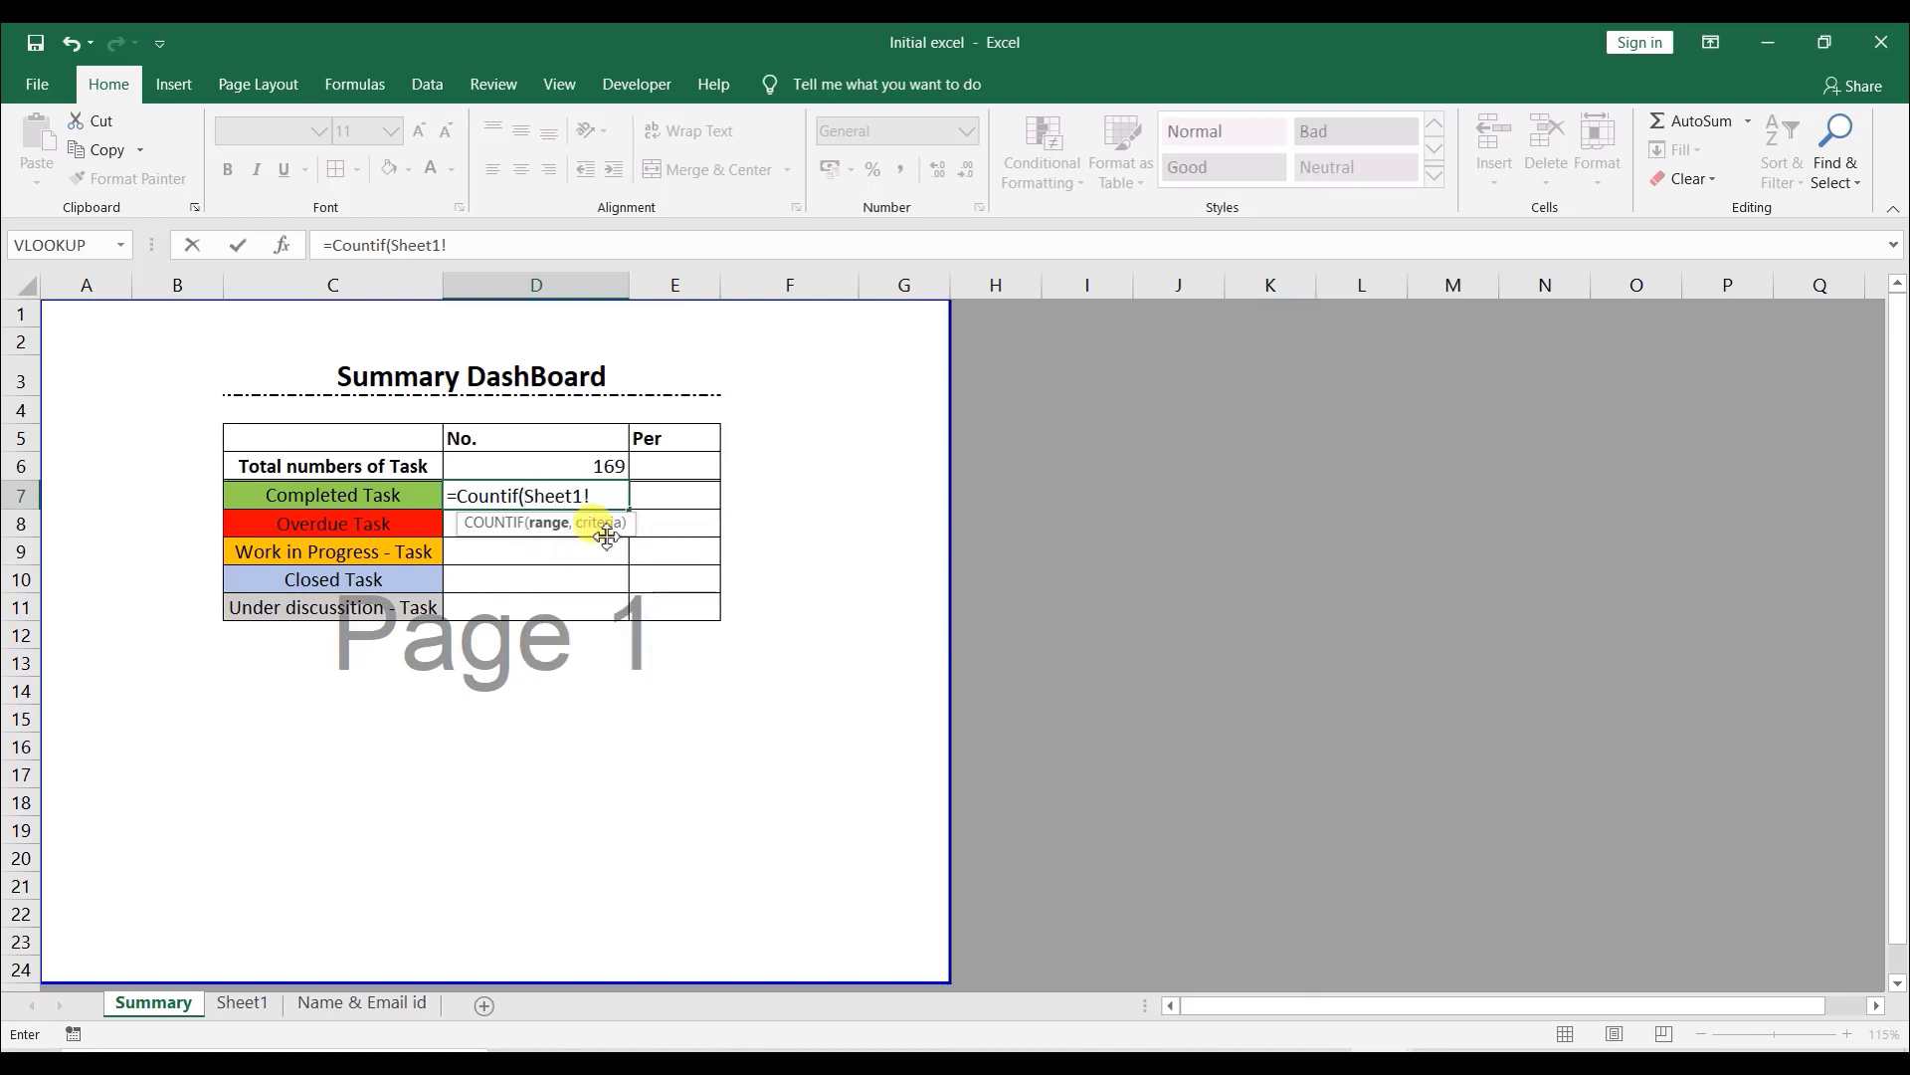
type("!K:K,\"Completed")
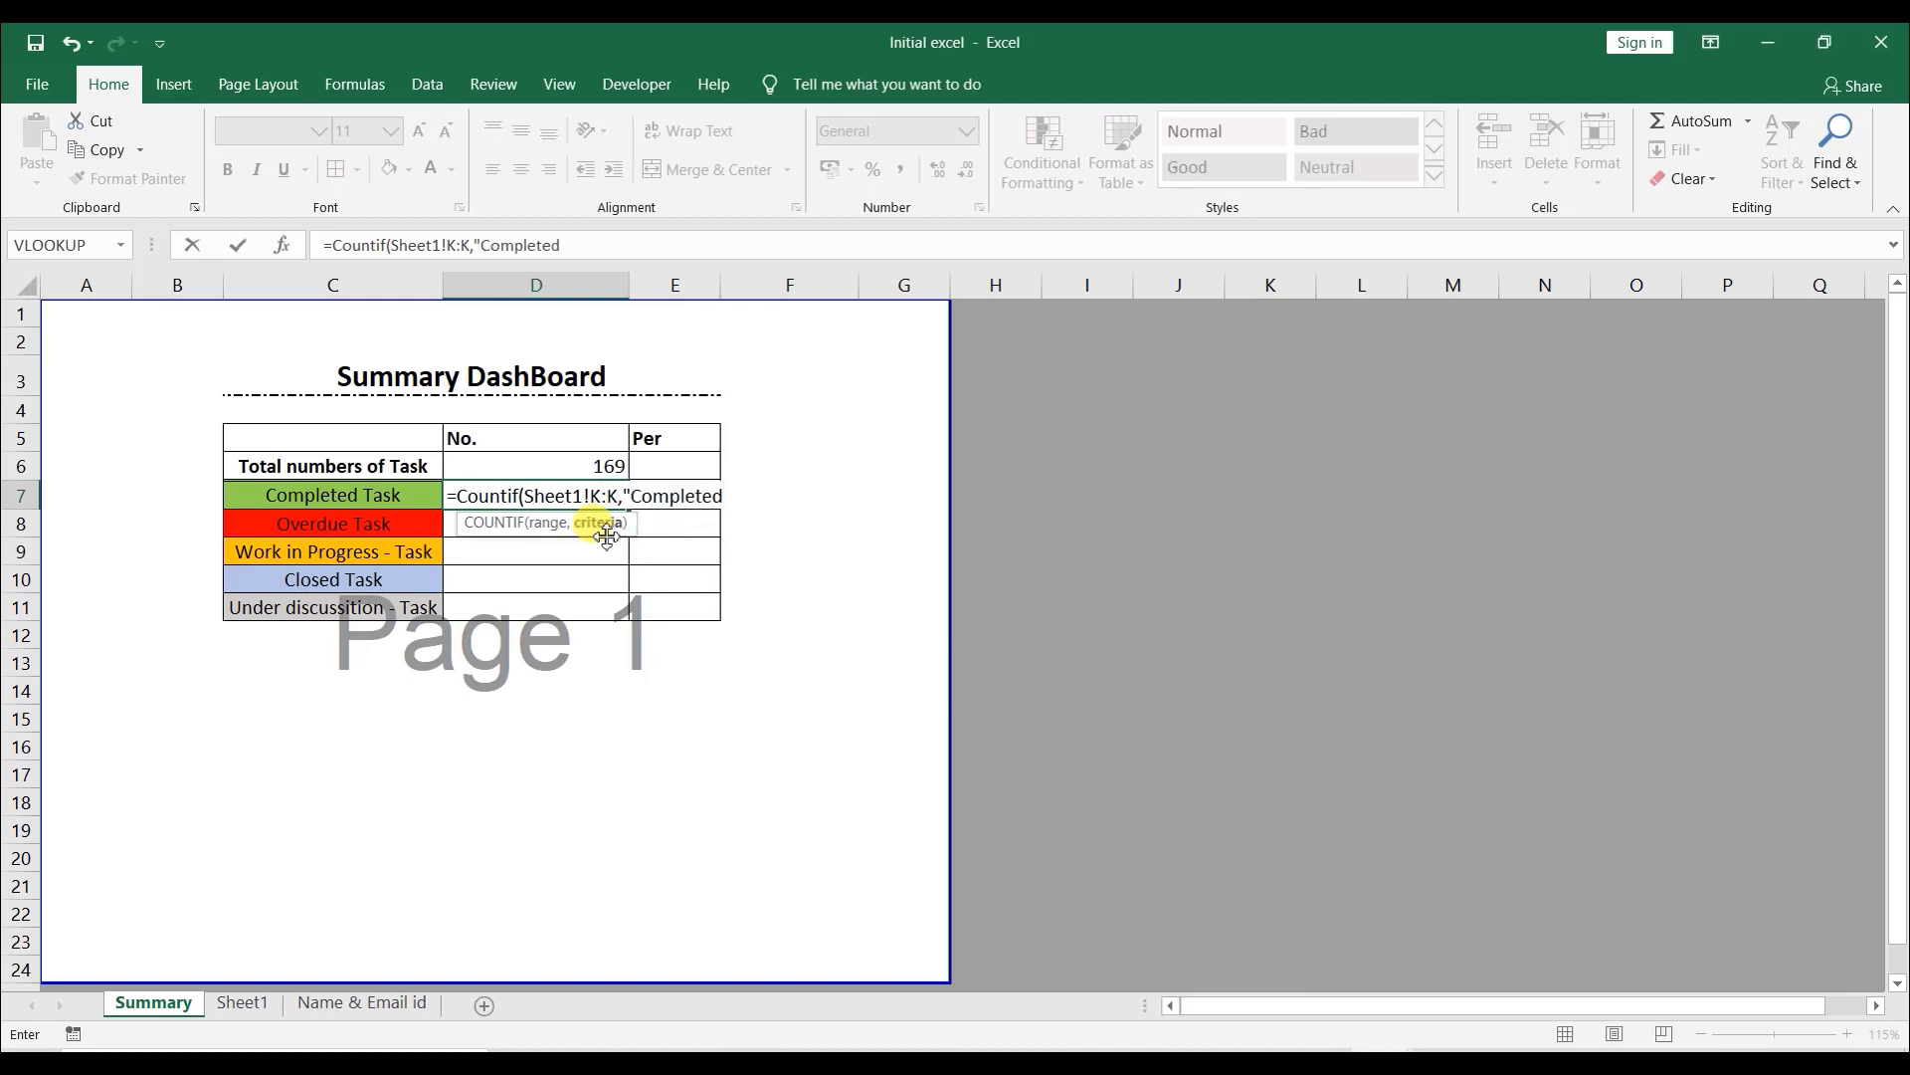
type(")")
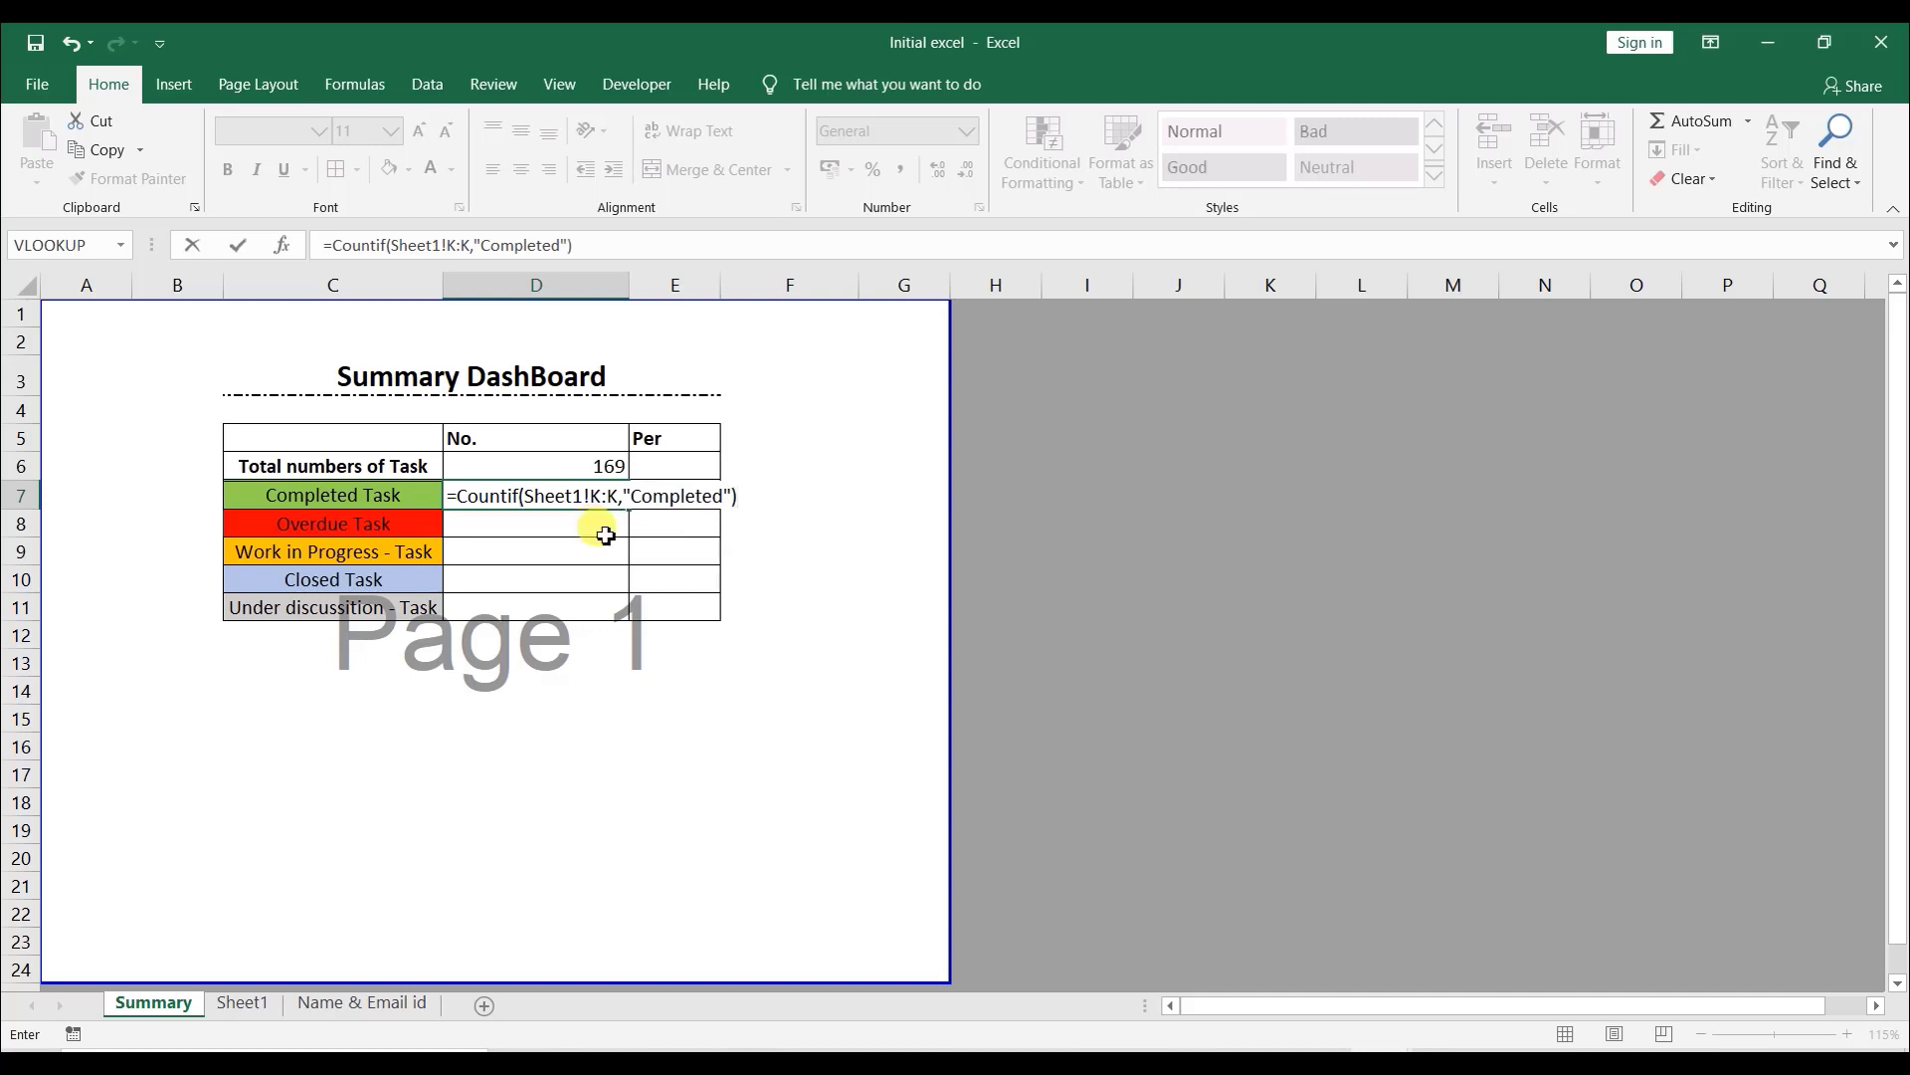
key("Return")
key("Up")
key("F2")
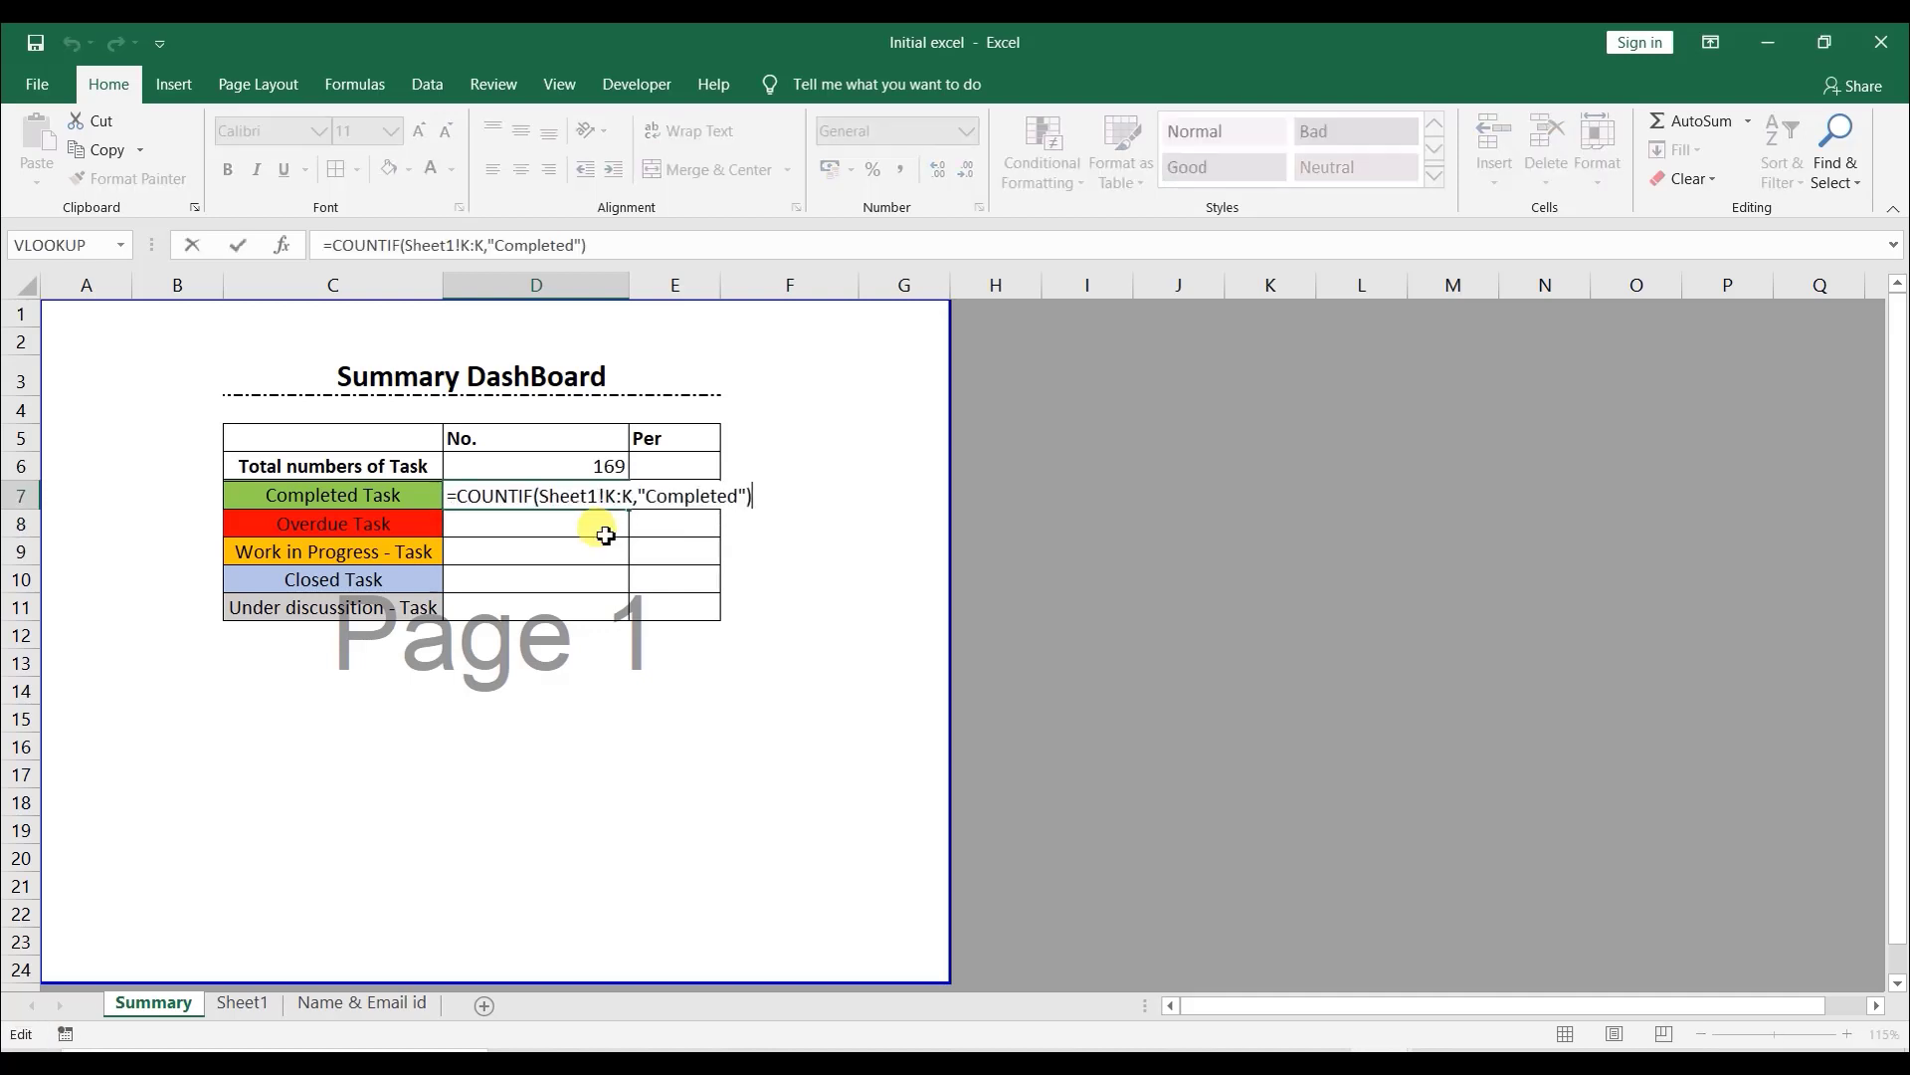
key("Escape")
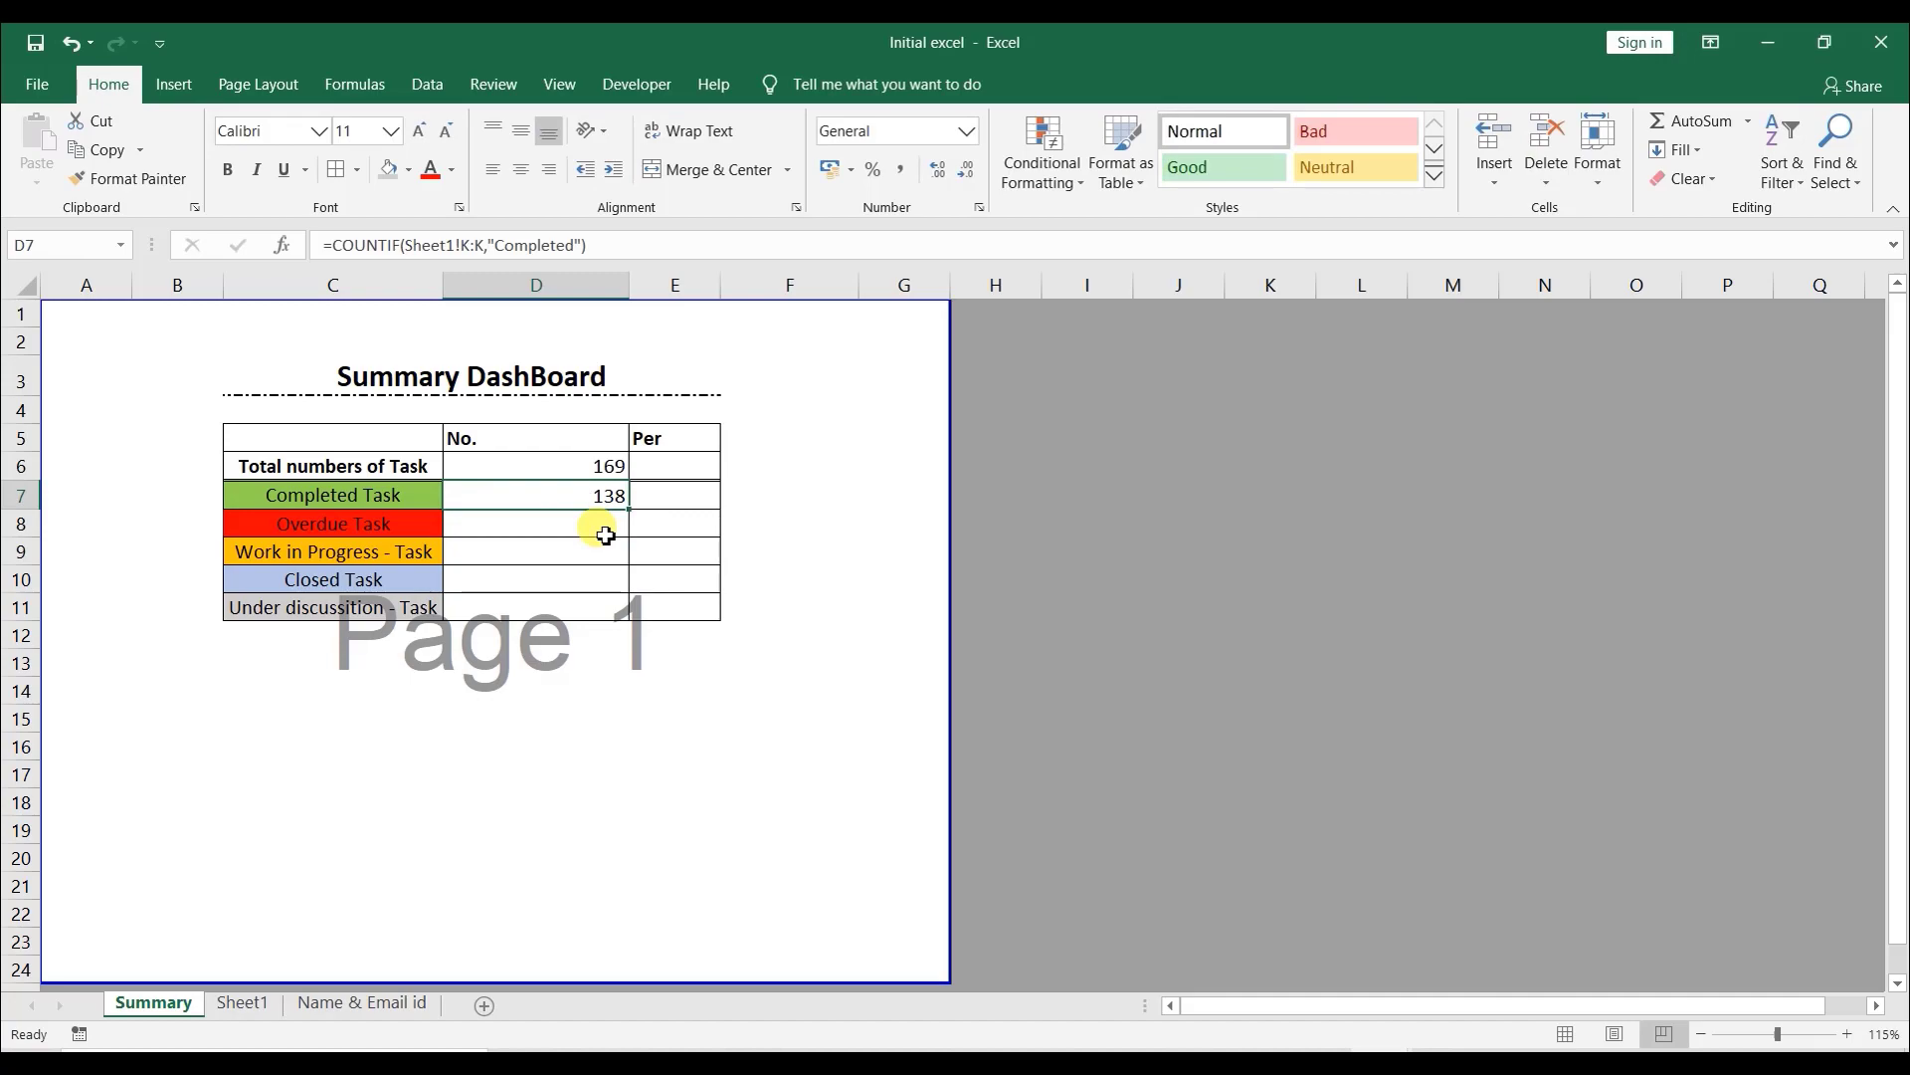
- Filter Sheet1's Status column to show only Completed tasks
left_click(249, 1002)
scroll(1569, 496, "up", 9)
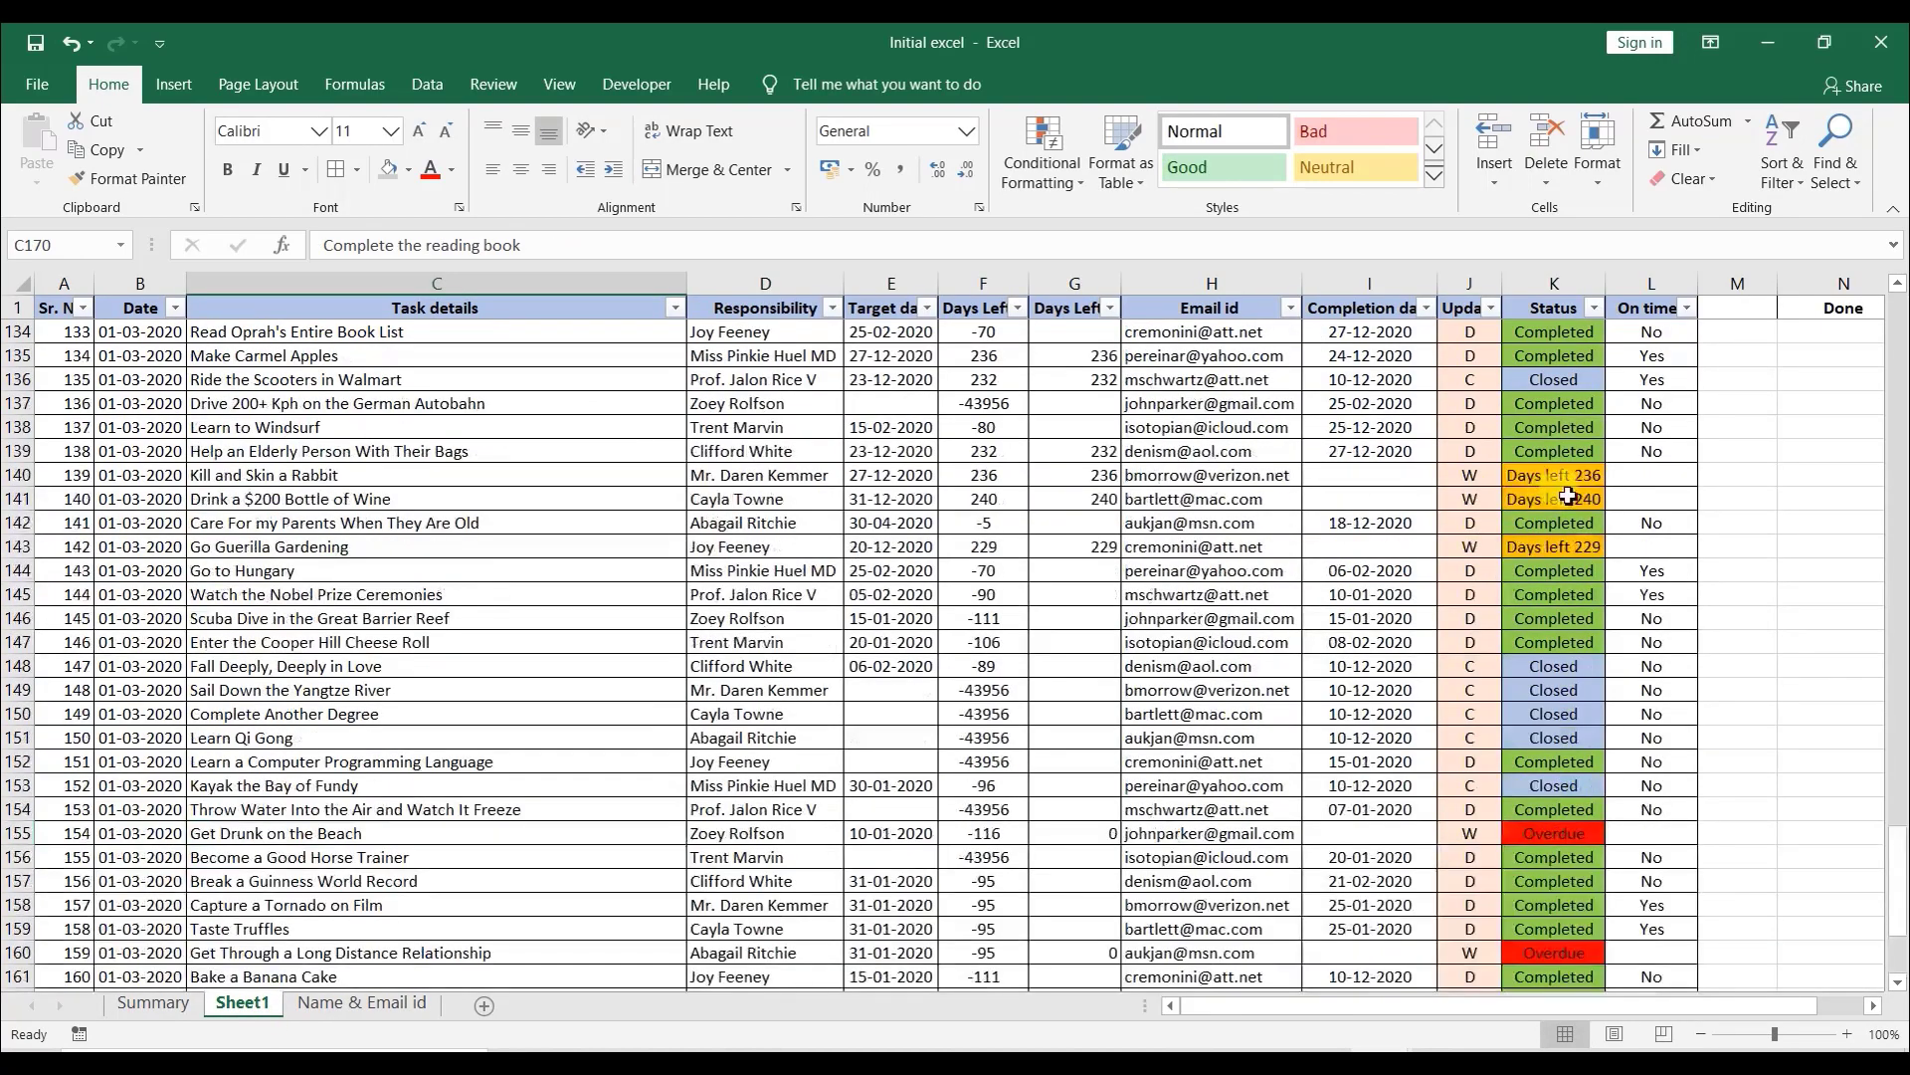
scroll(1569, 497, "up", 15)
left_click_drag(1898, 745, 1898, 338)
left_click(1594, 309)
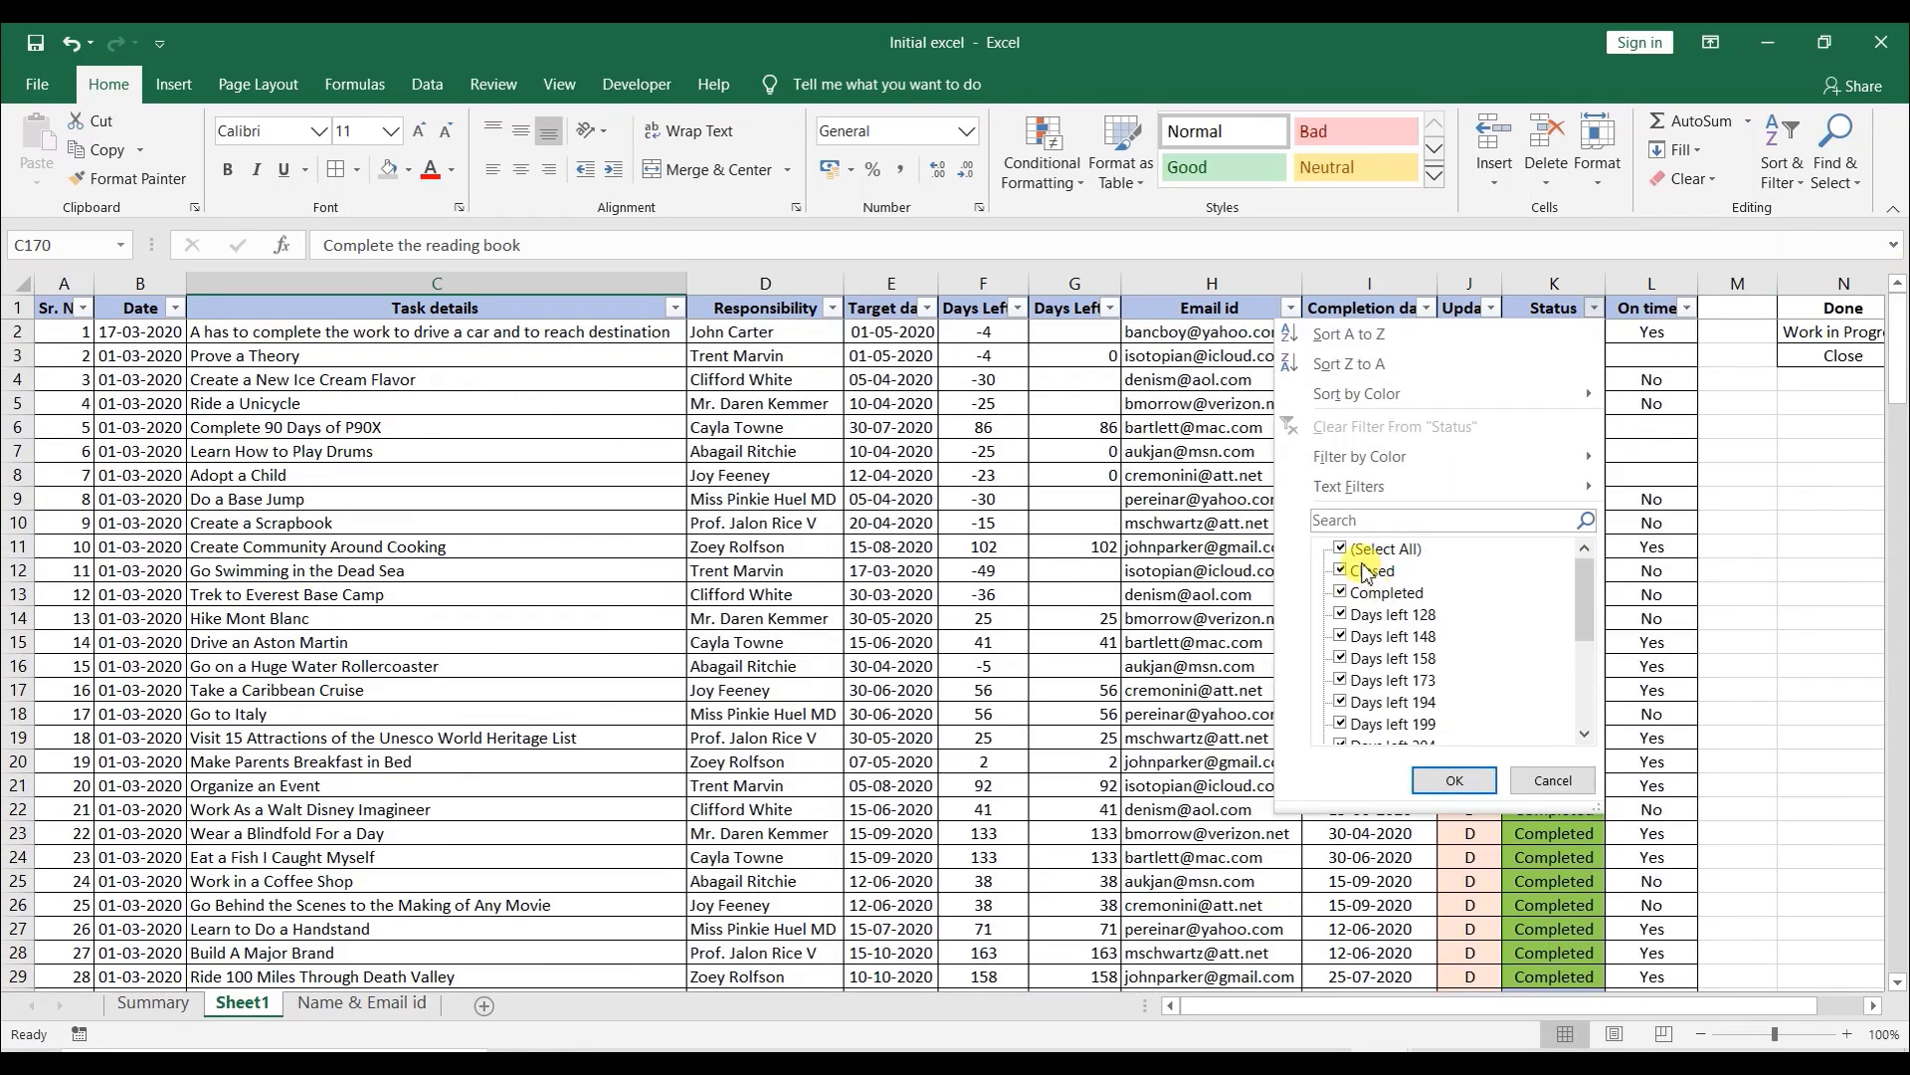
left_click(1373, 548)
left_click(1386, 593)
left_click(1455, 780)
- Select the filtered Status entries and compare their count with the Summary sheet's completed count
left_click(1592, 356)
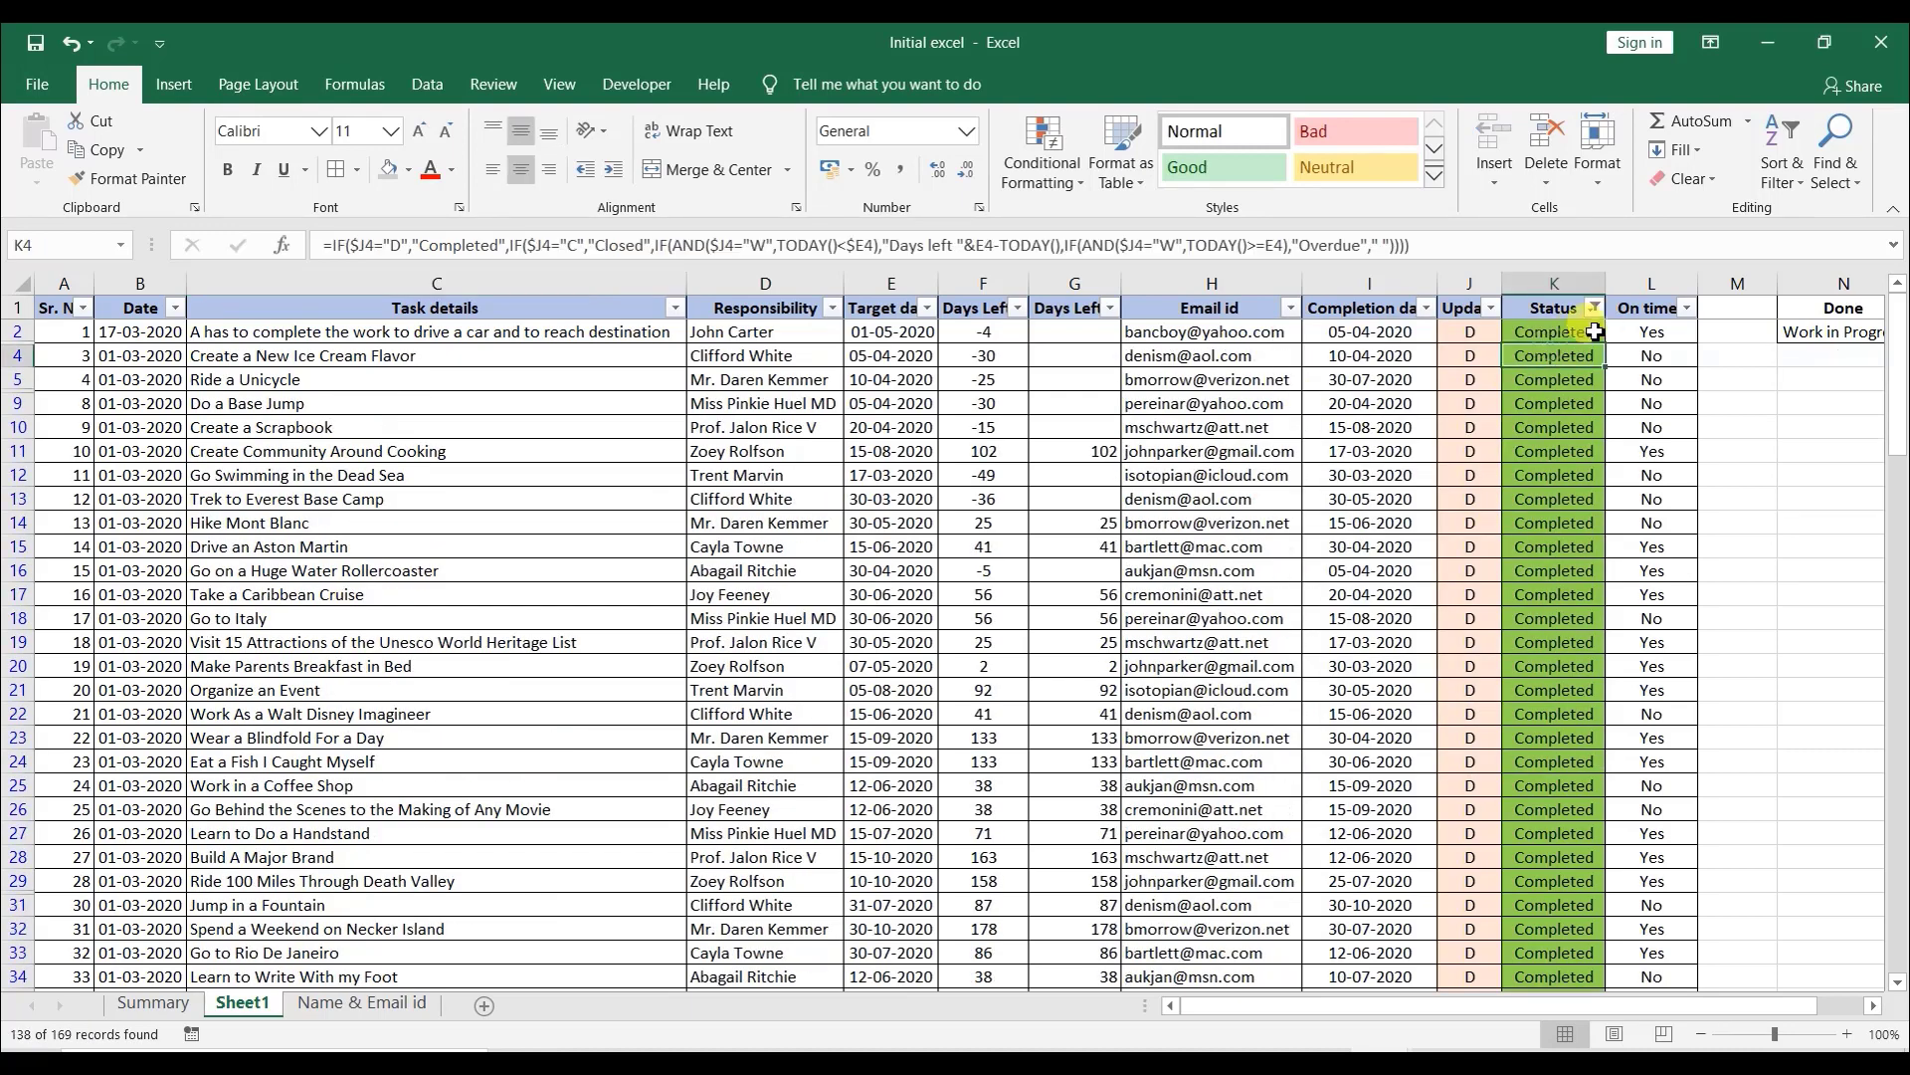
left_click(1593, 332)
key("ctrl+shift+Down")
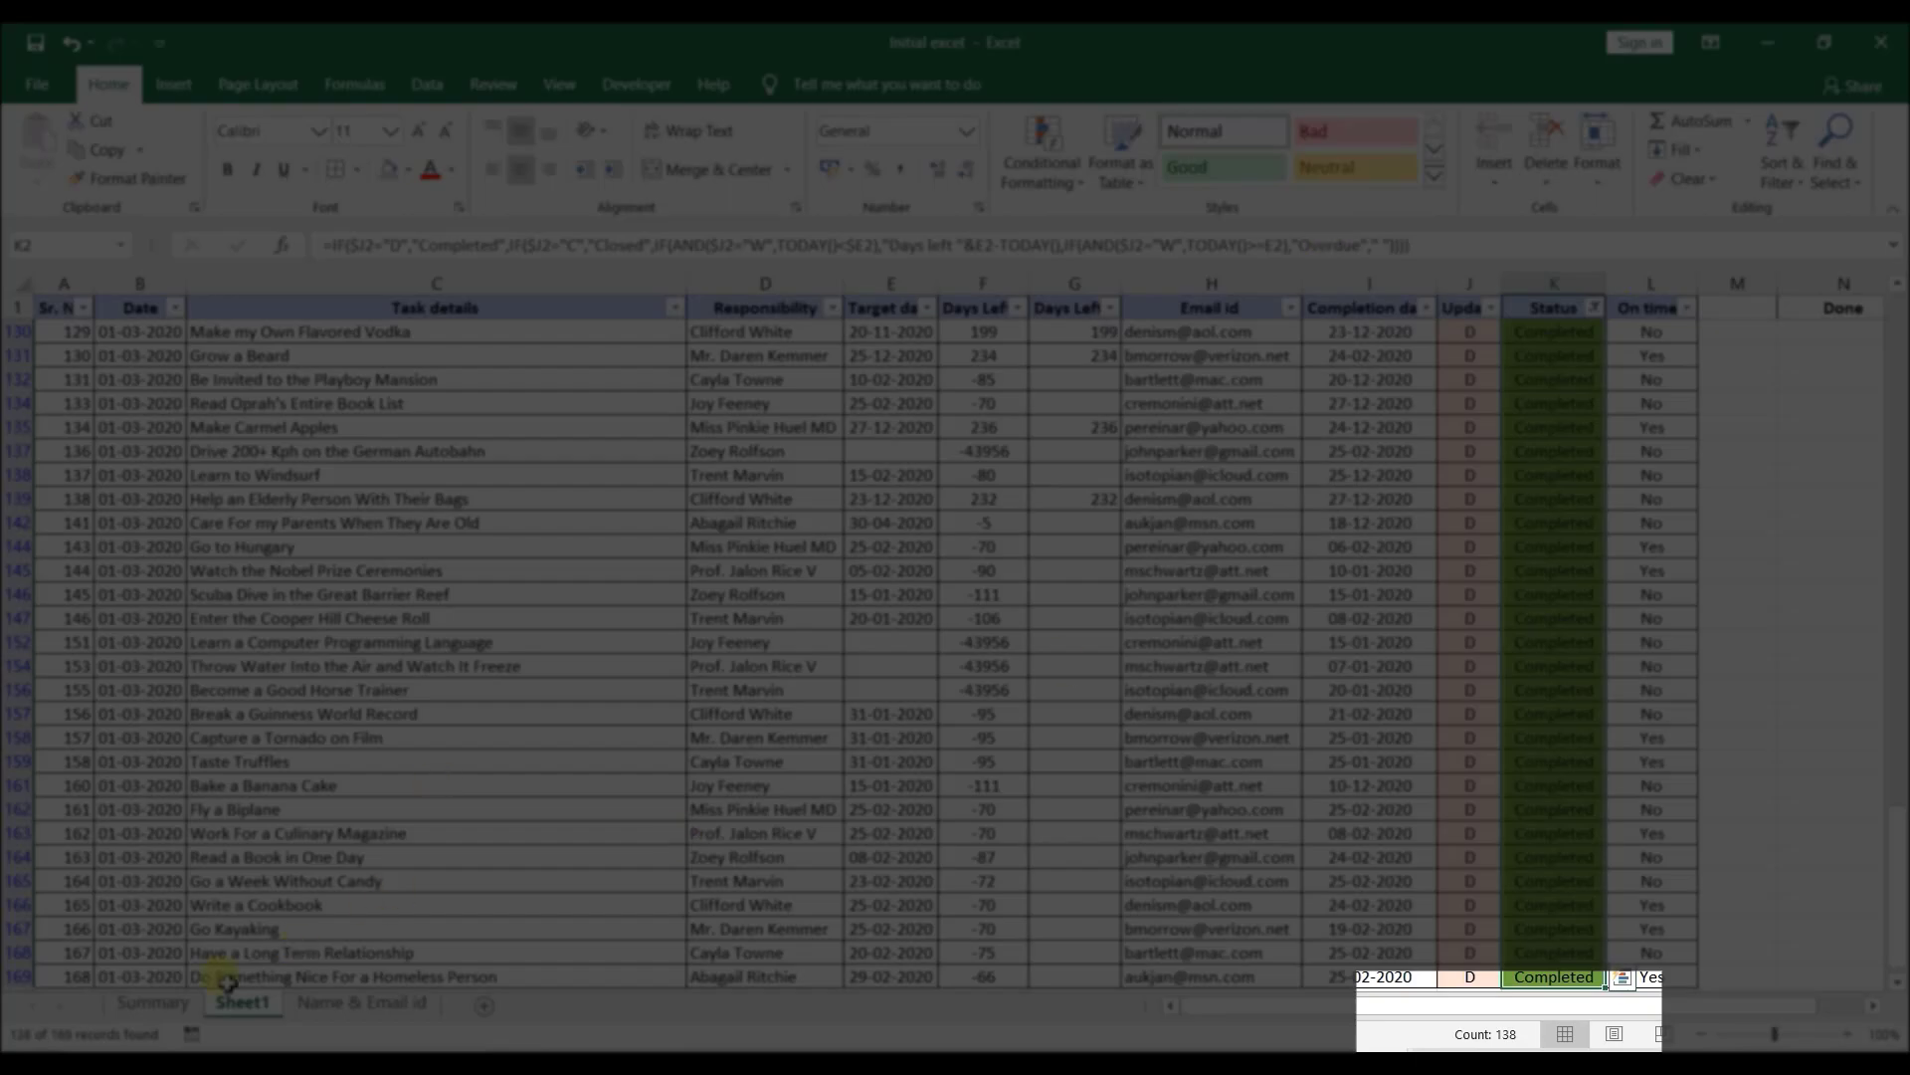
left_click(159, 1004)
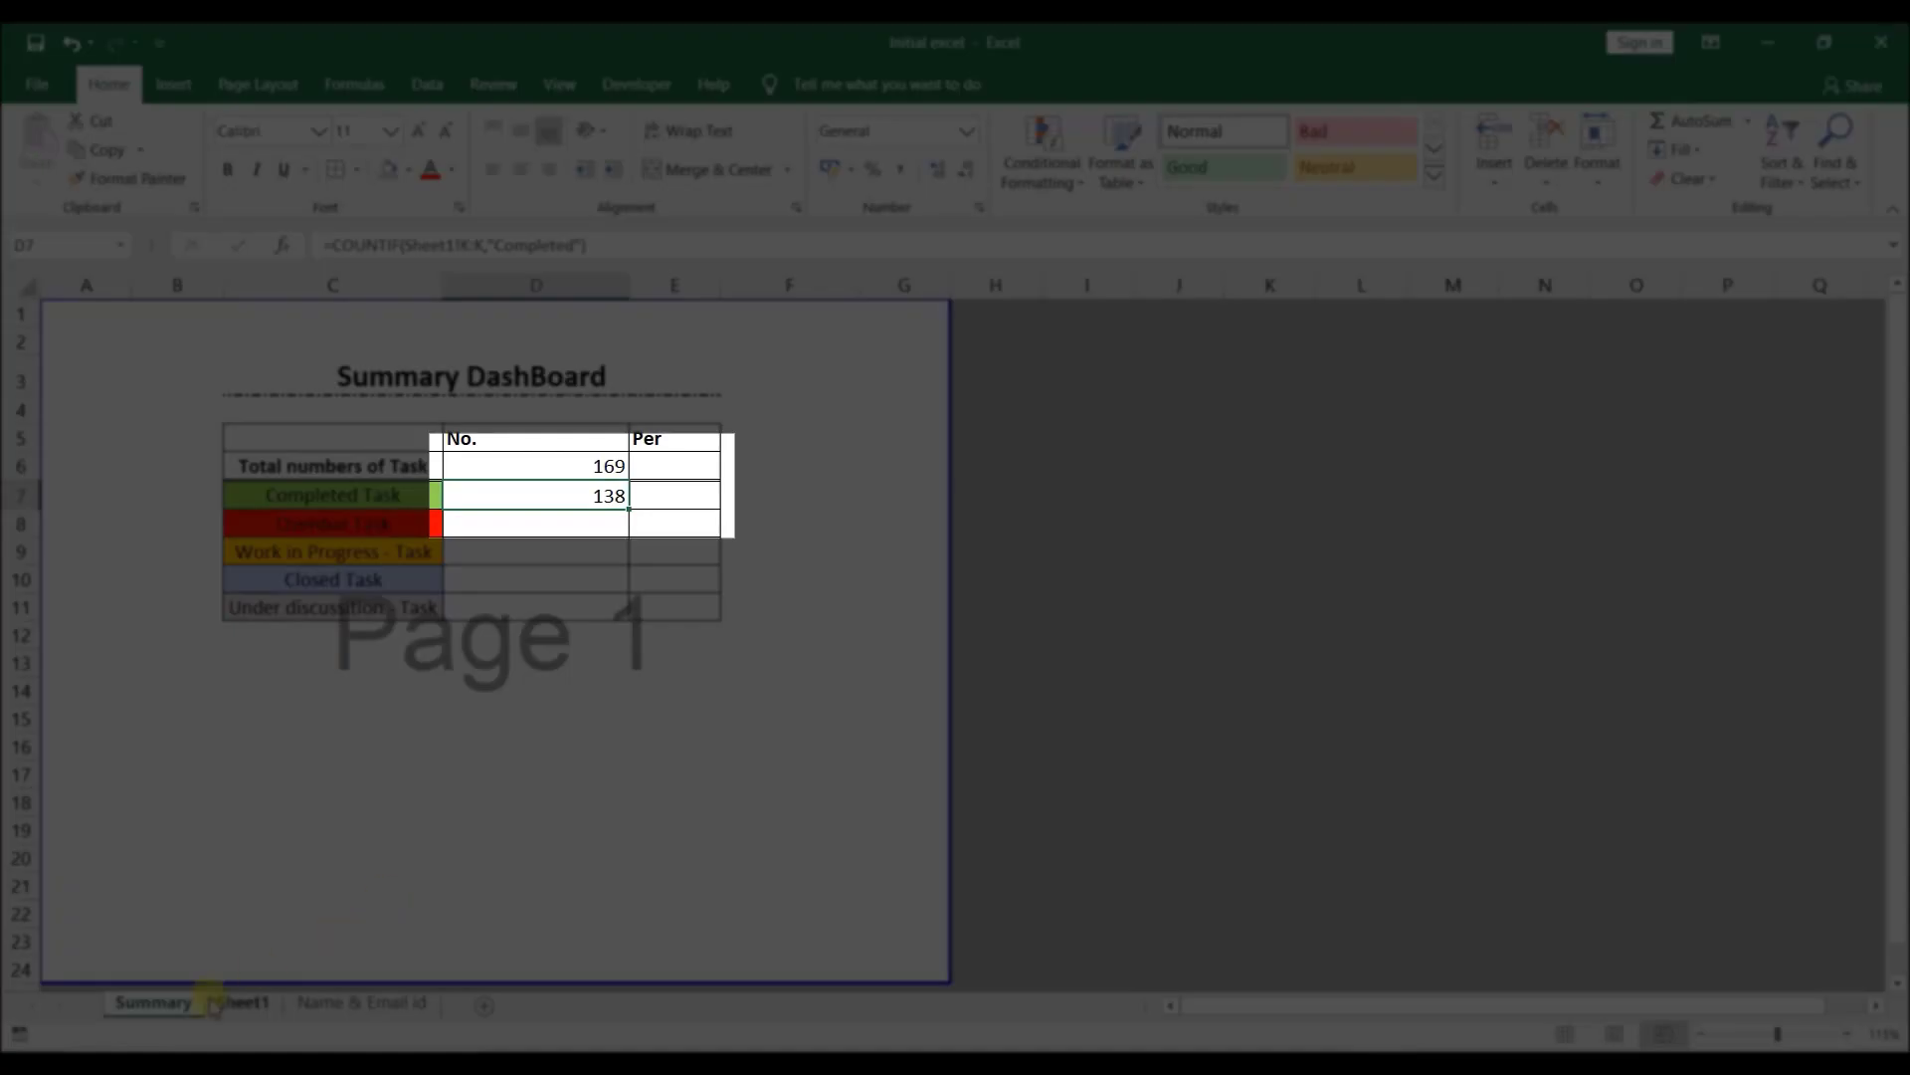
left_click(235, 1005)
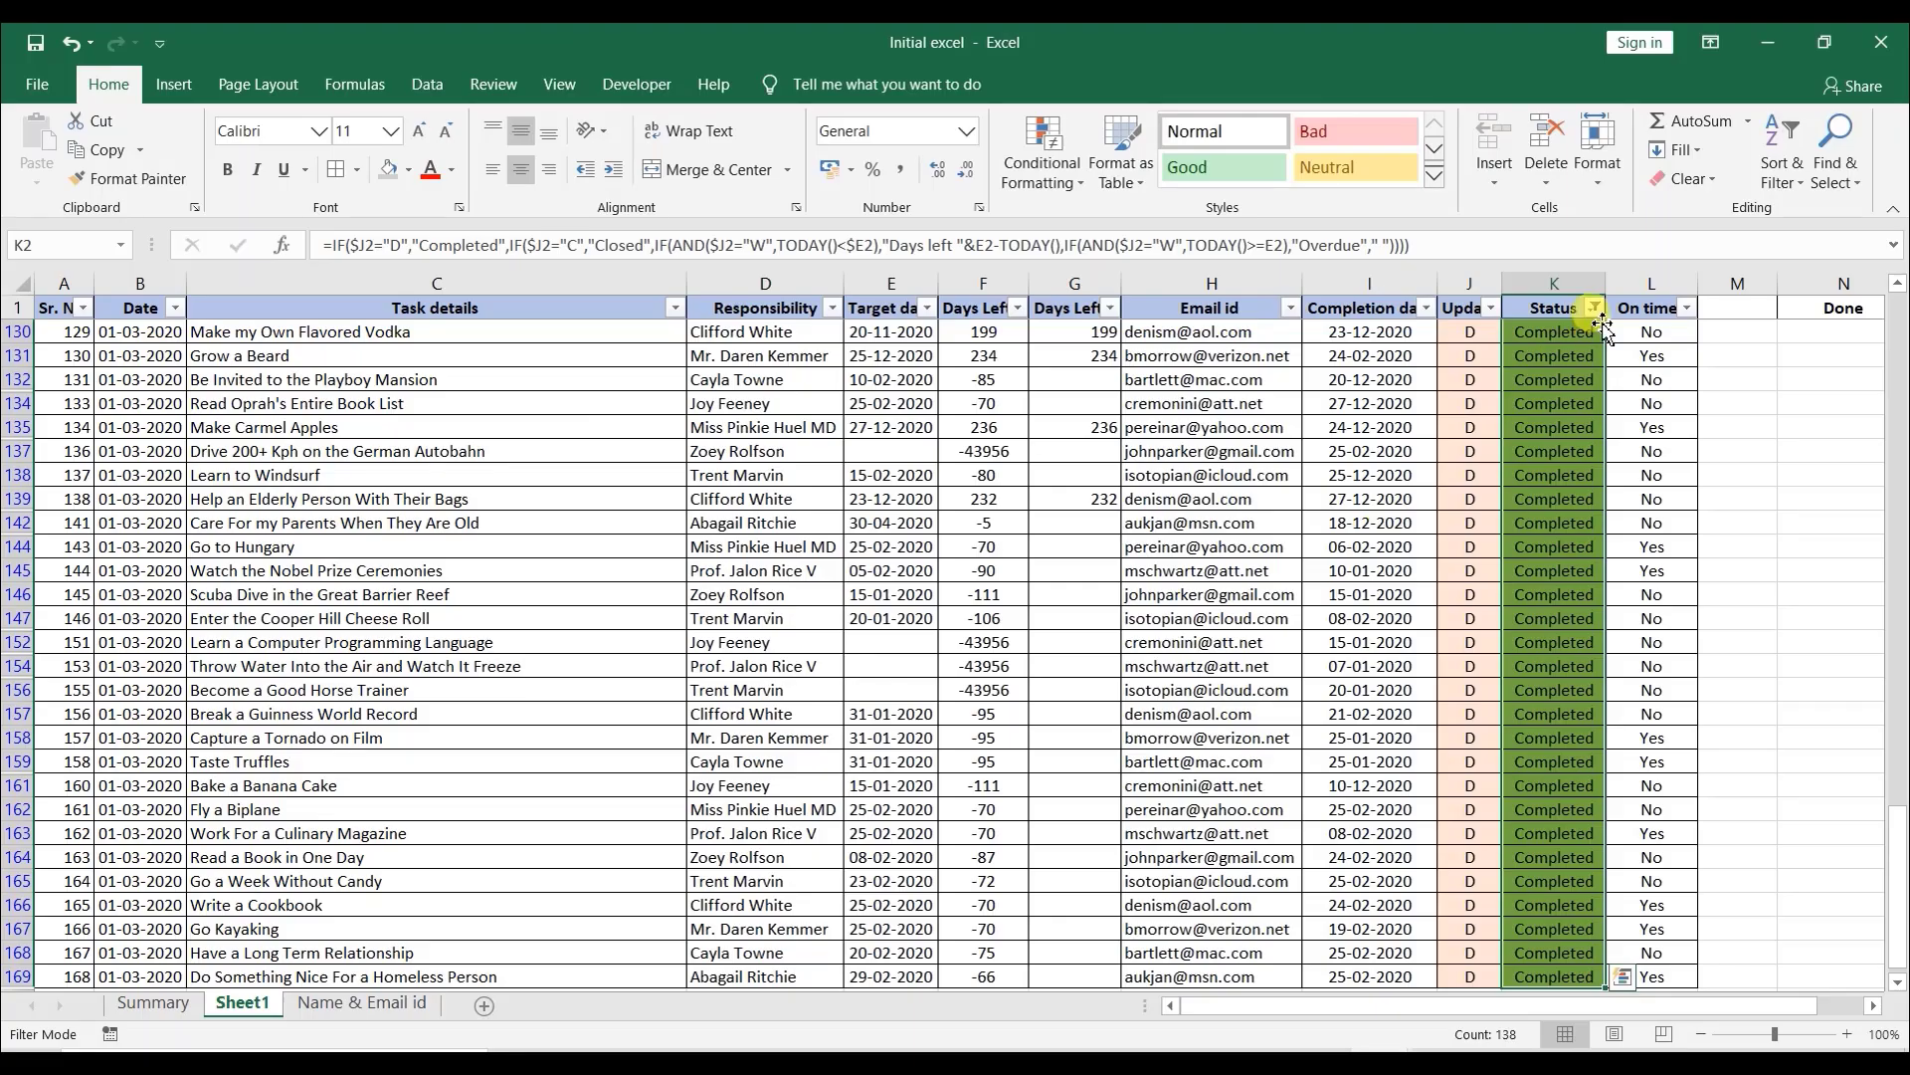
- Clear the filter from Sheet1's Status column
left_click(1595, 307)
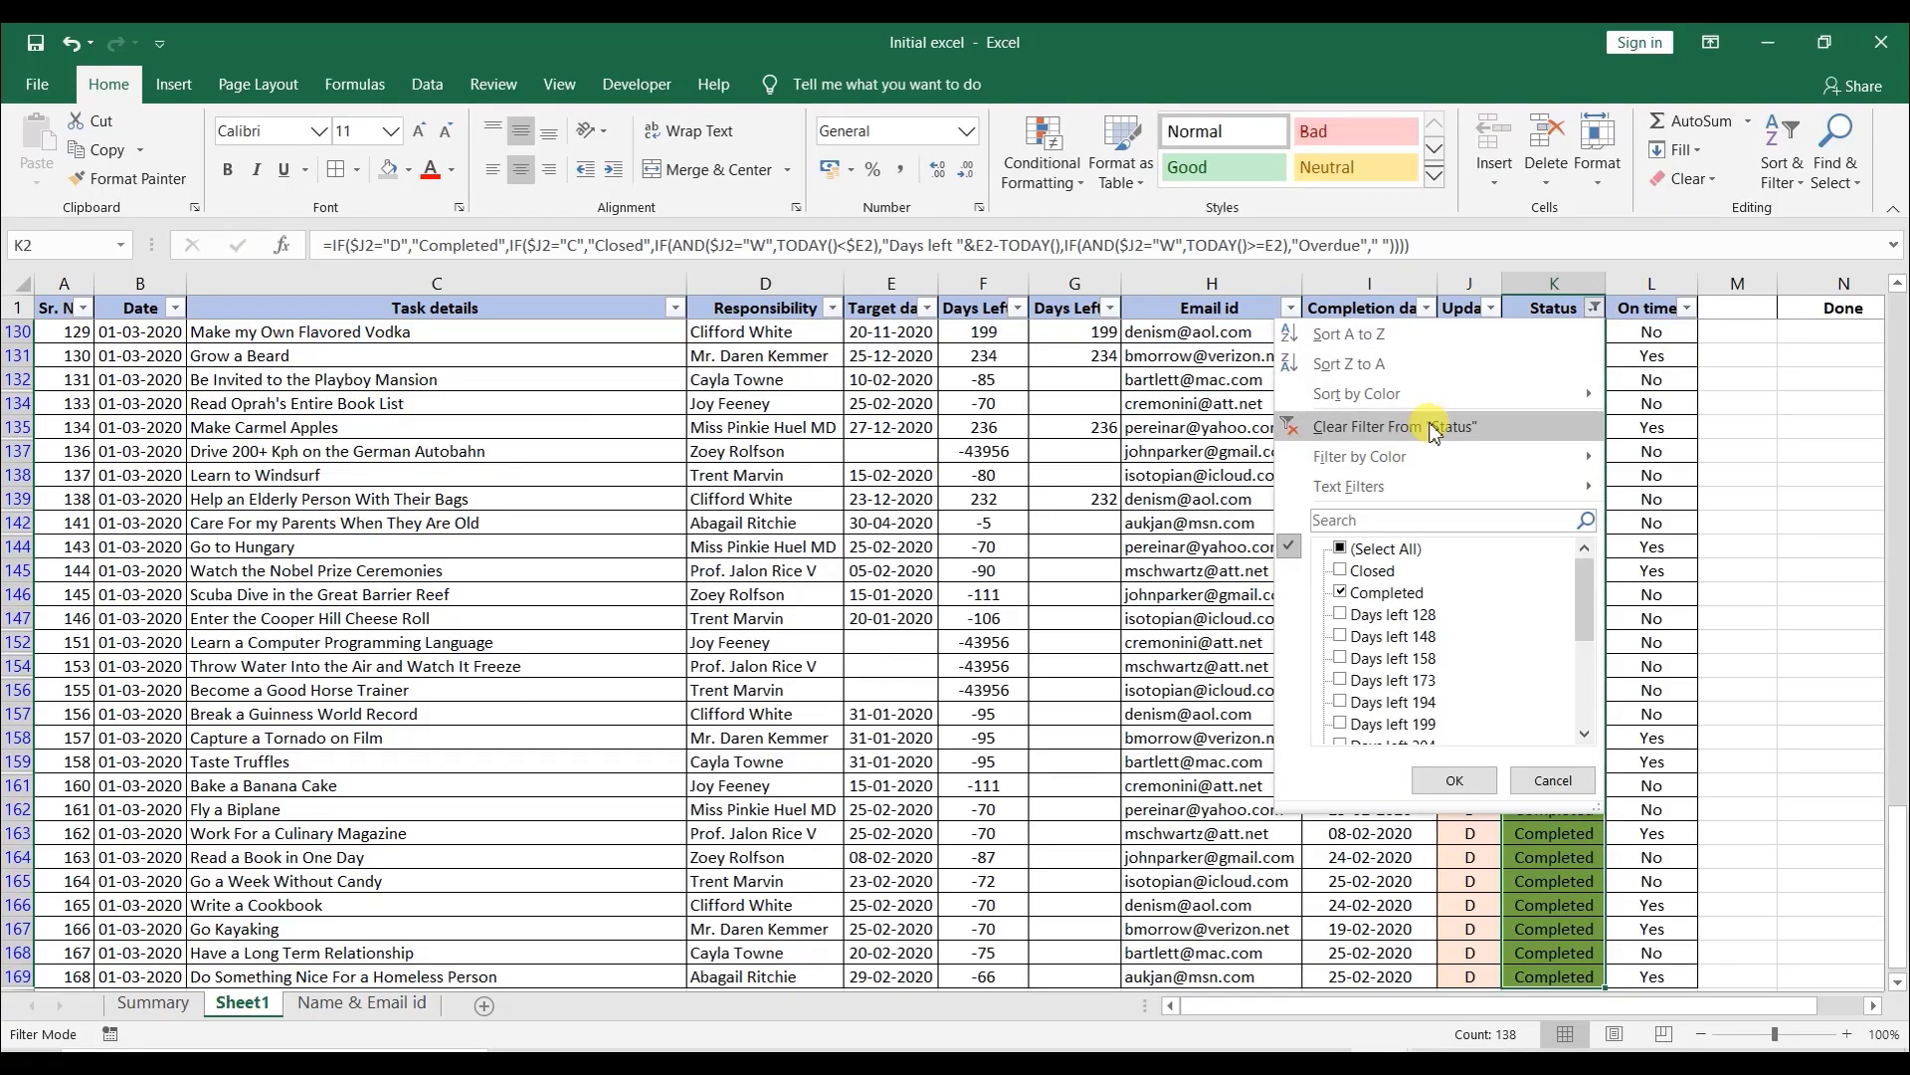
left_click(1434, 427)
- On the Summary sheet, paste the COUNTIF formula as the Overdue Task count and change its criterion to "Overdue"
left_click(152, 1003)
left_click(512, 521)
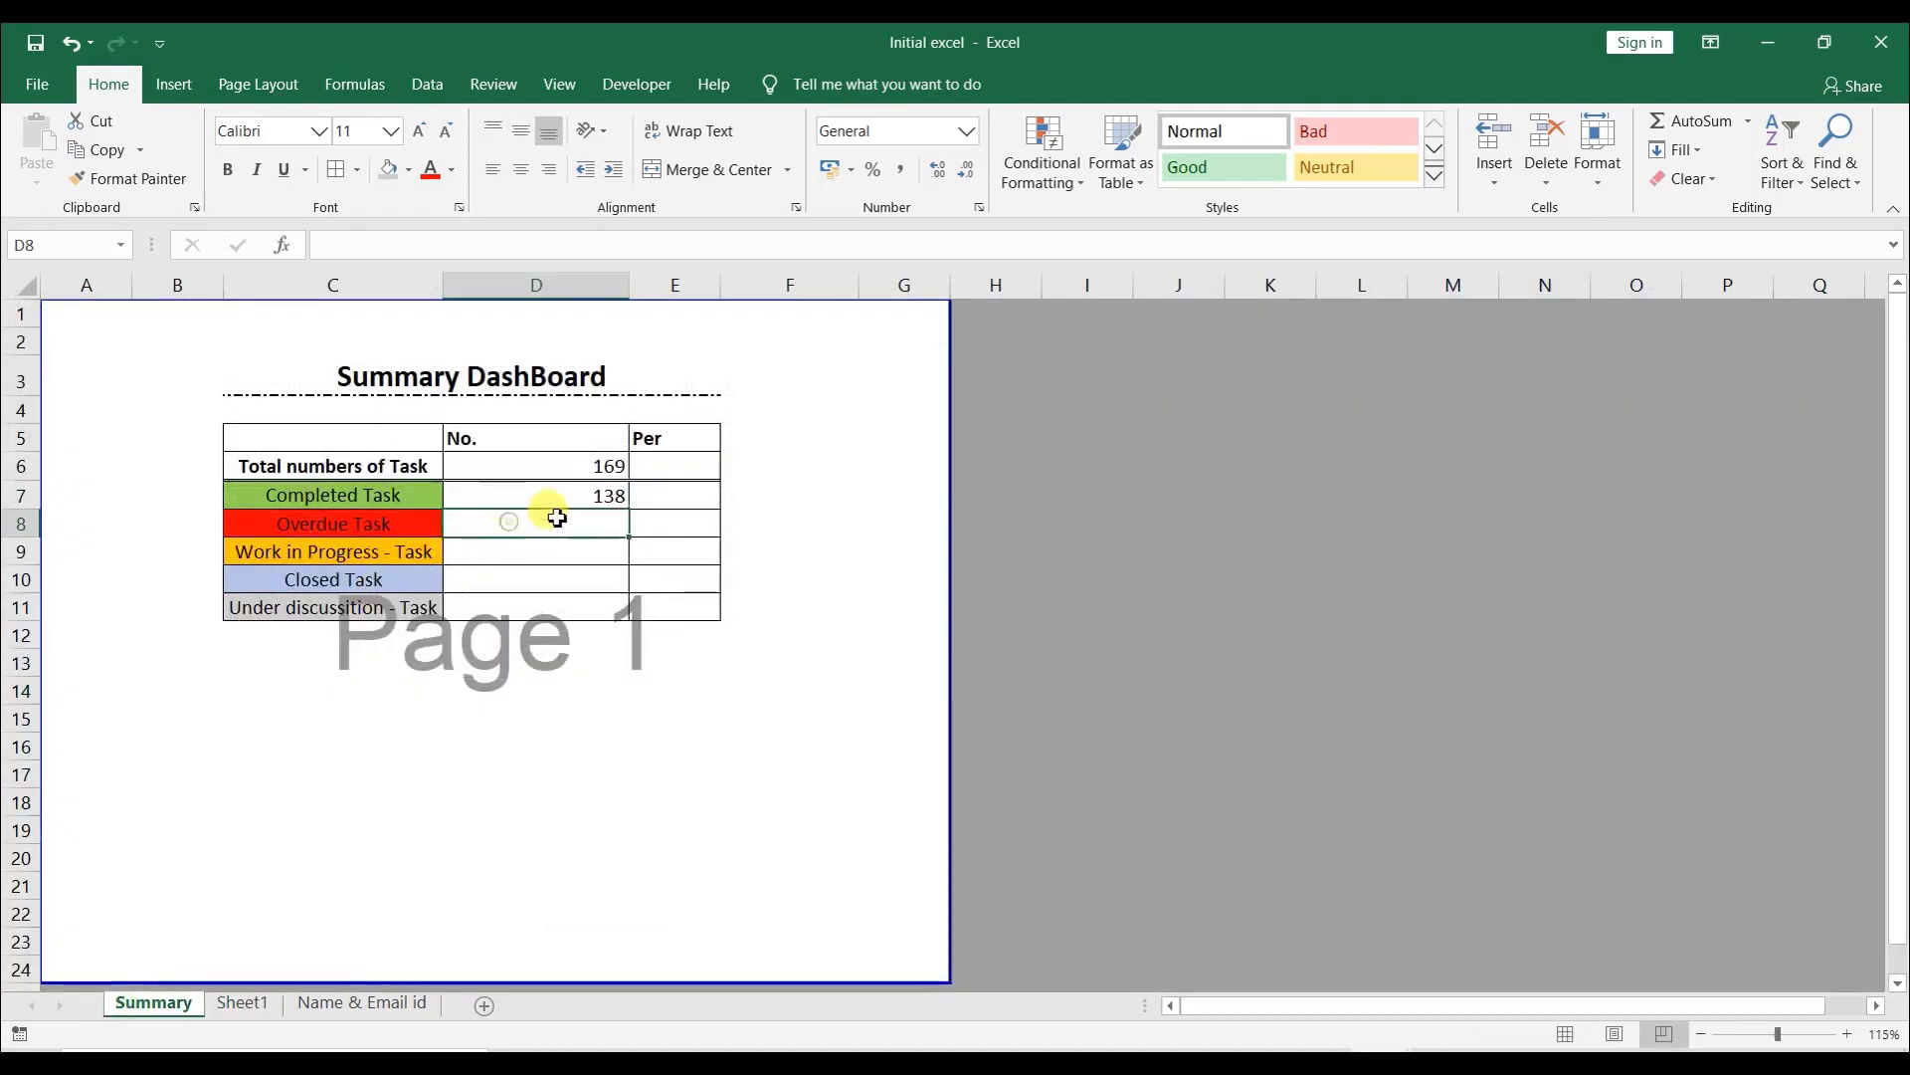
key("ctrl+v")
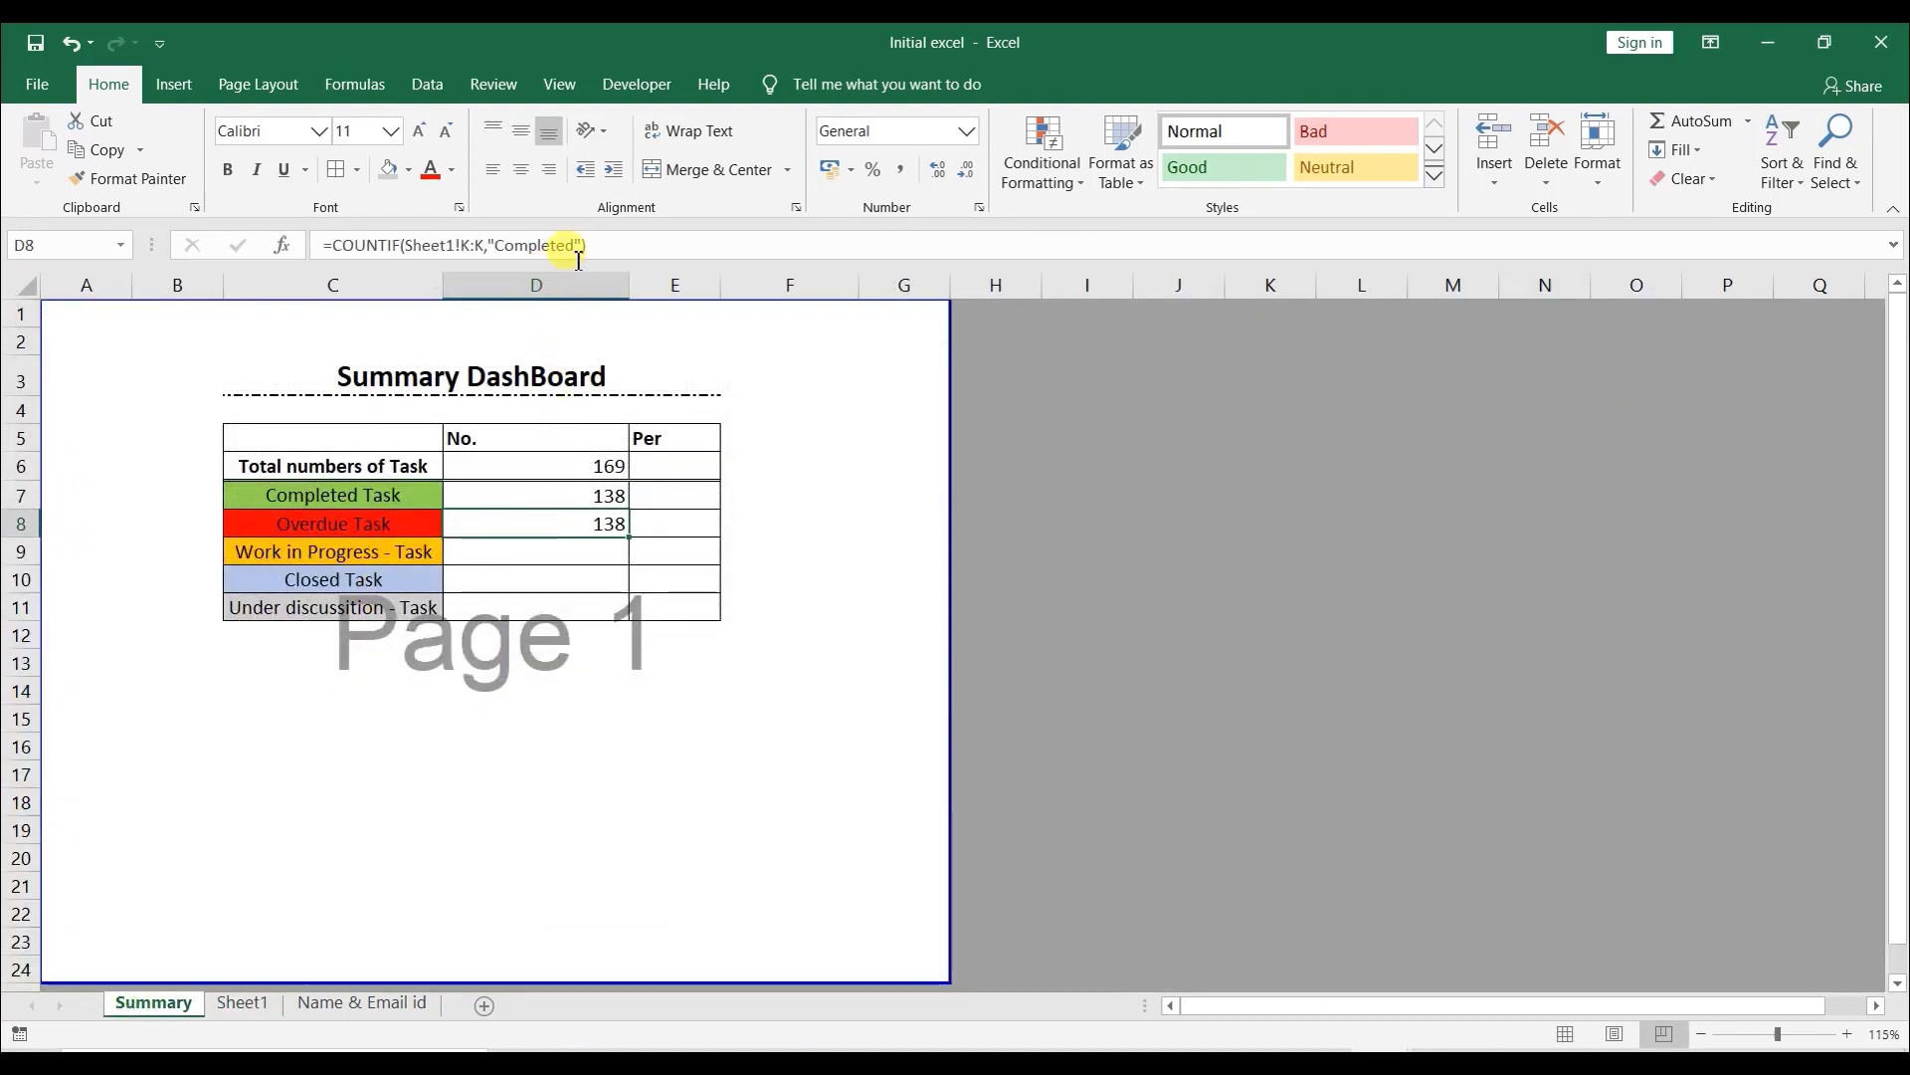
left_click_drag(575, 248, 499, 248)
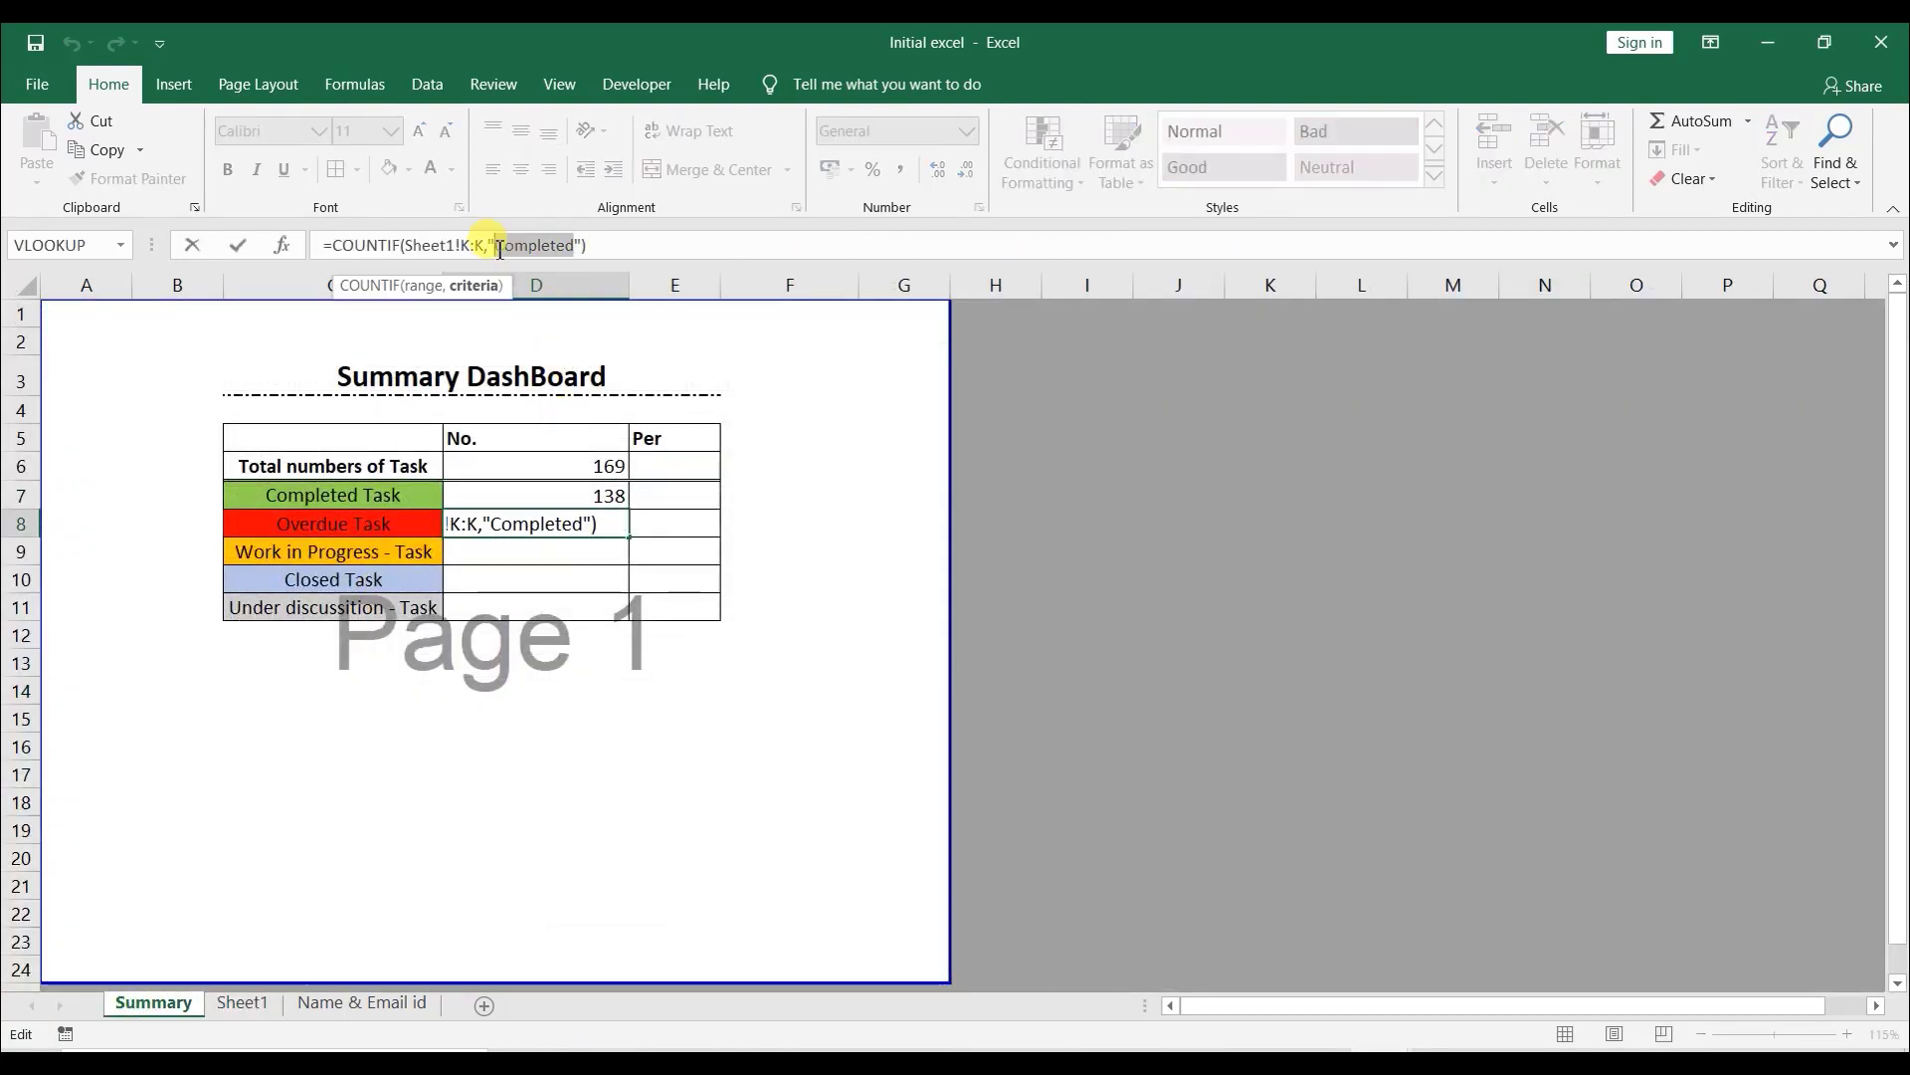
type("Overdu")
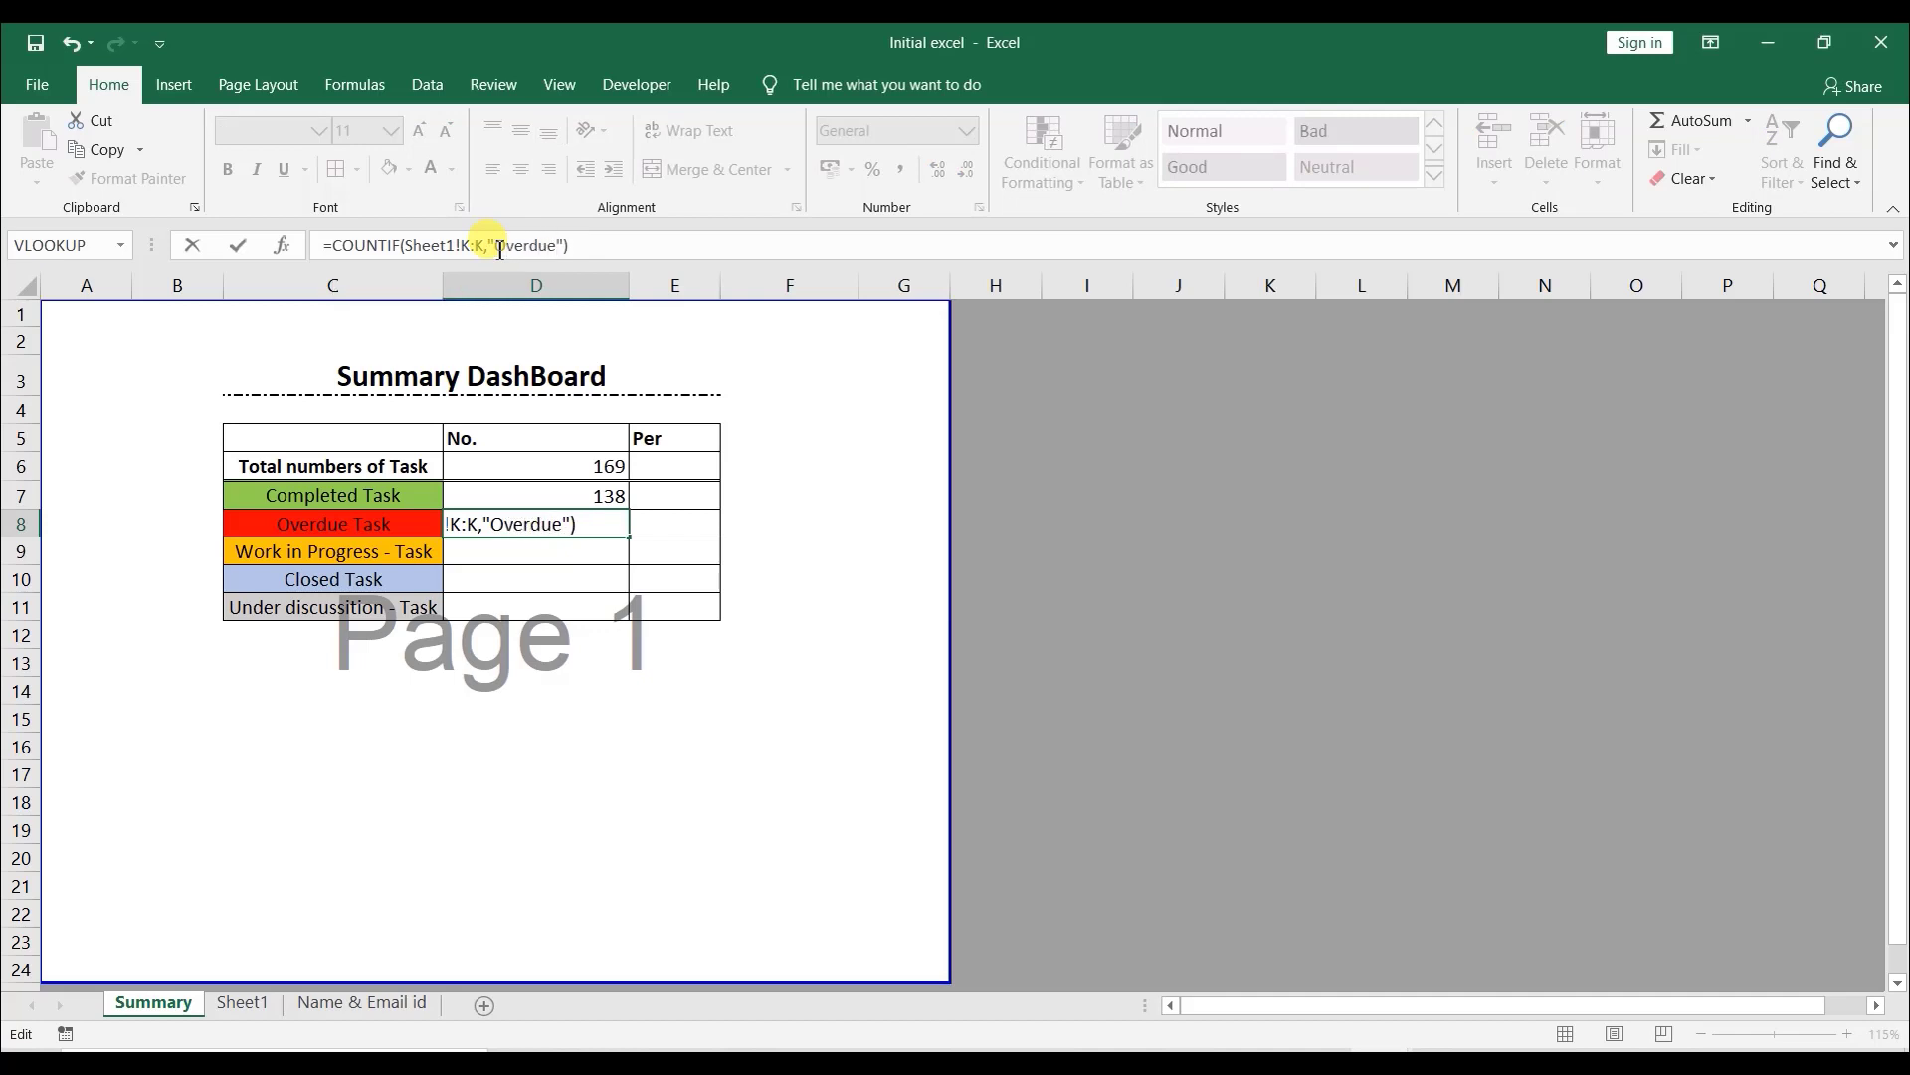
key("Return")
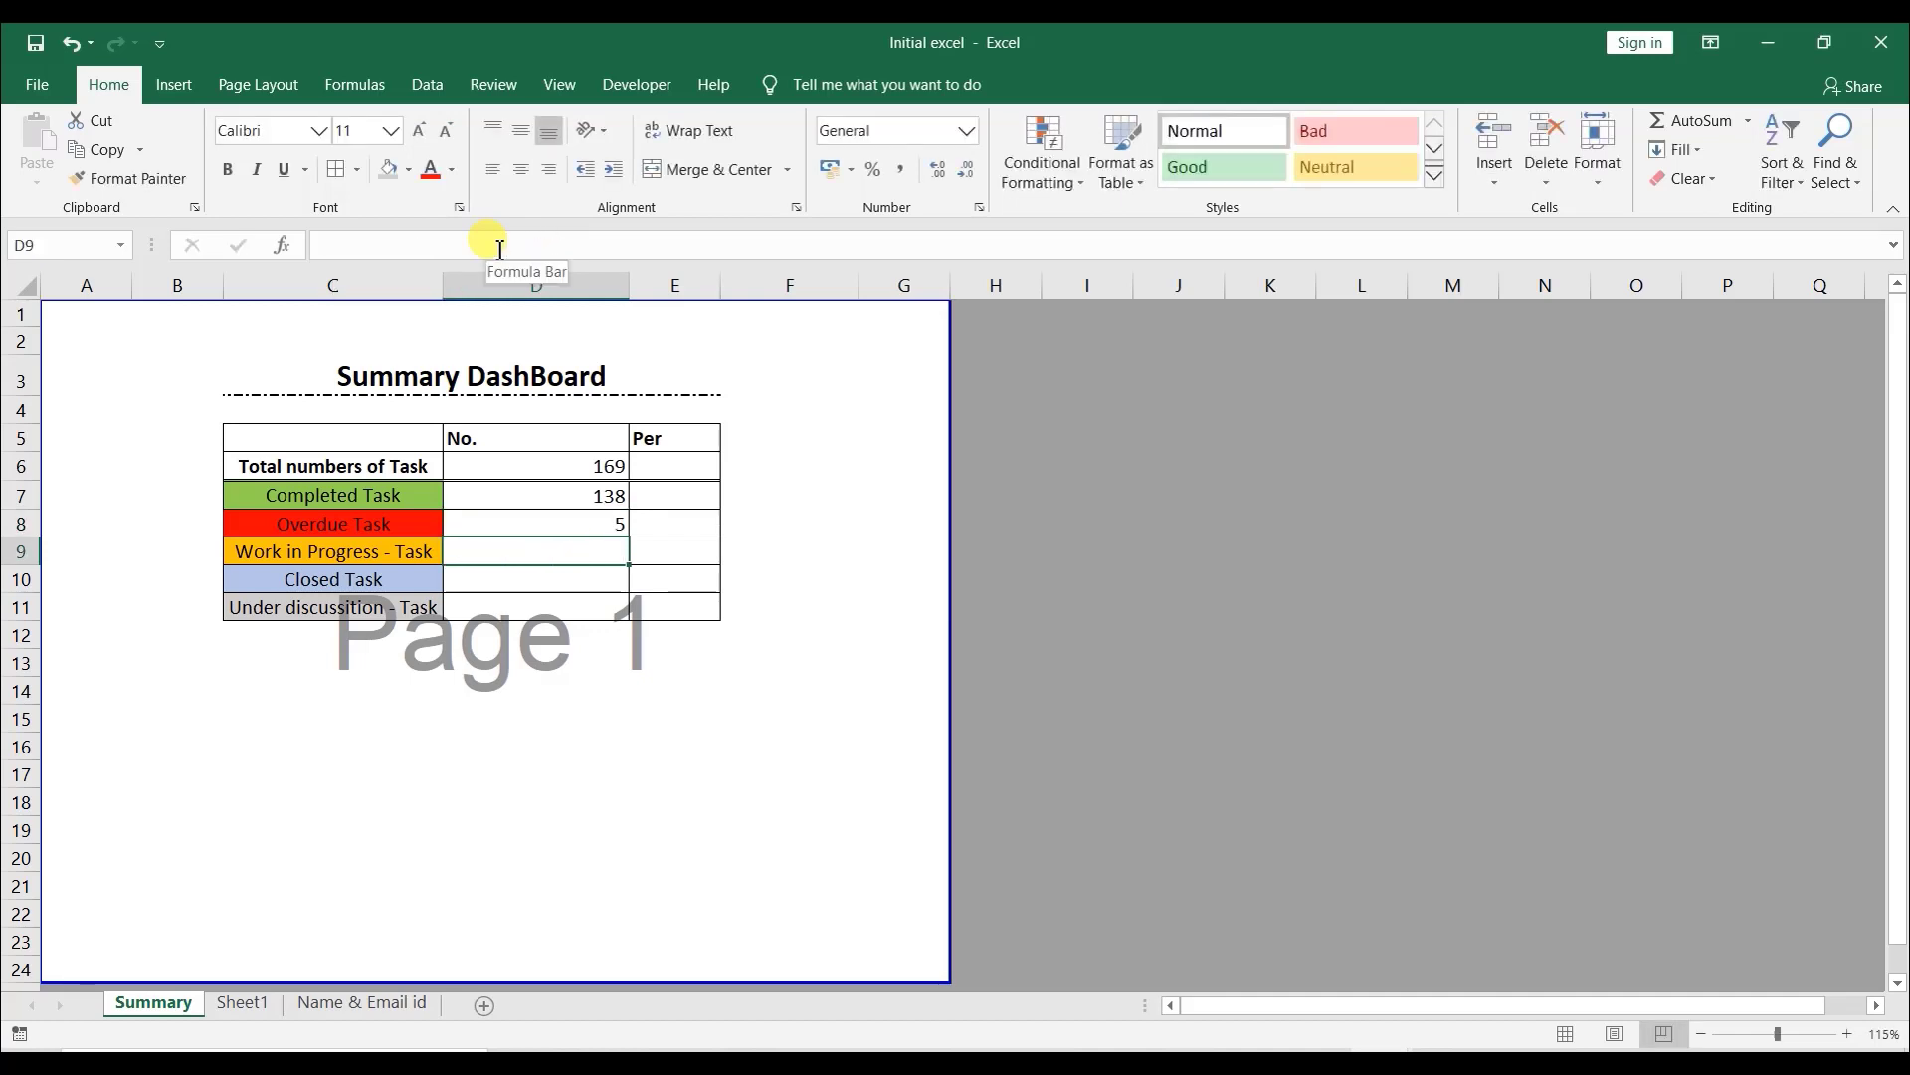
- Fill the formula down to the Work in Progress count and change its criterion to "Days left*"
key("ctrl+d")
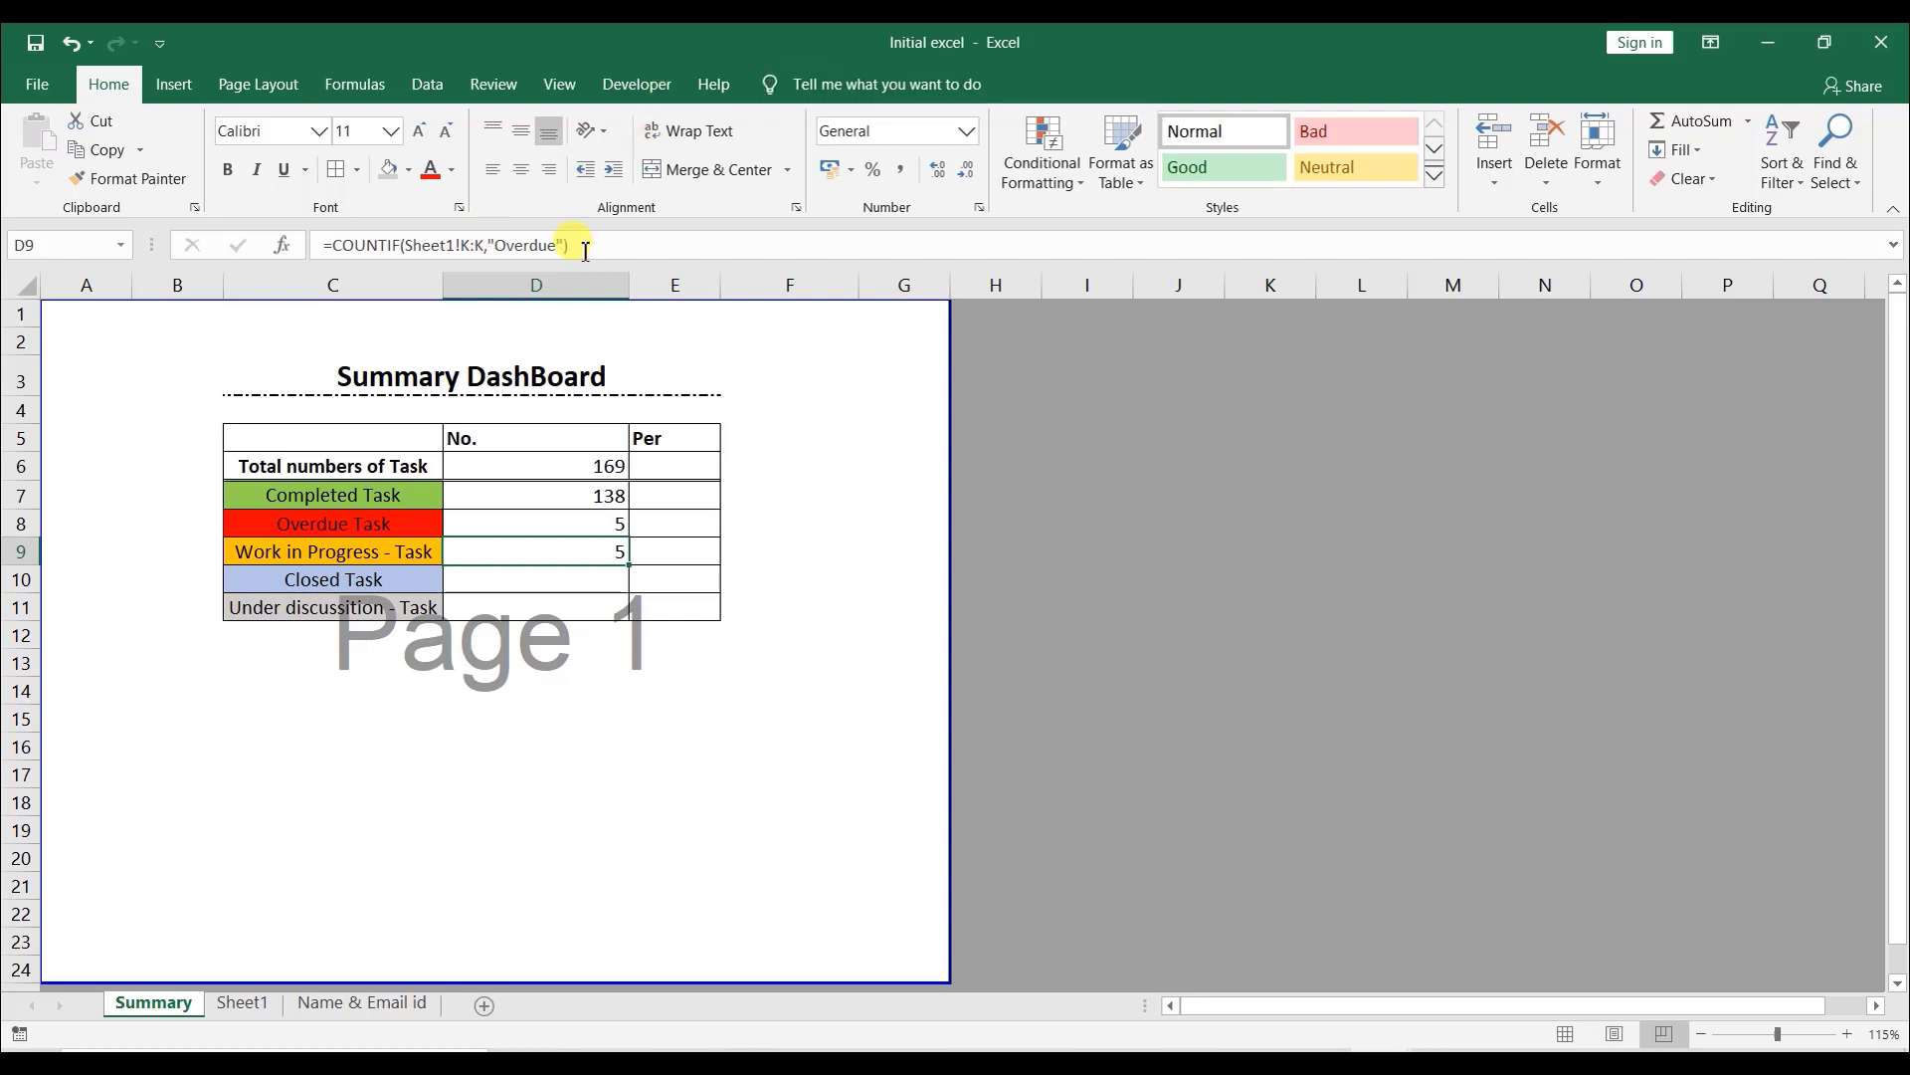
left_click_drag(558, 246, 517, 249)
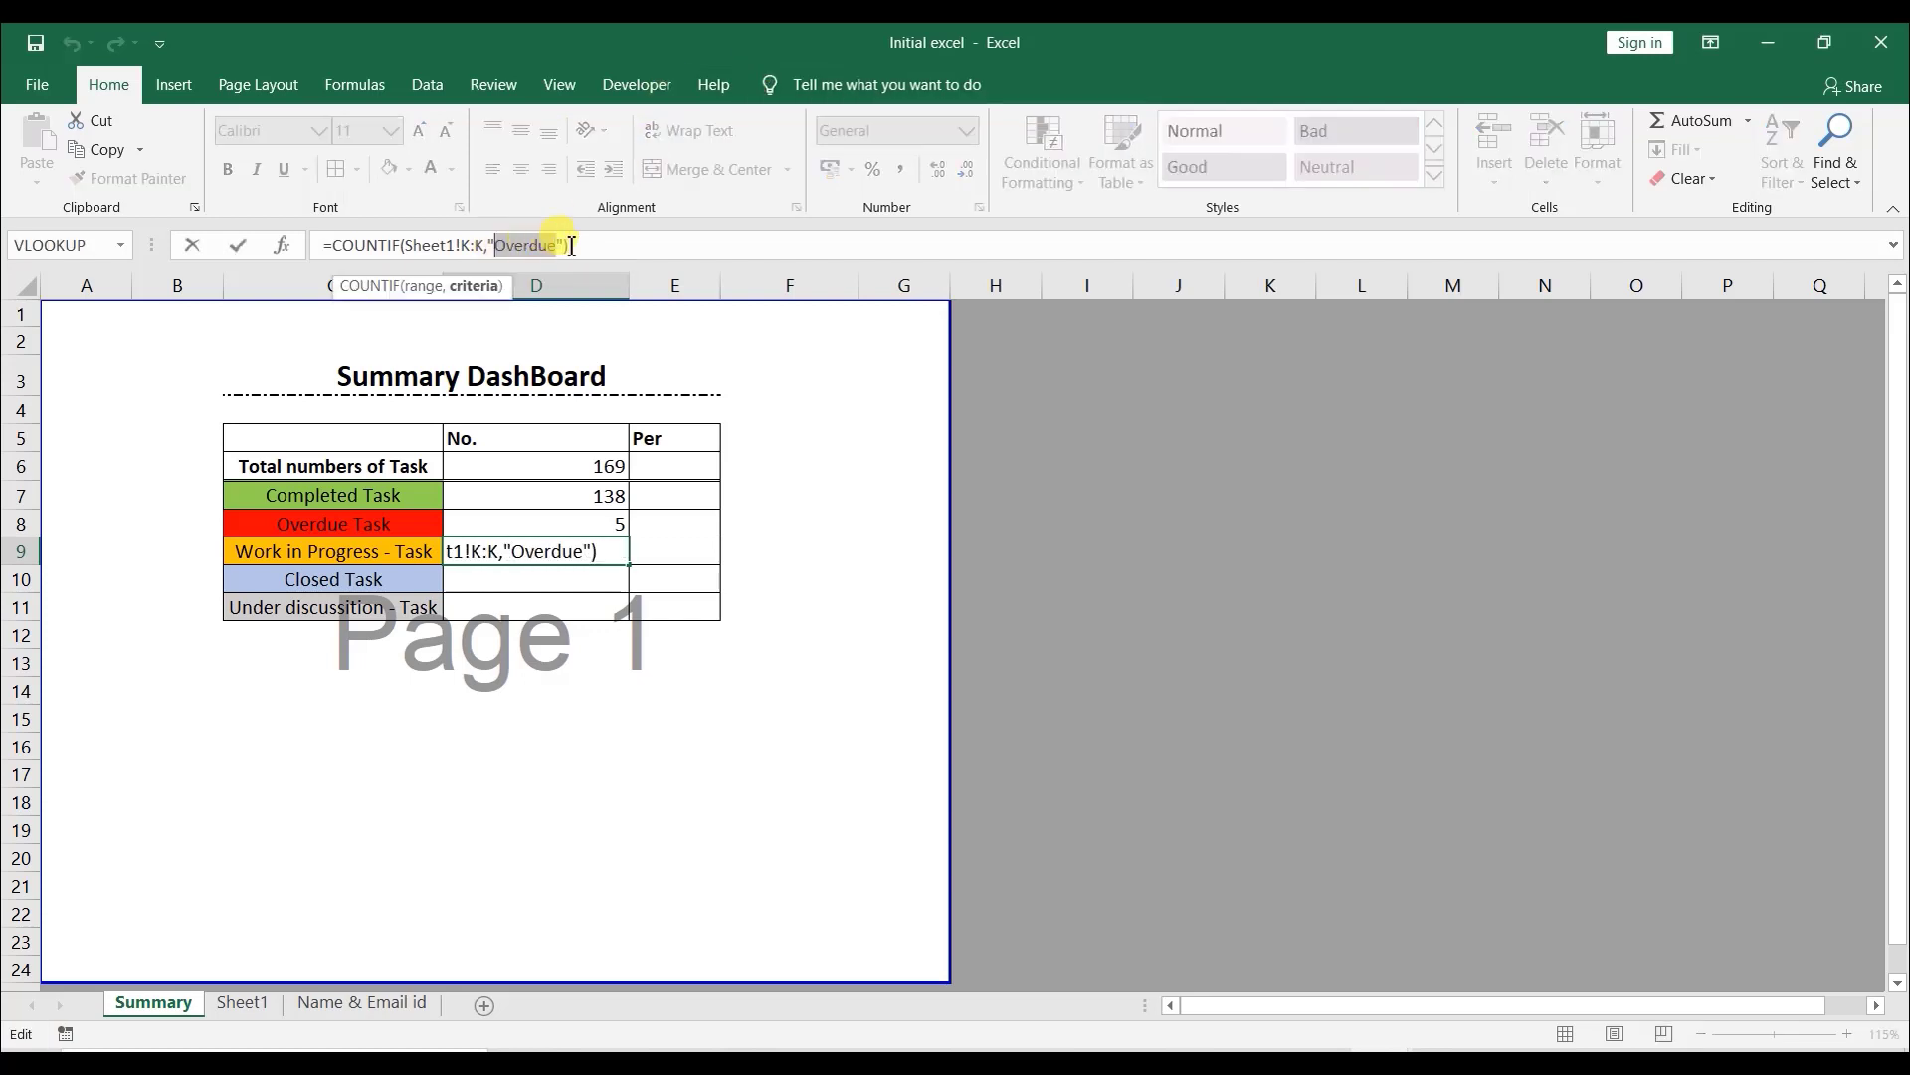
type("Days left")
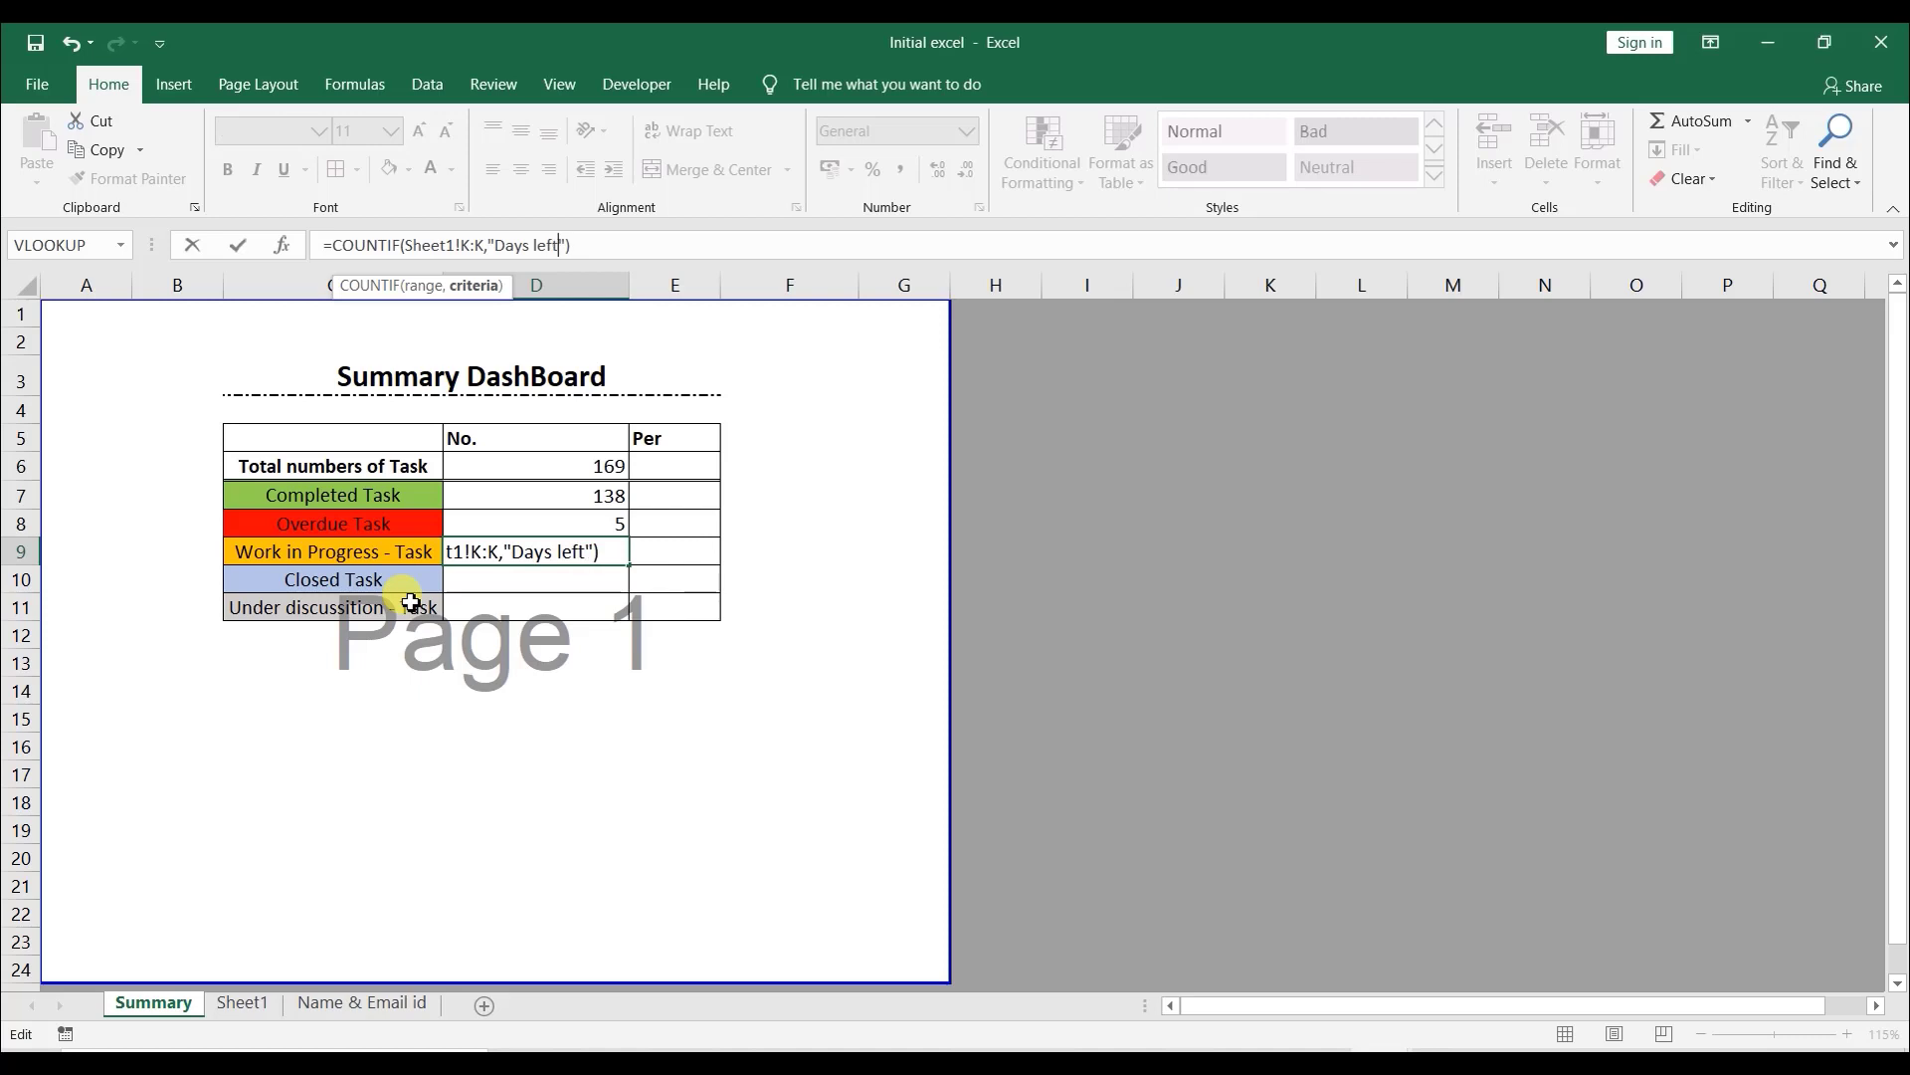
type("*")
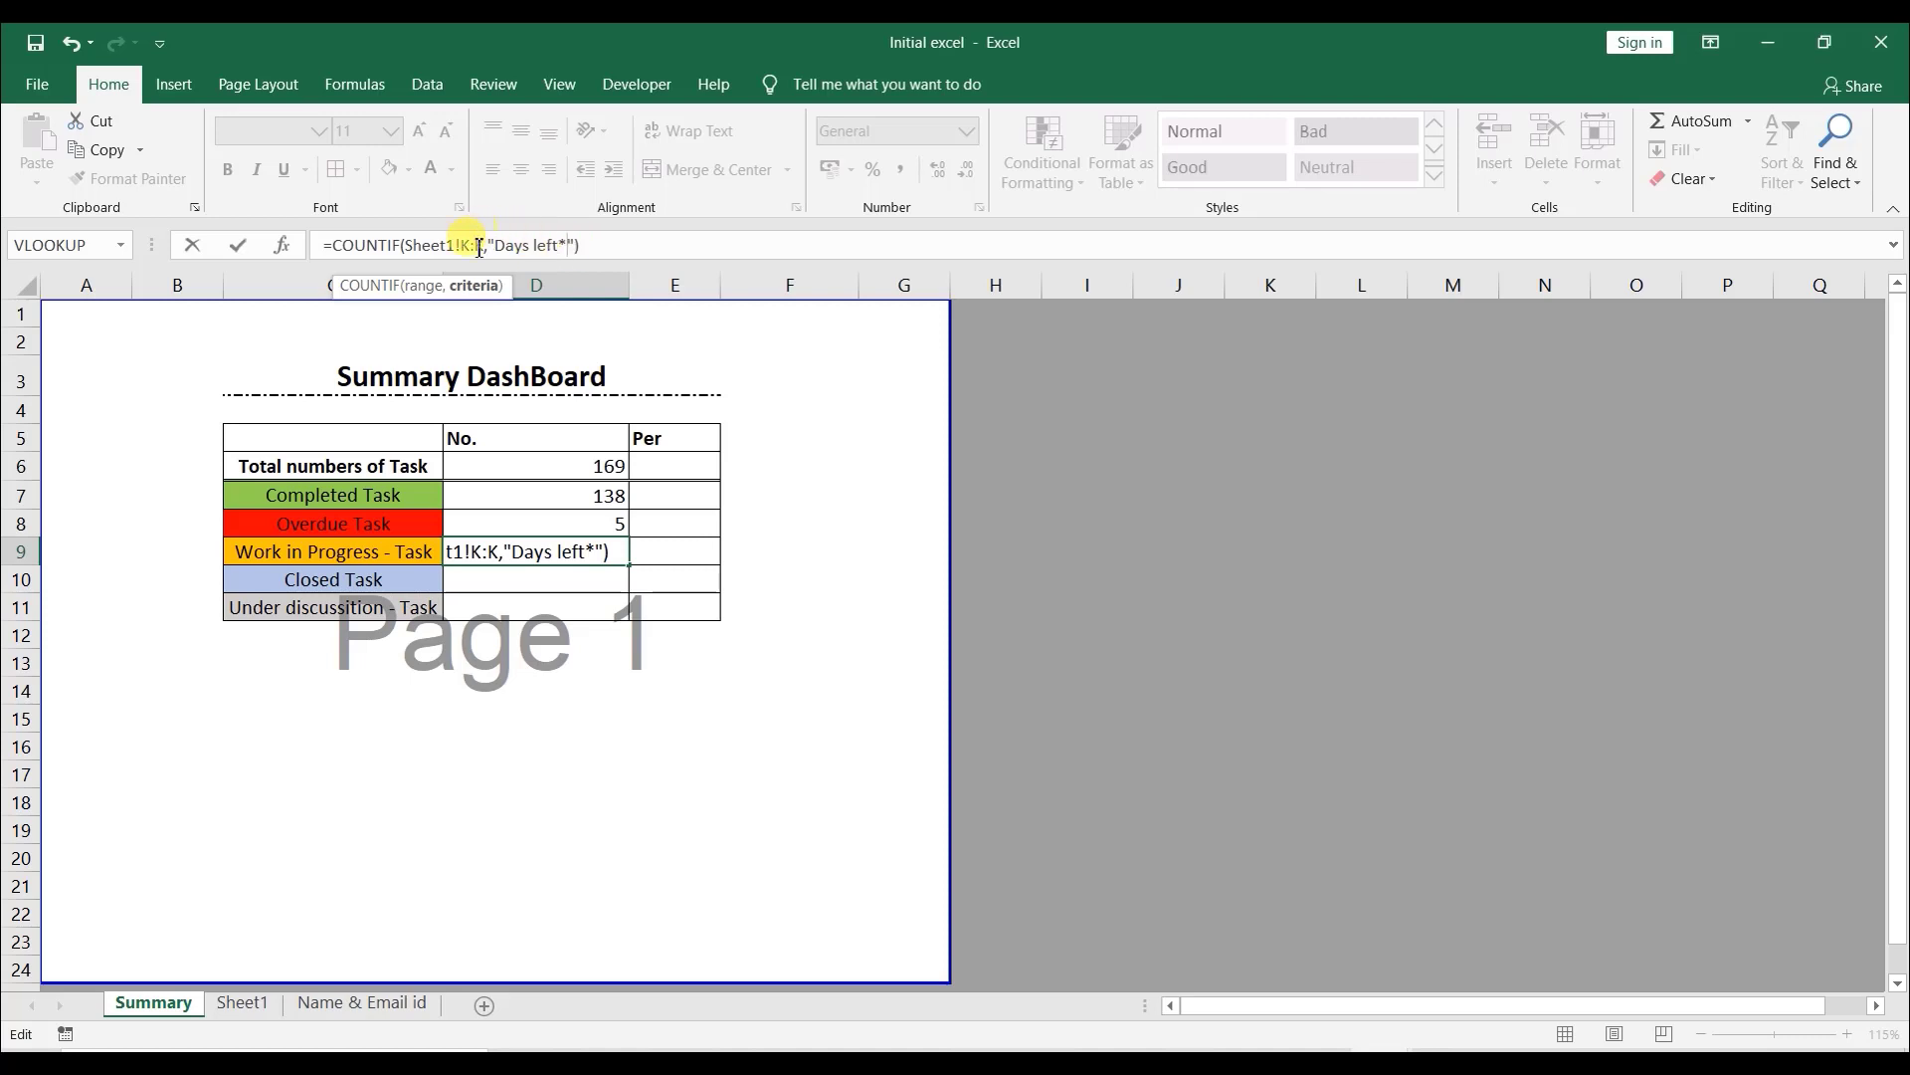
key("Return")
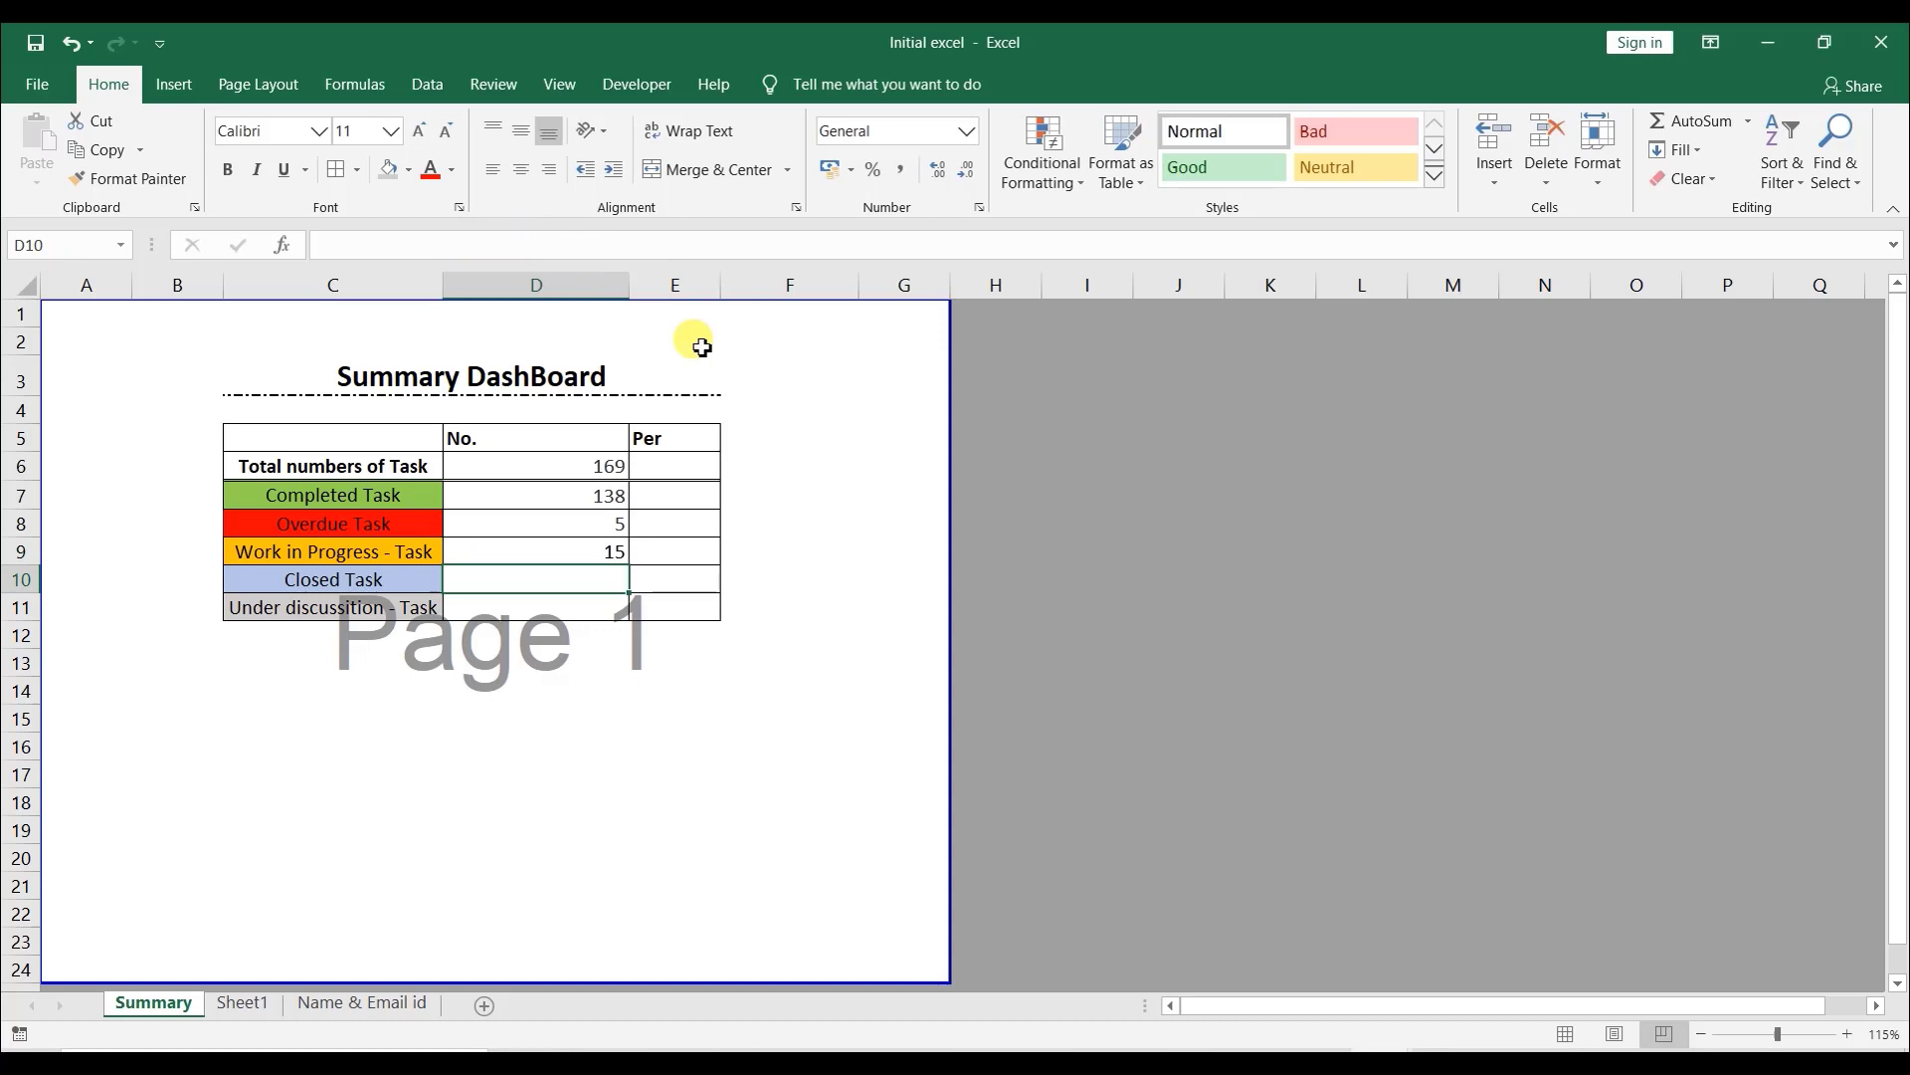
- Copy the Work in Progress formula to the Closed Task count and change its criterion to "Closed"
left_click(595, 553)
key("ctrl+c")
left_click(593, 577)
key("ctrl+v")
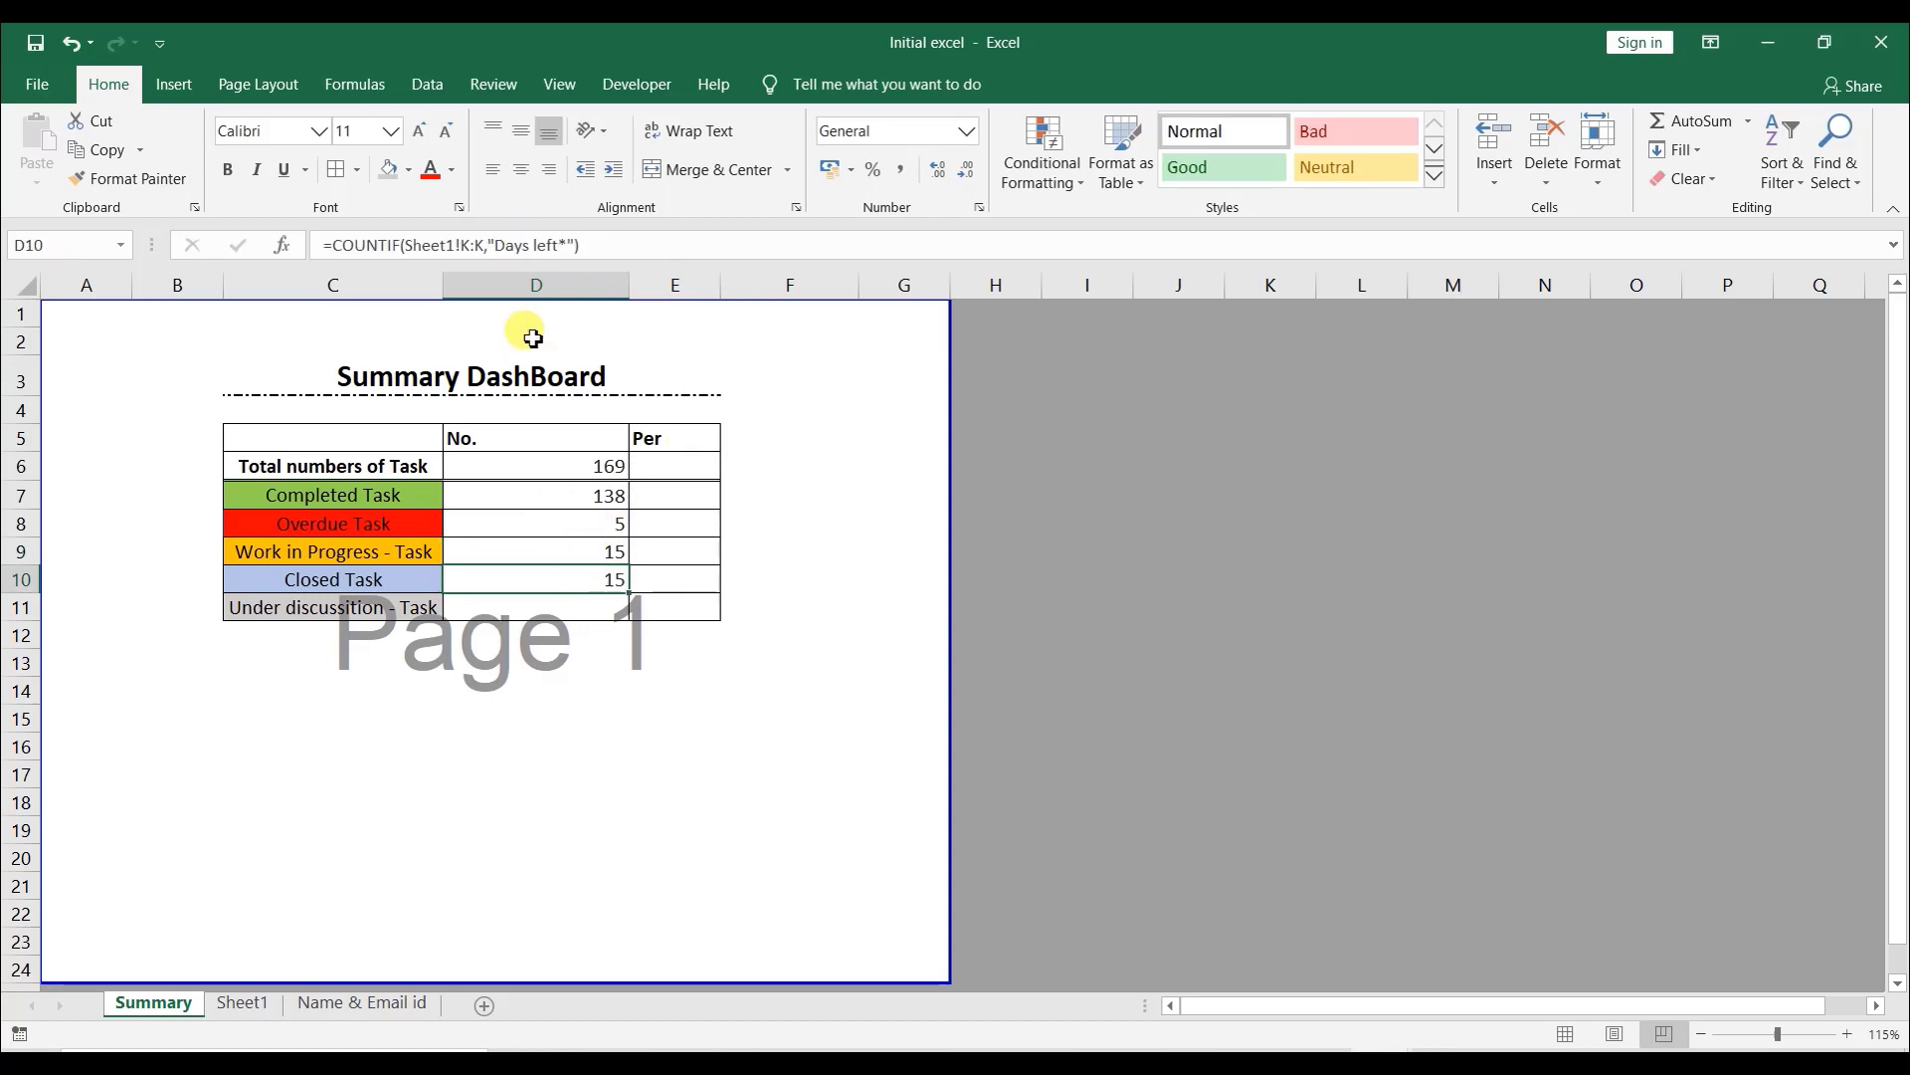
left_click_drag(554, 253, 512, 251)
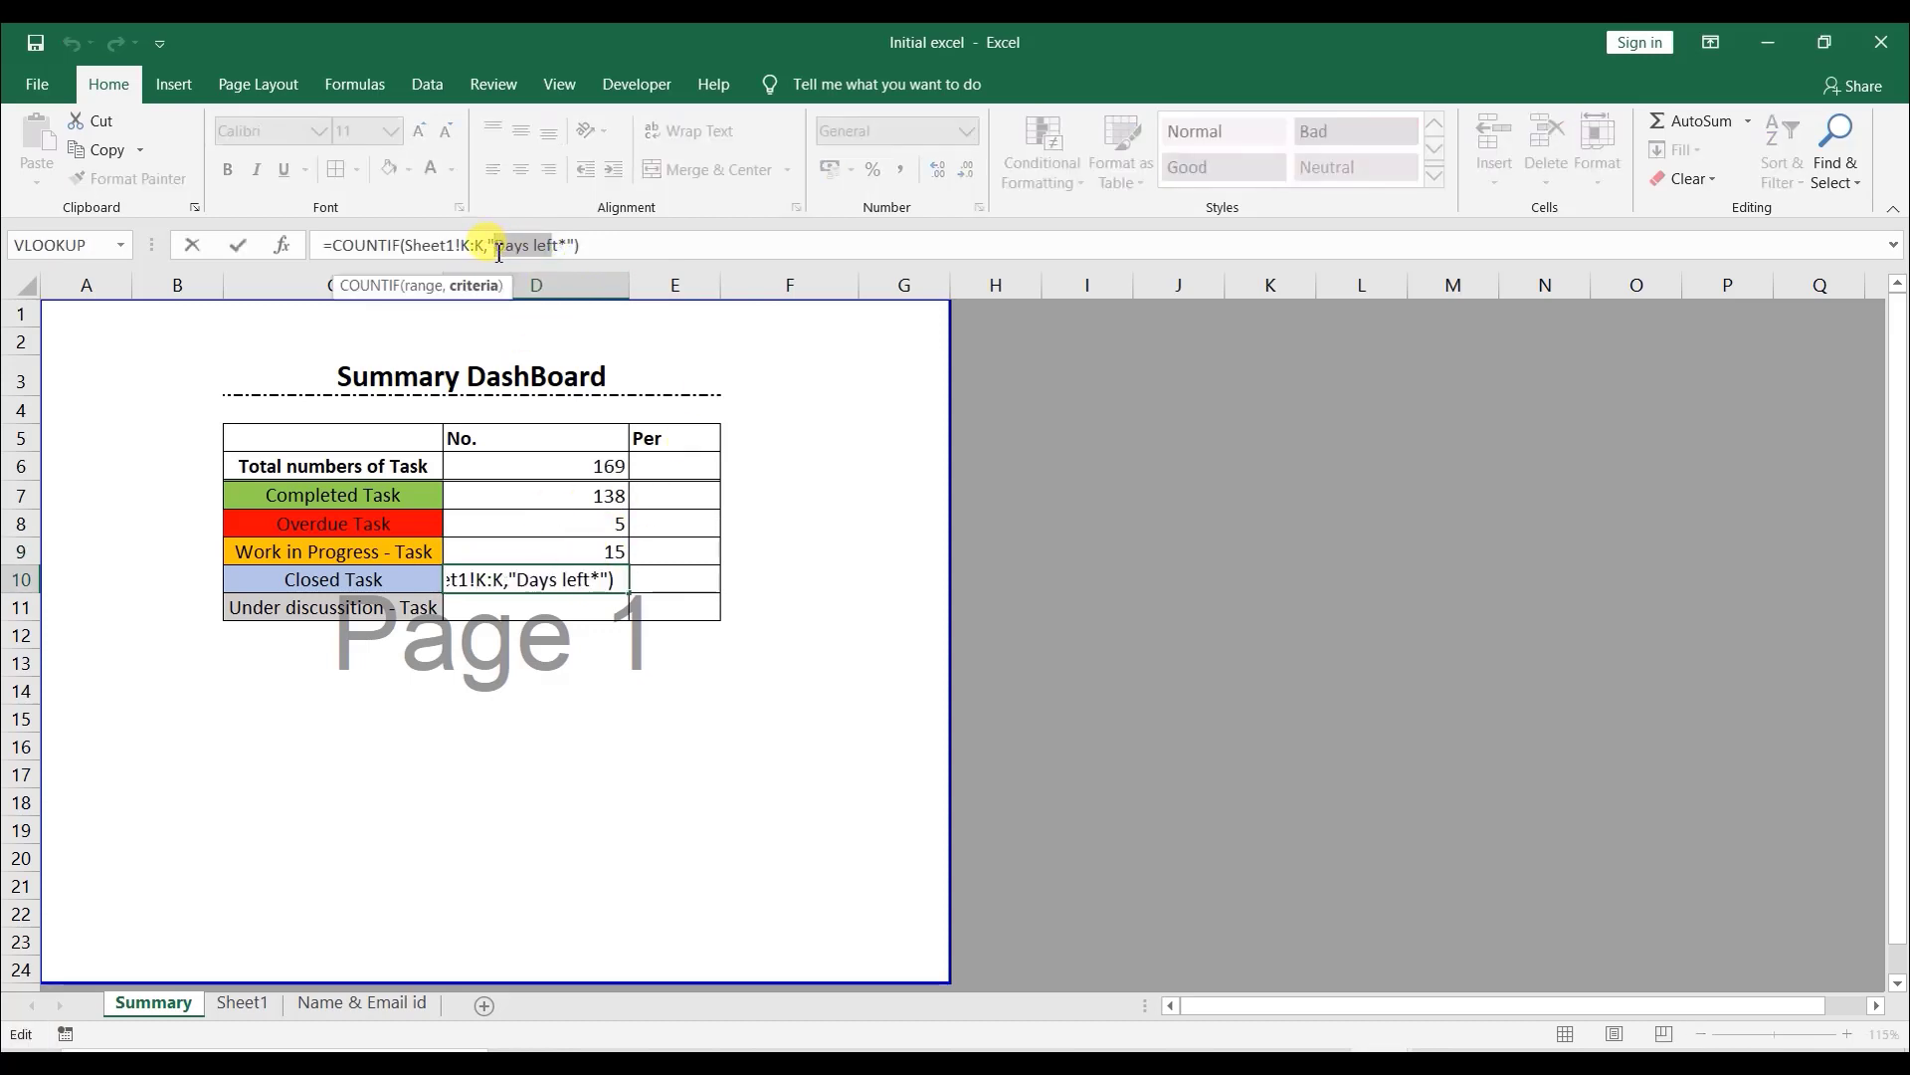
key("Delete")
key("Delete")
key("Delete")
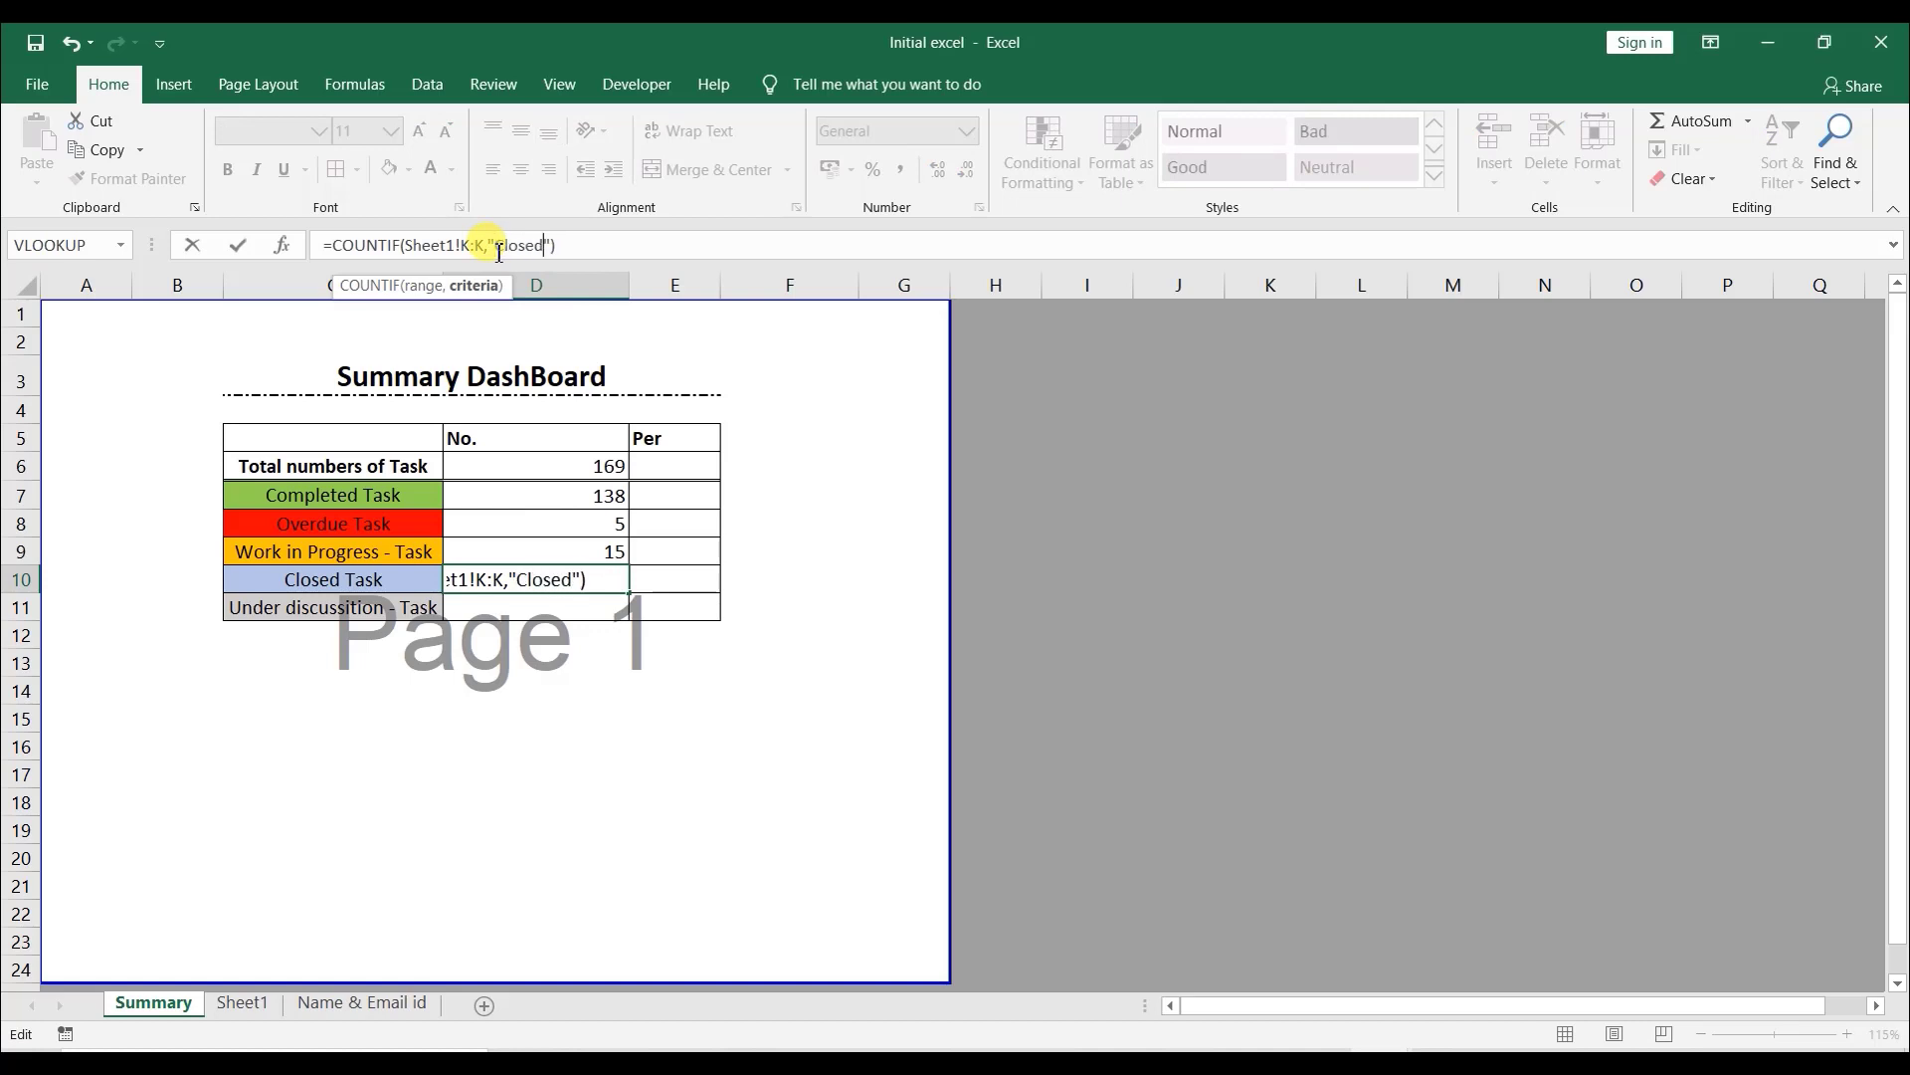
key("Return")
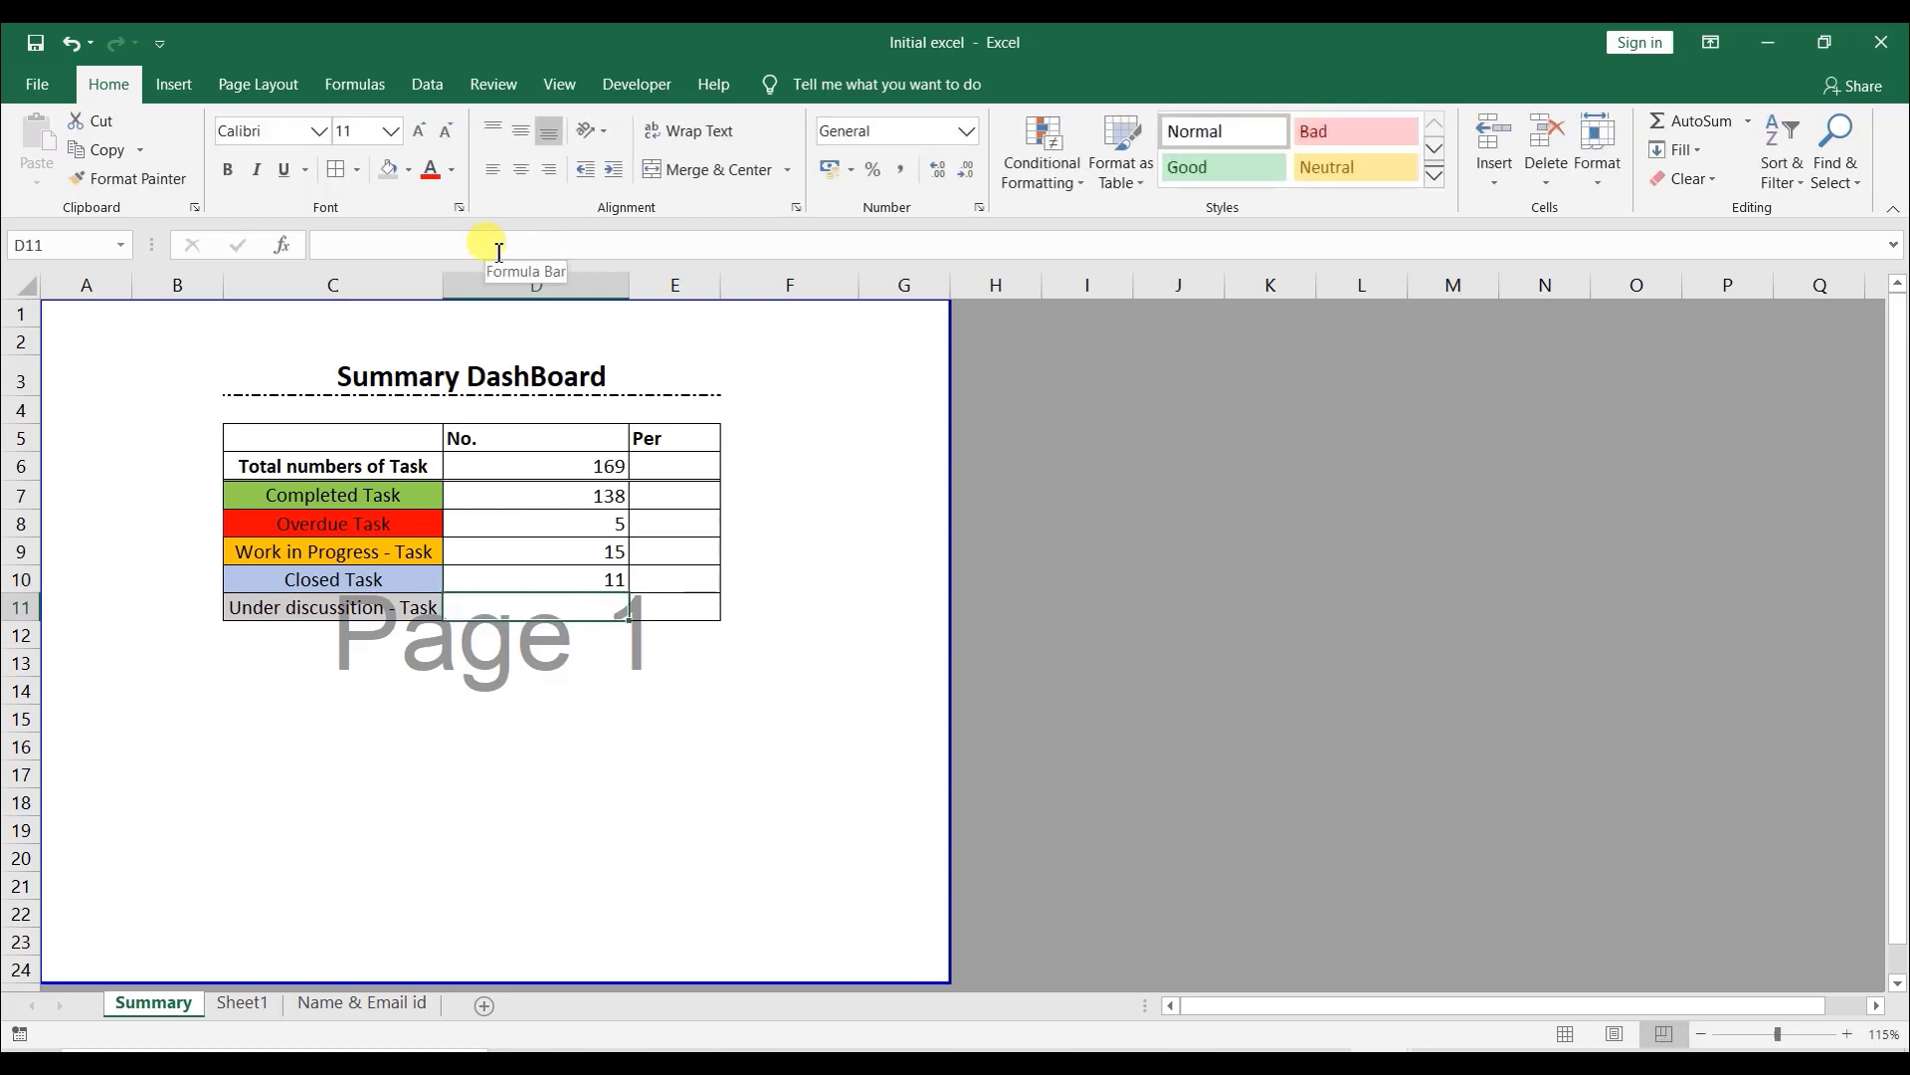
- Select the four status counts and compare their sum with the Total numbers of Task
key("Up")
key("Up")
key("Up")
key("Up")
key("shift+Down")
key("shift+Down")
key("shift+Down")
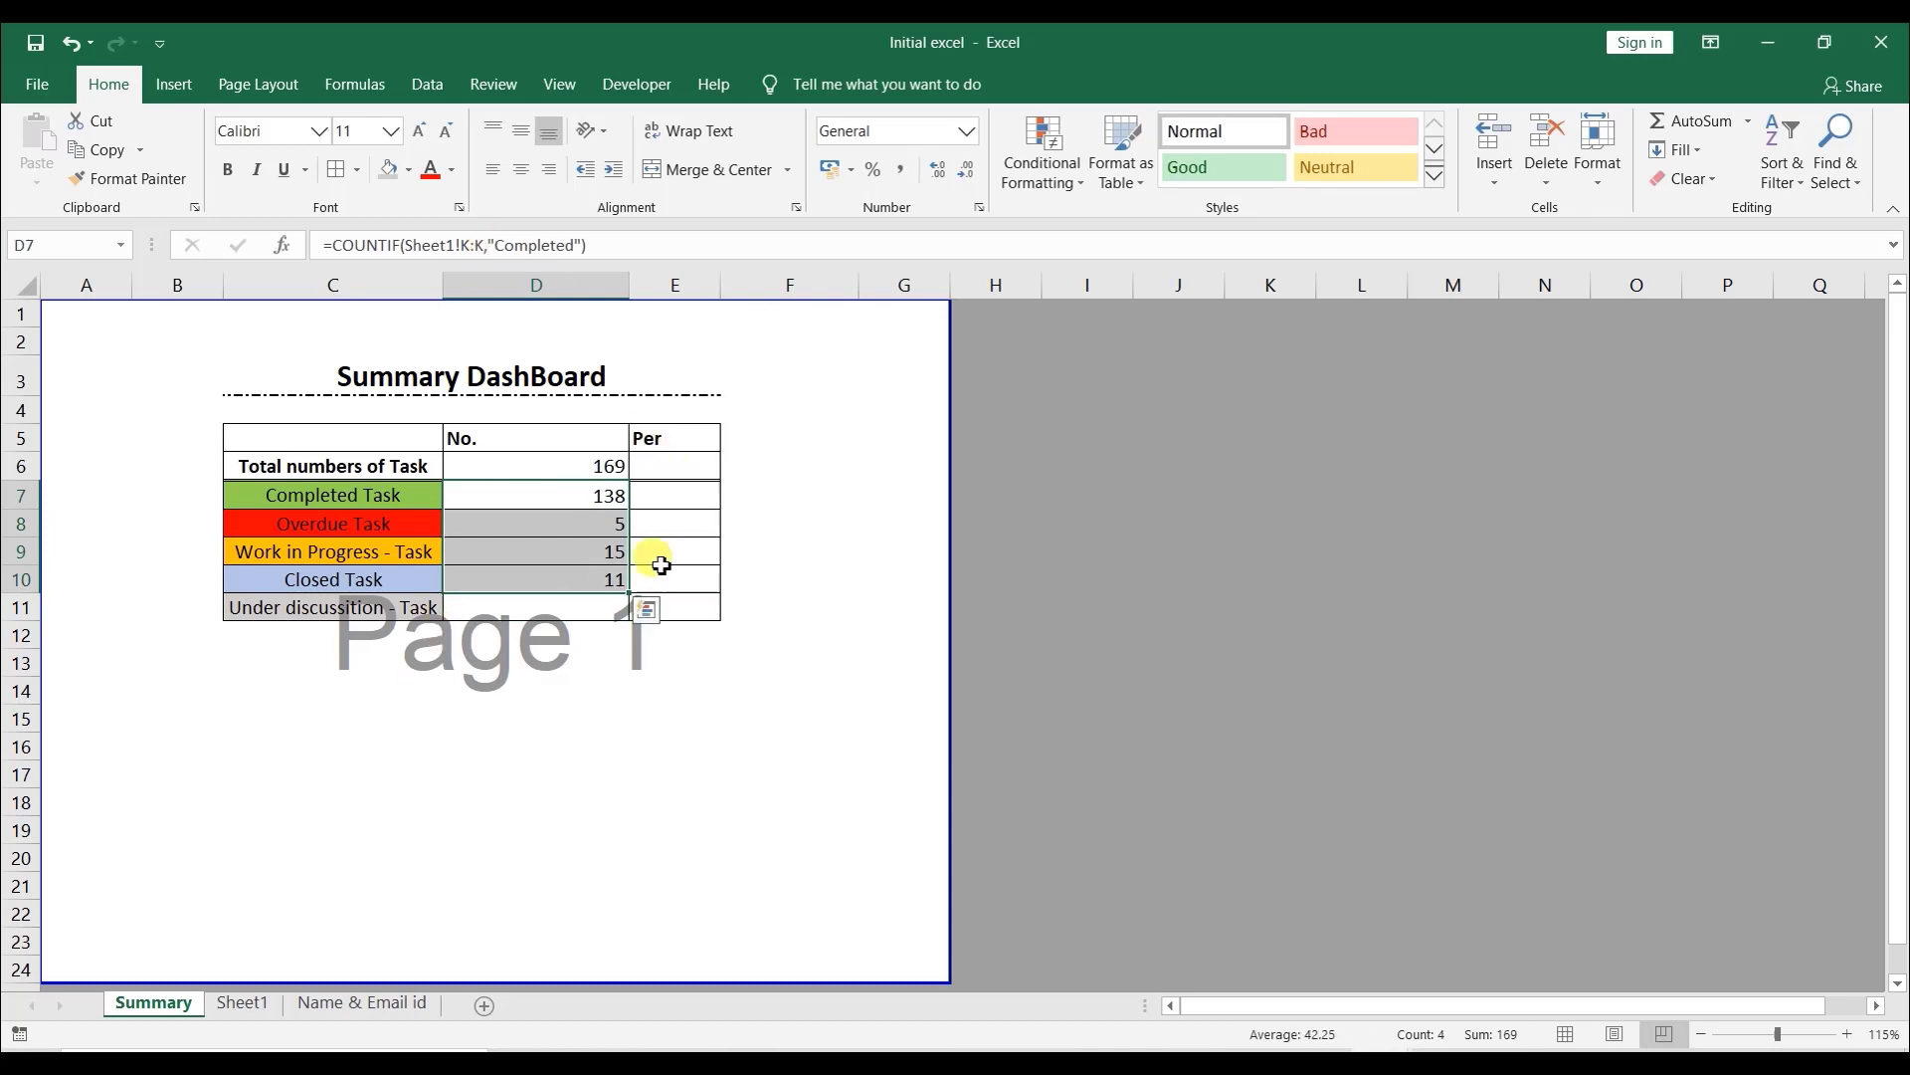
left_click(560, 602)
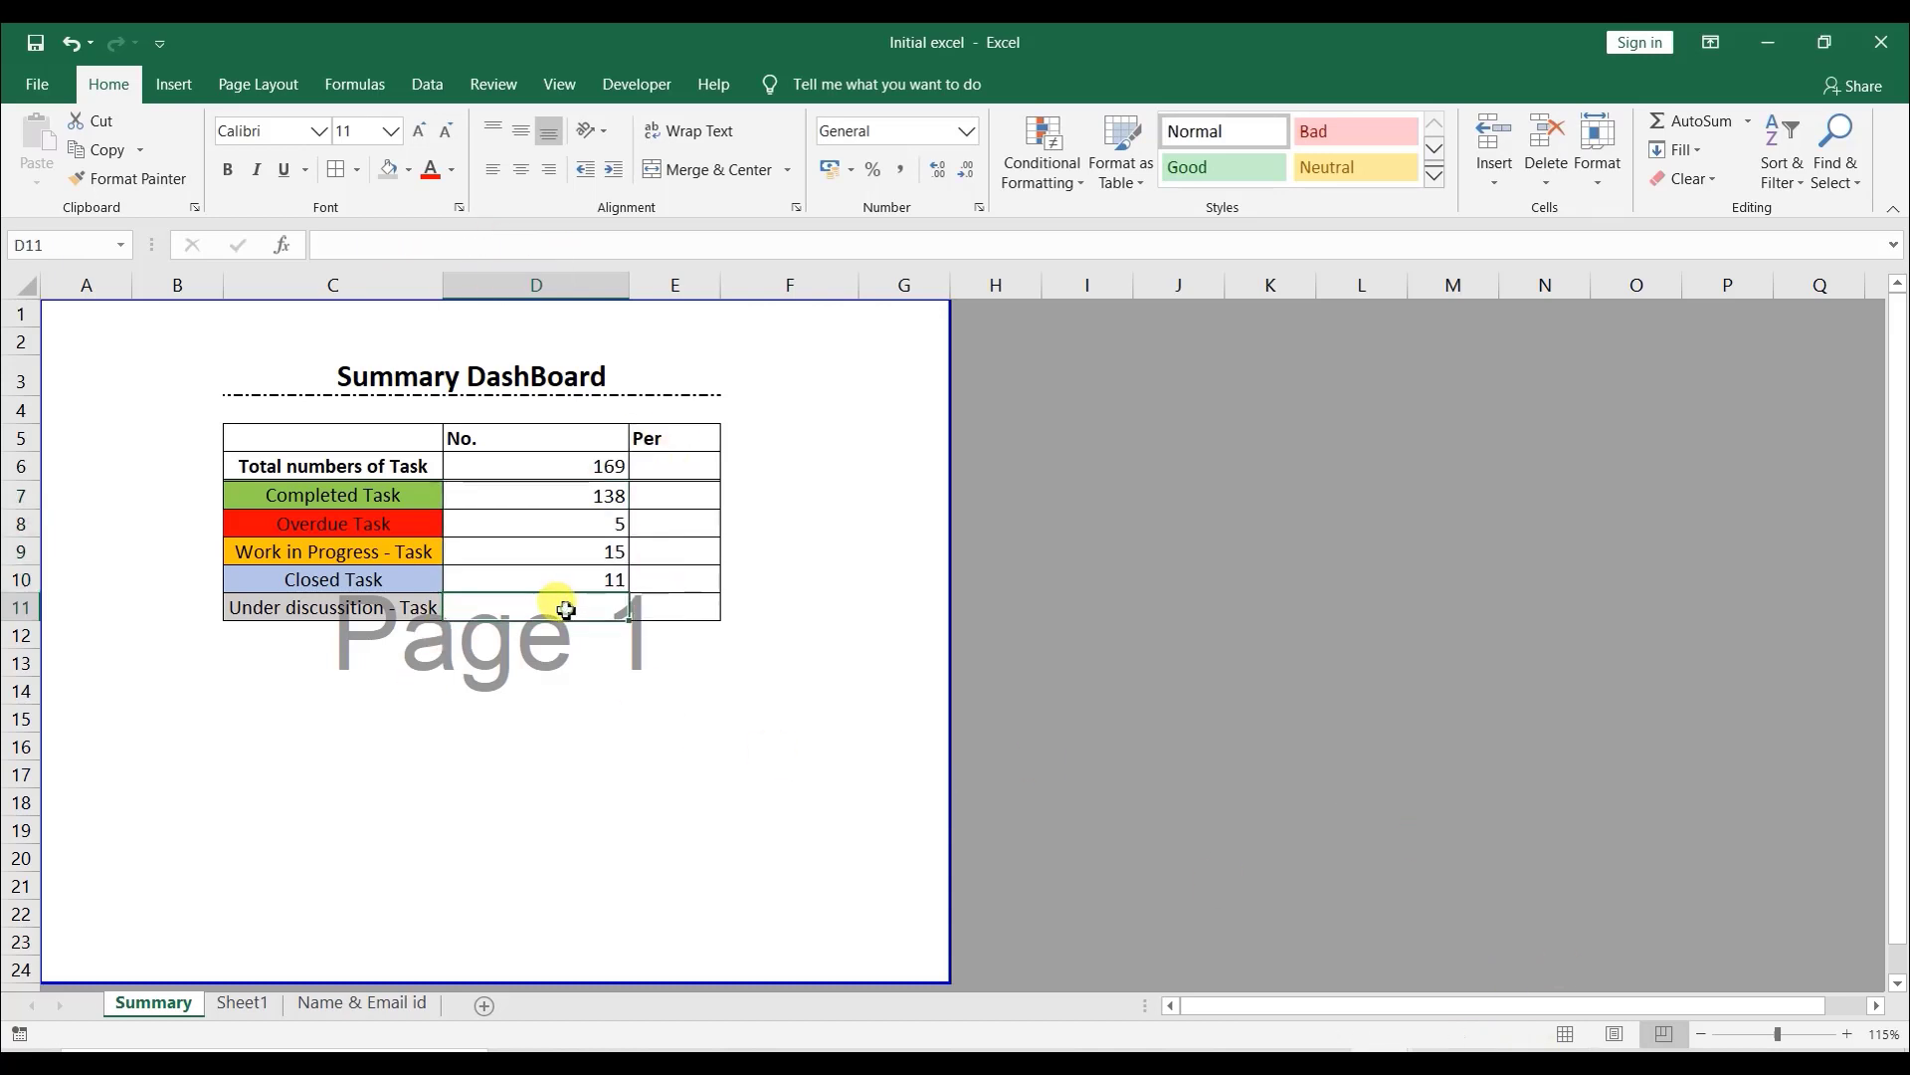
- On Sheet1, clear the update code of the last task in row 170
left_click(261, 1003)
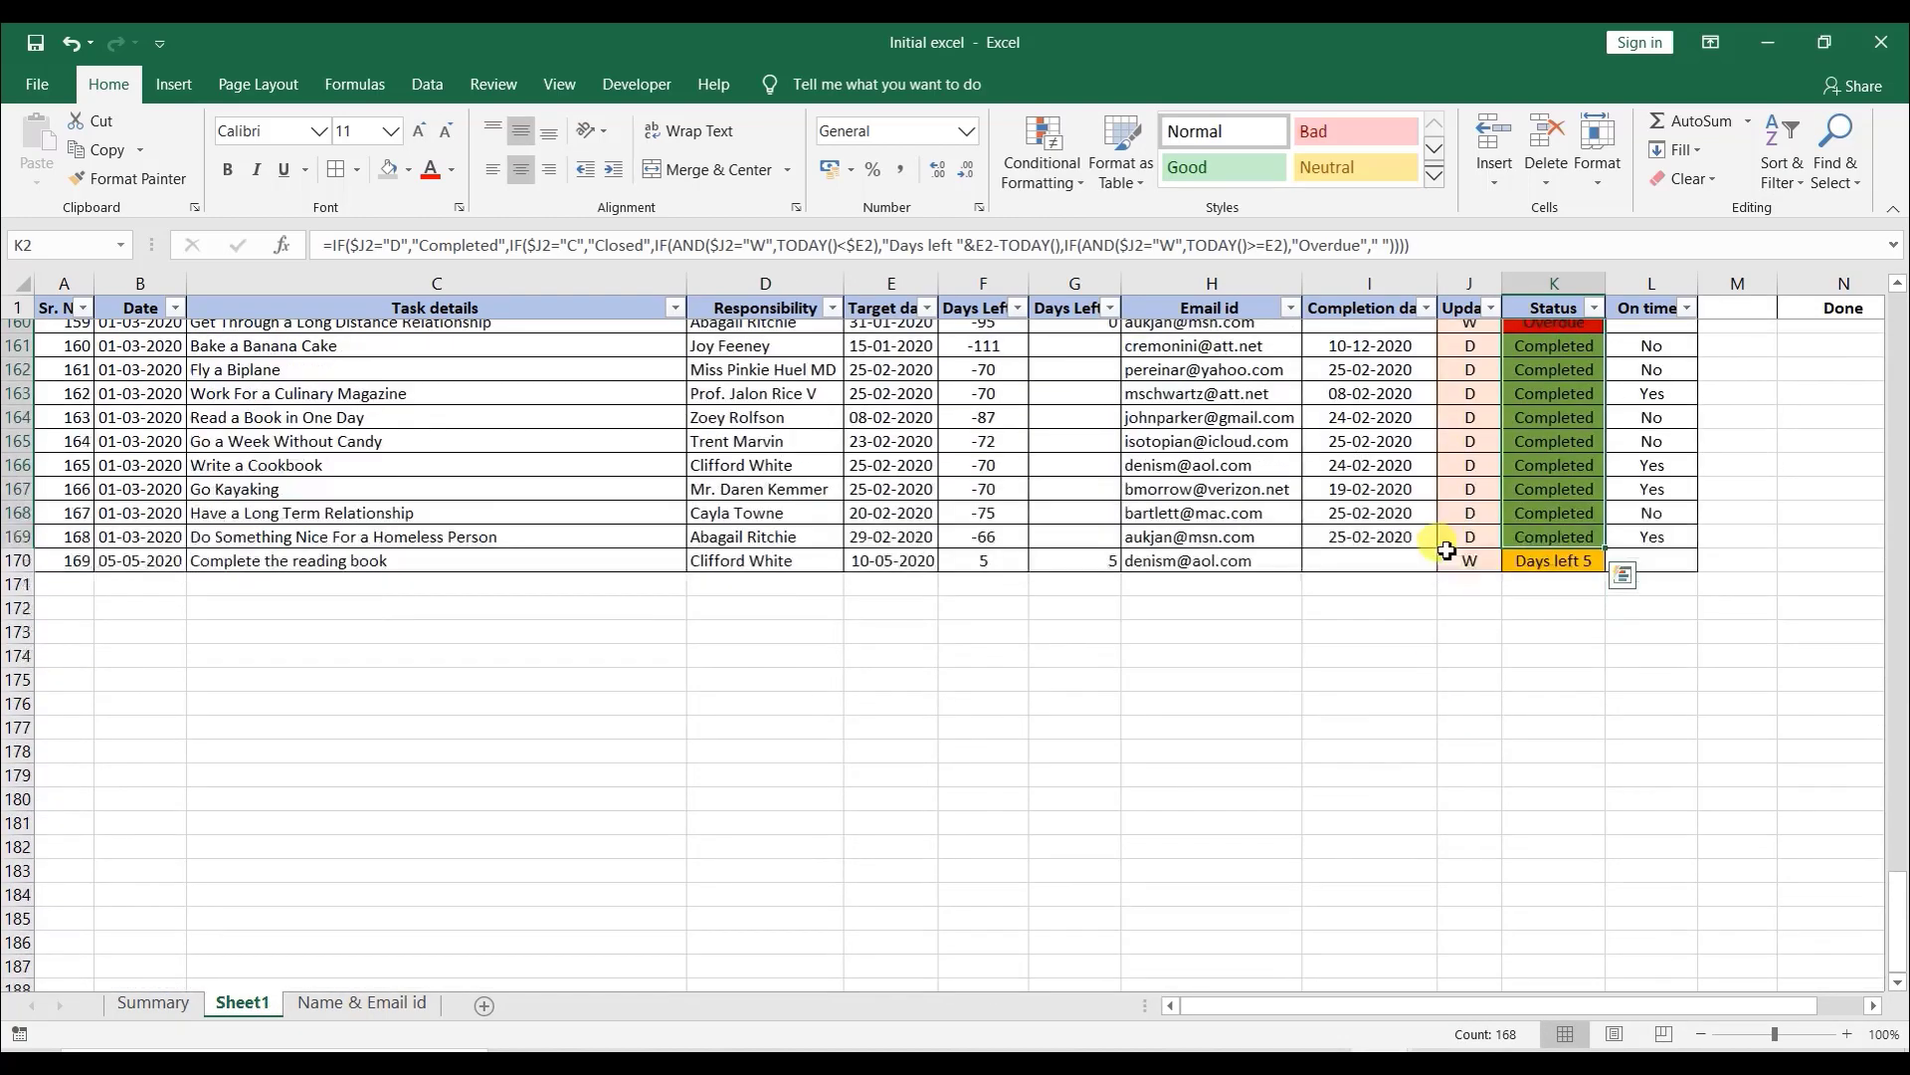
left_click(1471, 645)
key("Delete")
left_click(1462, 712)
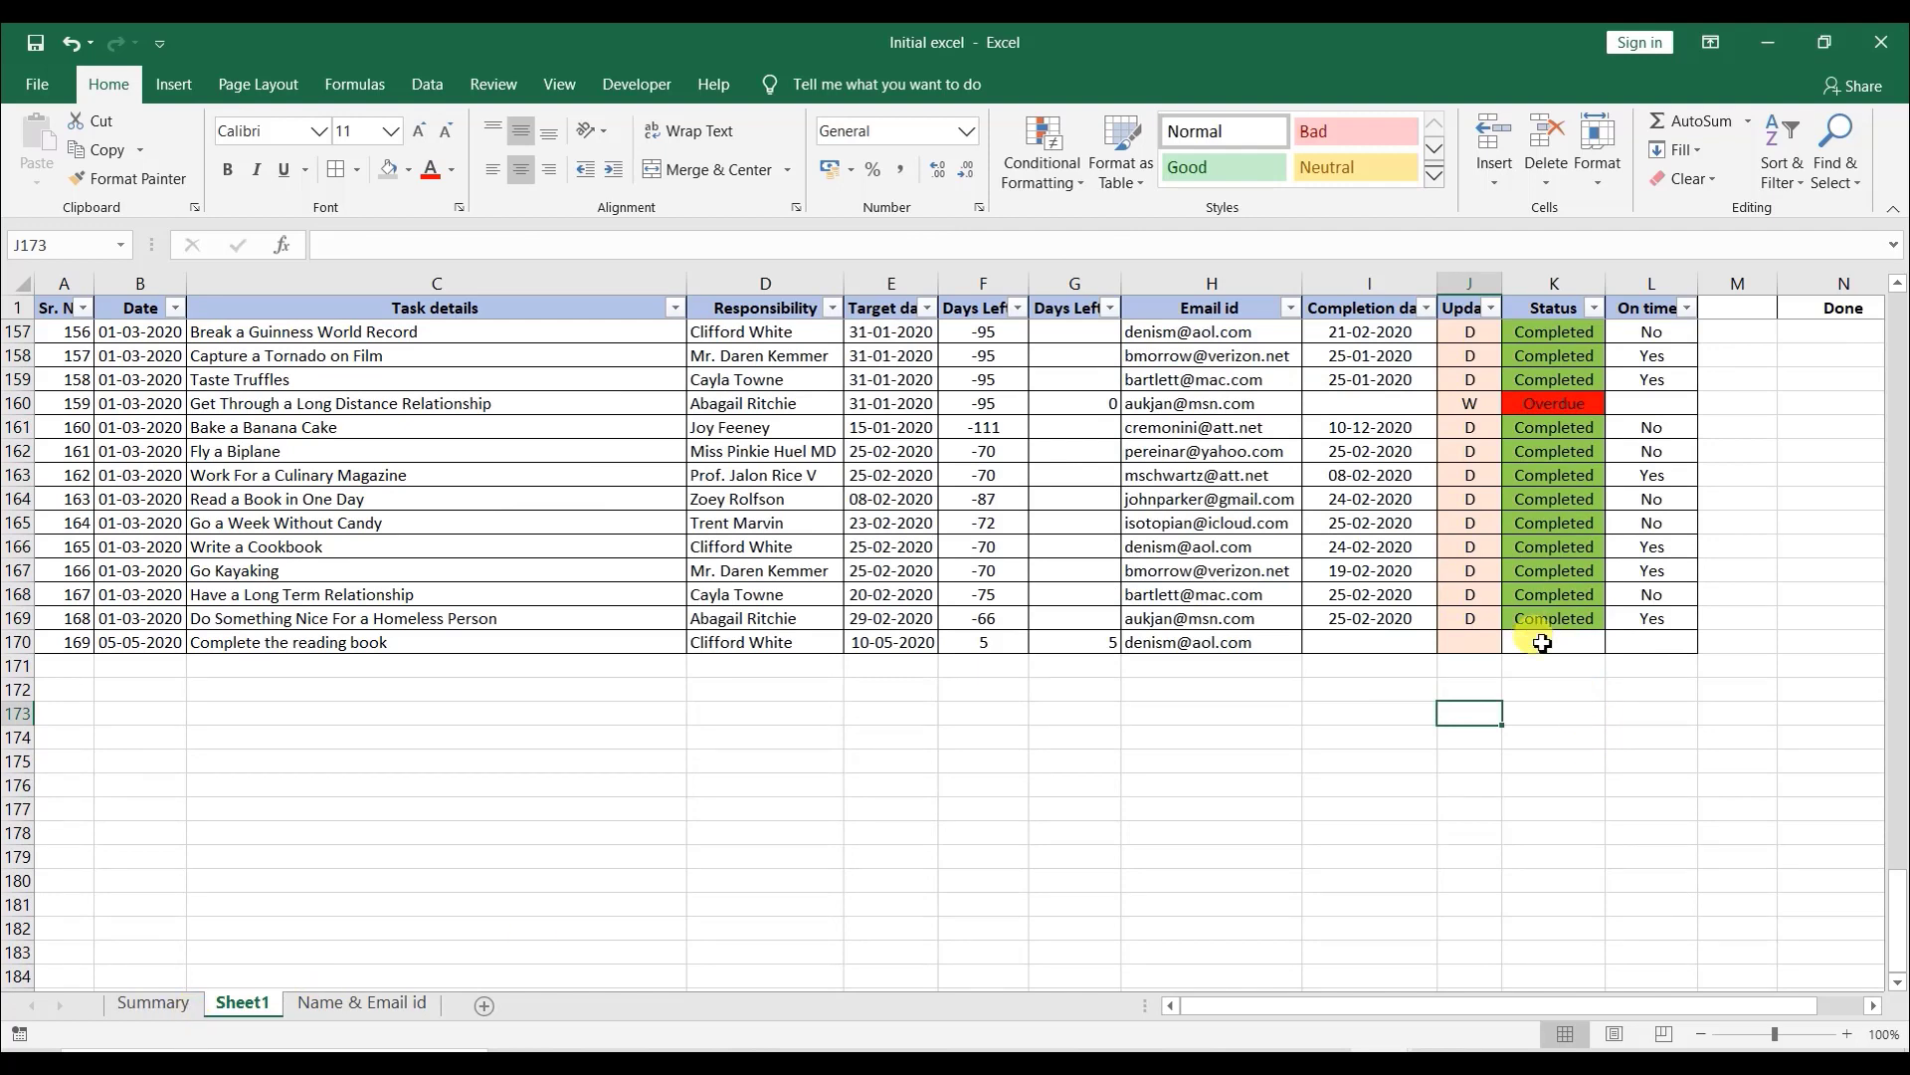
- Review the Summary counts and compare the sum of the status counts with the total task count
left_click(152, 1003)
left_click(609, 550)
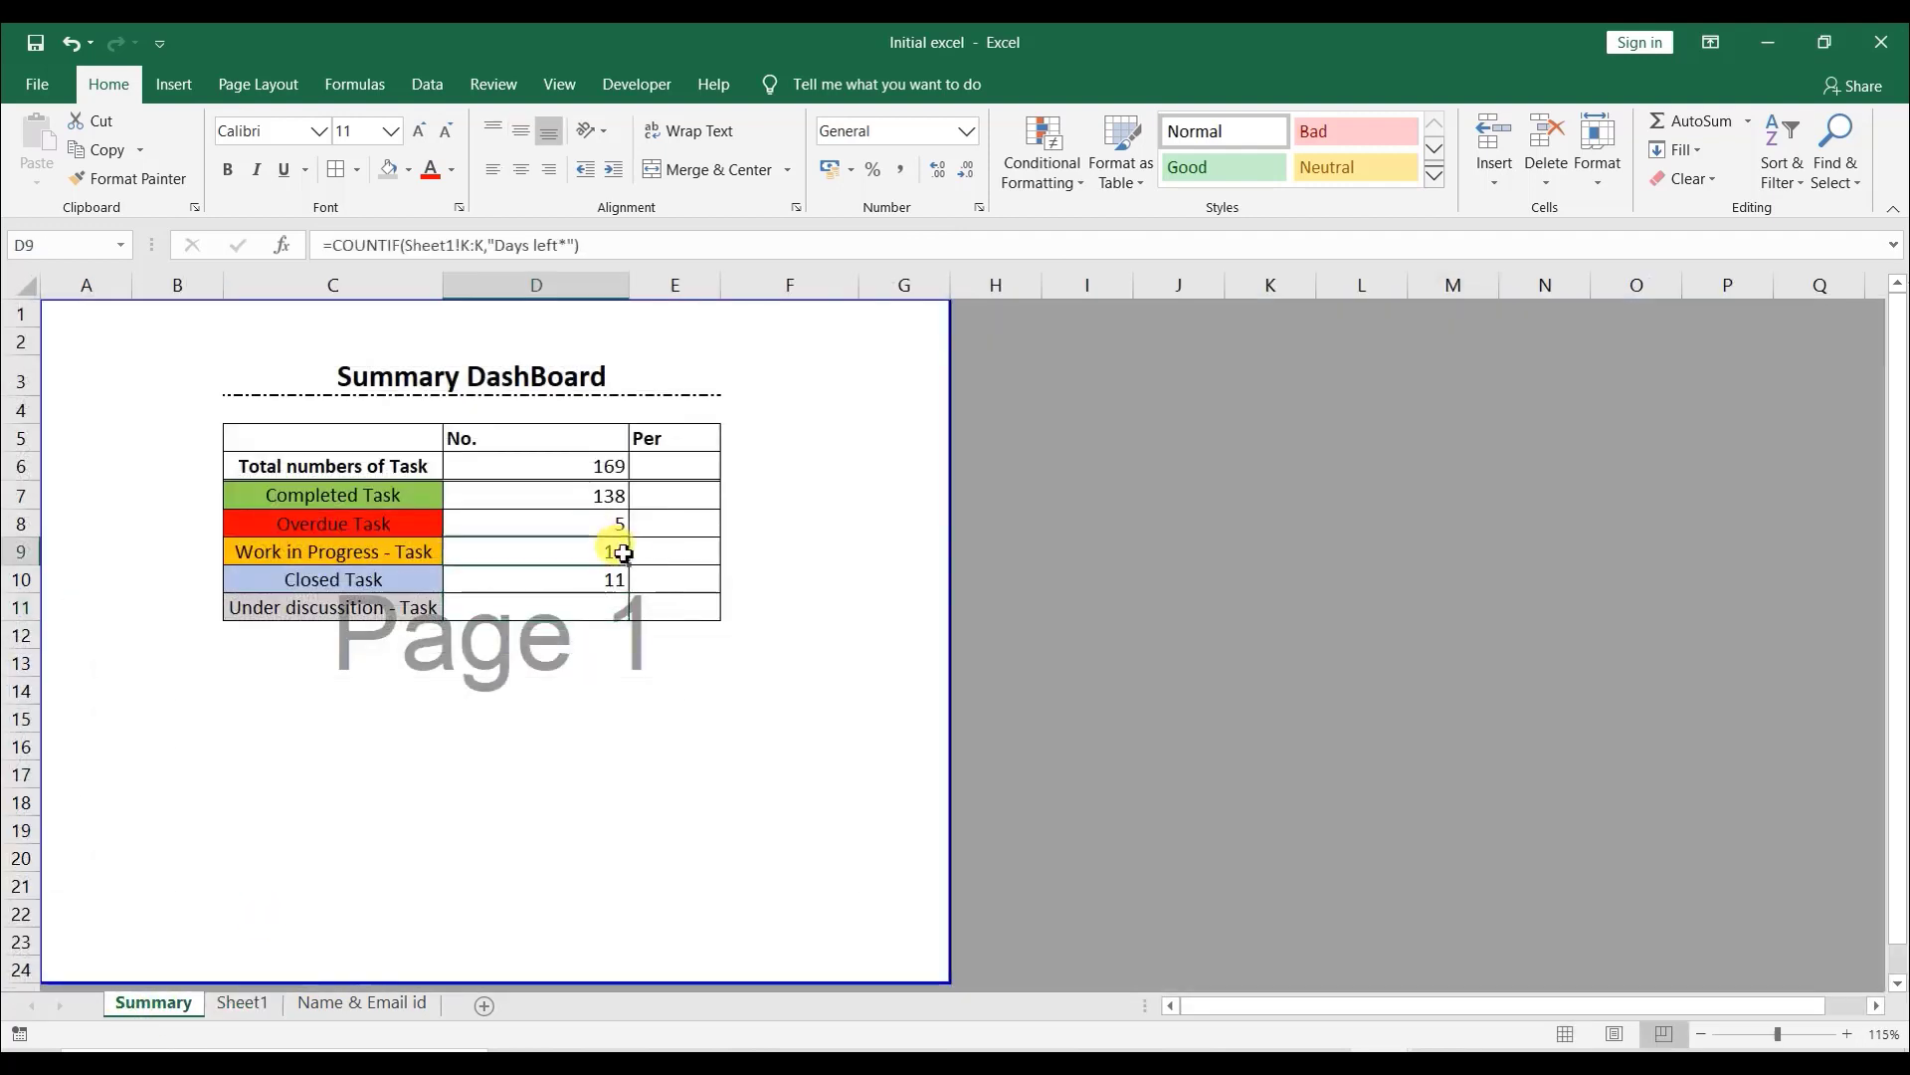
left_click(590, 605)
left_click_drag(585, 492, 609, 582)
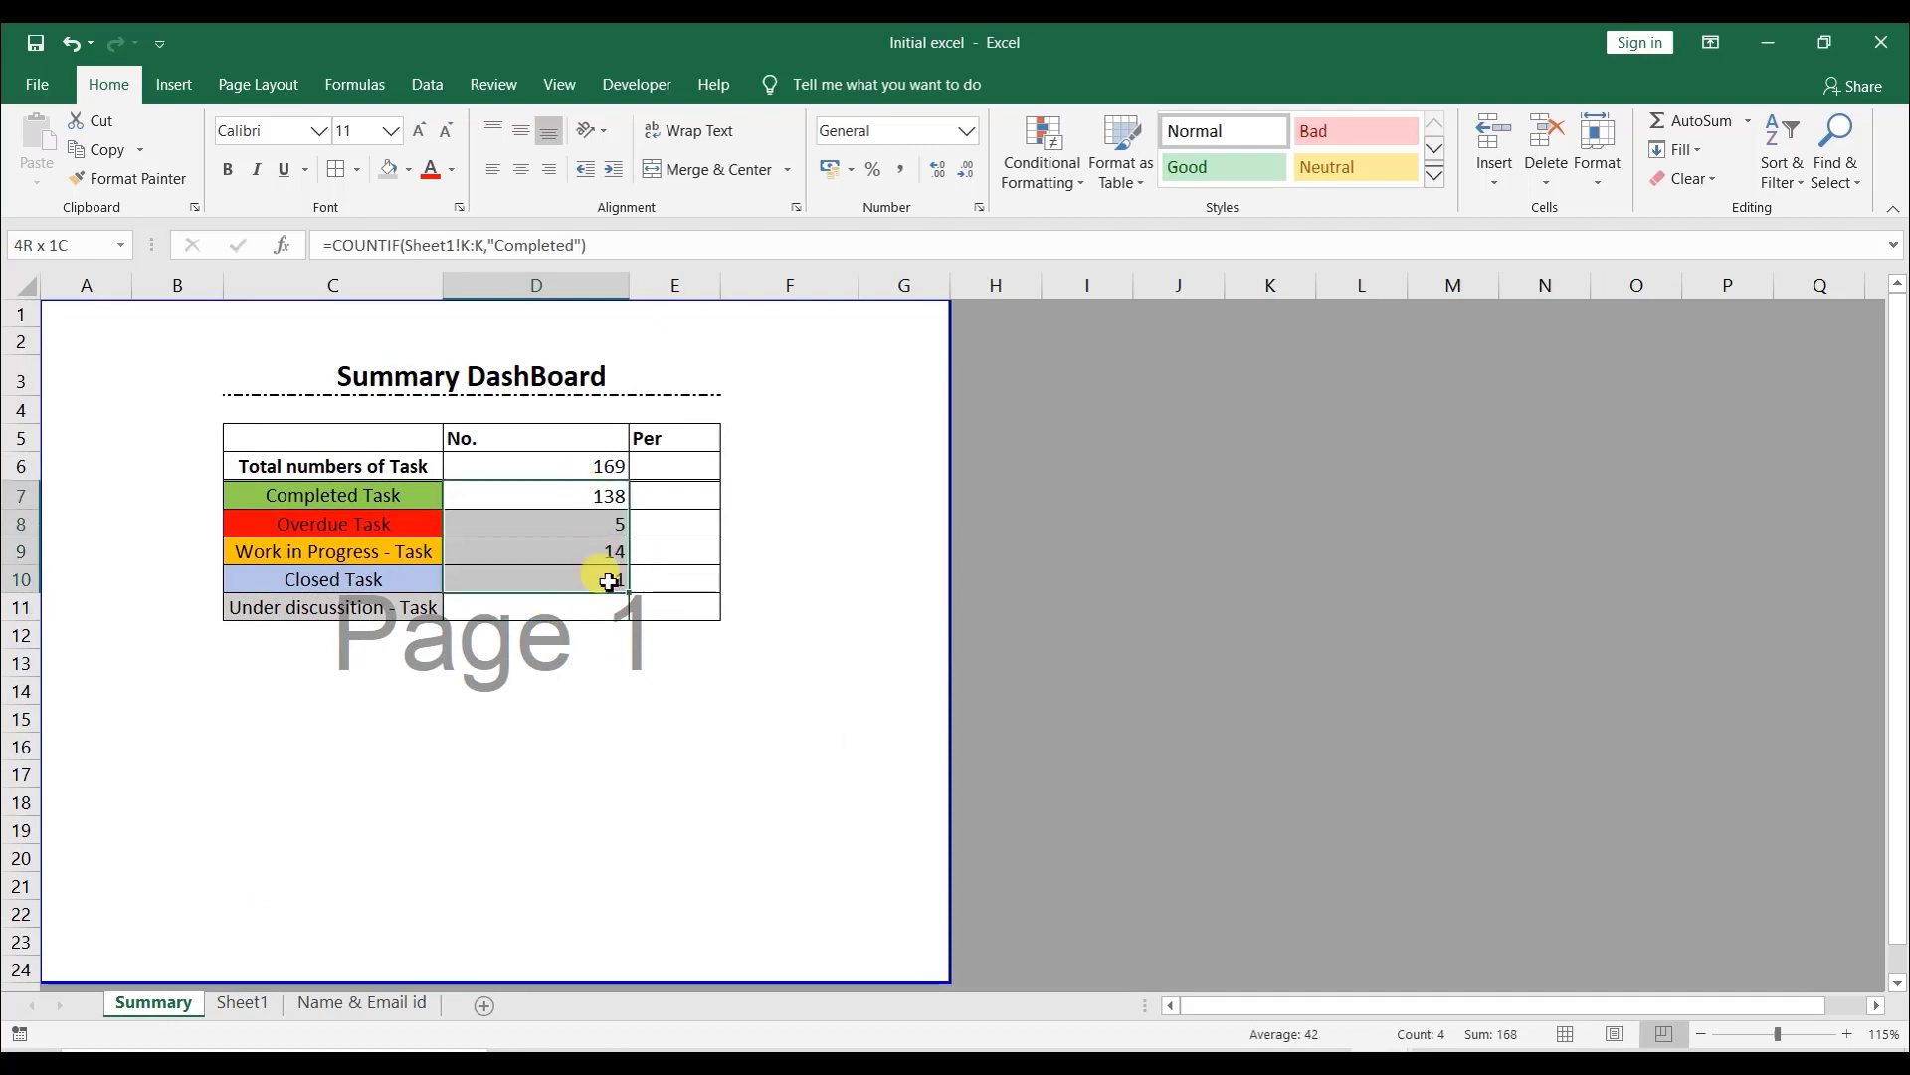
left_click(590, 468)
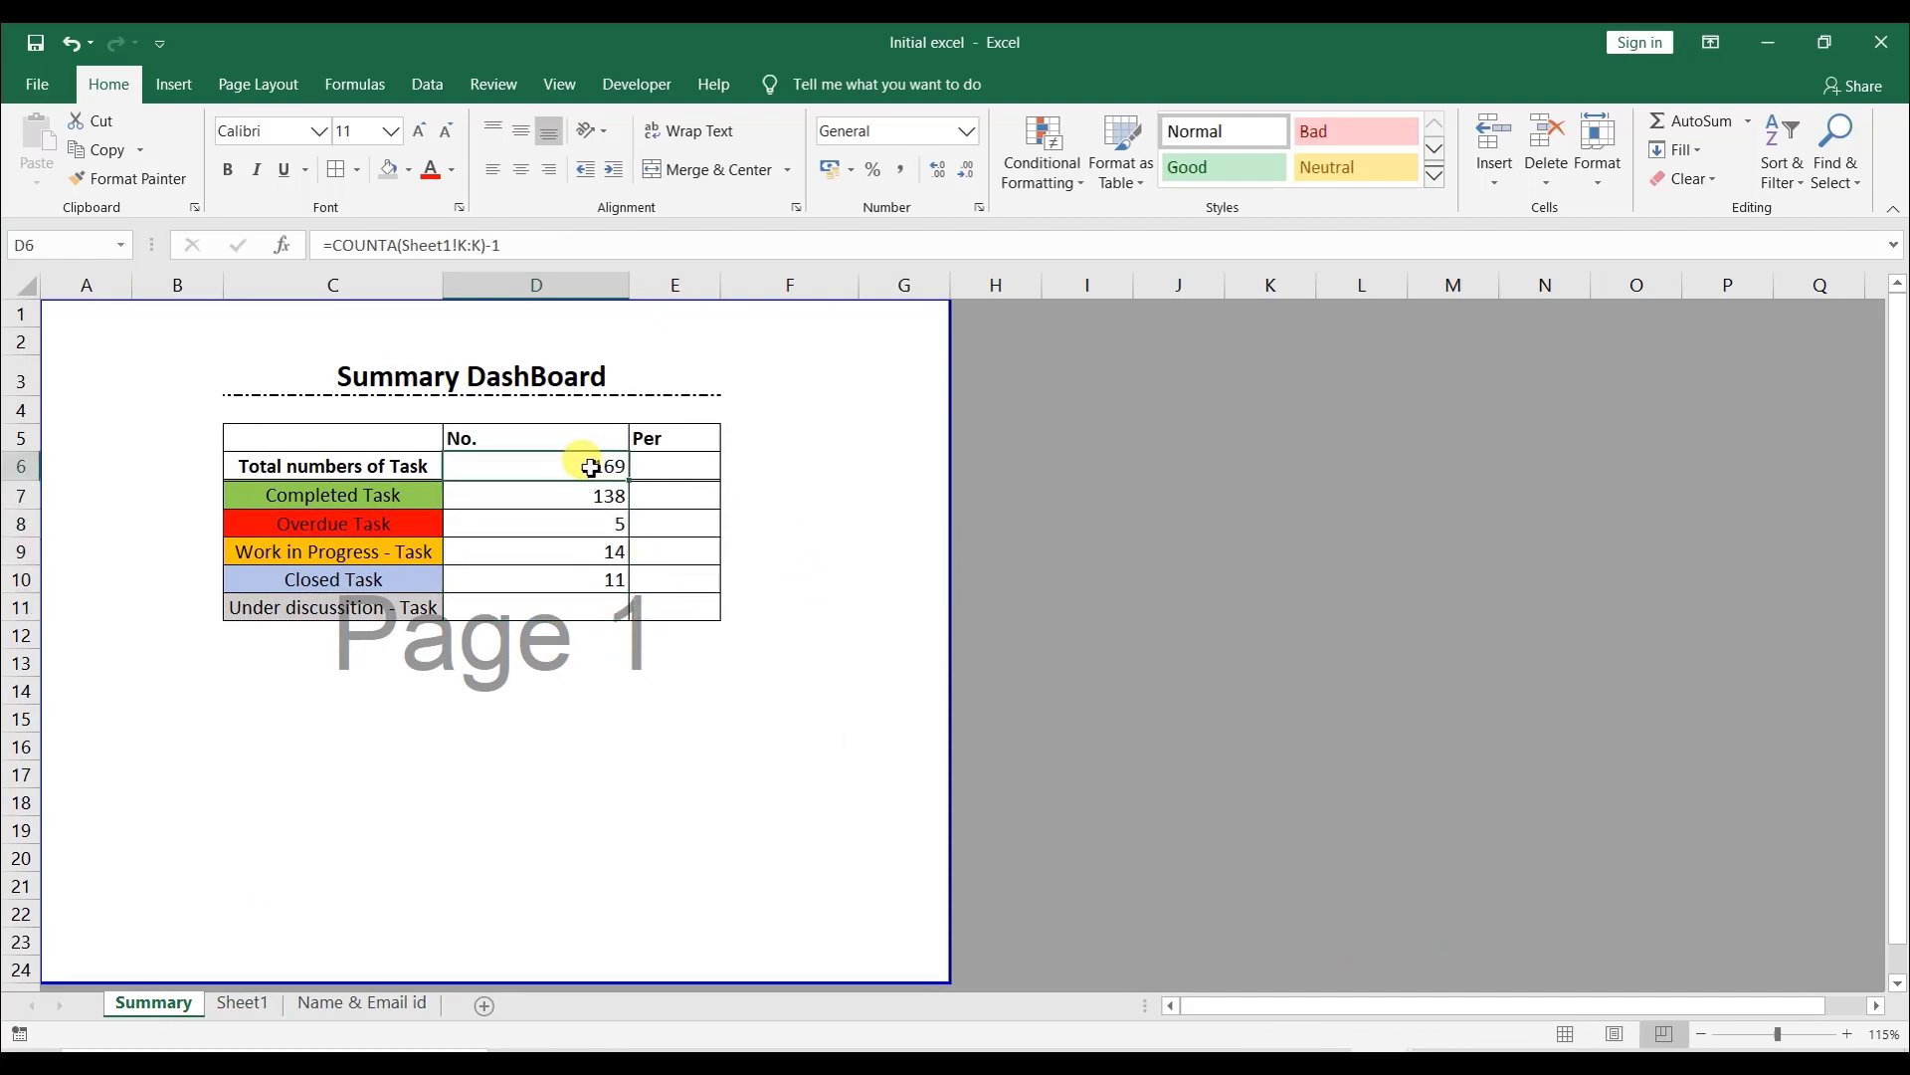
left_click(564, 609)
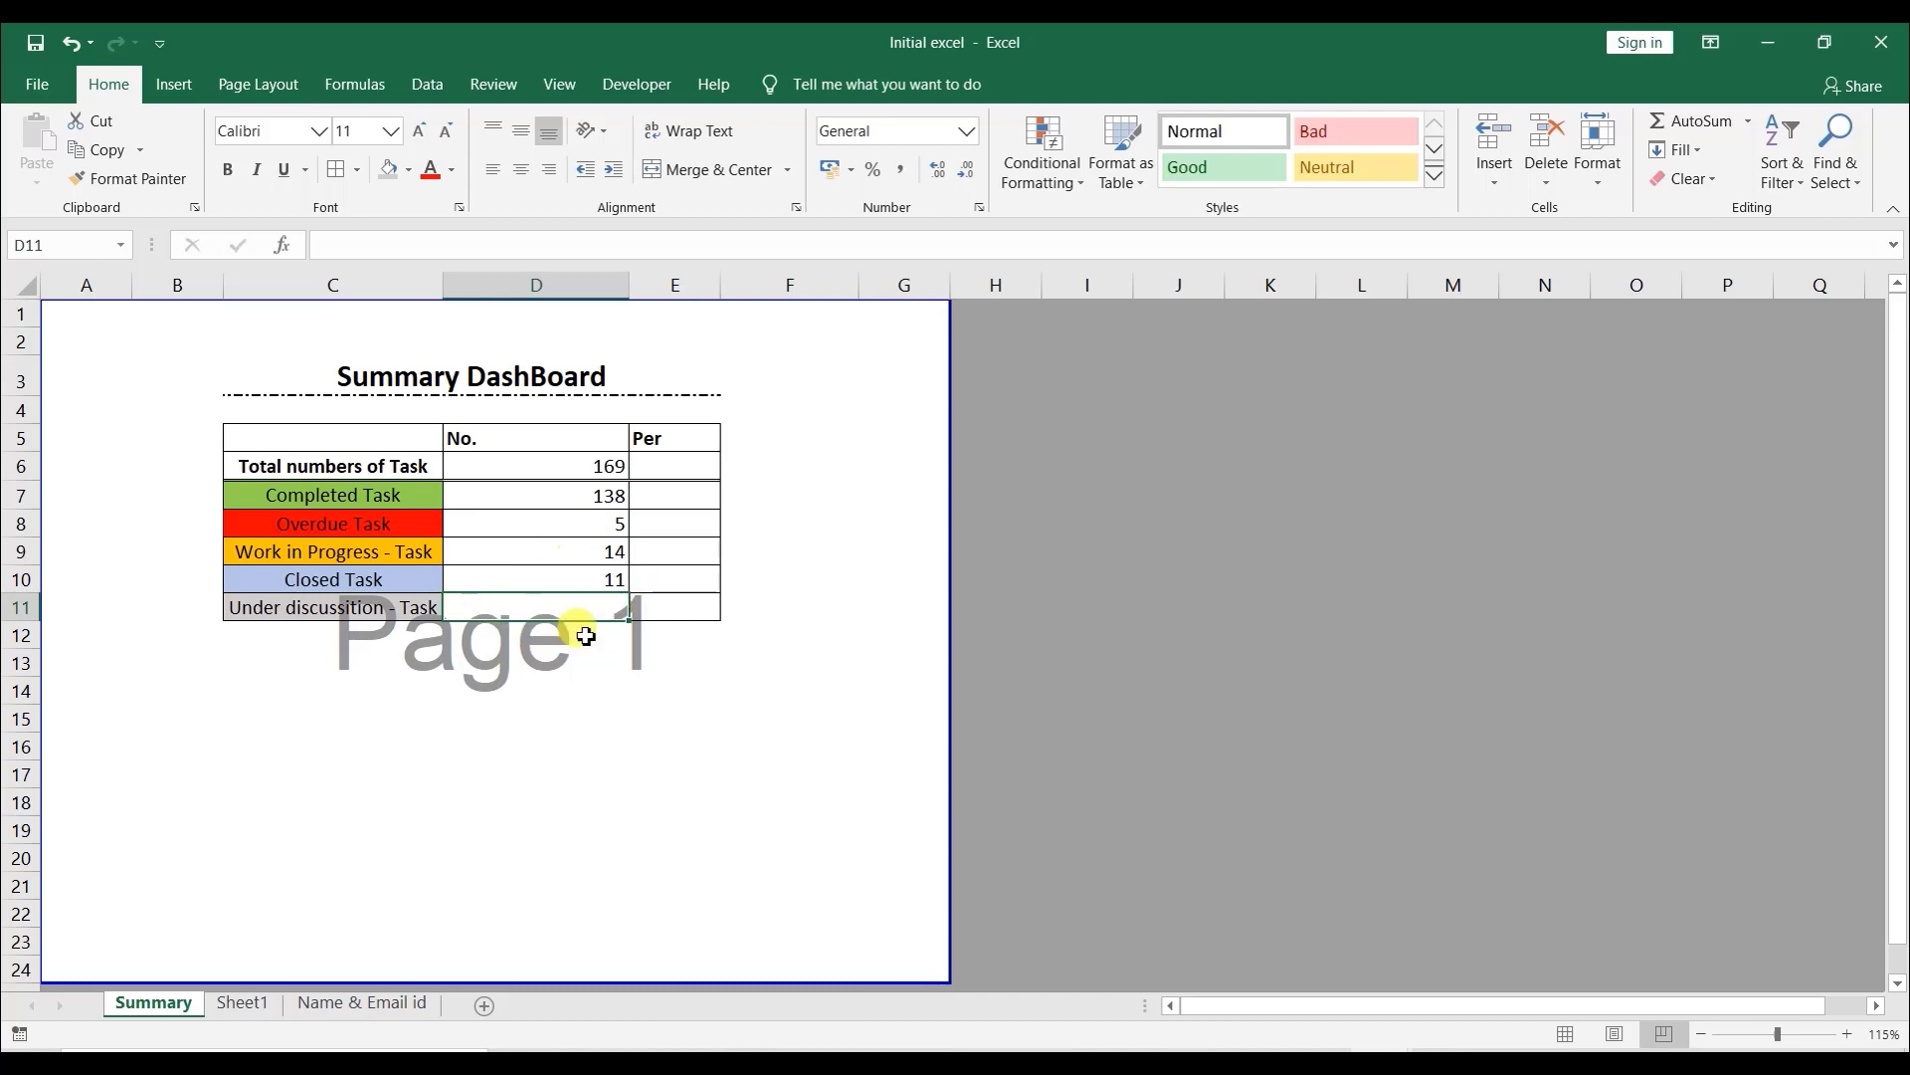
- Fill the formula down to the Under discussion count and change its criterion to a single space " "
key("ctrl+d")
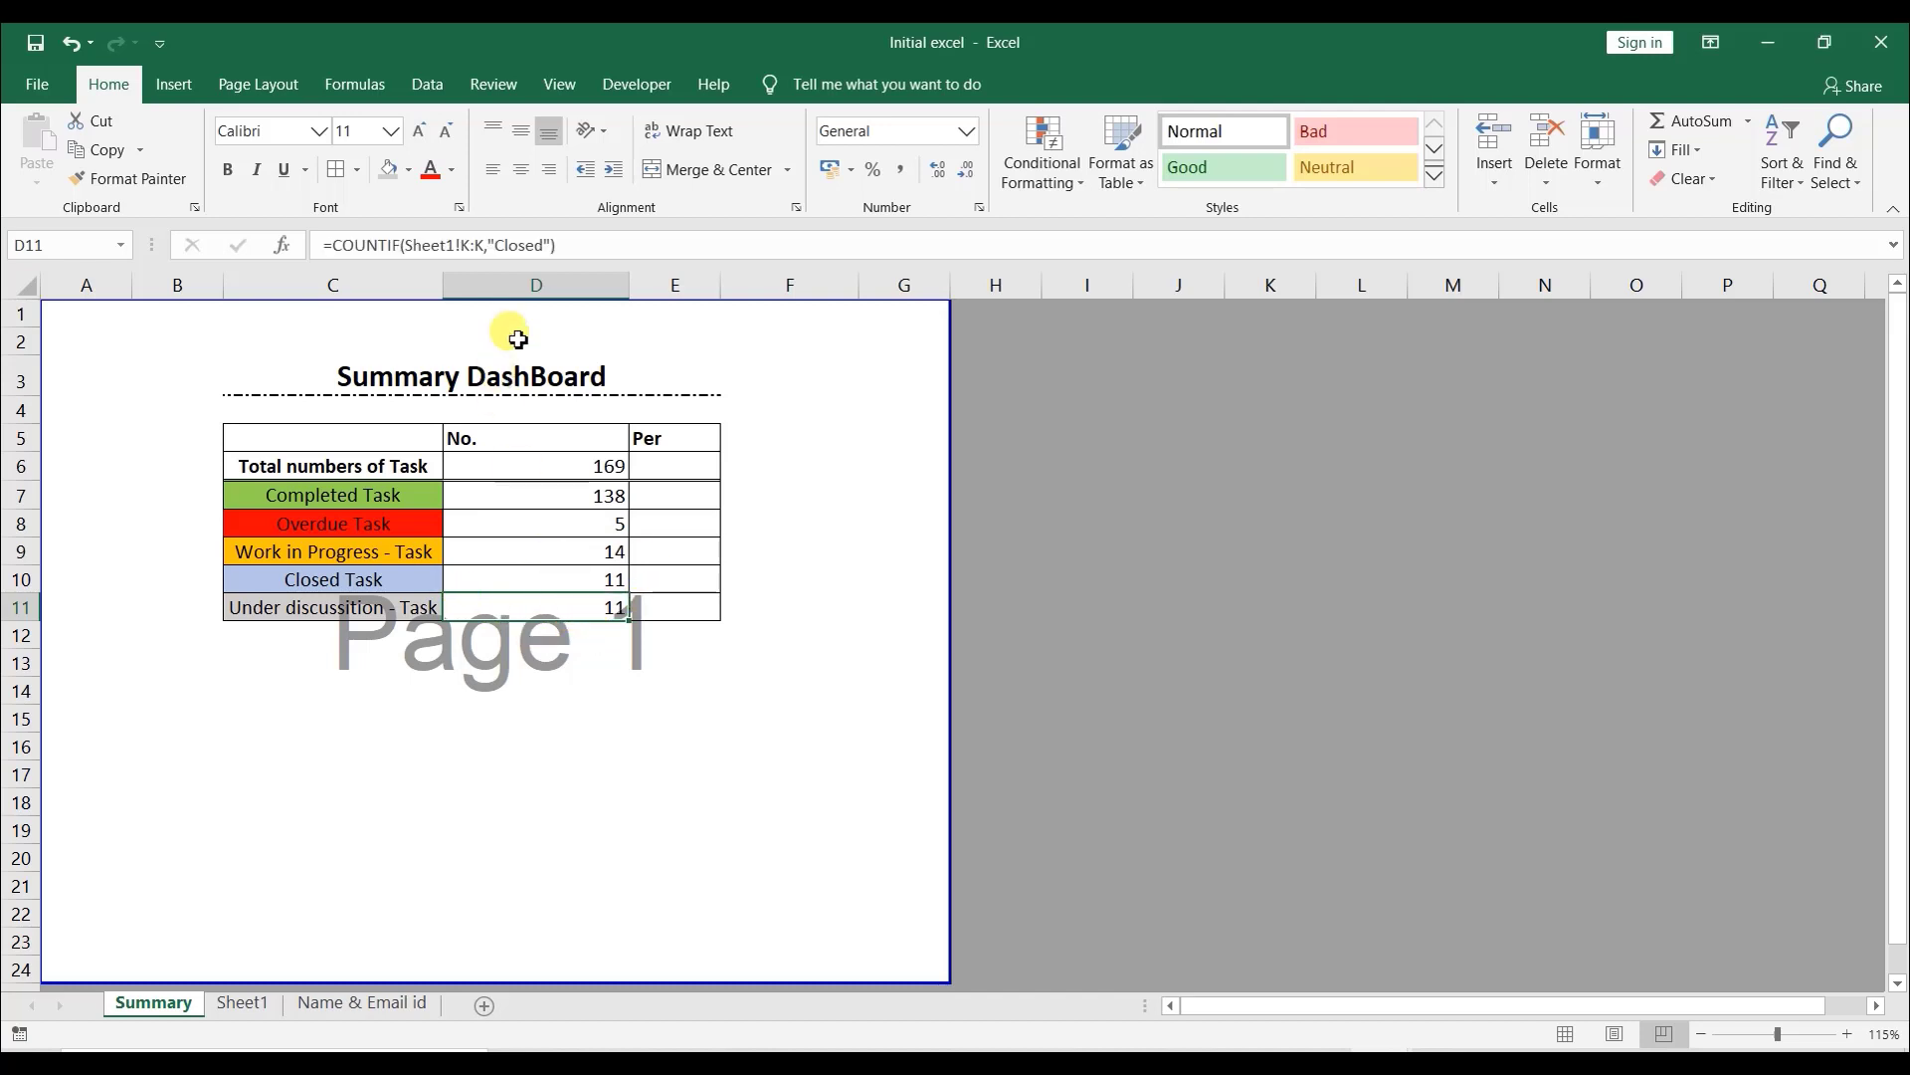
left_click(542, 246)
double_click(513, 246)
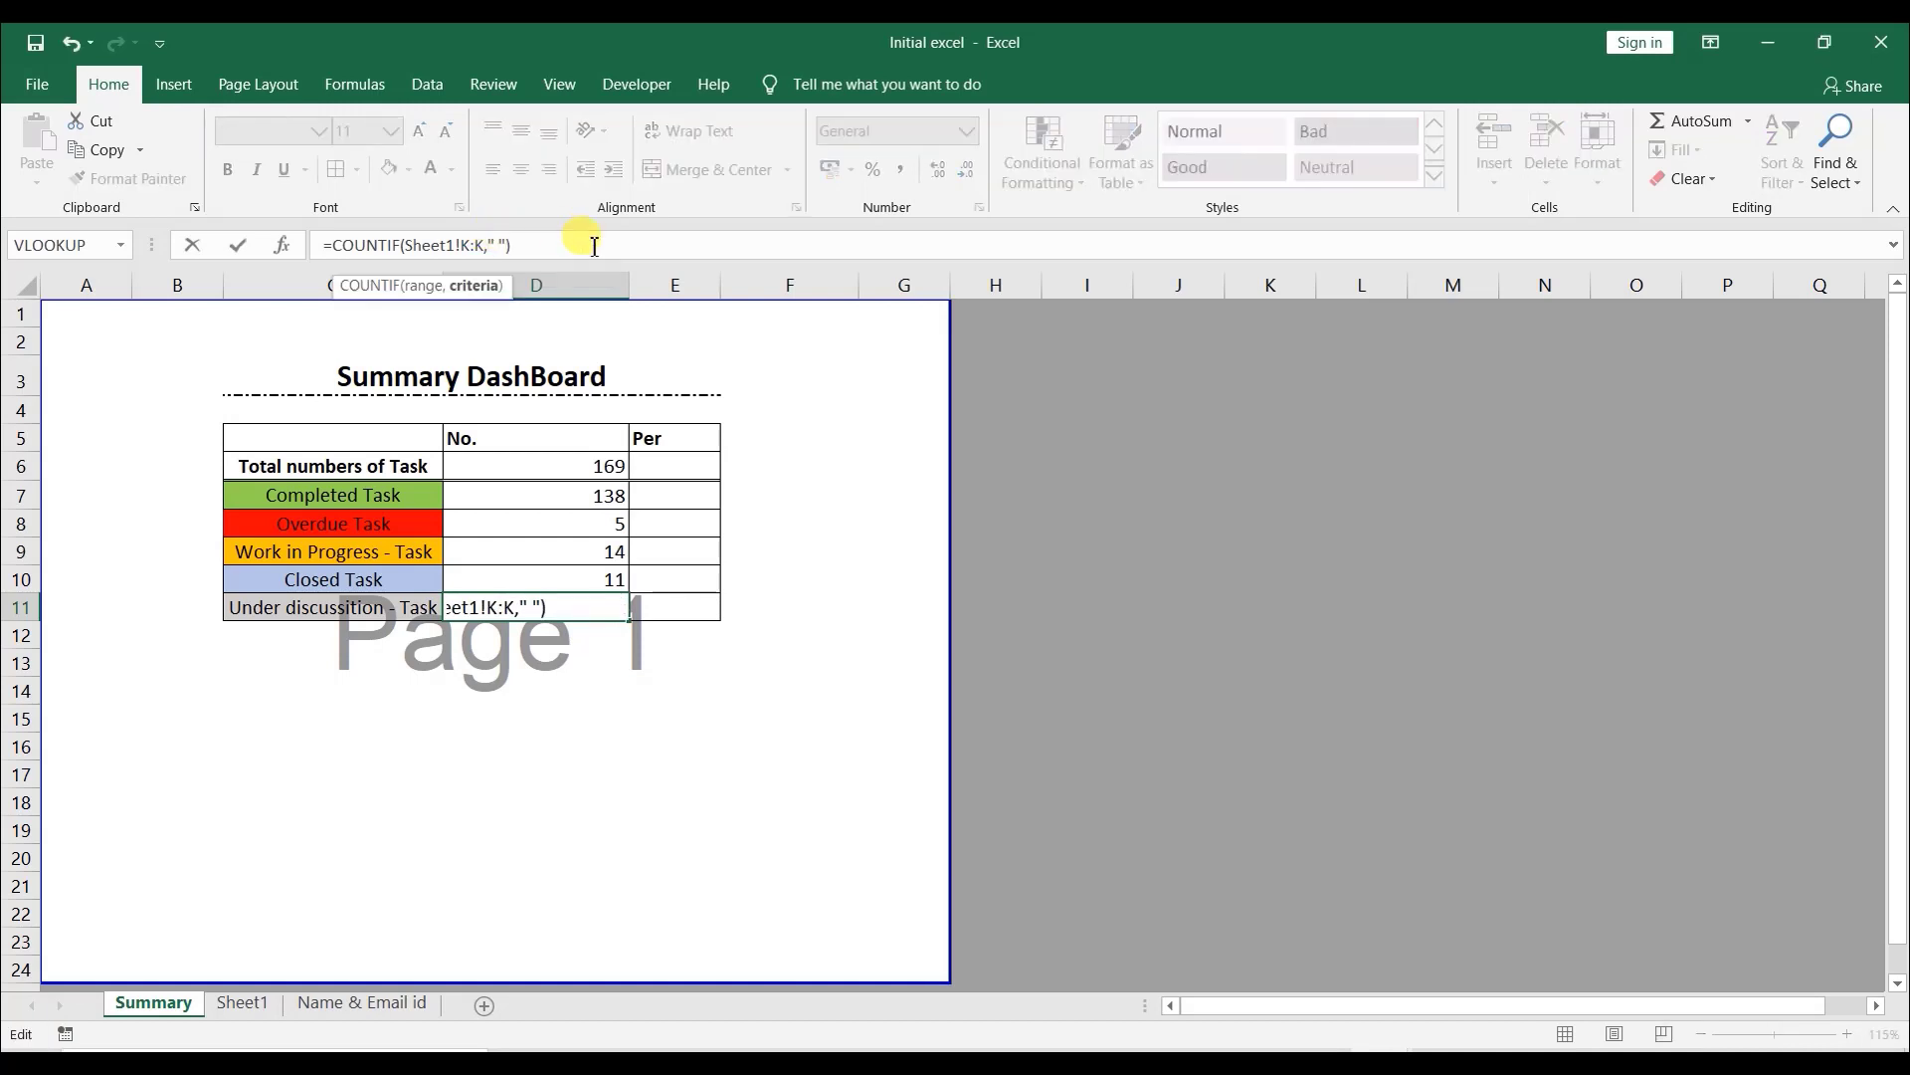
key("Return")
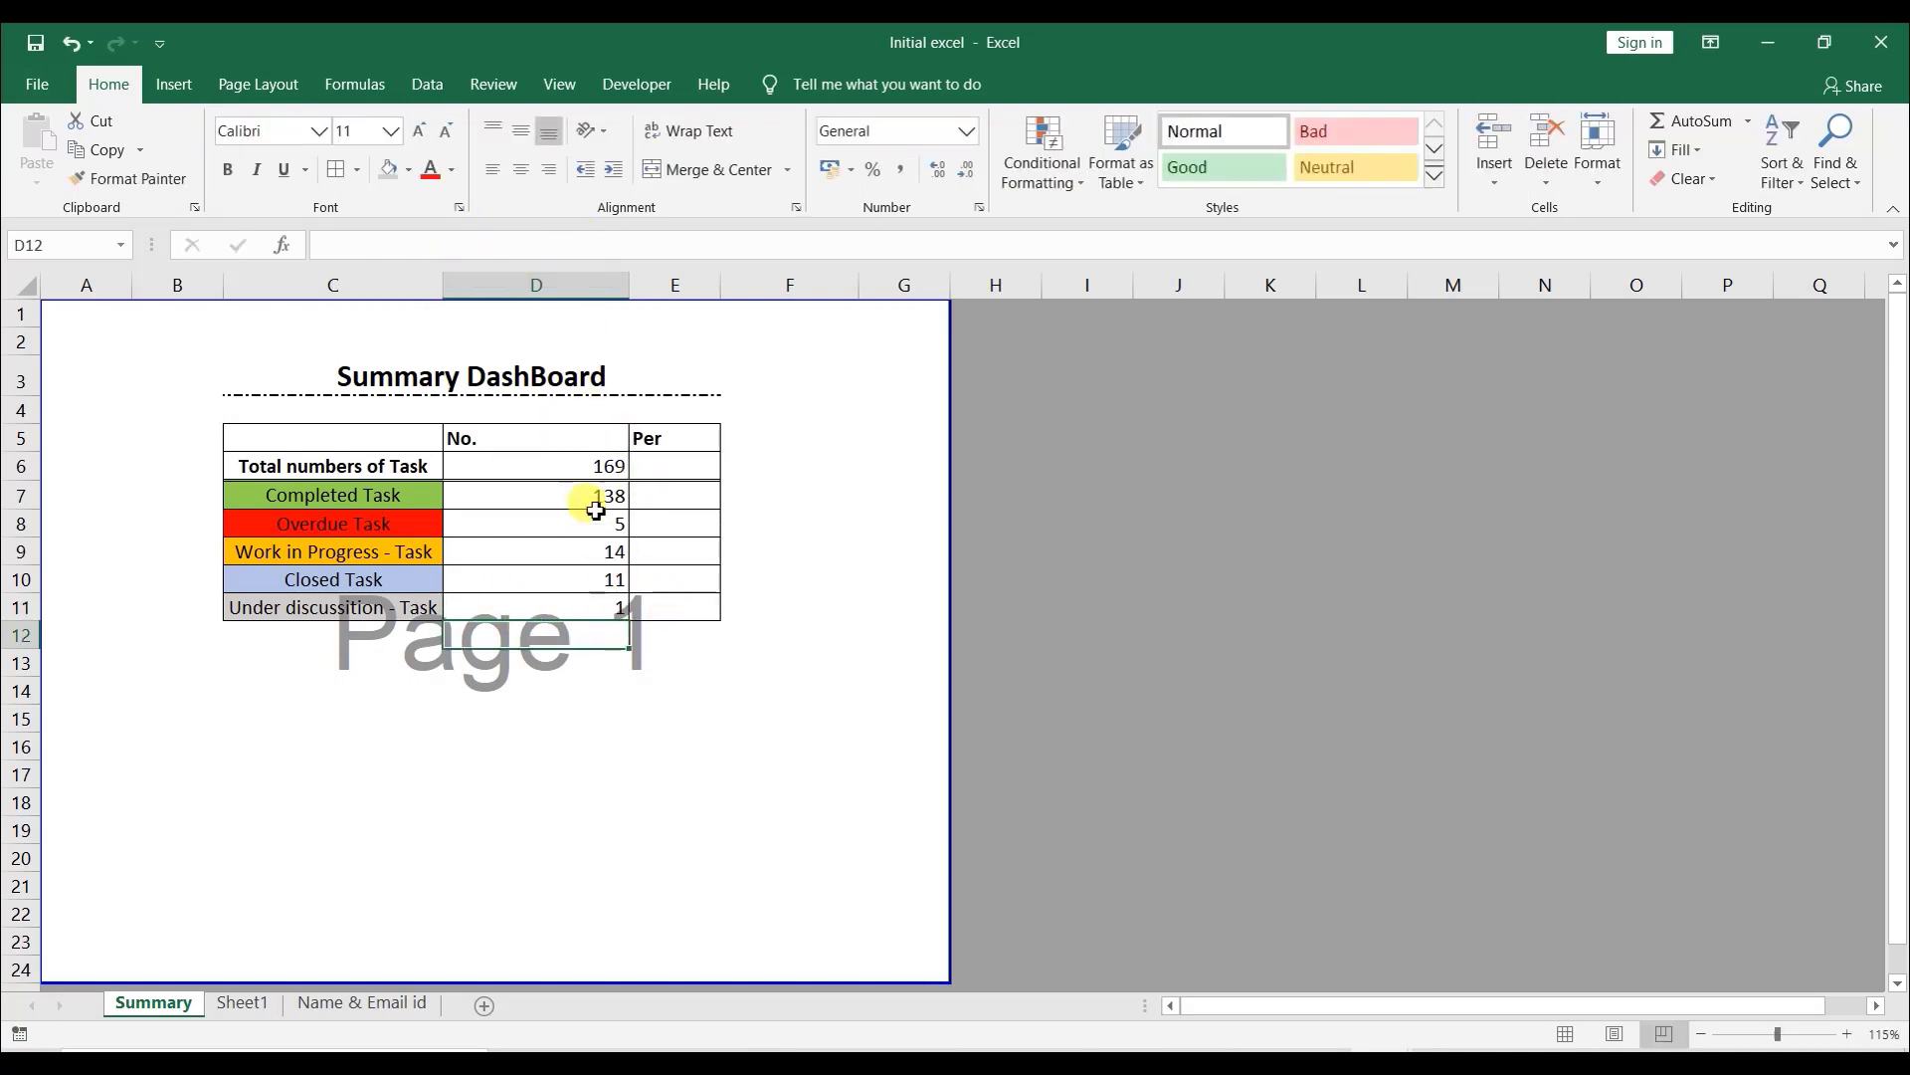
left_click(607, 606)
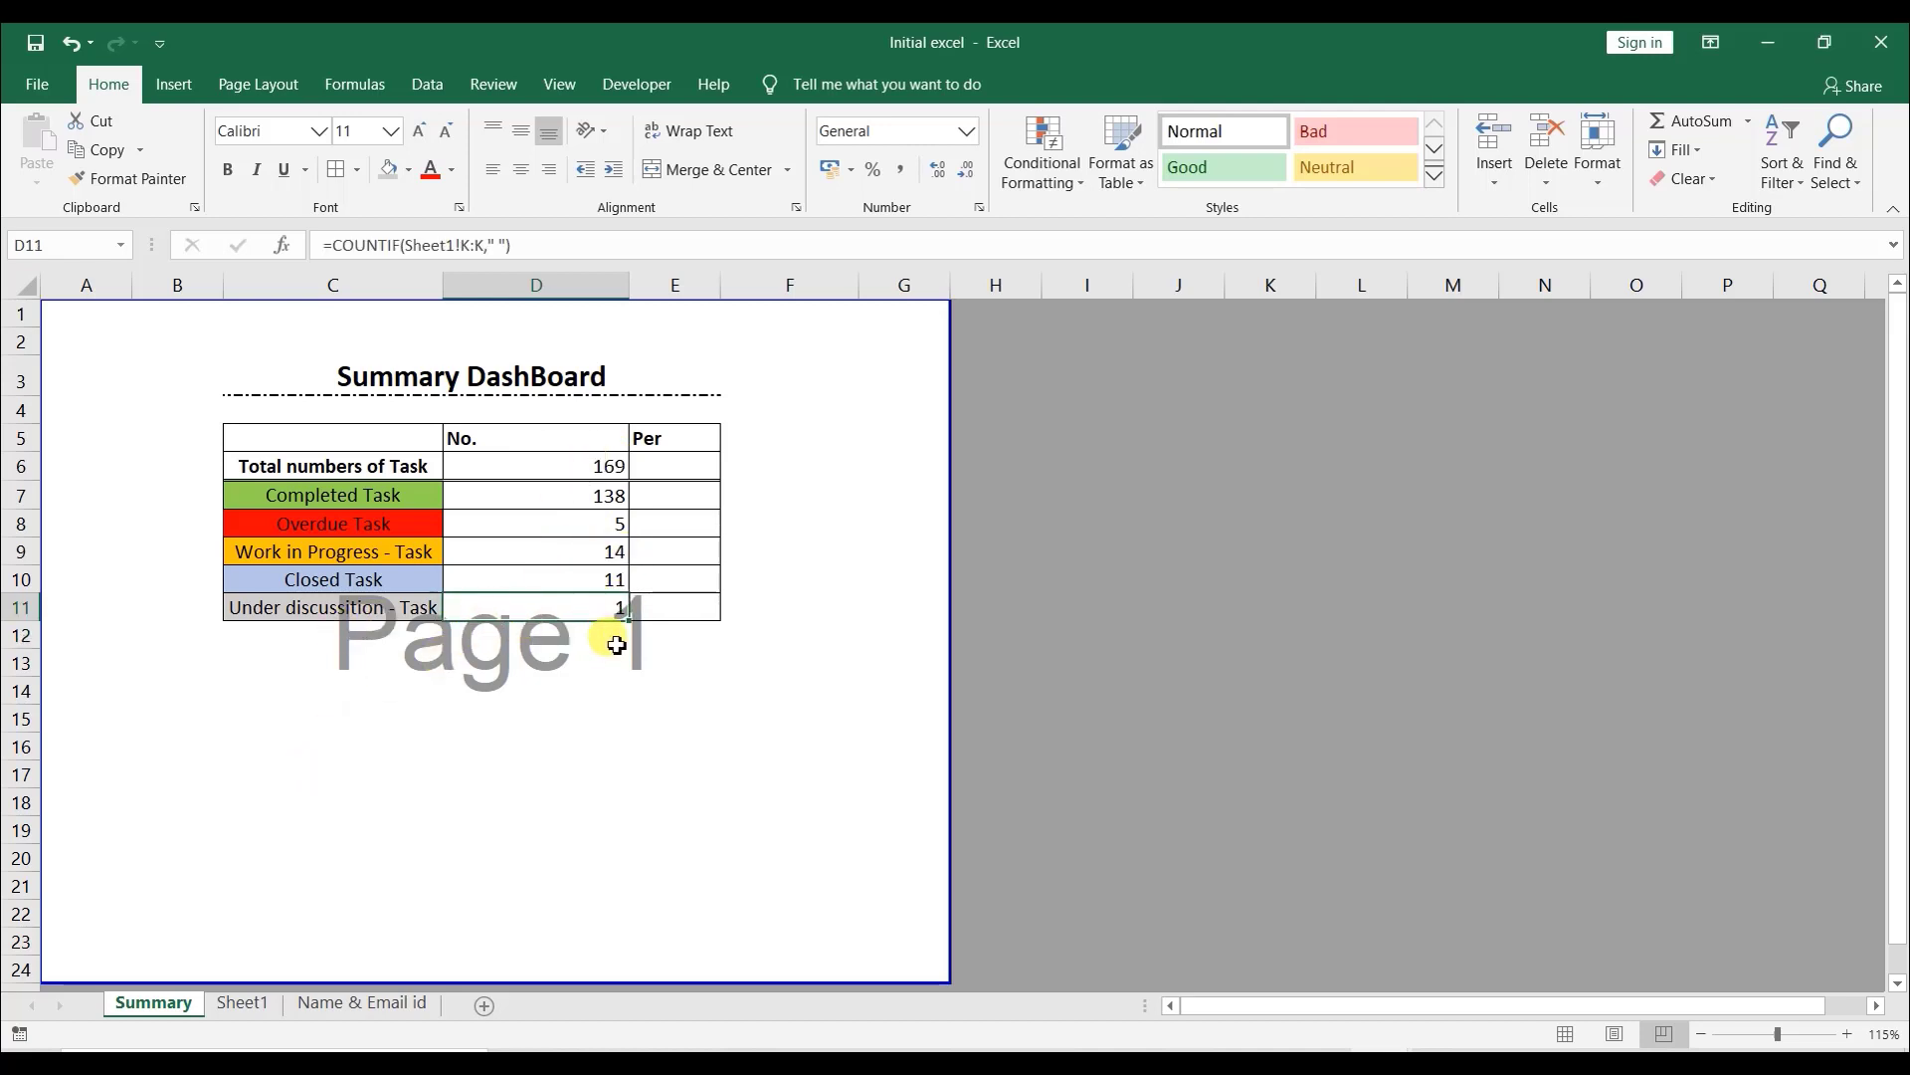
- On Sheet1, re-enter W as the update code of the last task in row 170
left_click(261, 1003)
left_click(1471, 643)
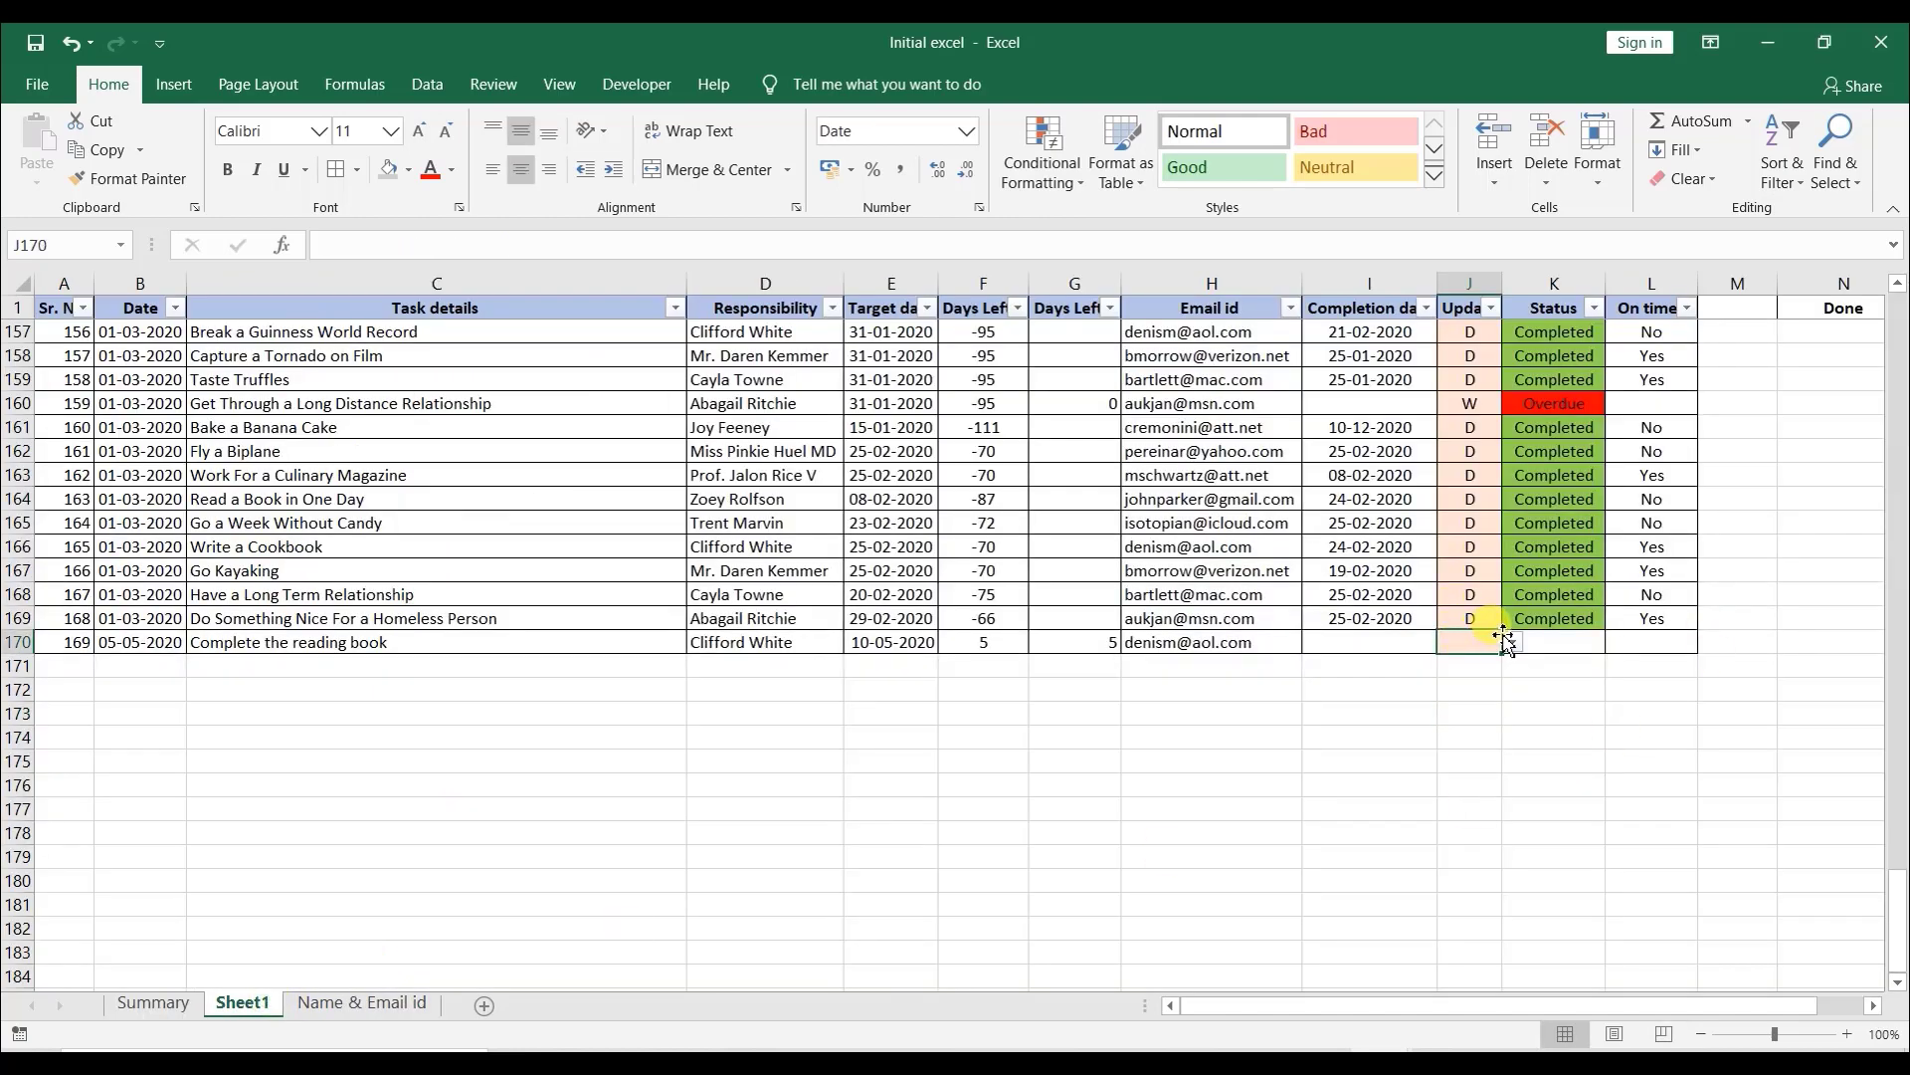
type("D")
left_click(1475, 637)
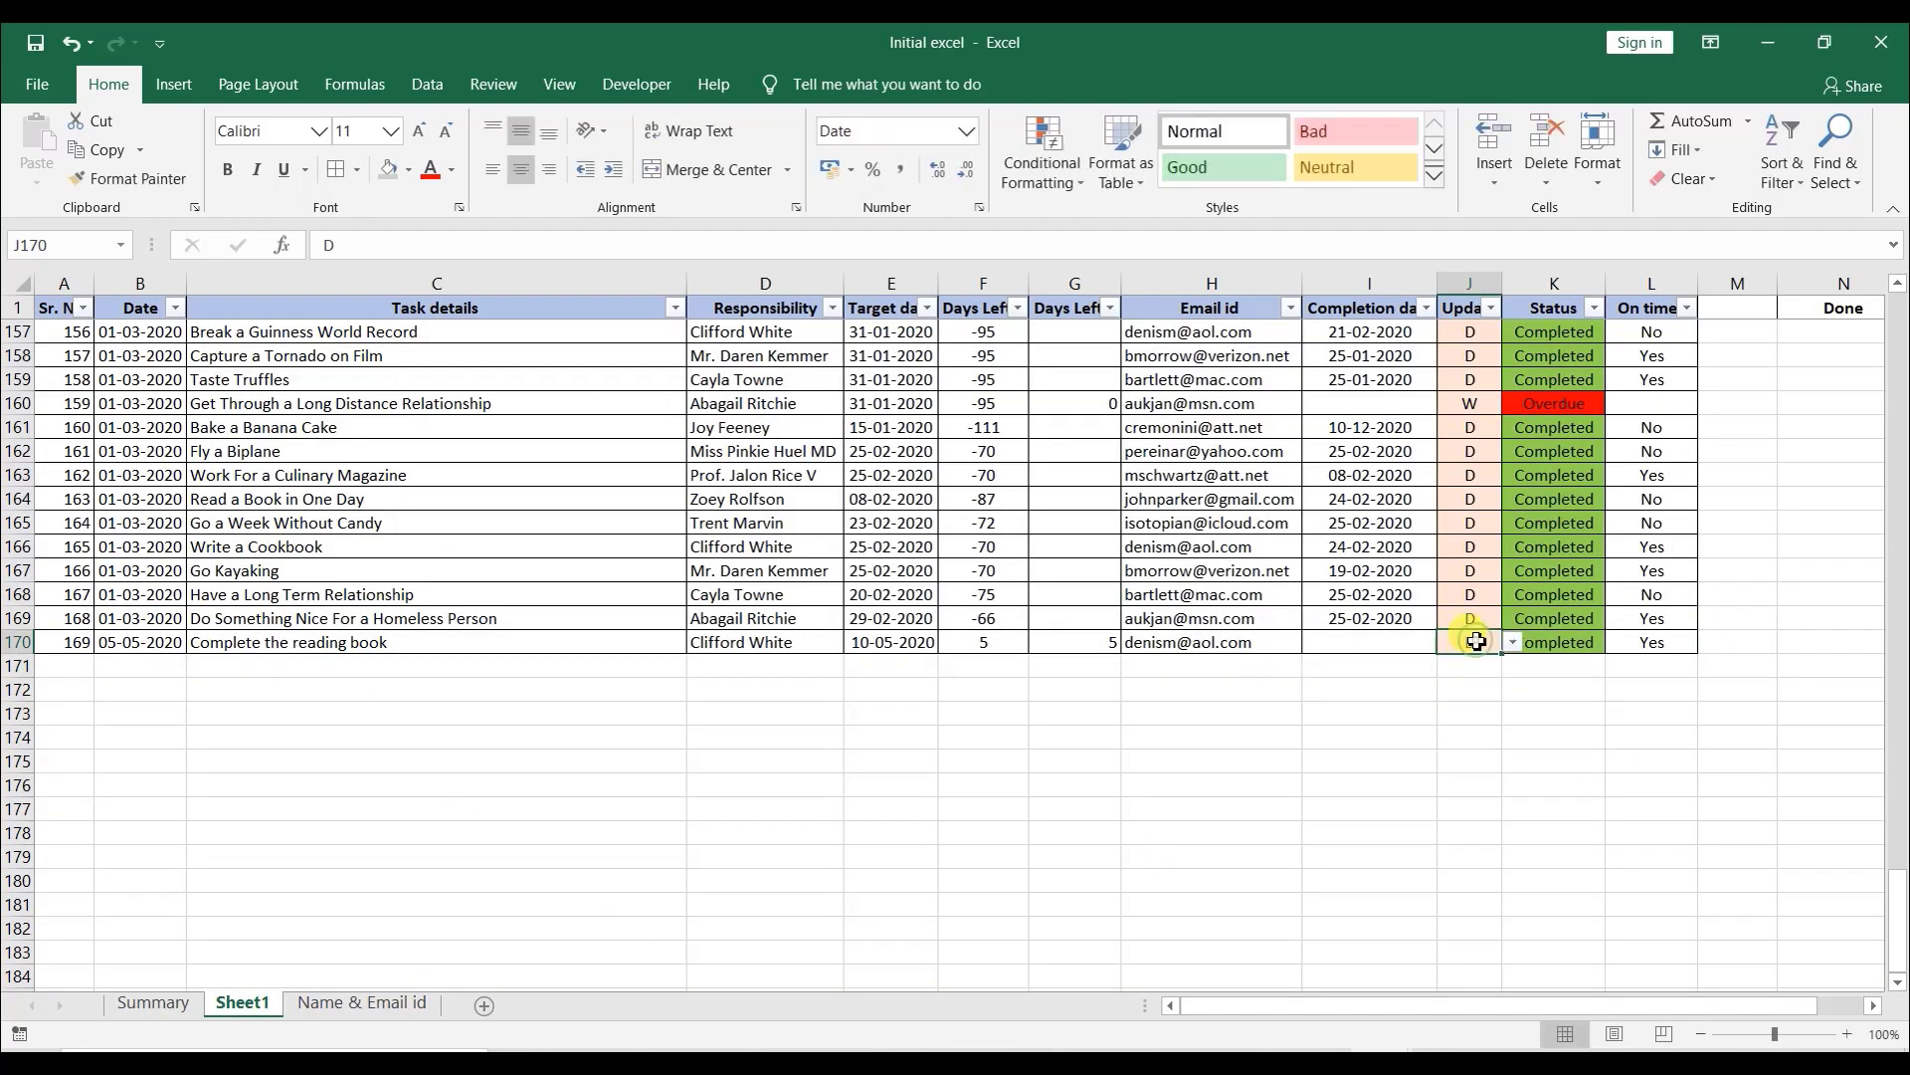
type("W")
left_click(1488, 642)
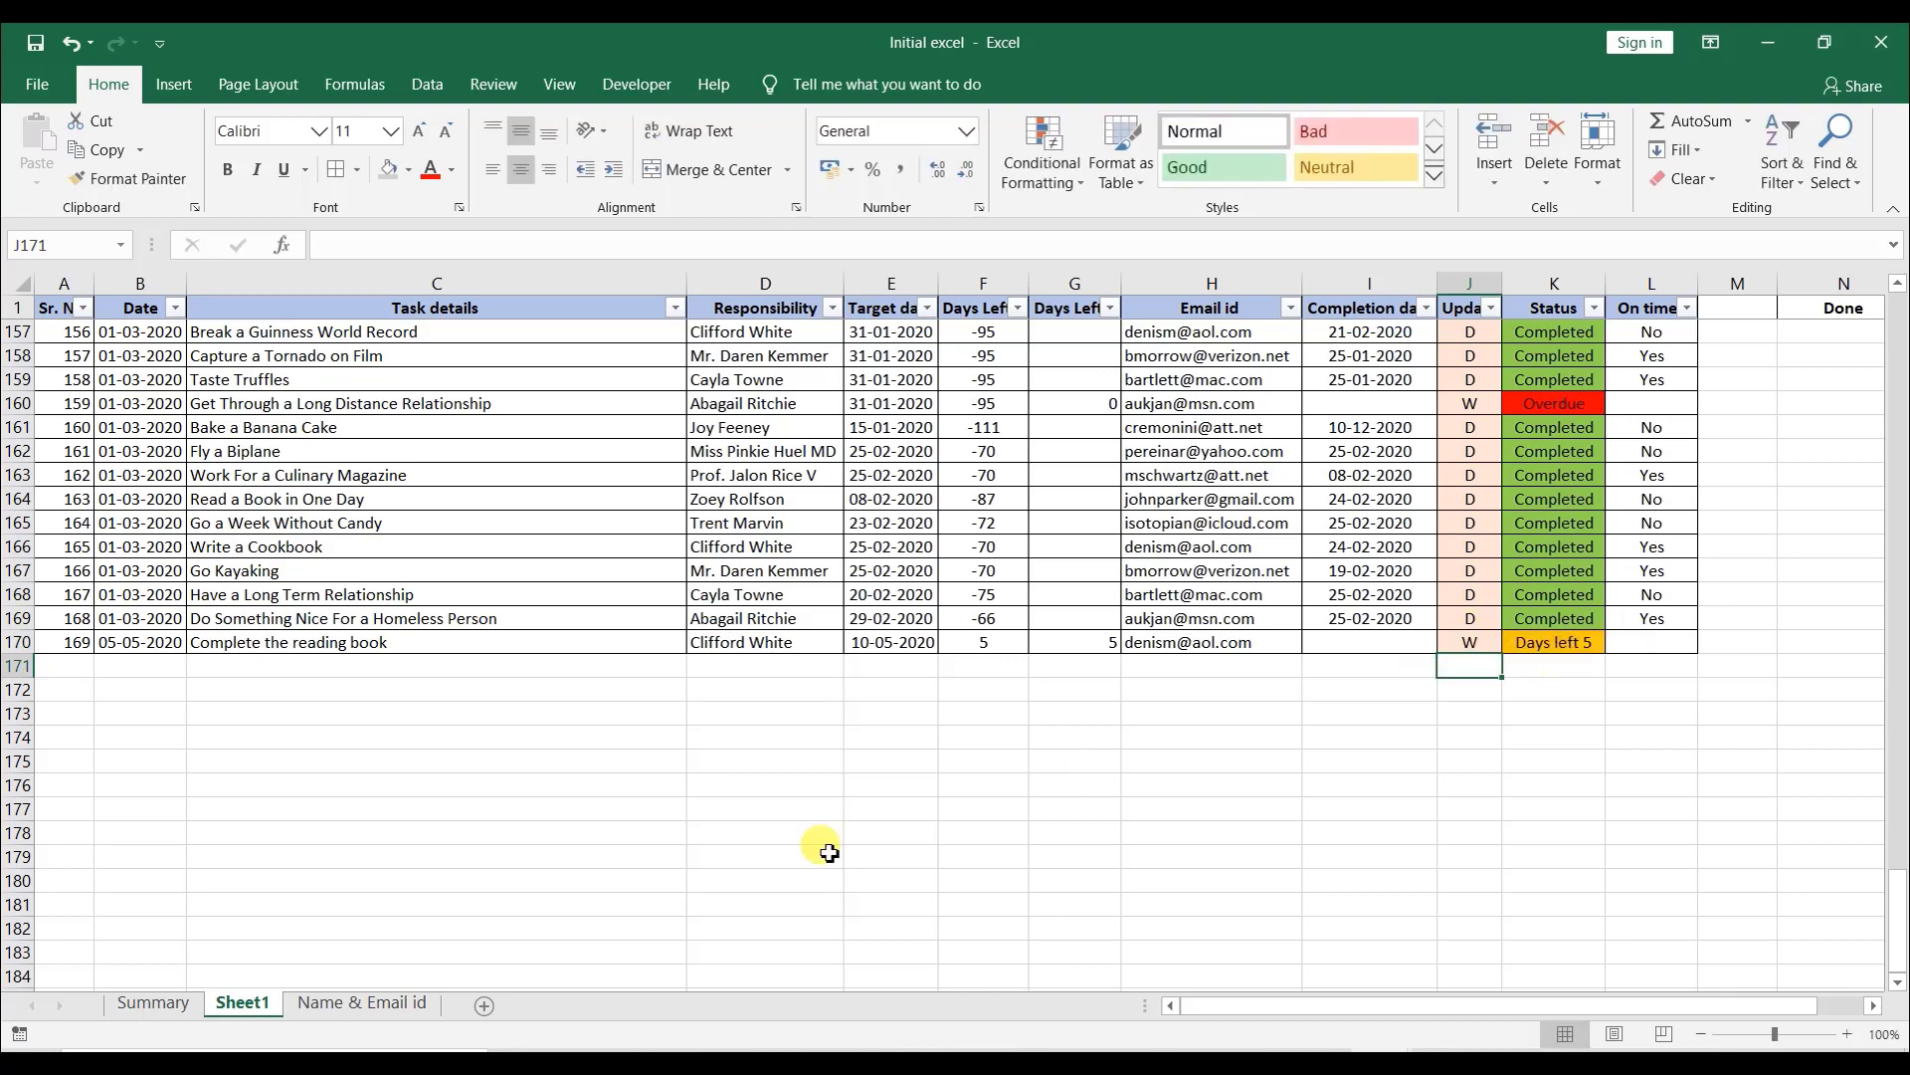
- On the Summary sheet, add the label "Task Completed on Time" below the summary table
left_click(139, 1003)
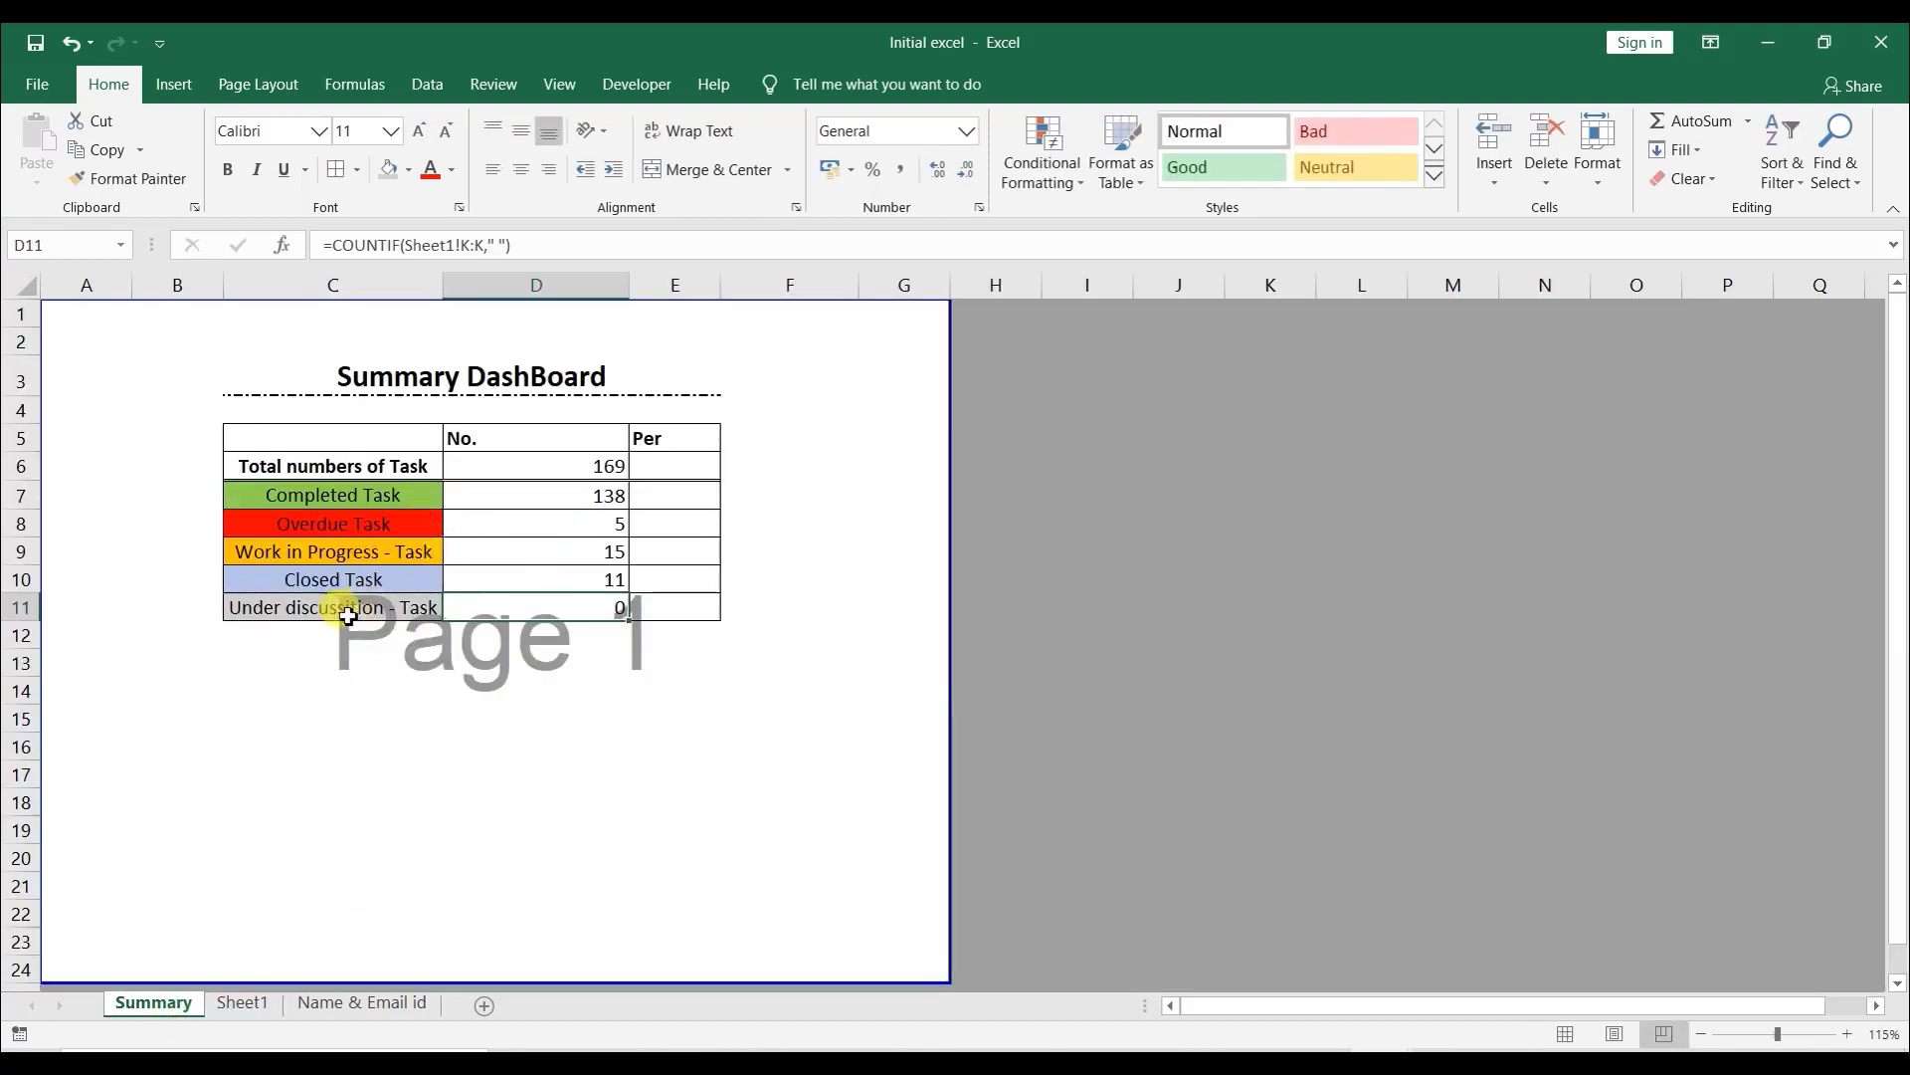
left_click(289, 637)
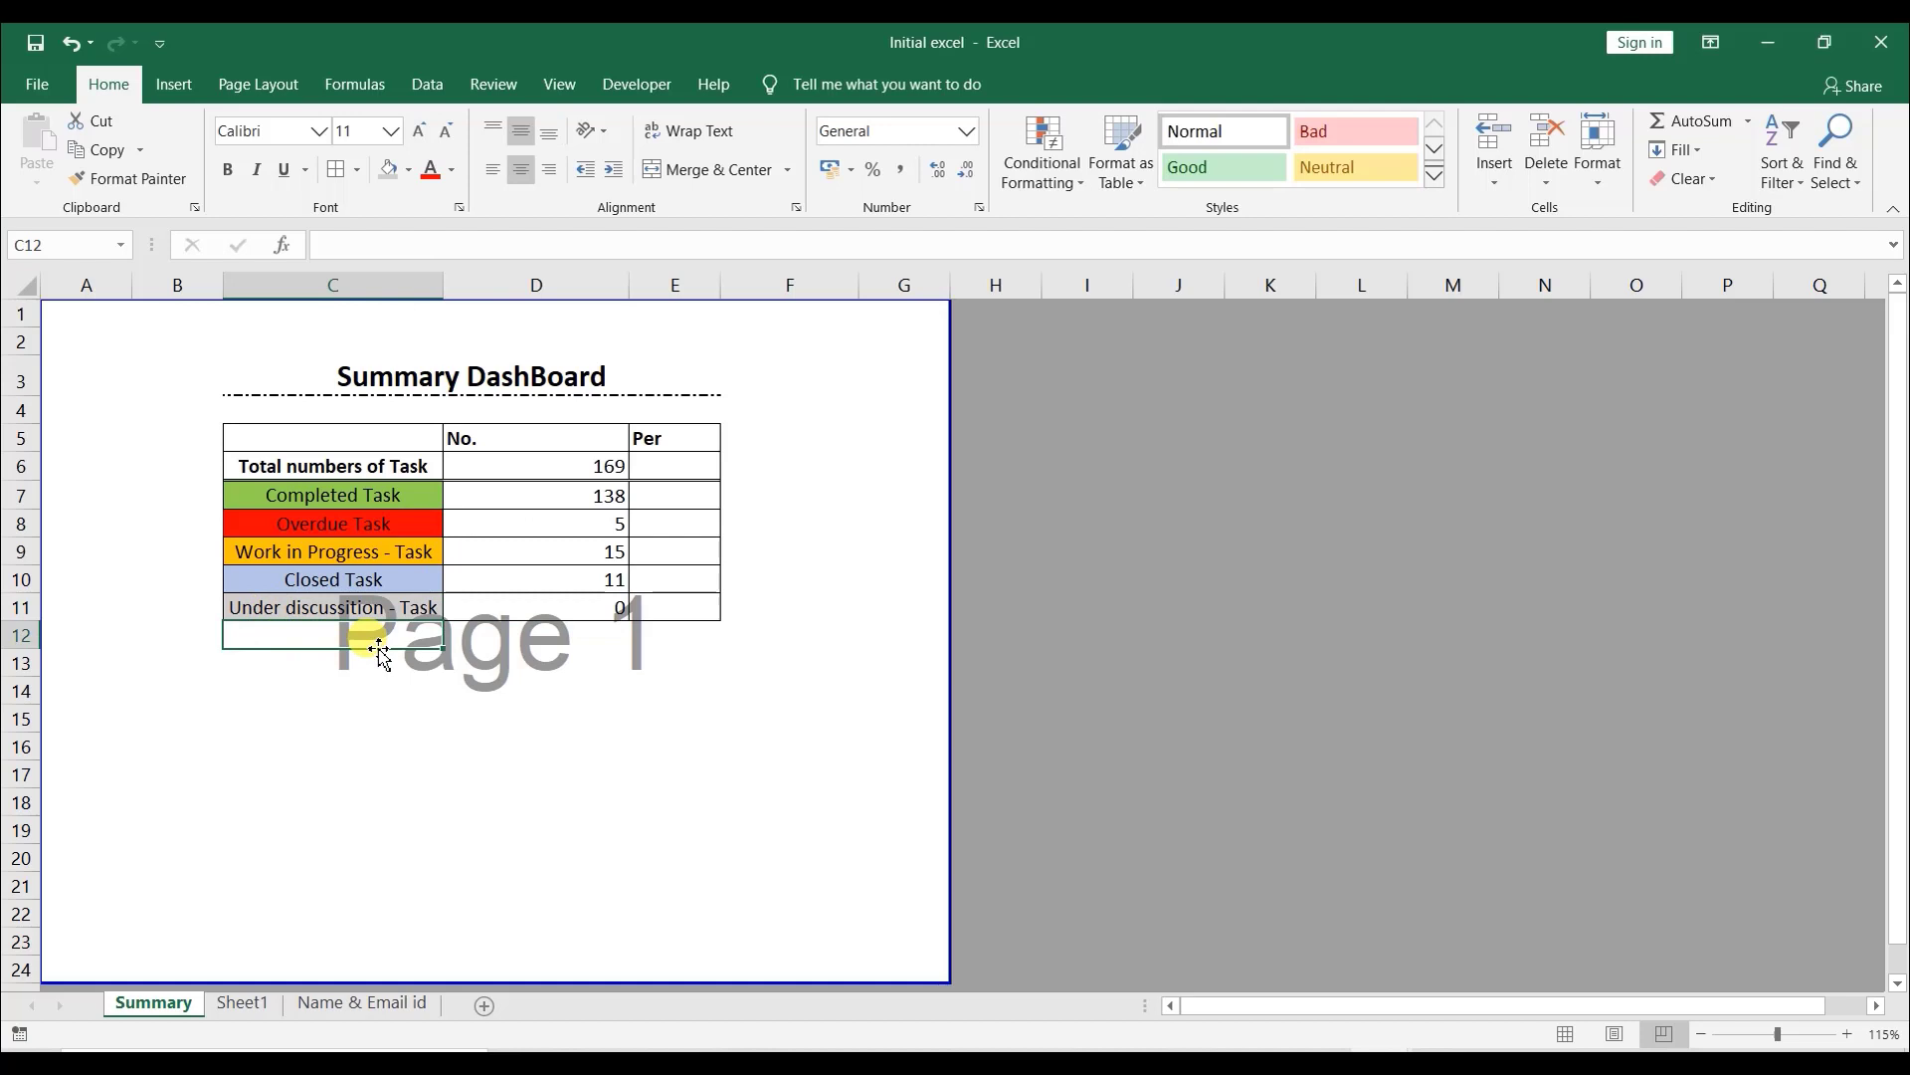
type("Ta")
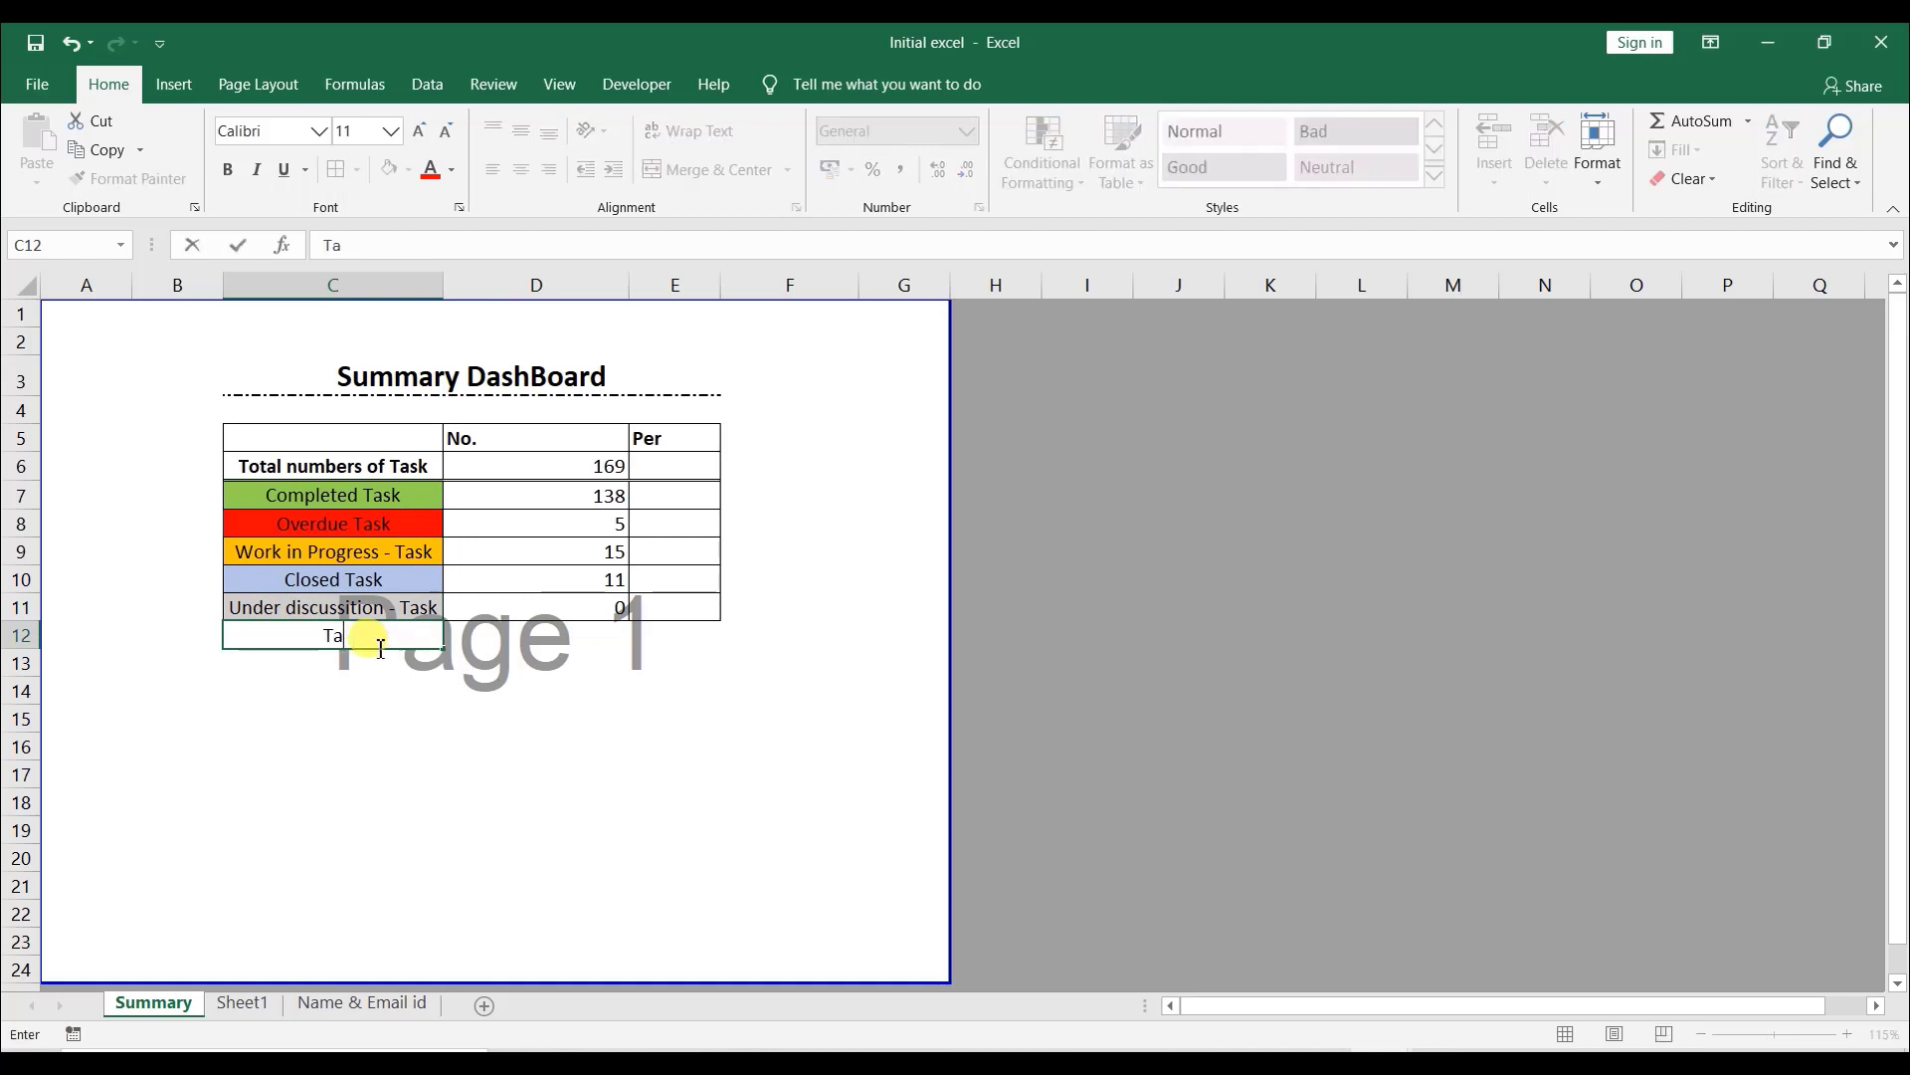
type("sk Completed on Time")
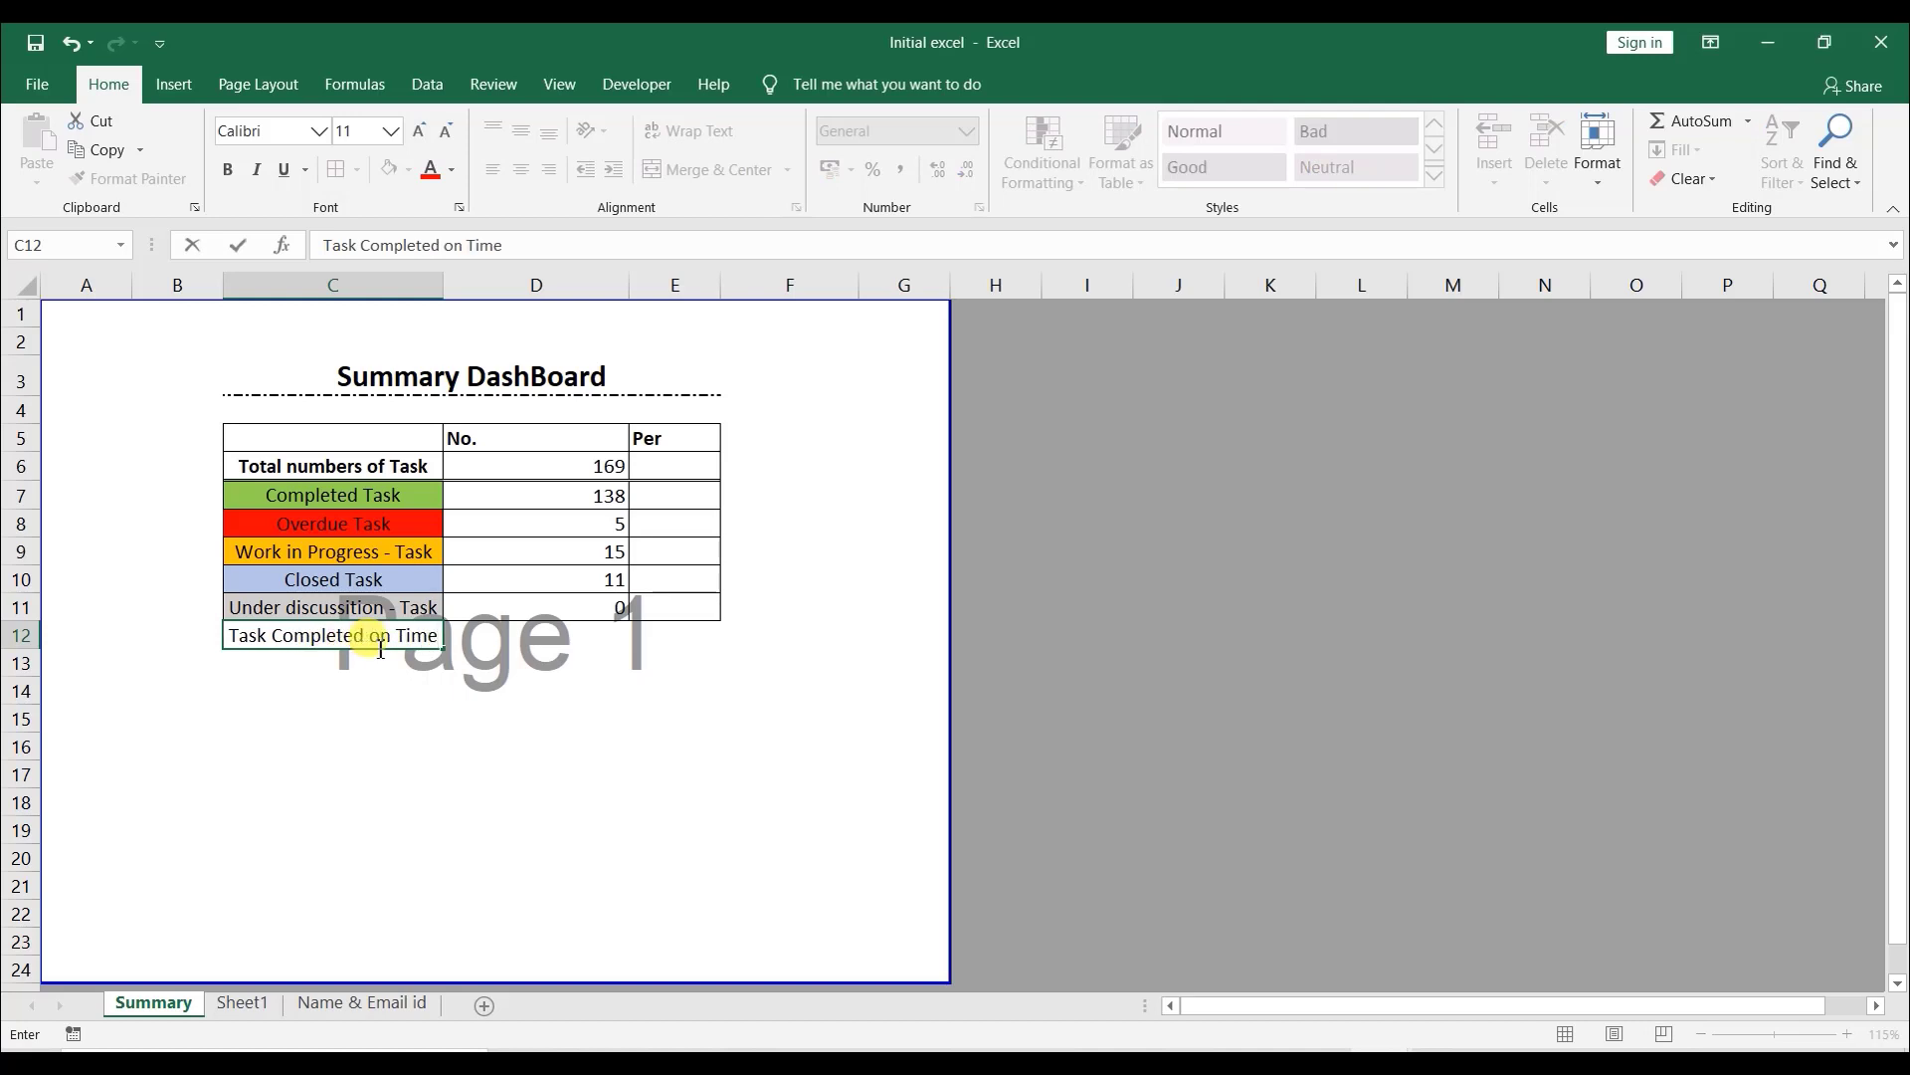
key("Return")
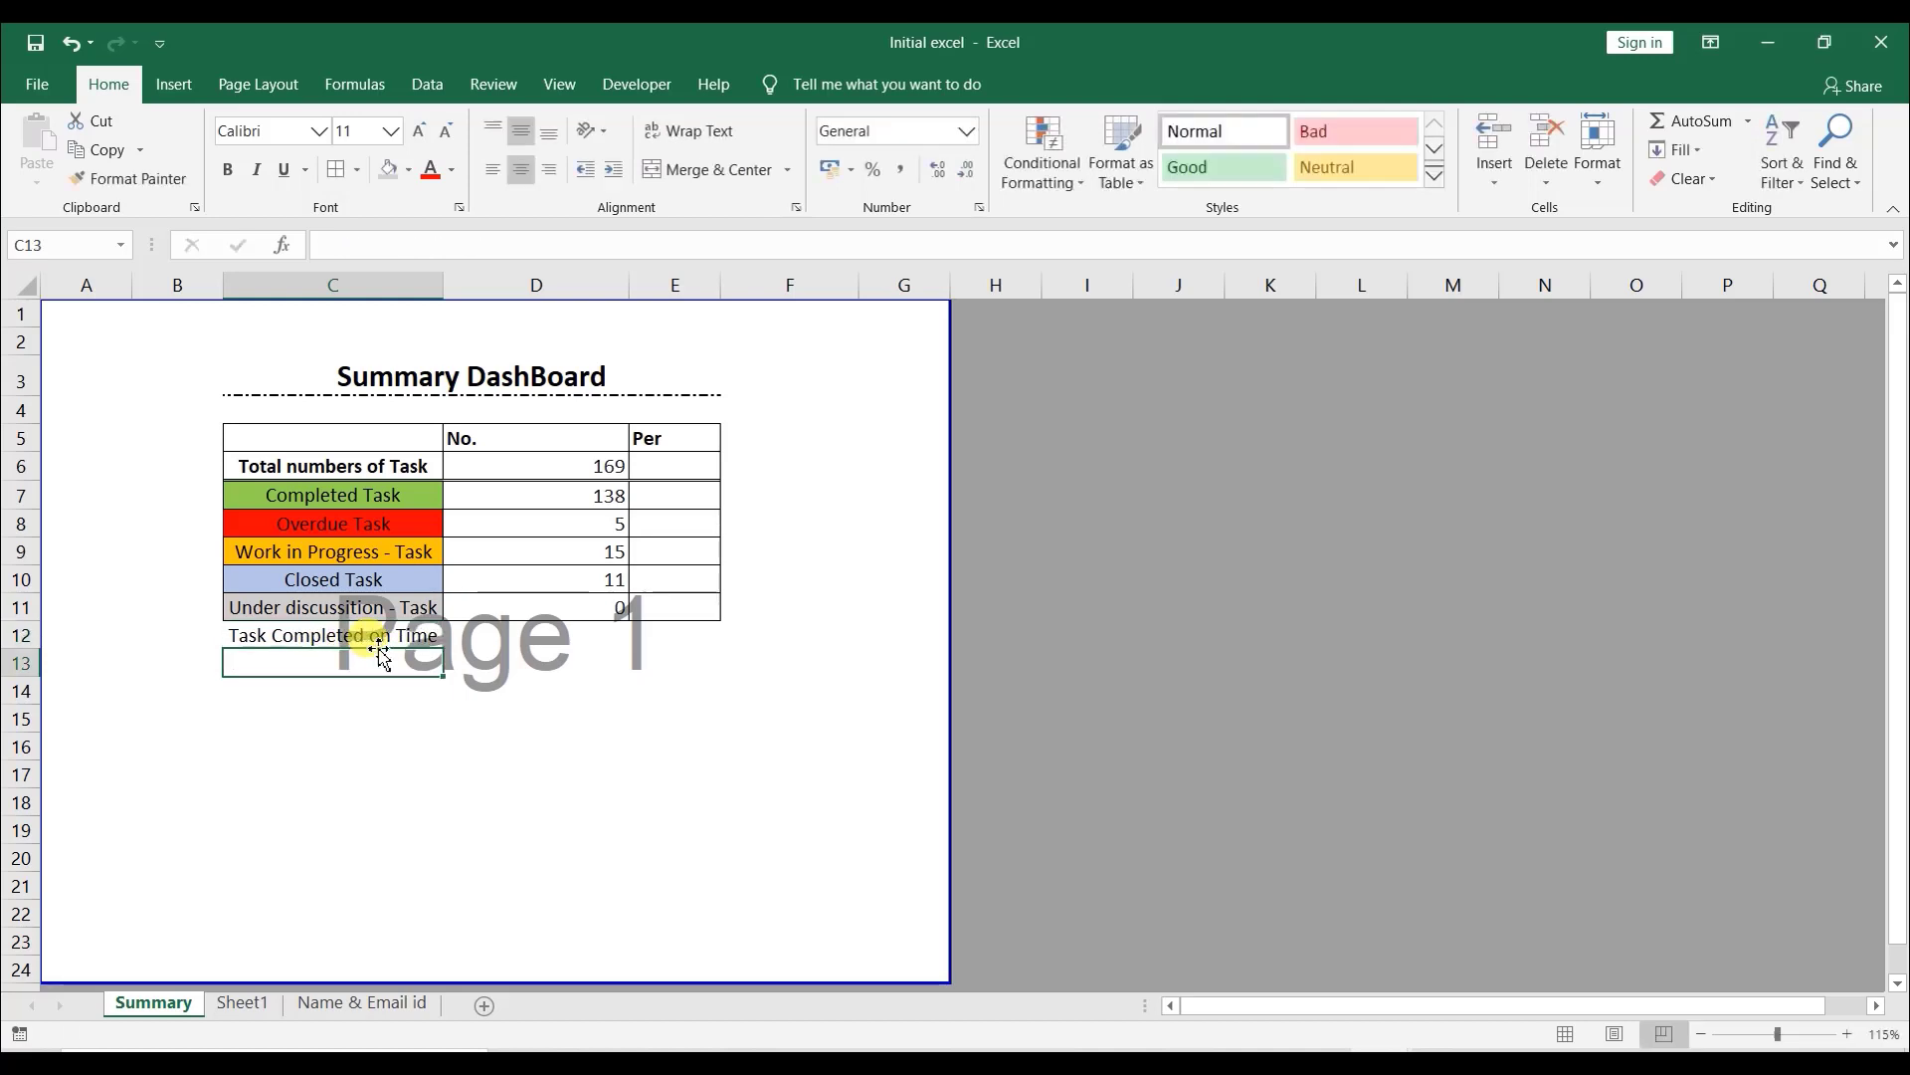
- Add the label "Task not Completed on time" below the previous one, then widen the label column and the print page area to fit
type("Task N")
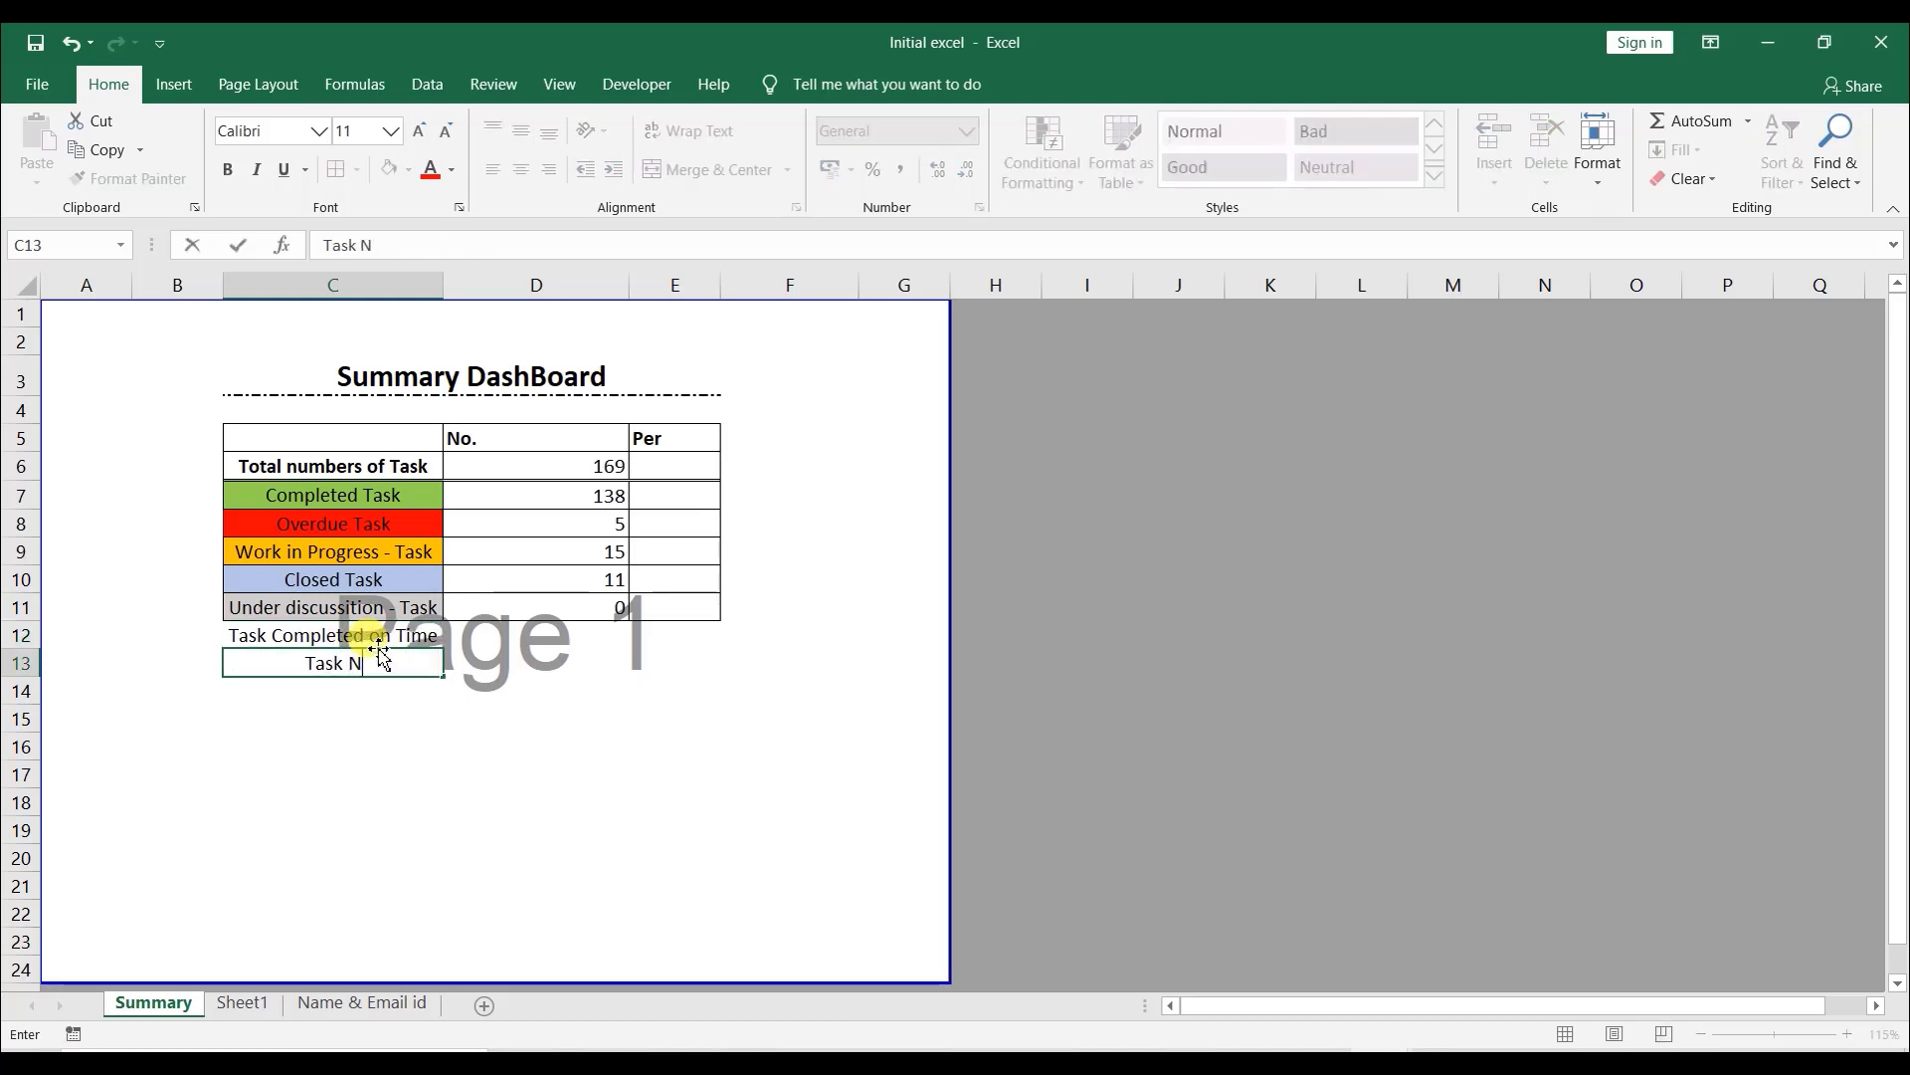
type("ot Completed o")
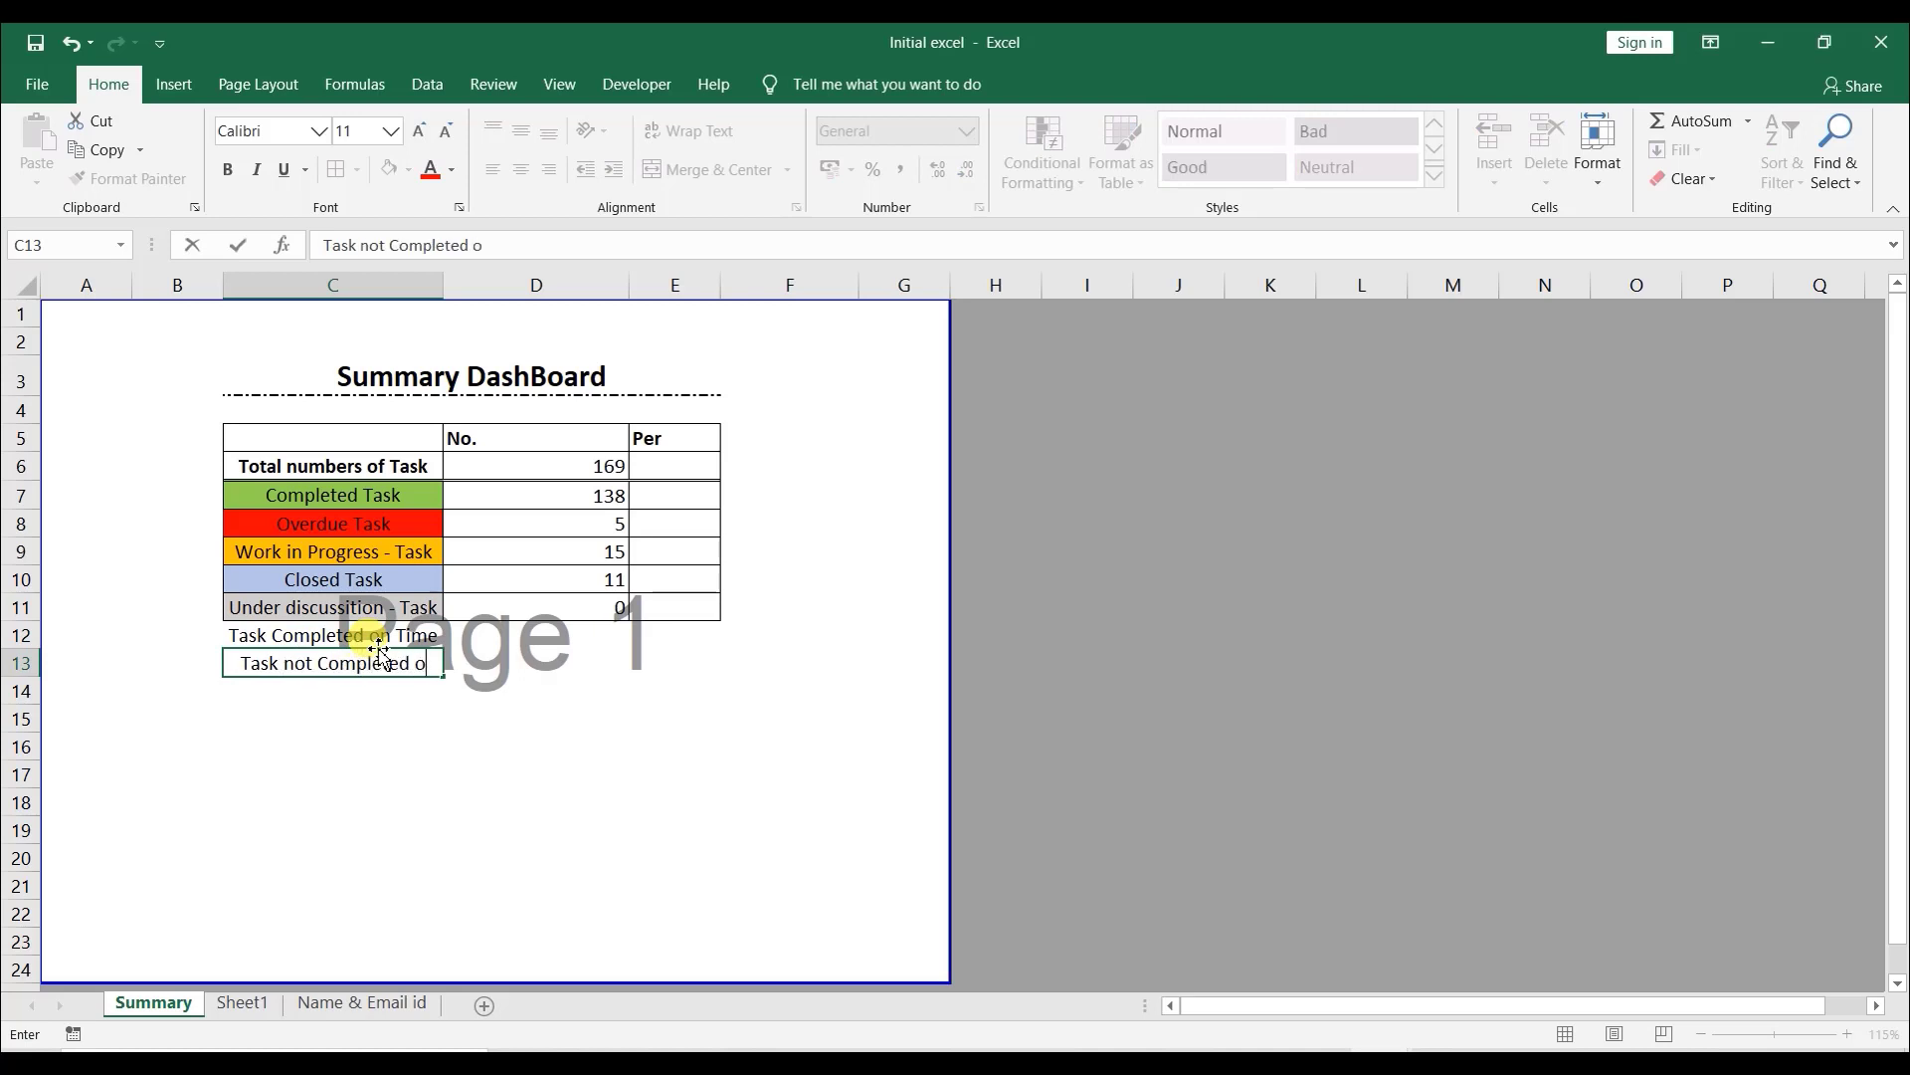
type("n time")
key("Return")
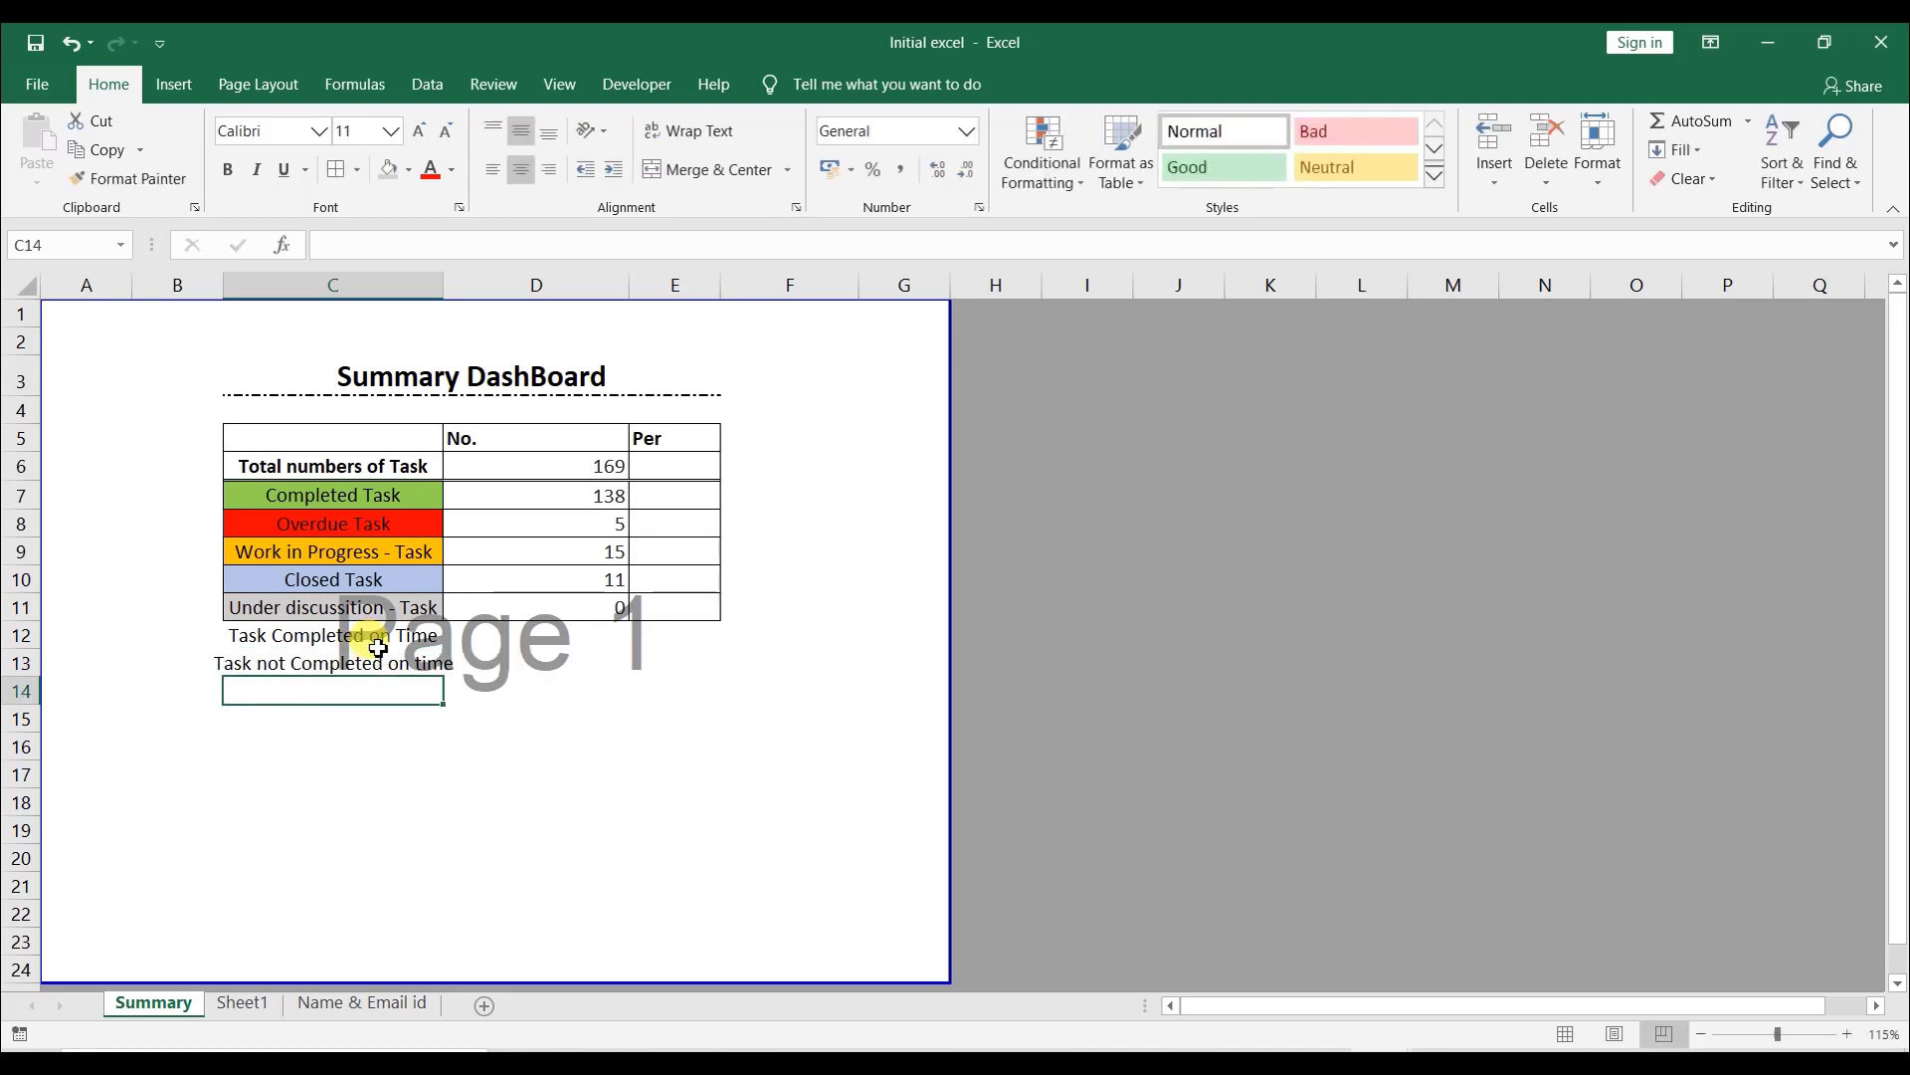
double_click(448, 287)
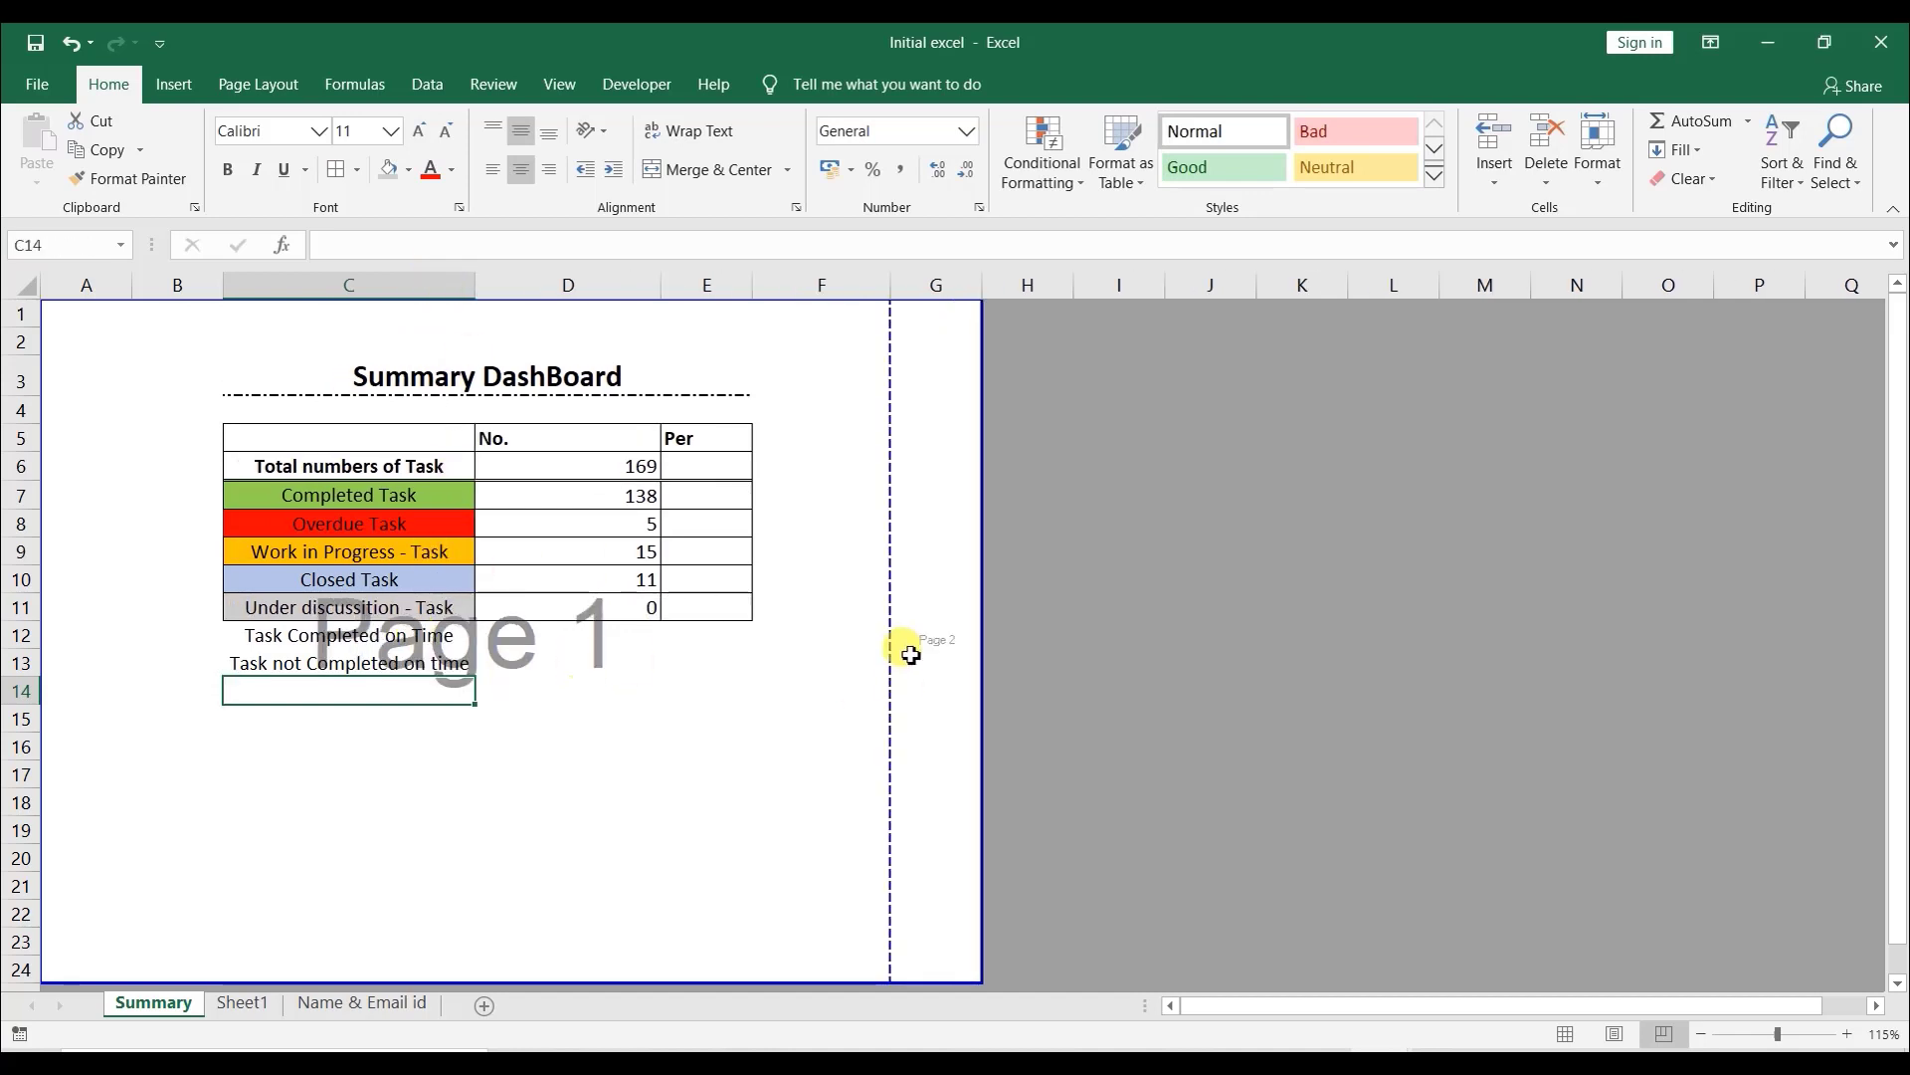
left_click_drag(899, 606, 976, 595)
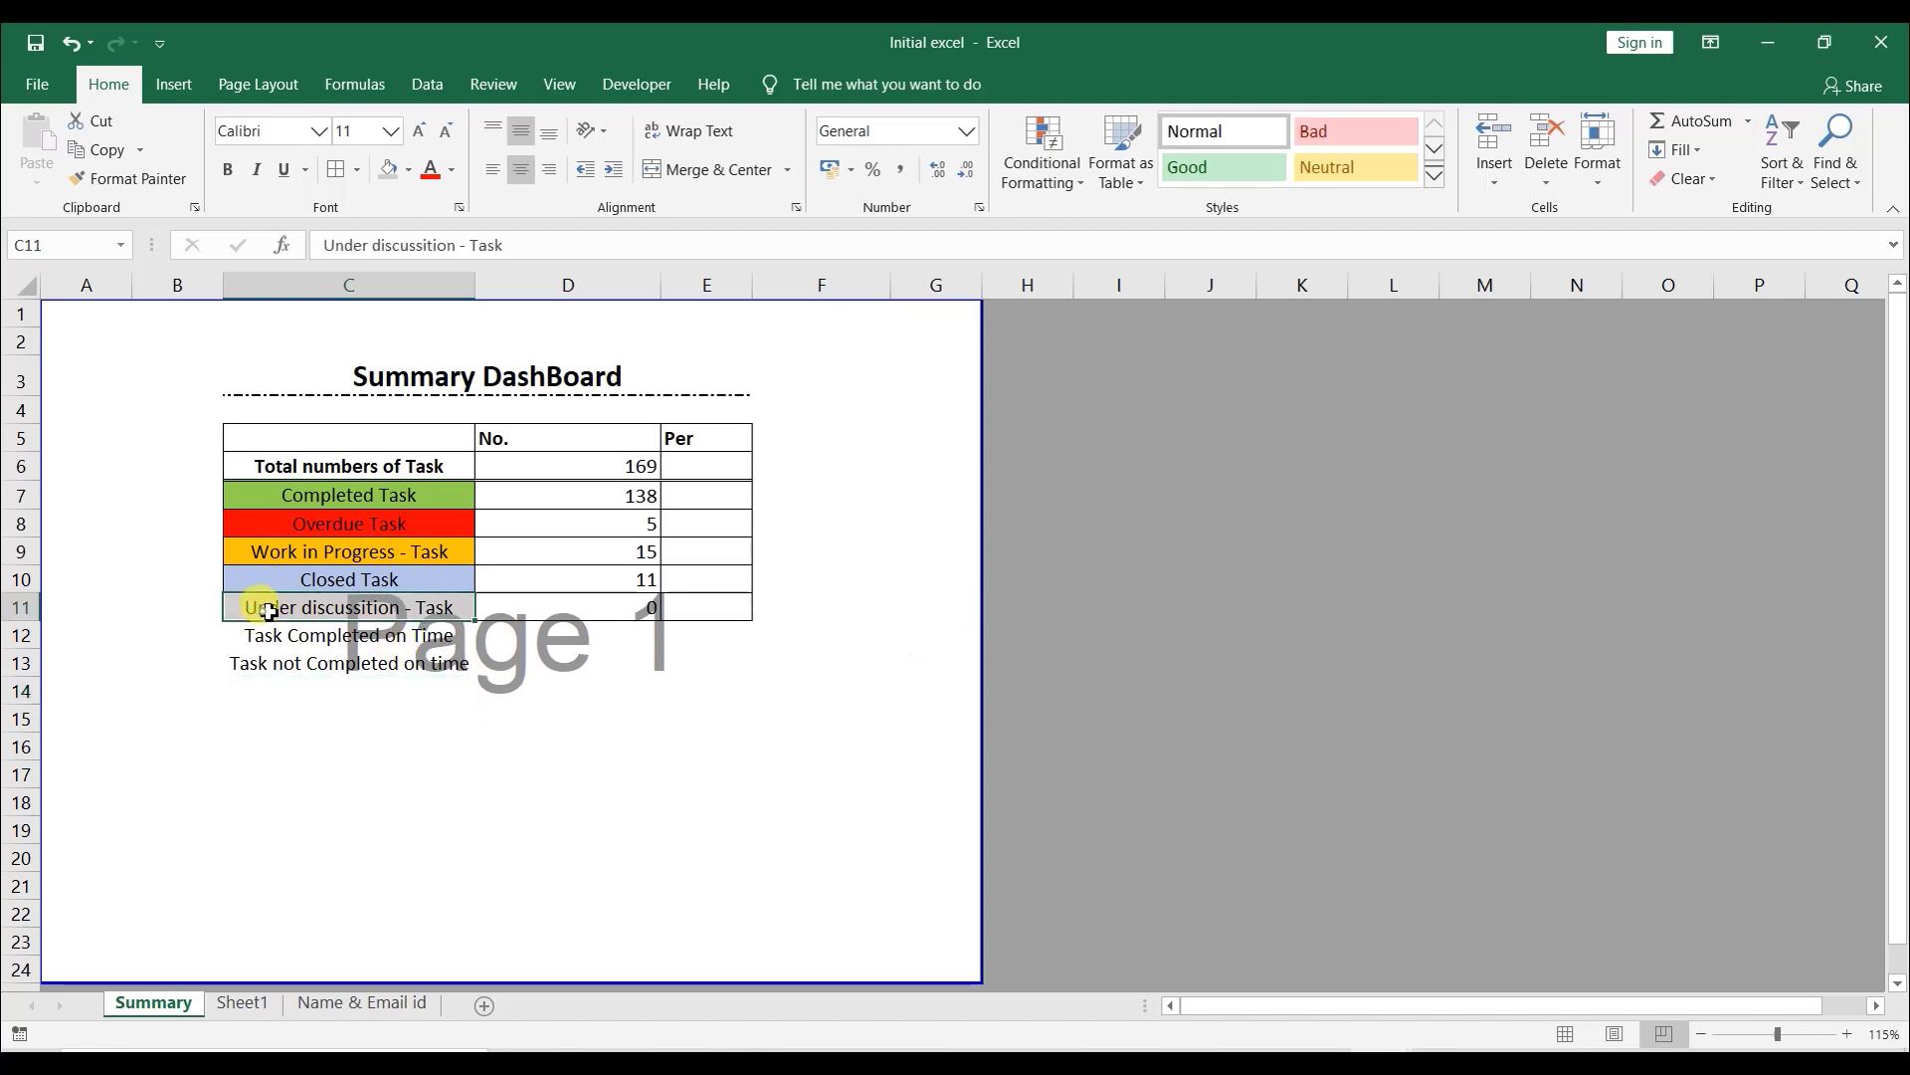
- Extend the summary table's borders to cover the two new label rows through the Per column
left_click_drag(265, 610, 687, 666)
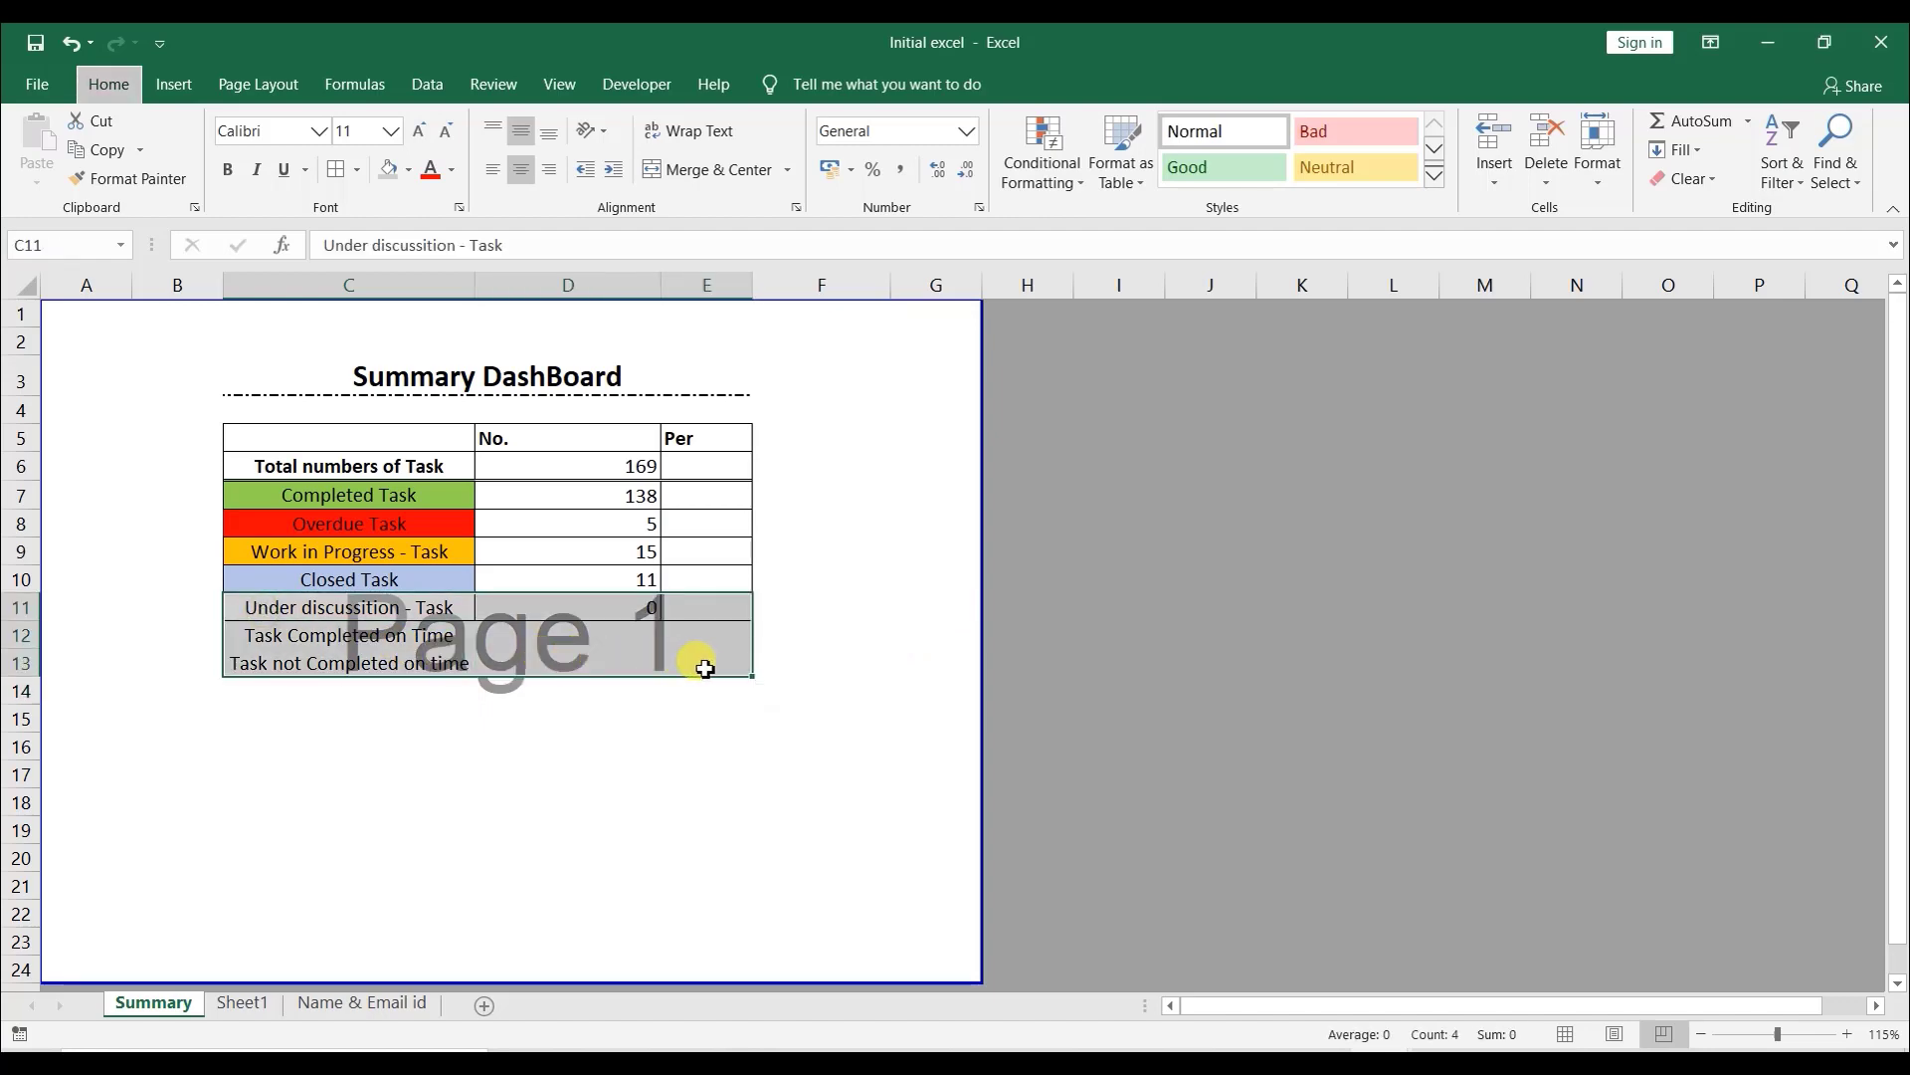
left_click(241, 1003)
scroll(1528, 511, "up", 3)
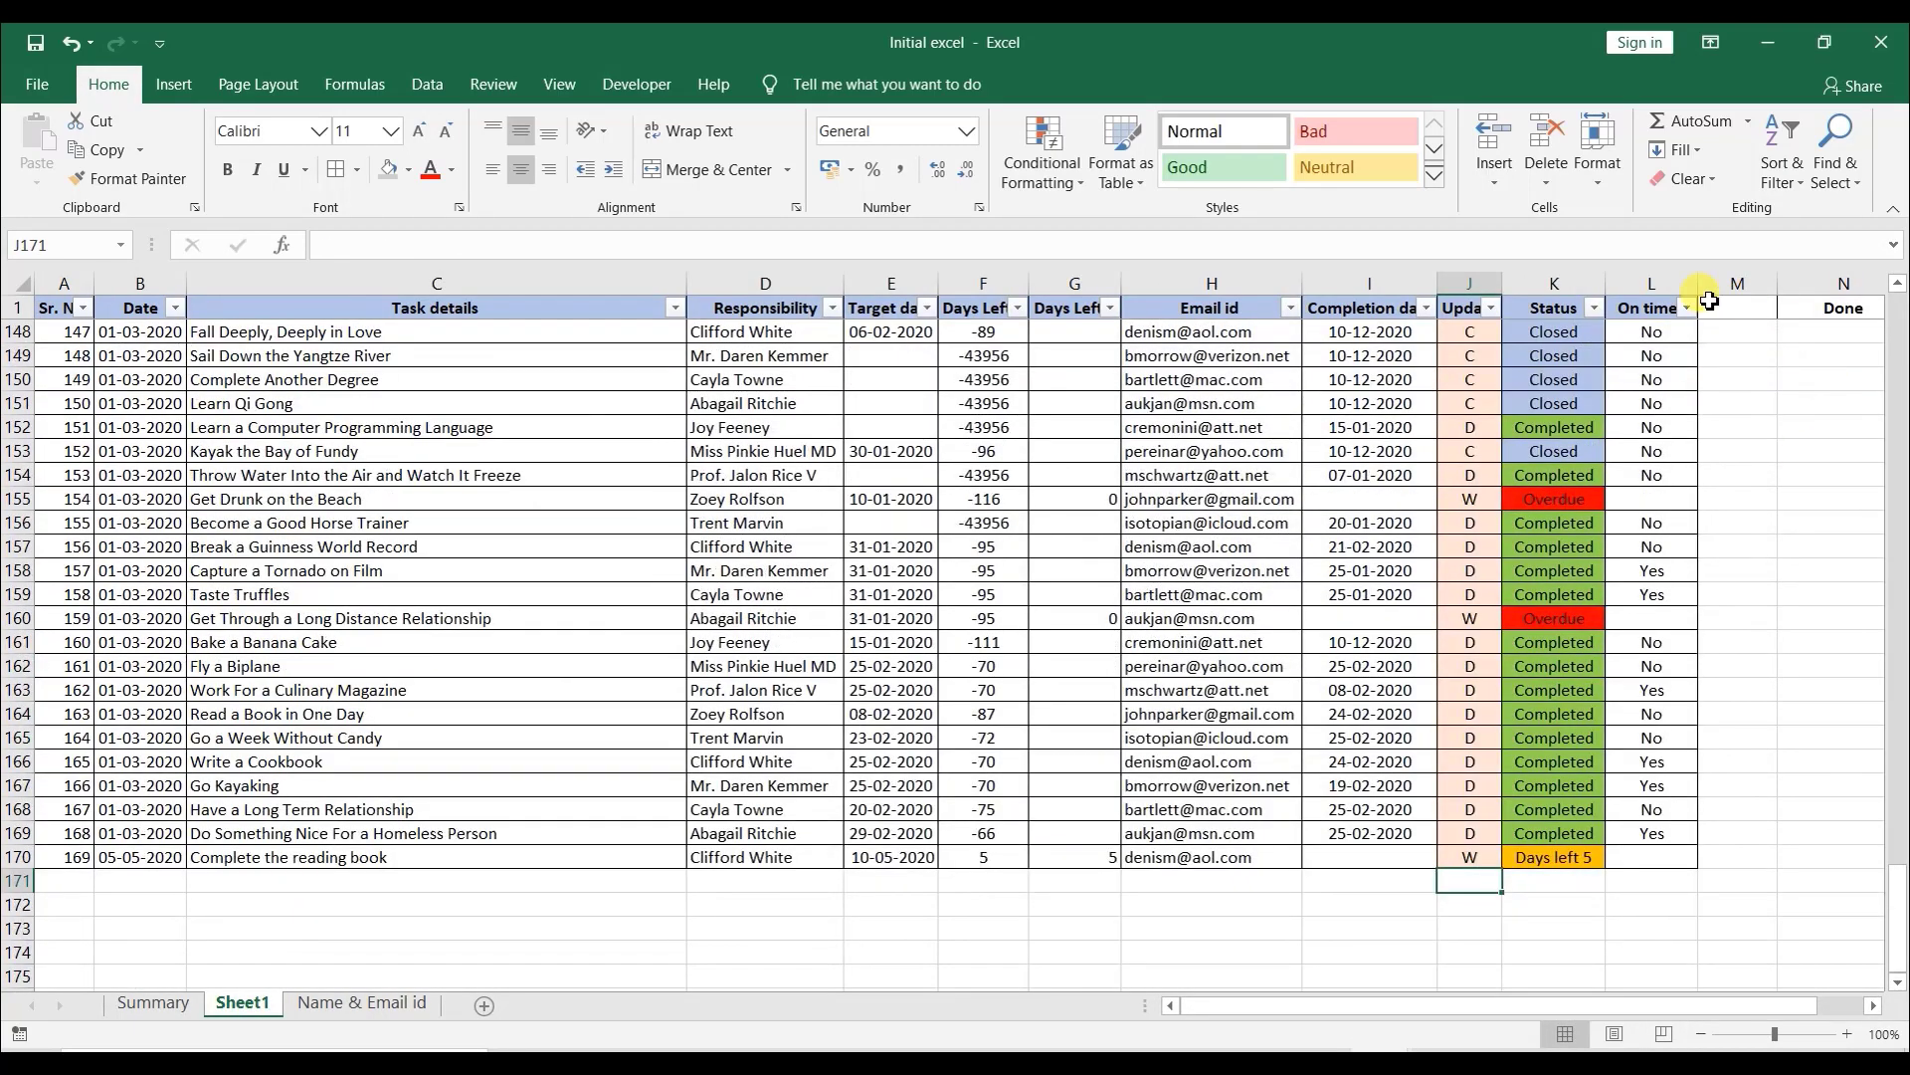
left_click(153, 1002)
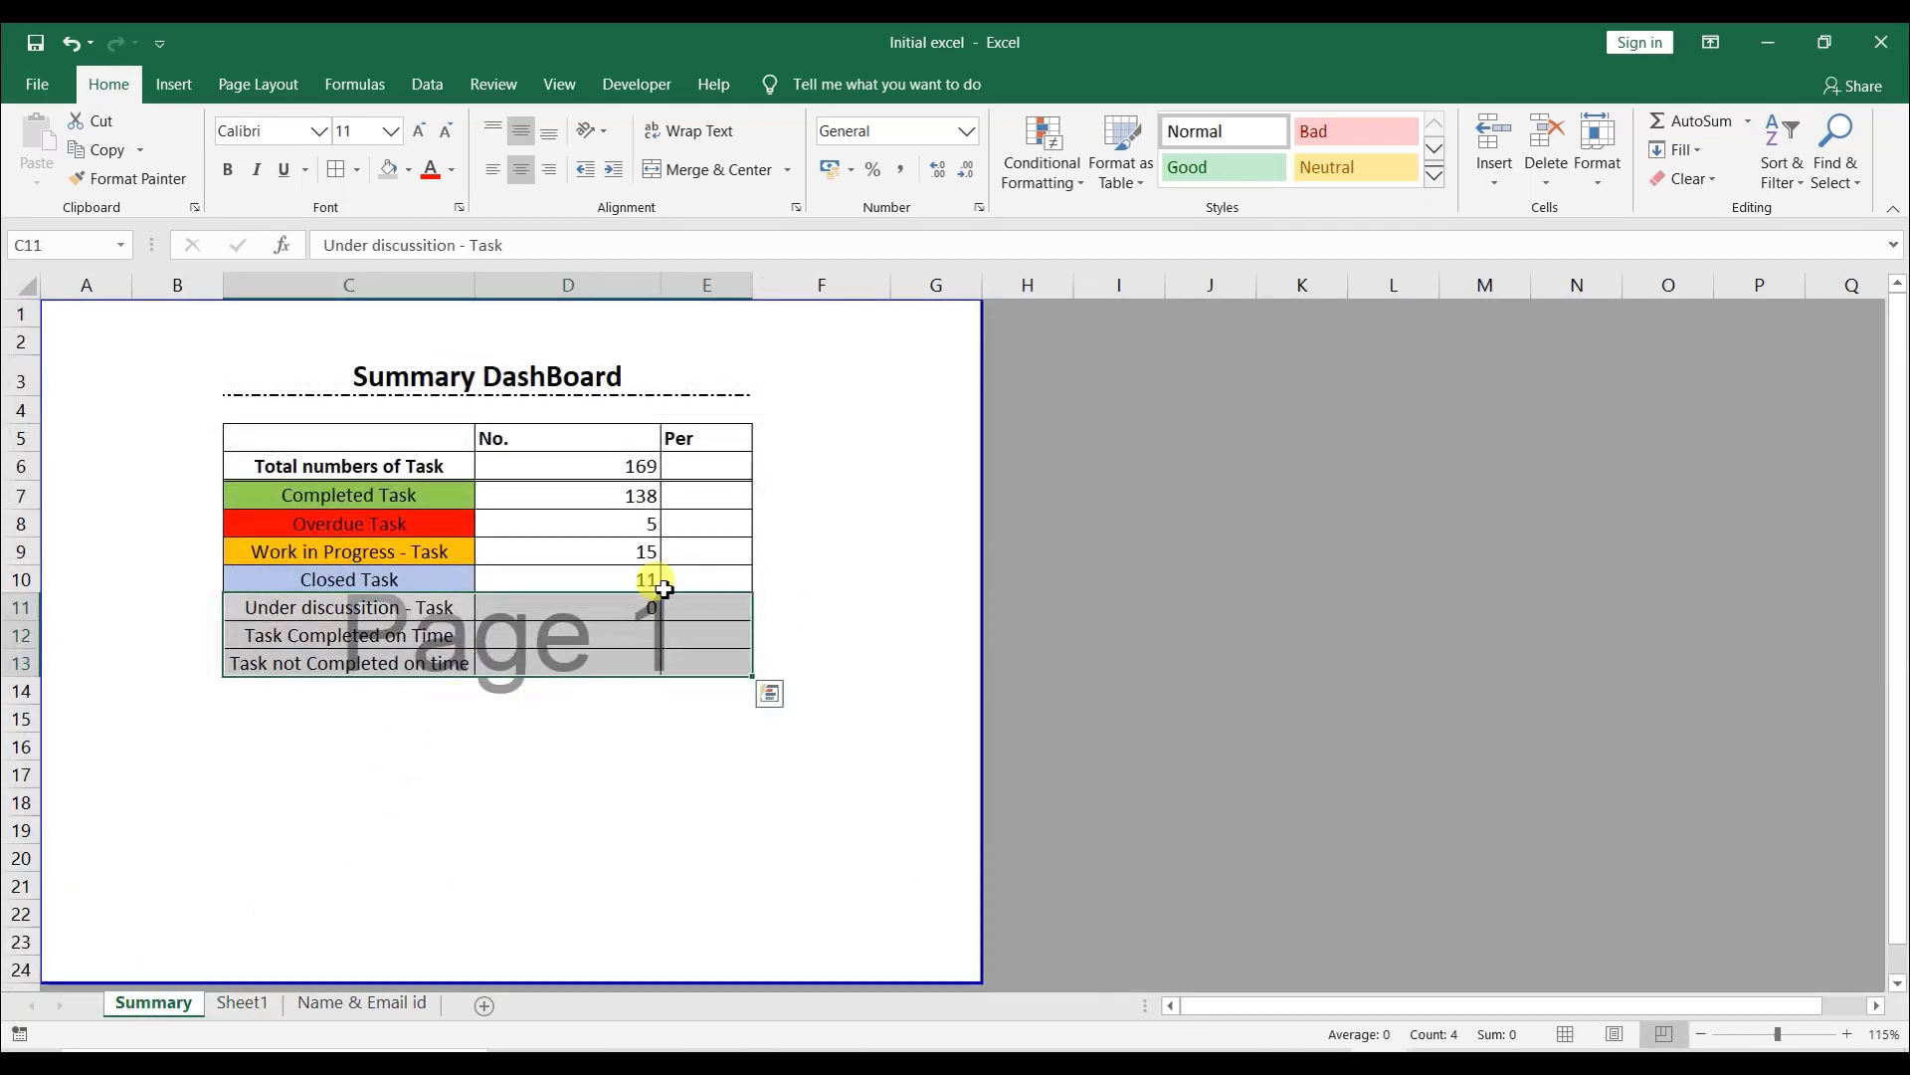
left_click(717, 577)
left_click(701, 460)
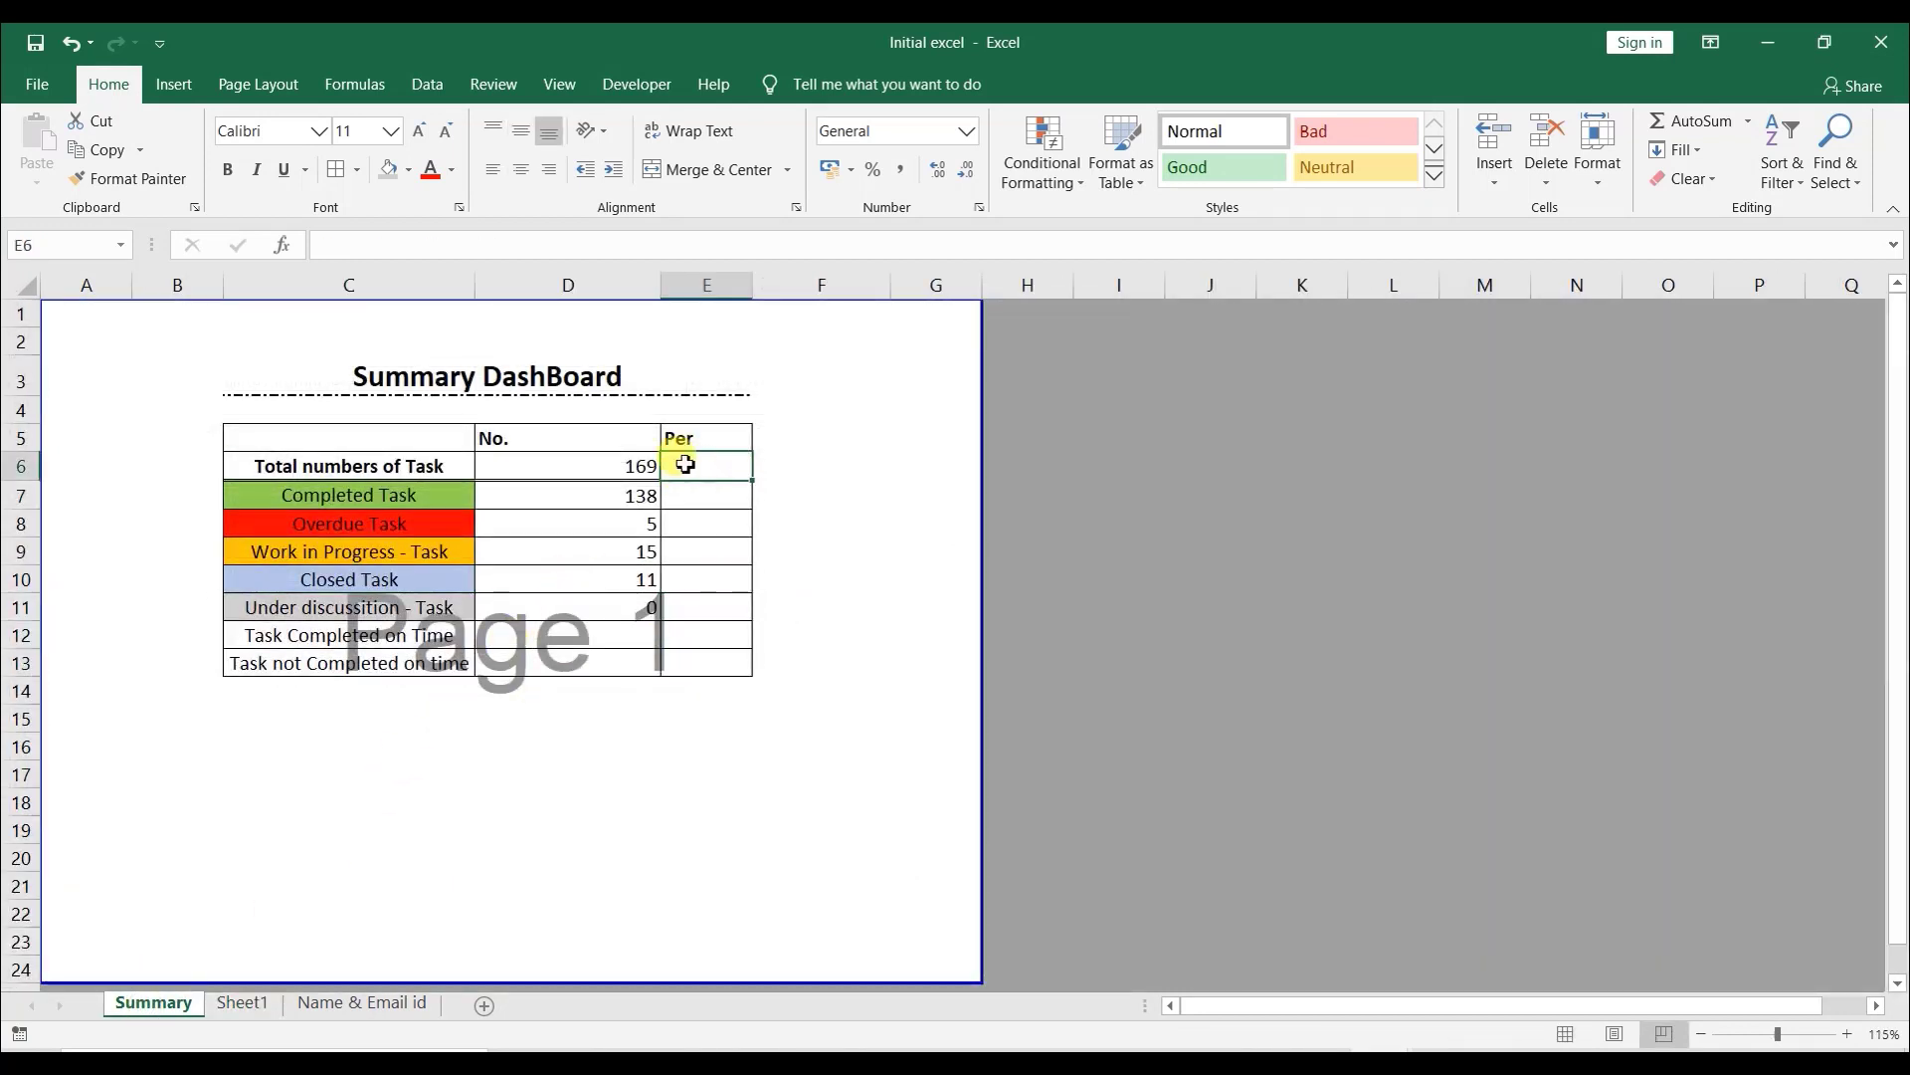
- In the Per cell for Completed Task, enter a formula dividing the completed count by the total task count (=D7/D6)
left_click(705, 490)
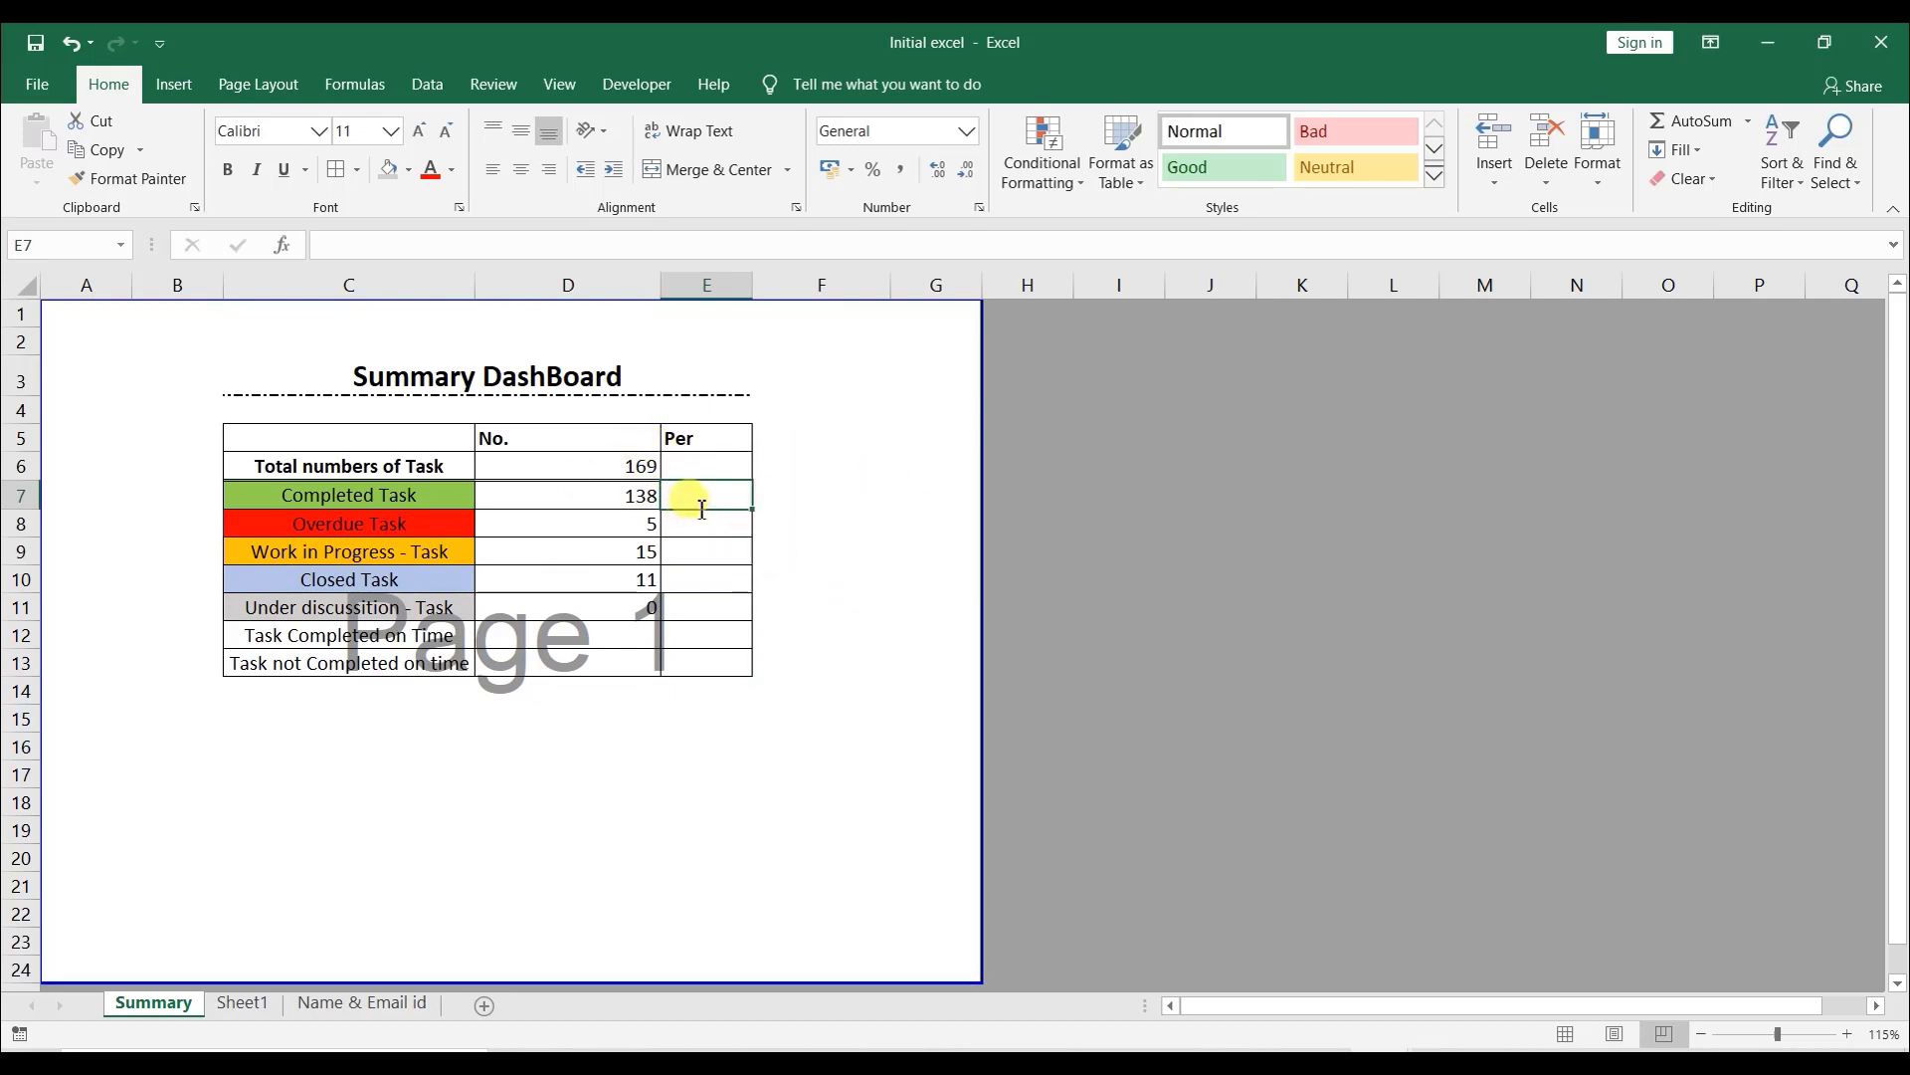
type("=")
left_click(640, 489)
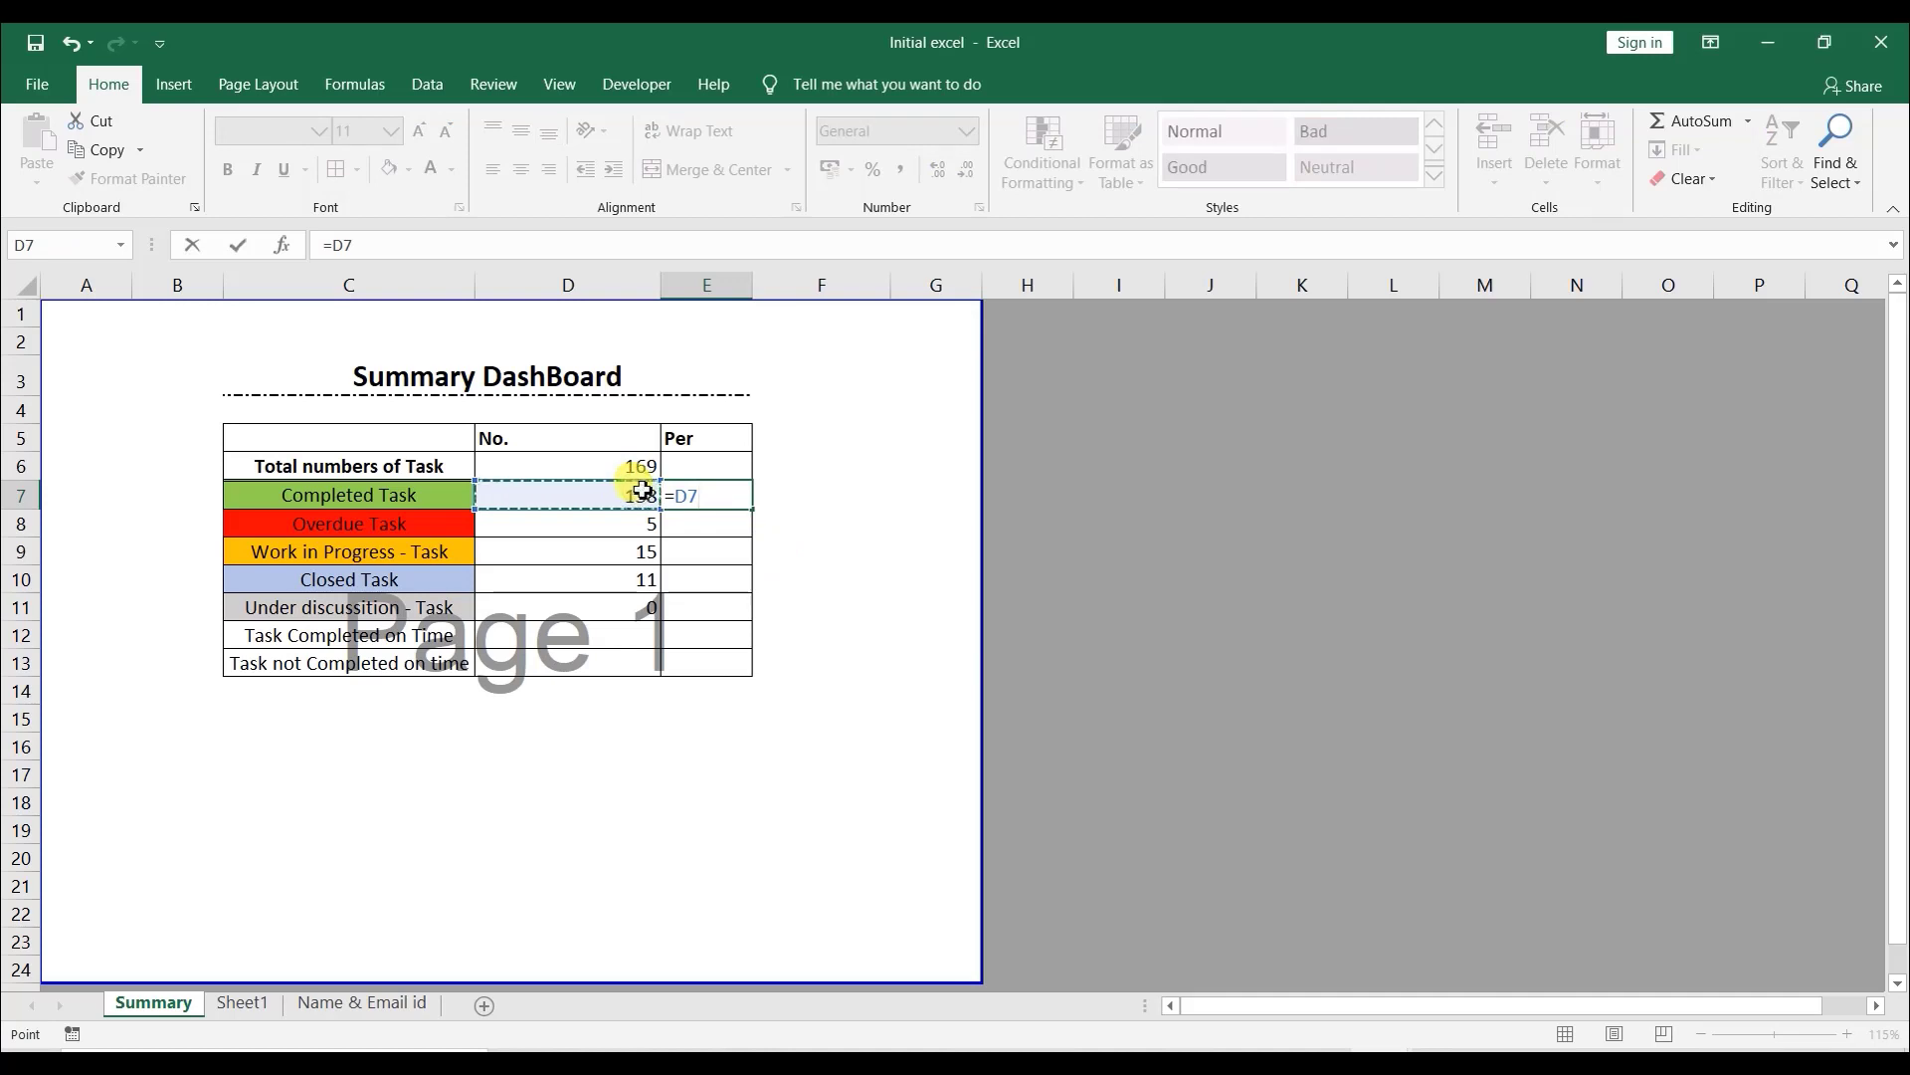
type("/")
left_click(633, 463)
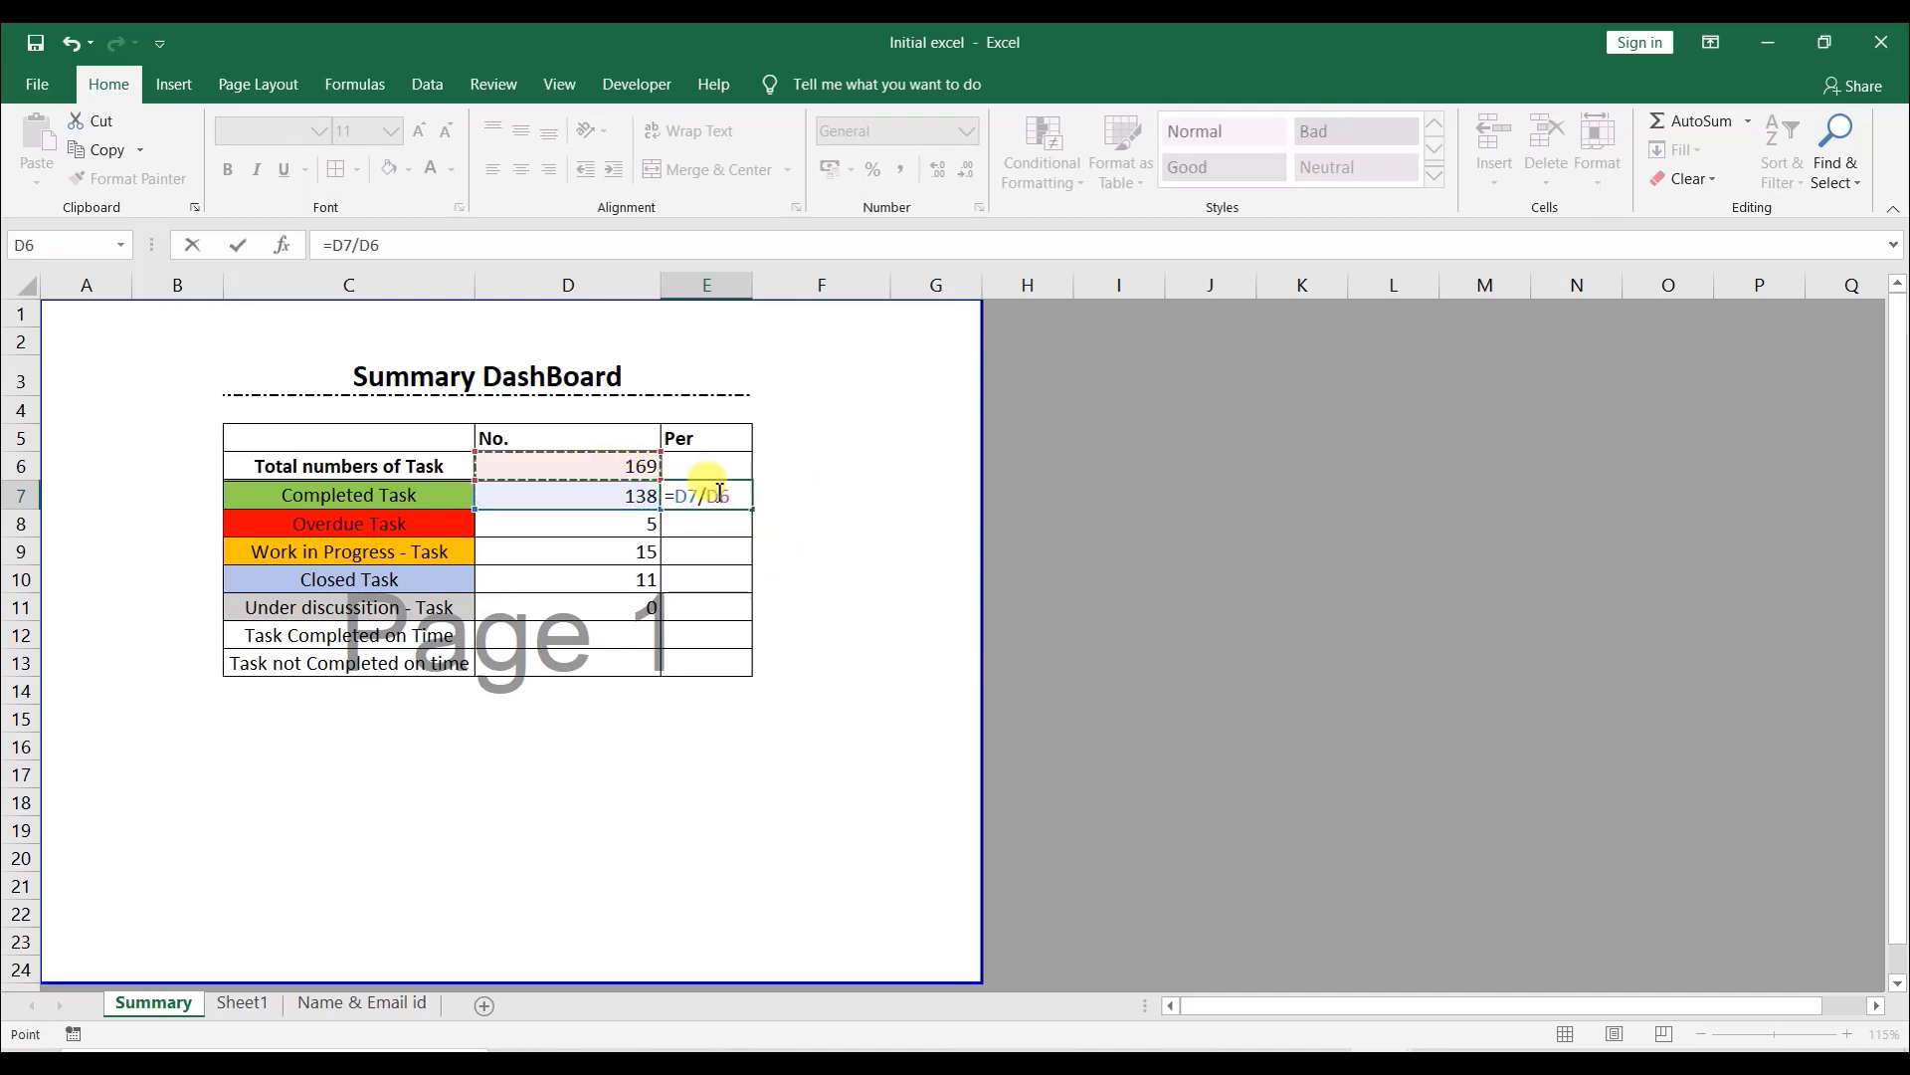
key("ctrl+Return")
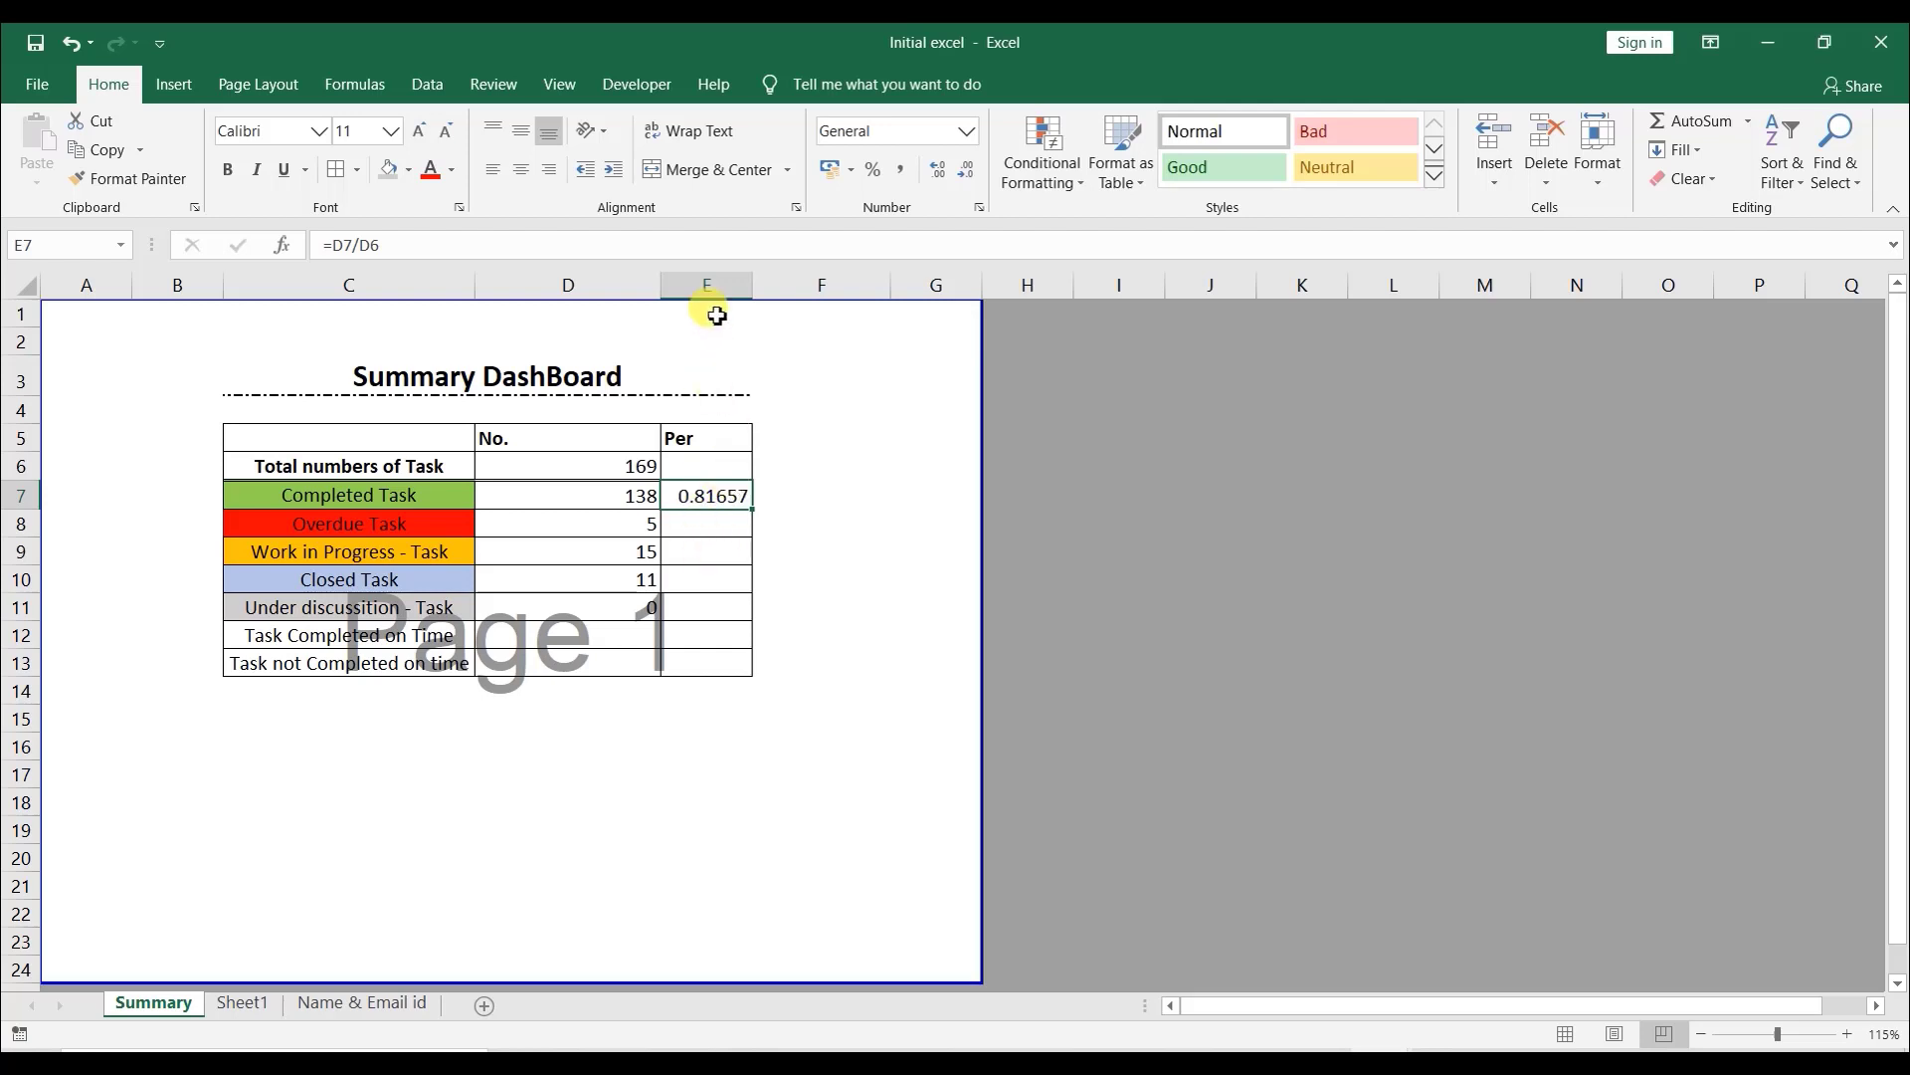
- Format the Per column cells from the total row to Under discussion as percentages
left_click(710, 285)
left_click_drag(721, 466, 739, 613)
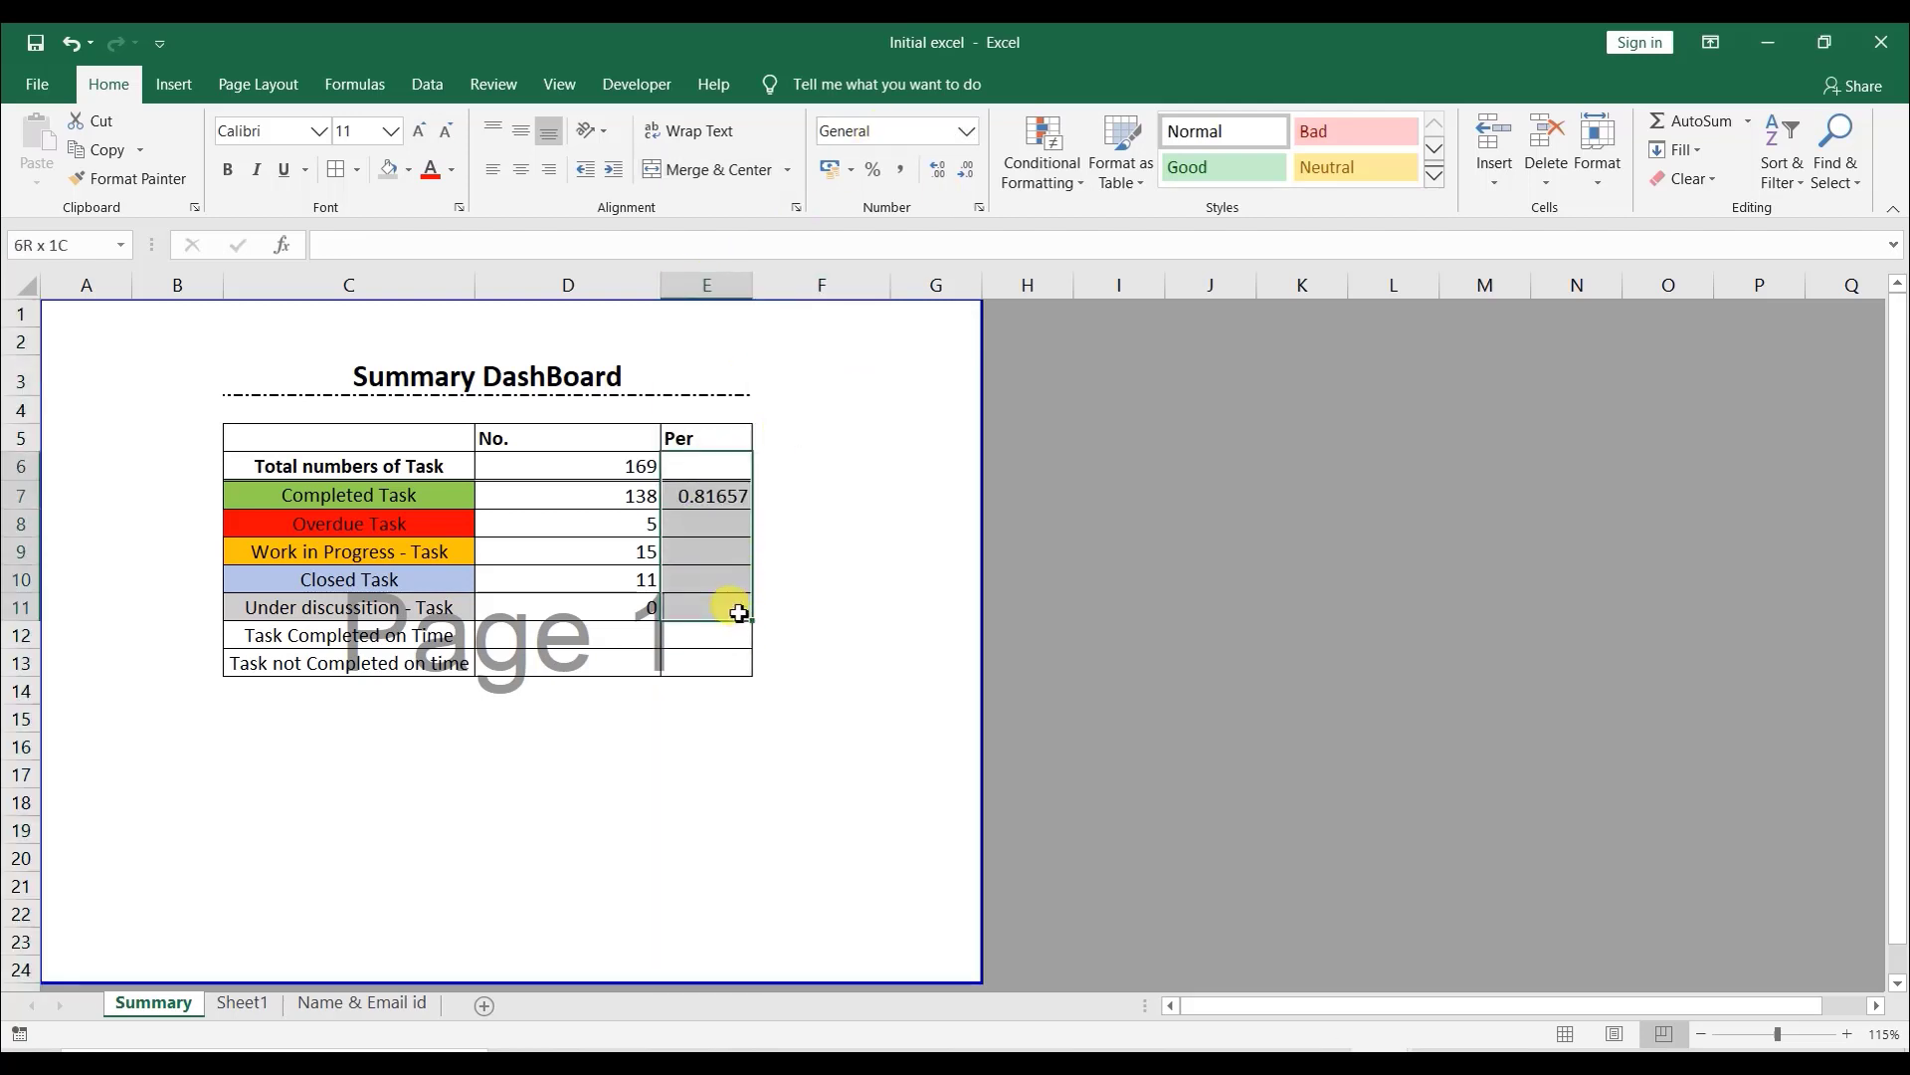
left_click(874, 171)
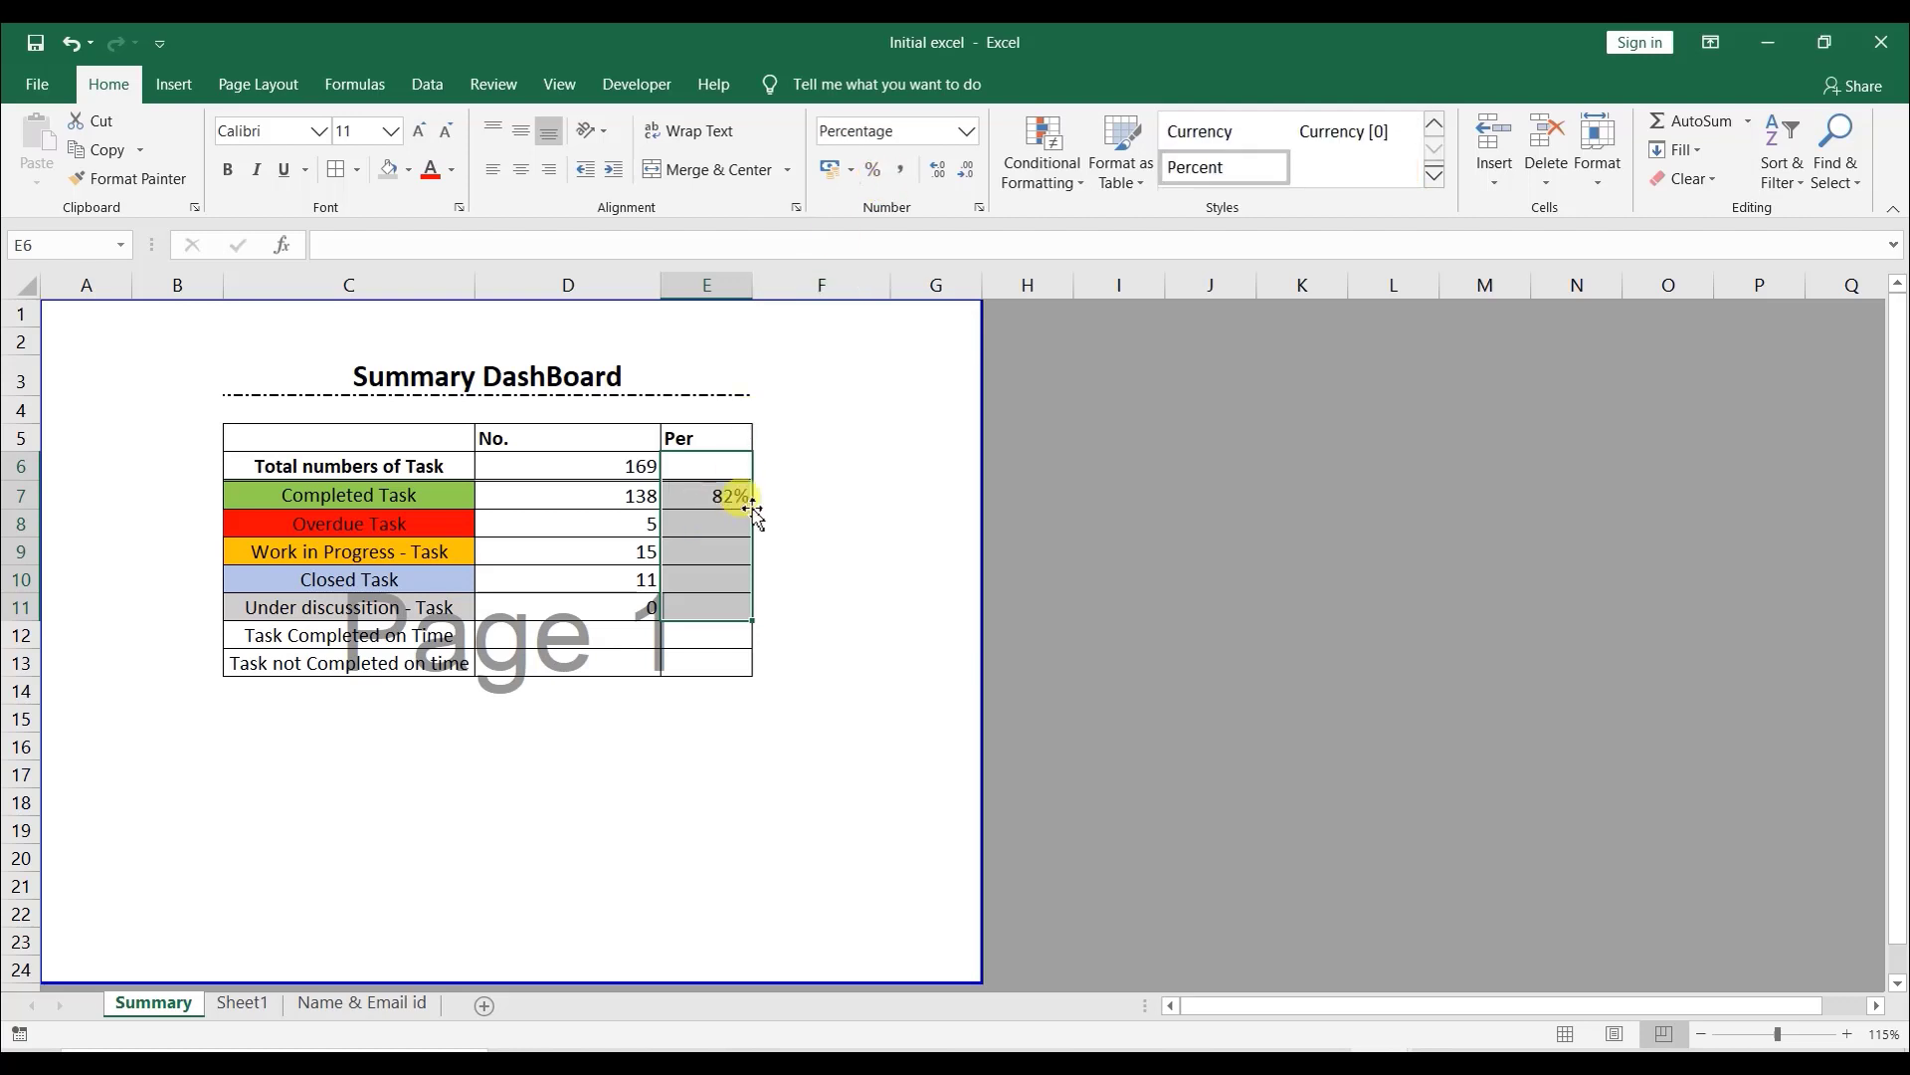
- Fill the Completed Task percentage formula down to the Under discussion row
left_click(861, 516)
left_click(693, 504)
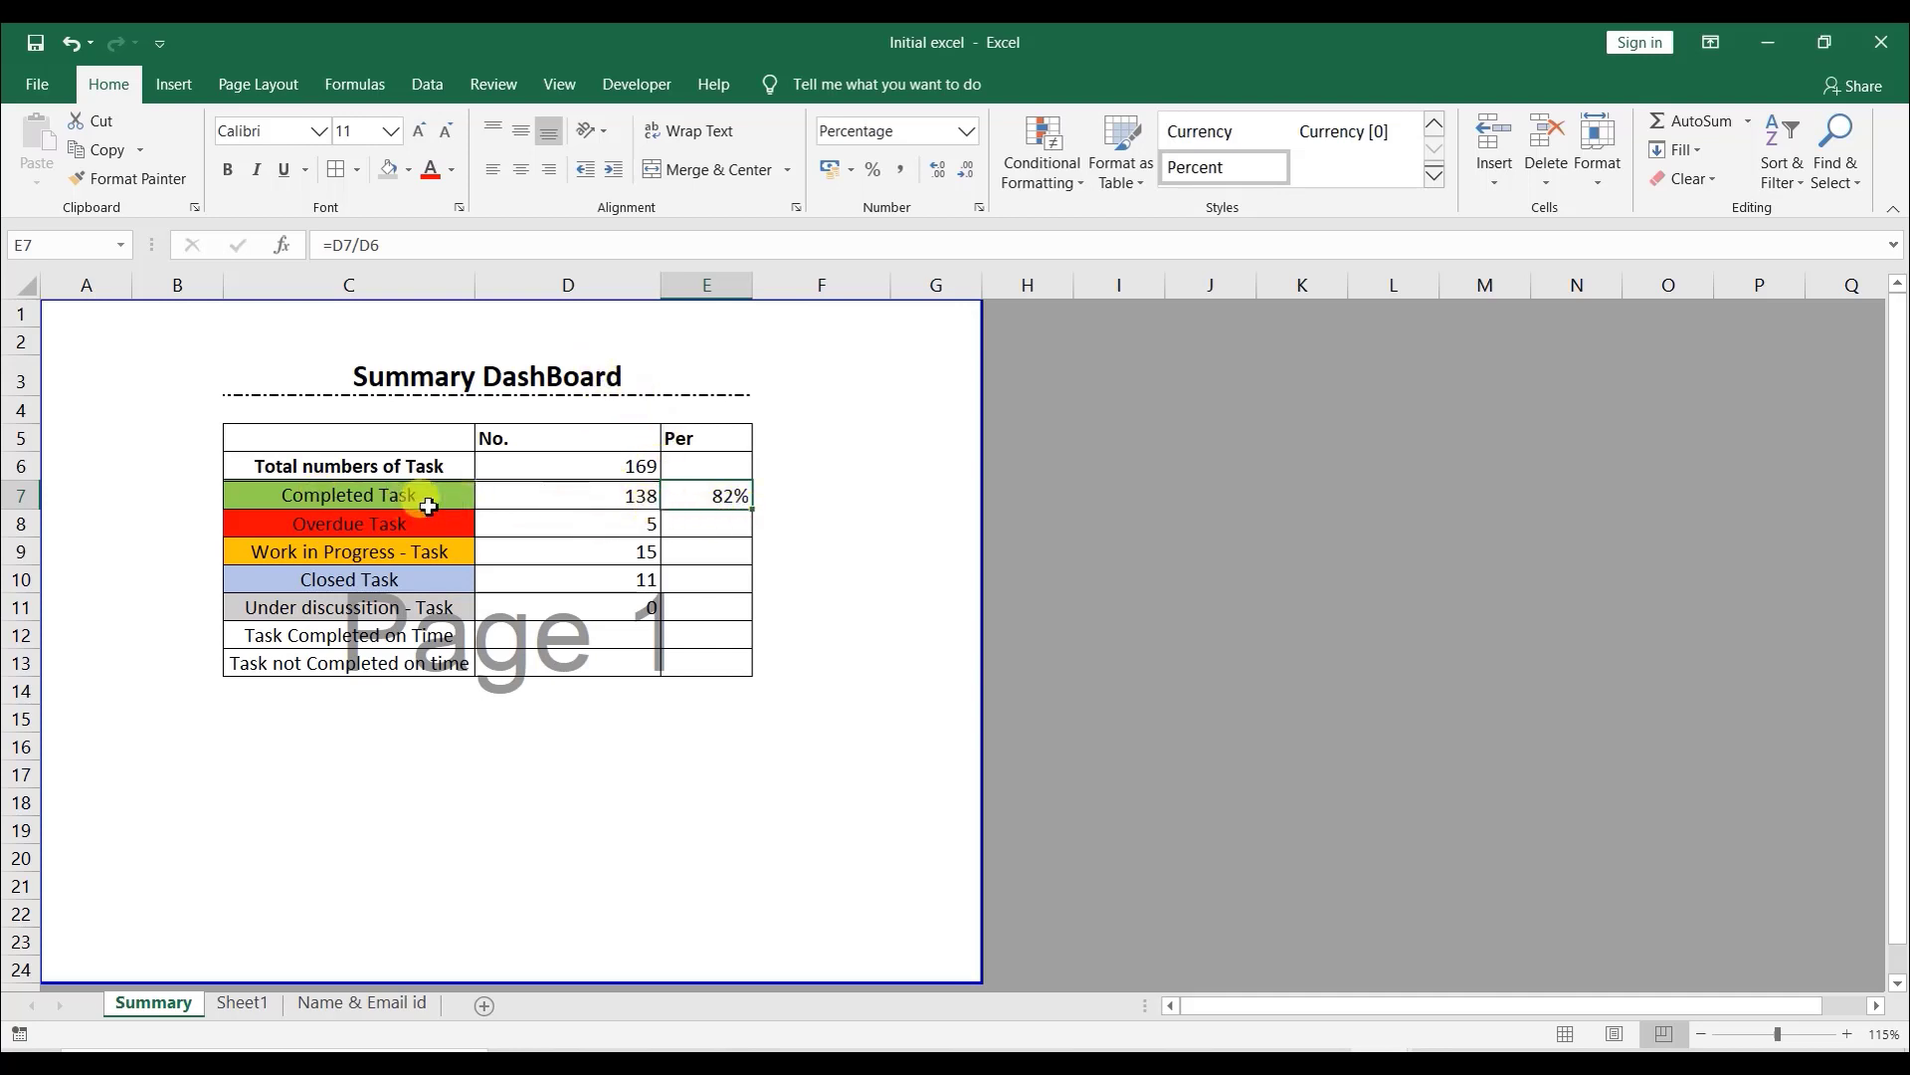
left_click_drag(752, 510, 736, 611)
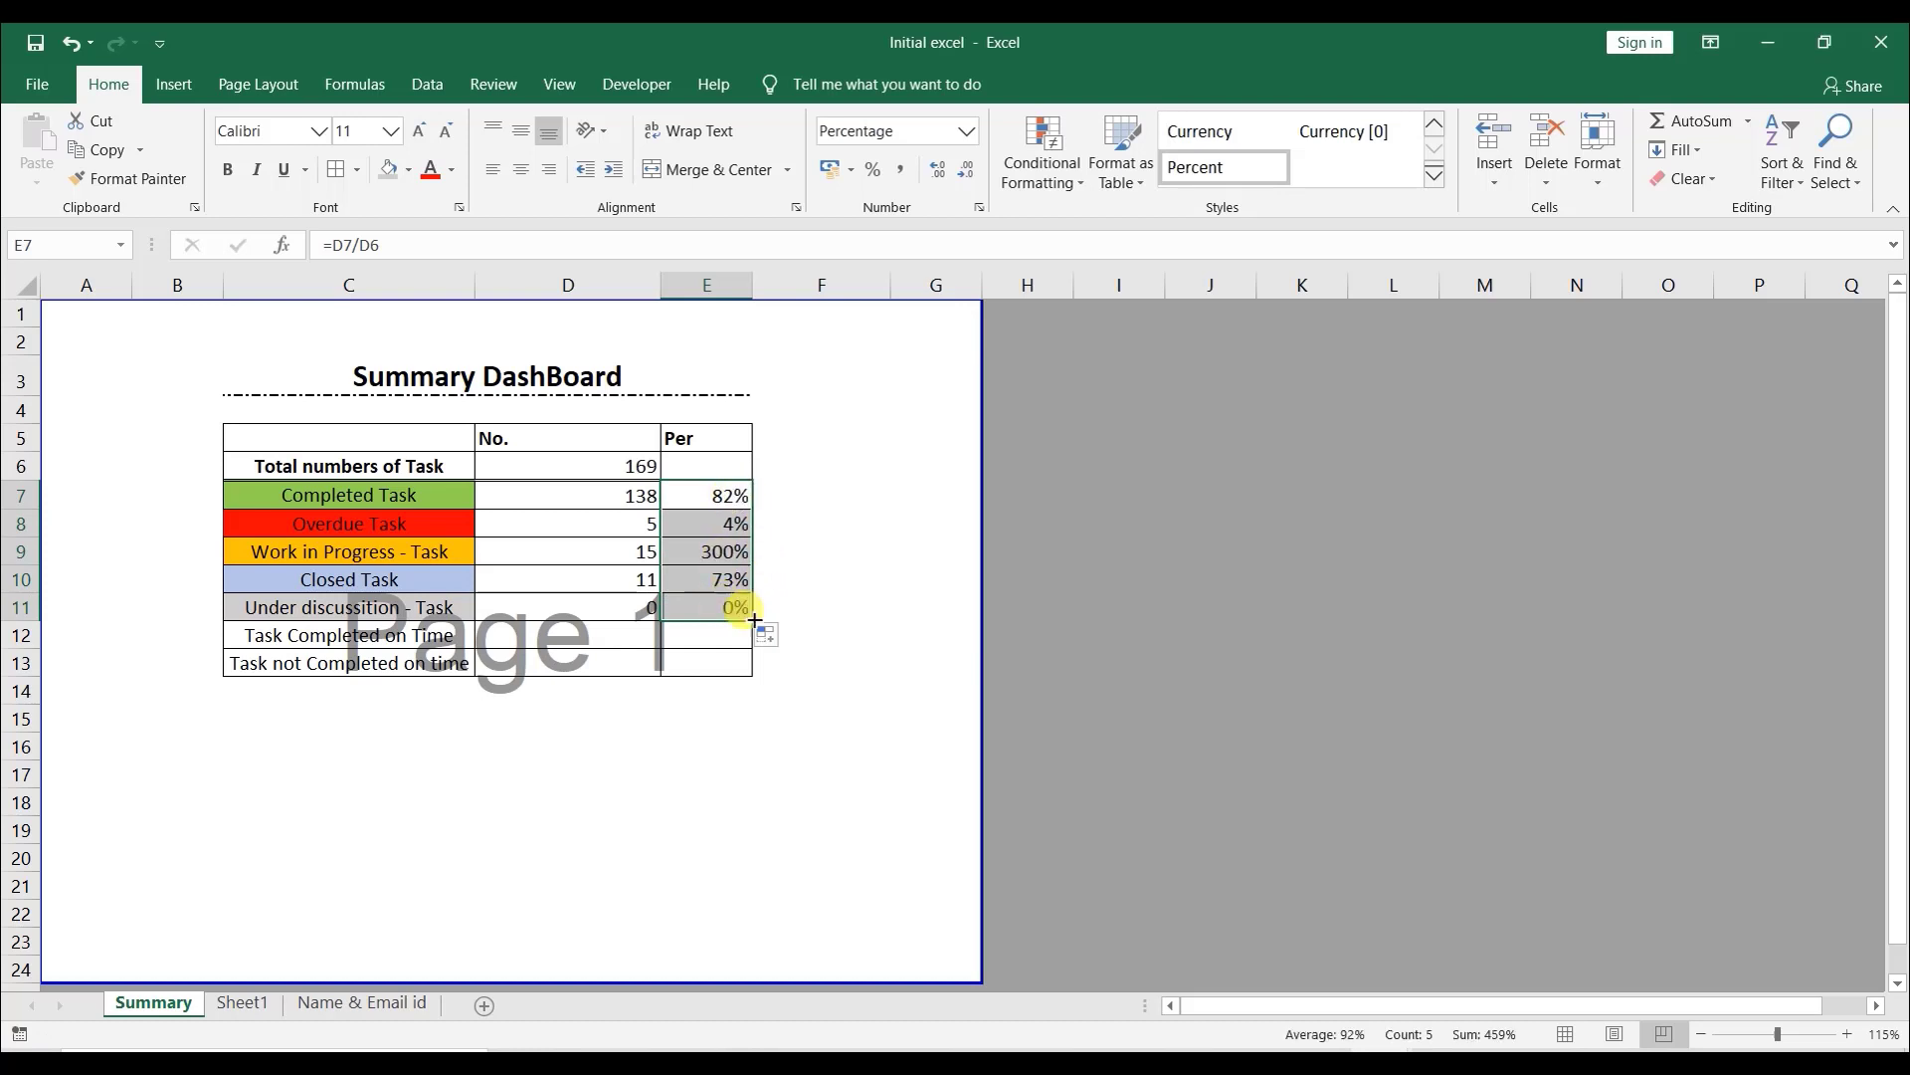
- Make the total-task divisor in the Completed Task percentage formula absolute as $D$6
left_click(729, 499)
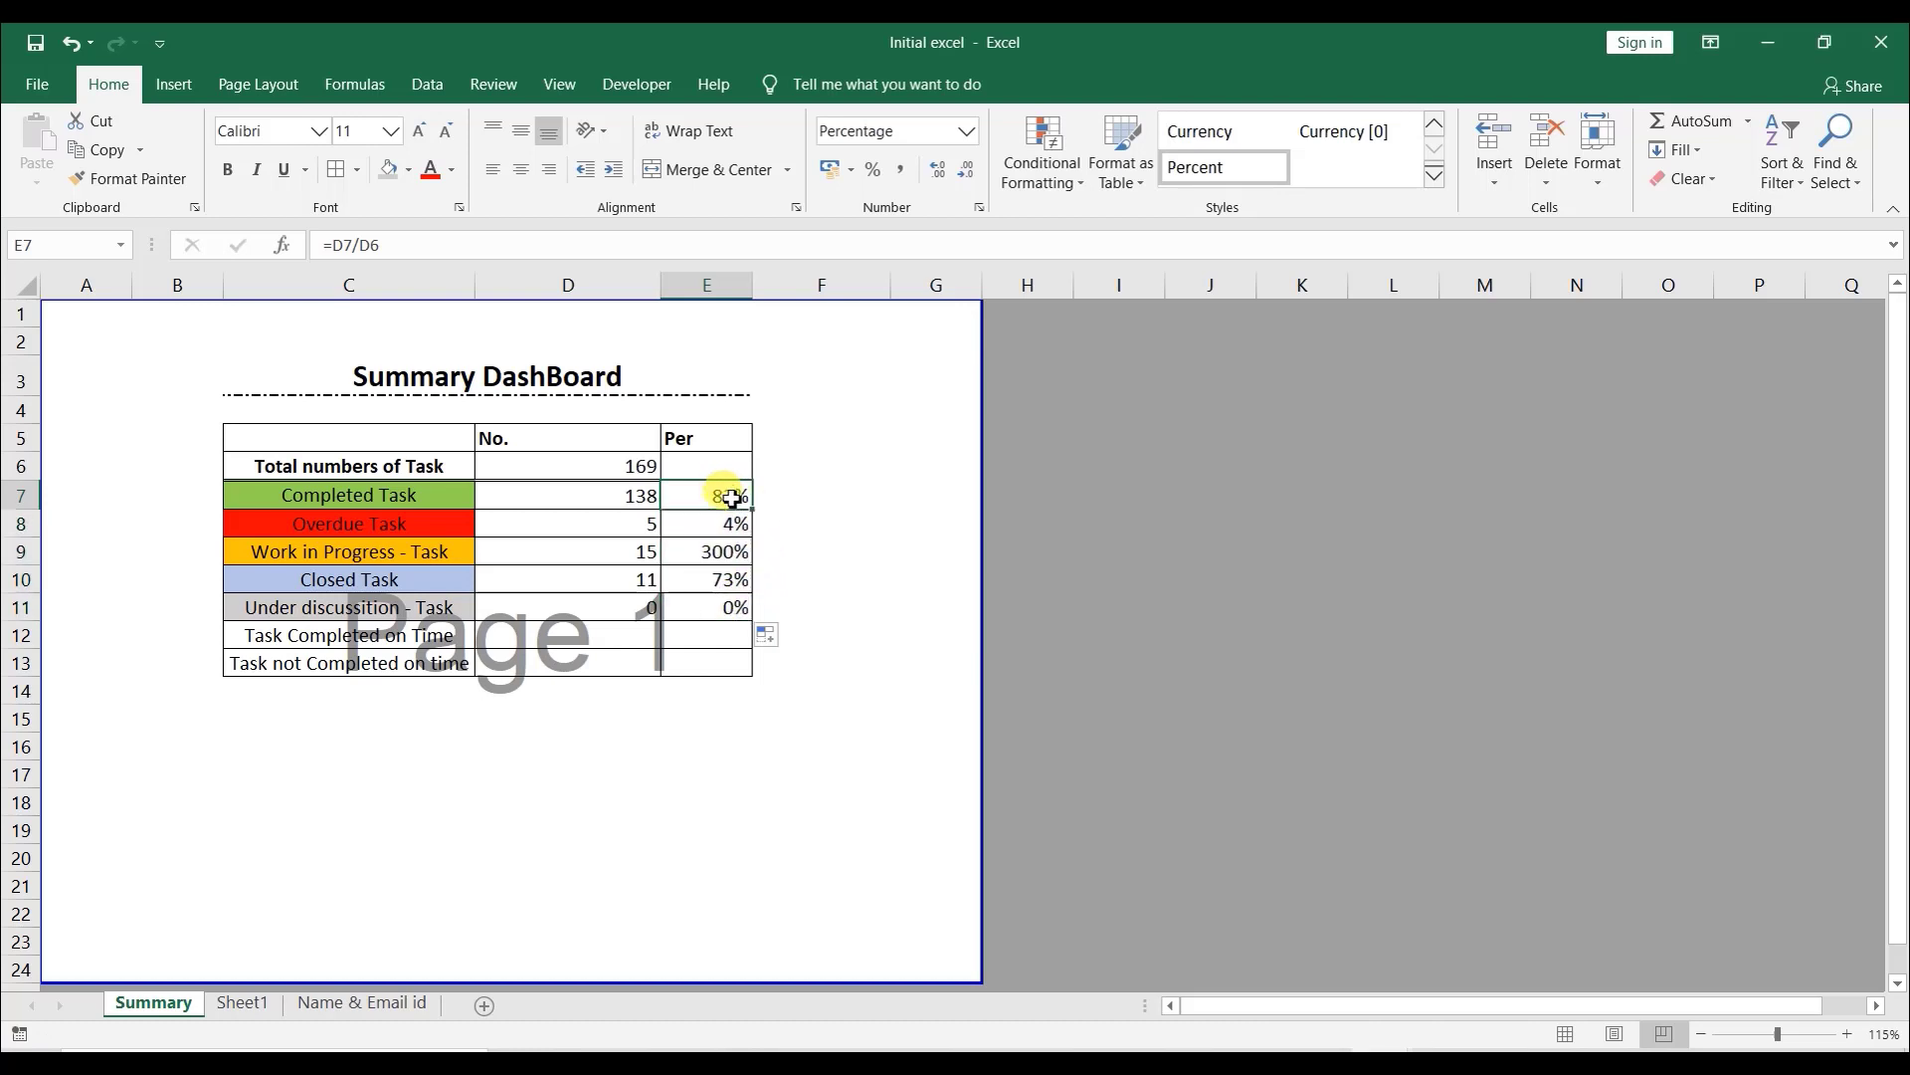
double_click(732, 497)
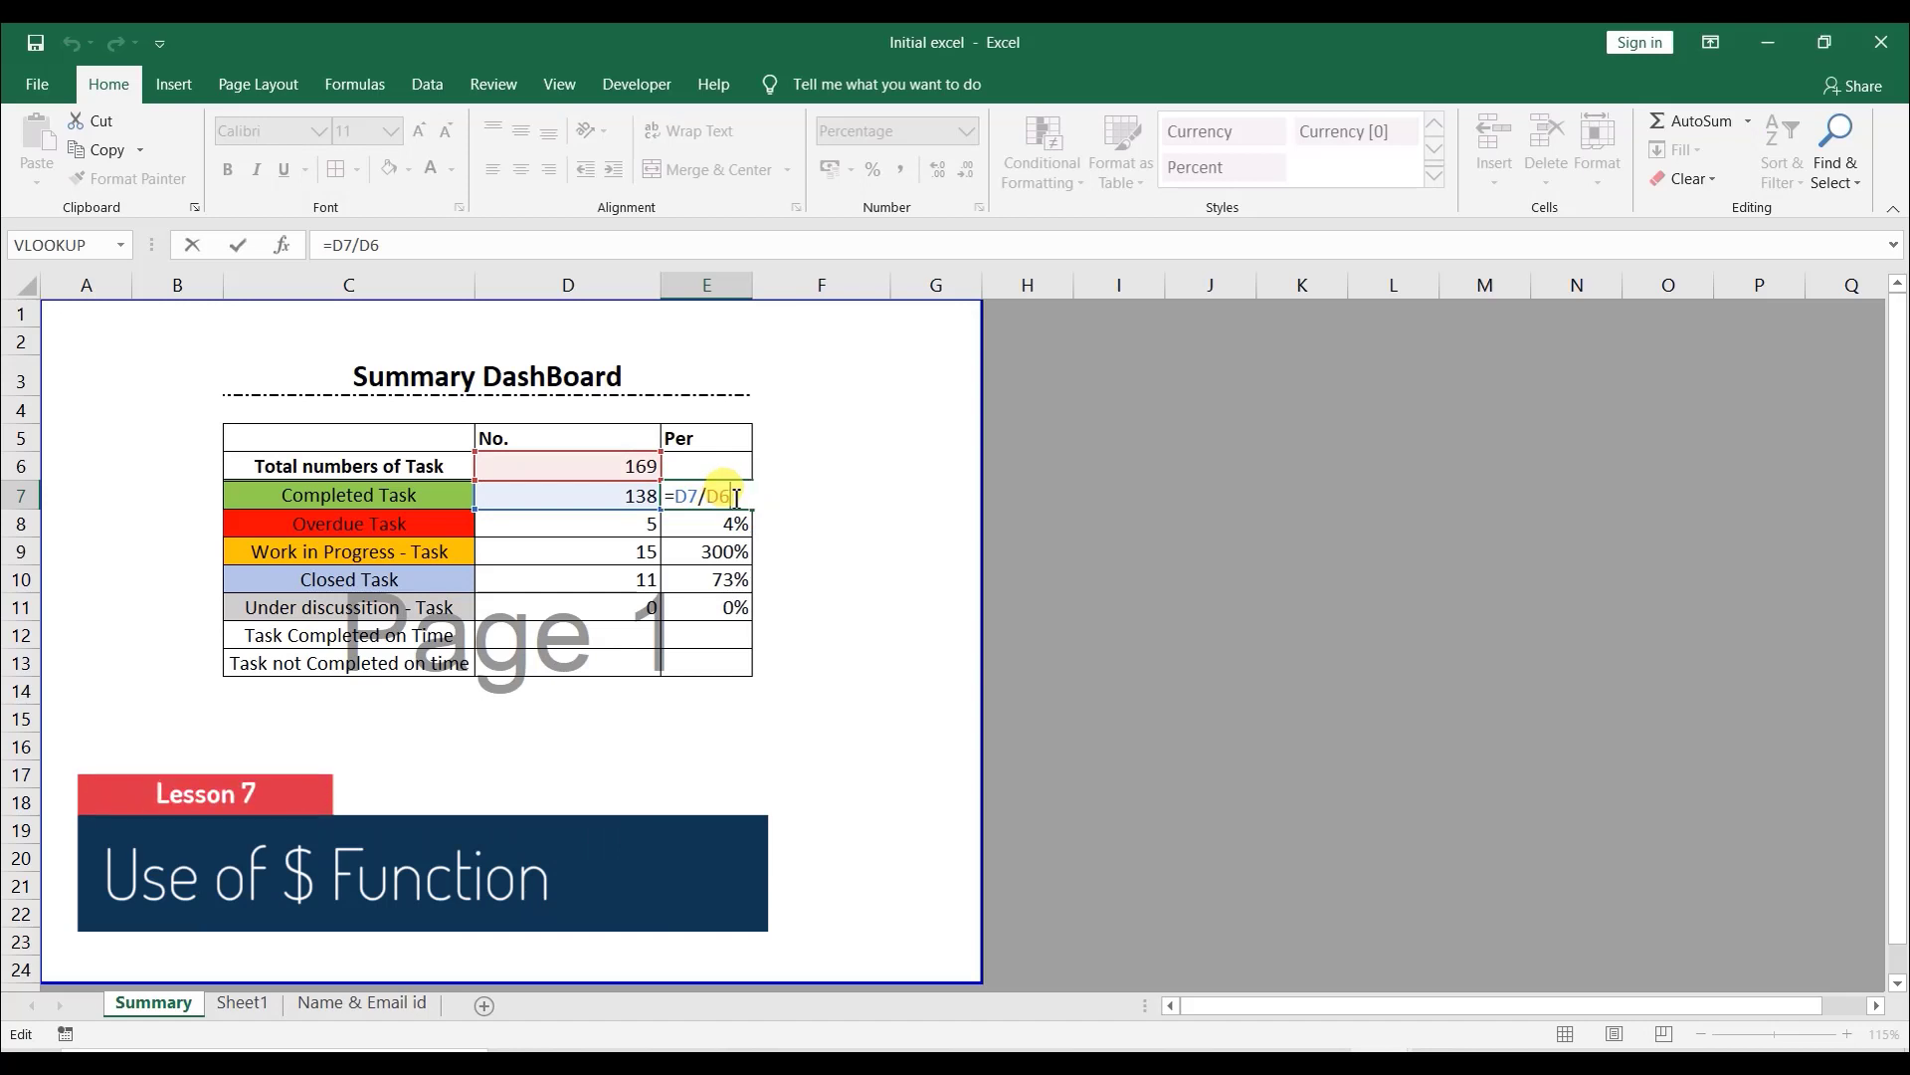
key("F4")
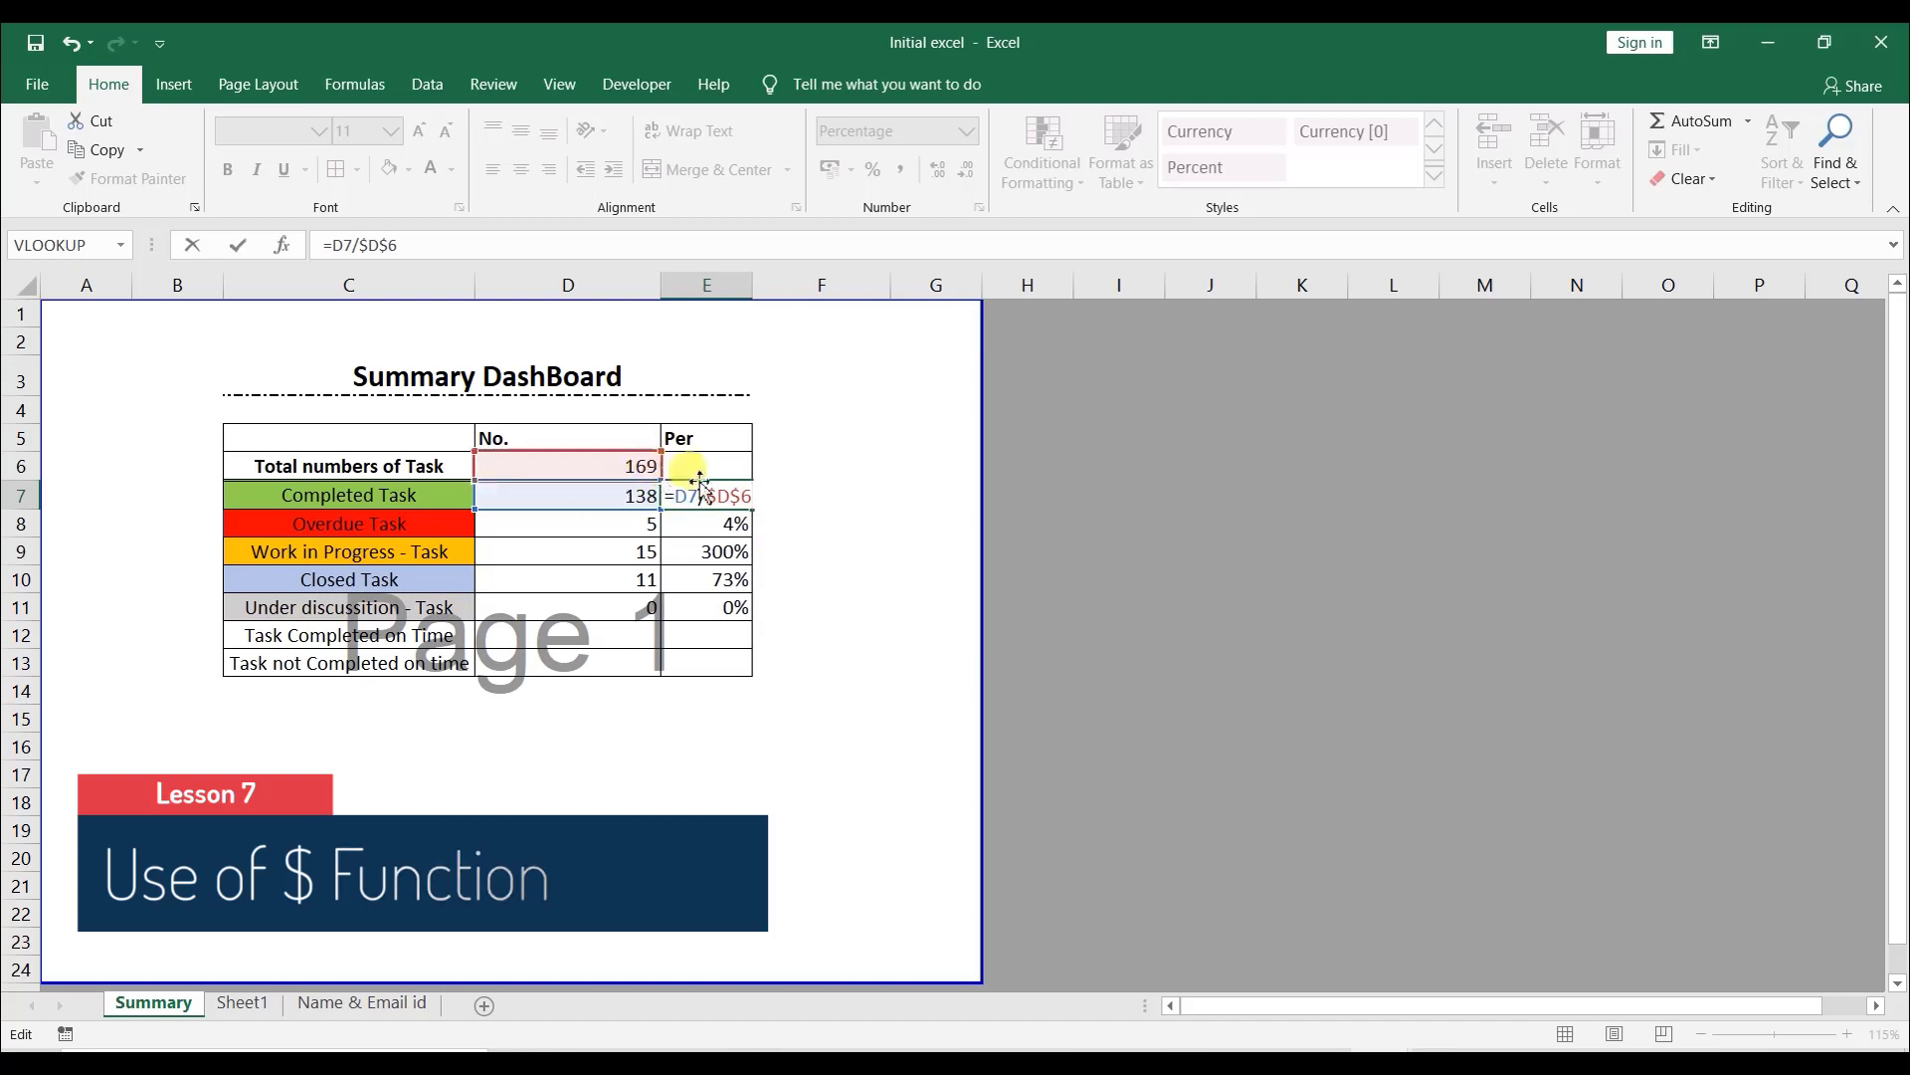
key("ctrl+Return")
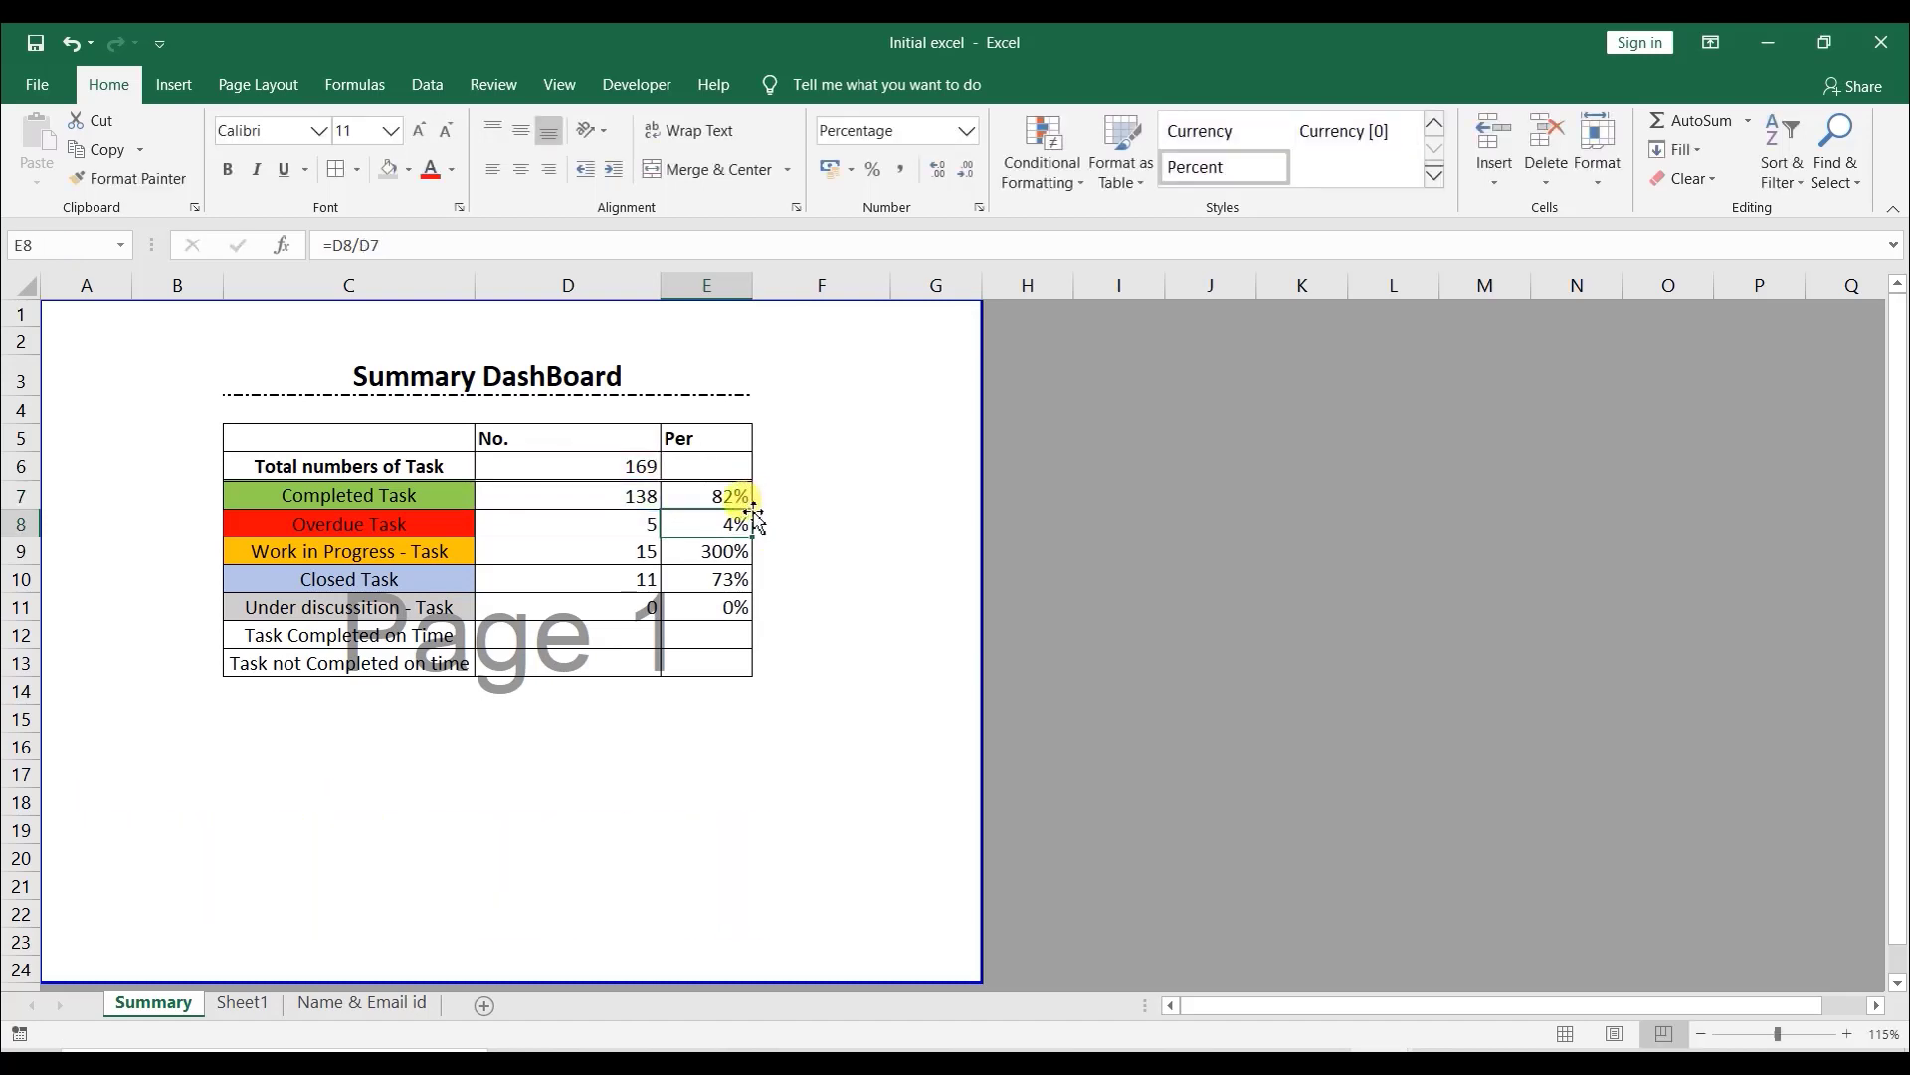
- Fill the corrected percentage formula down to the Under discussion row and inspect the copied formulas
left_click_drag(752, 509, 756, 610)
left_click(781, 523)
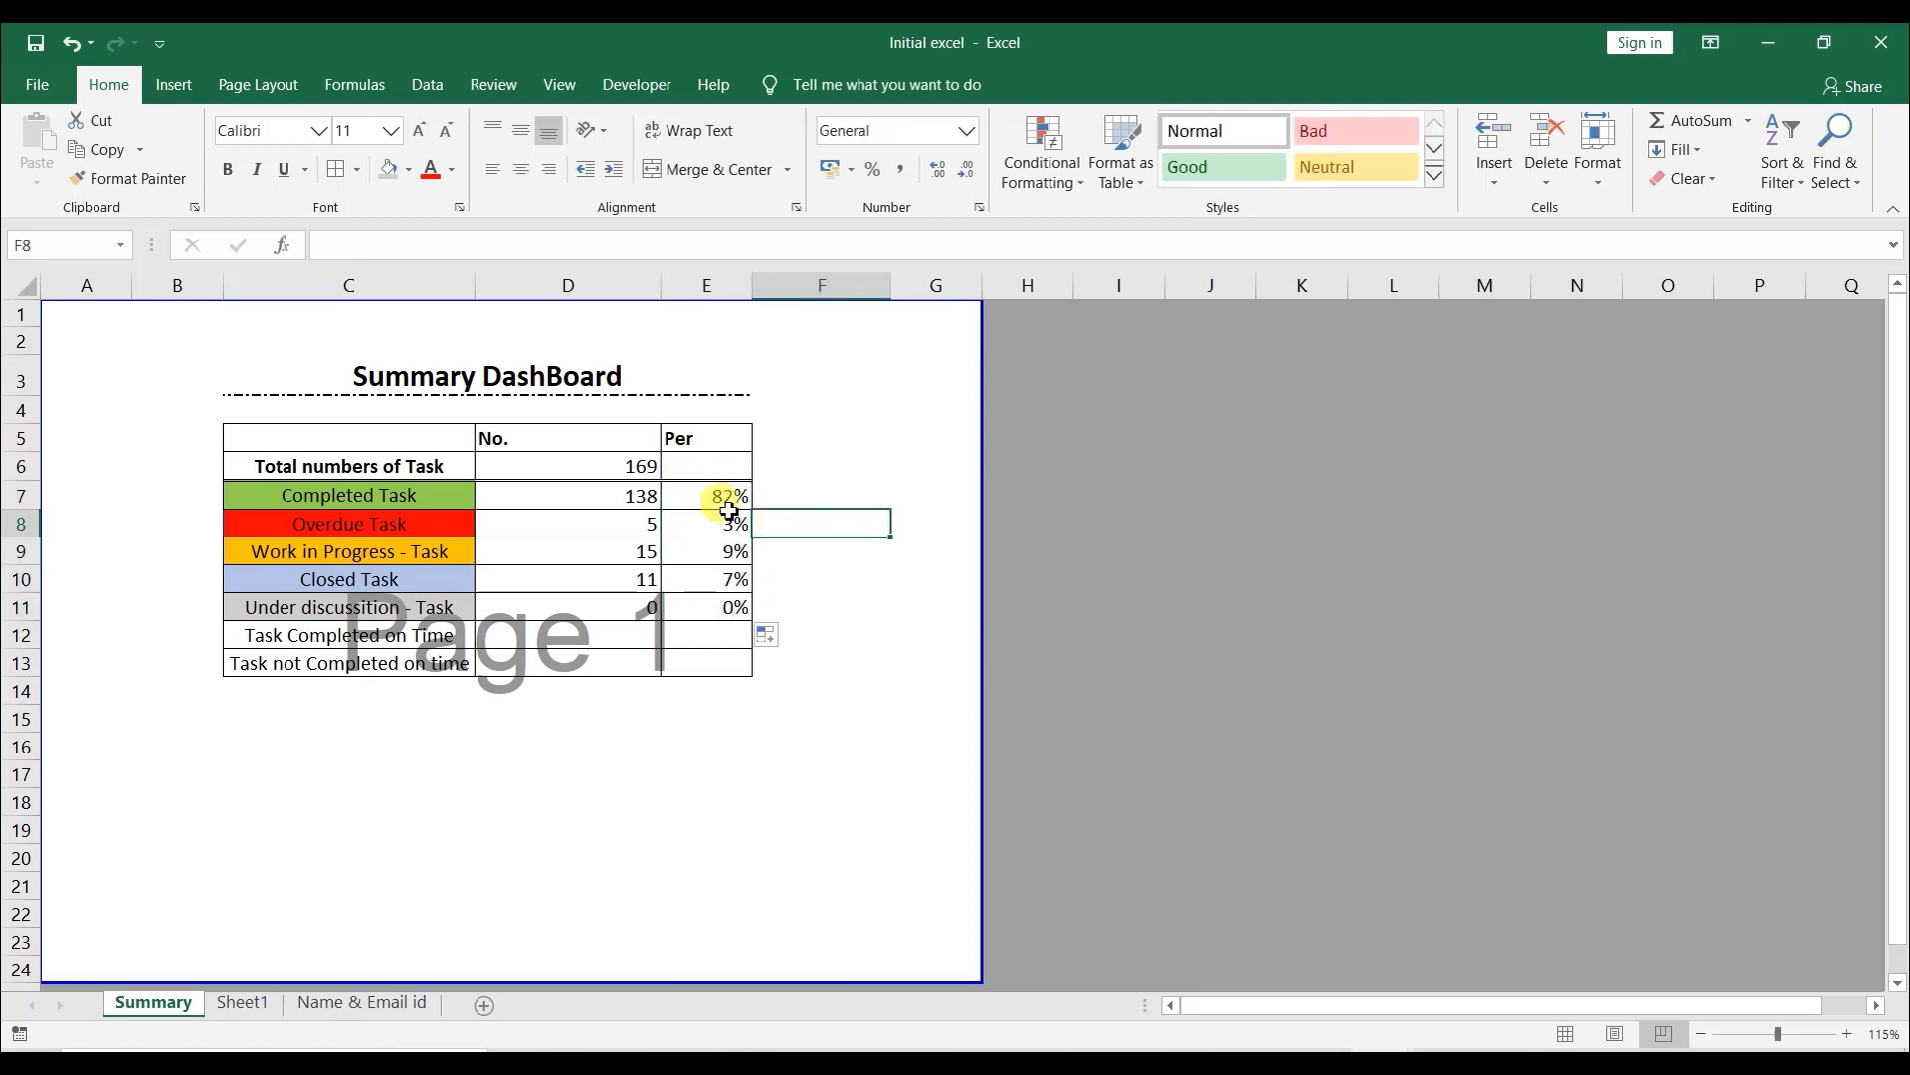
left_click(716, 523)
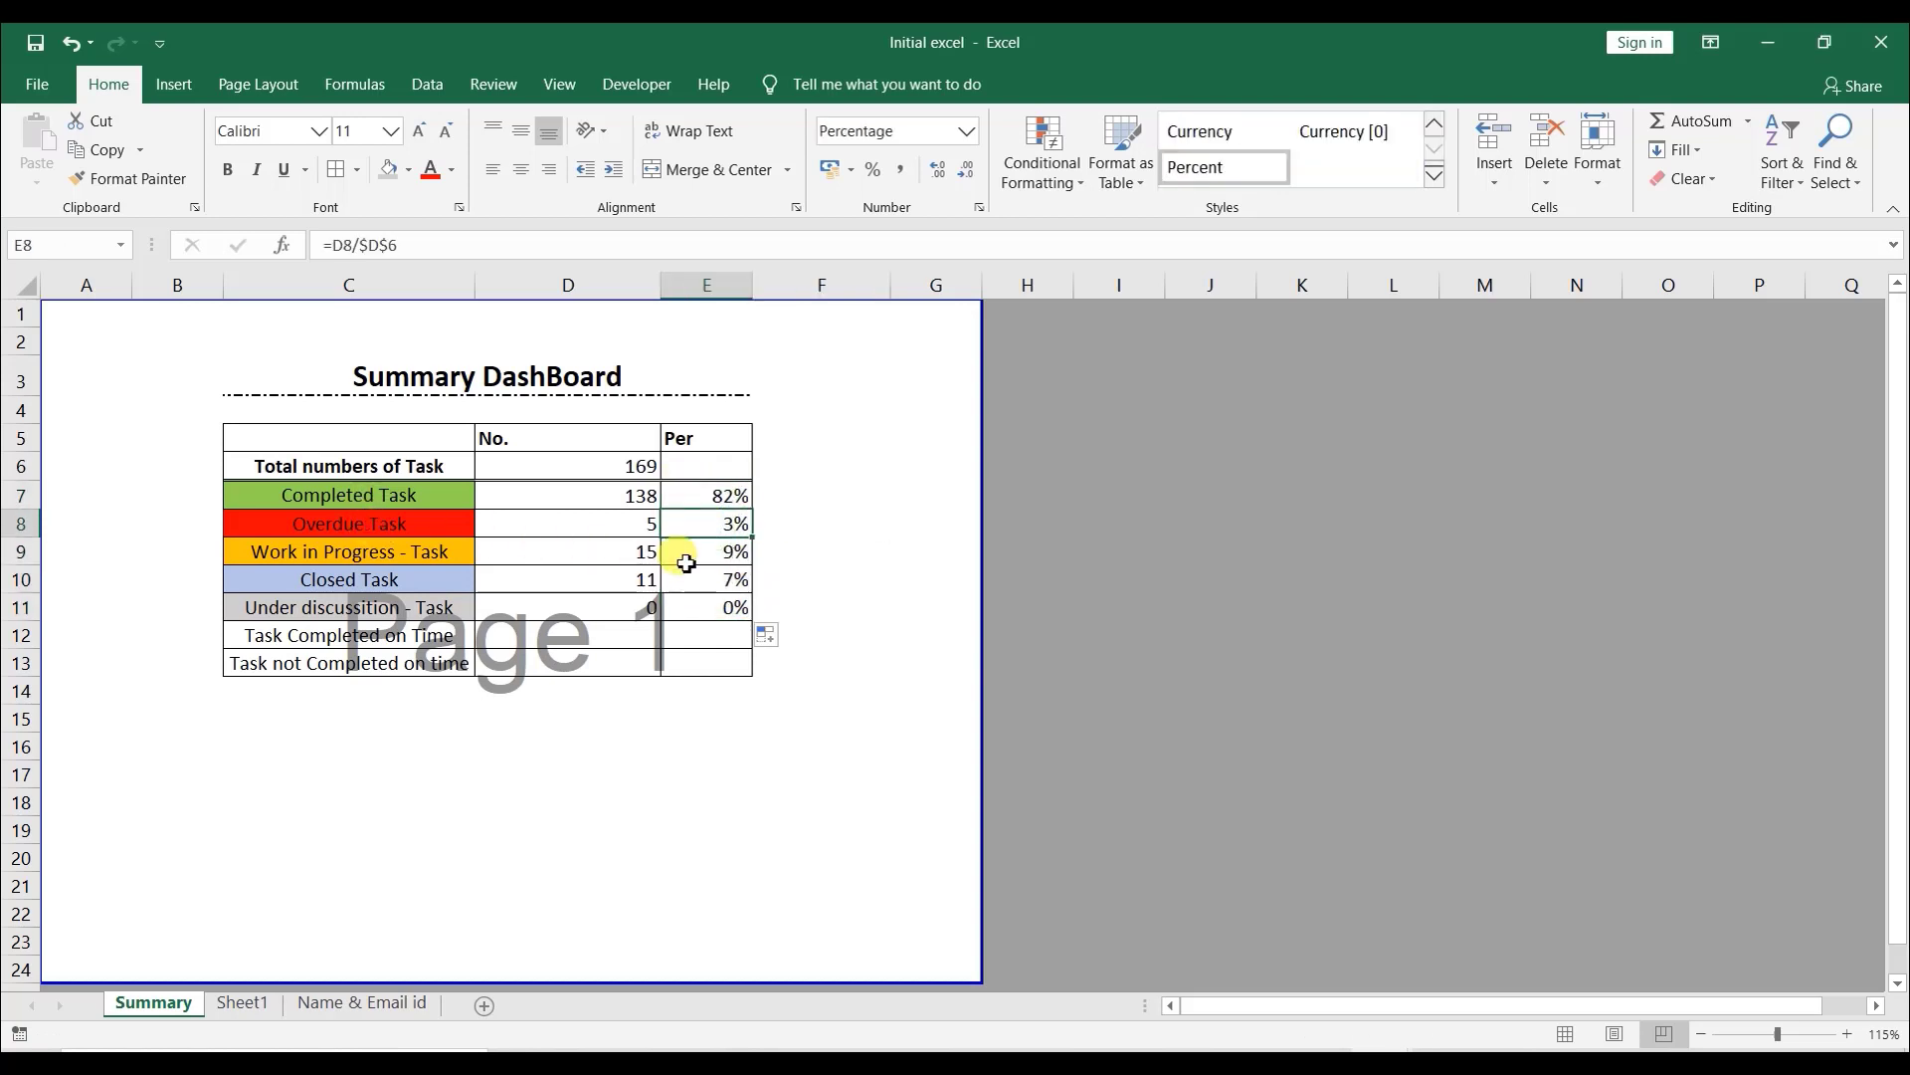
left_click(683, 554)
left_click(667, 587)
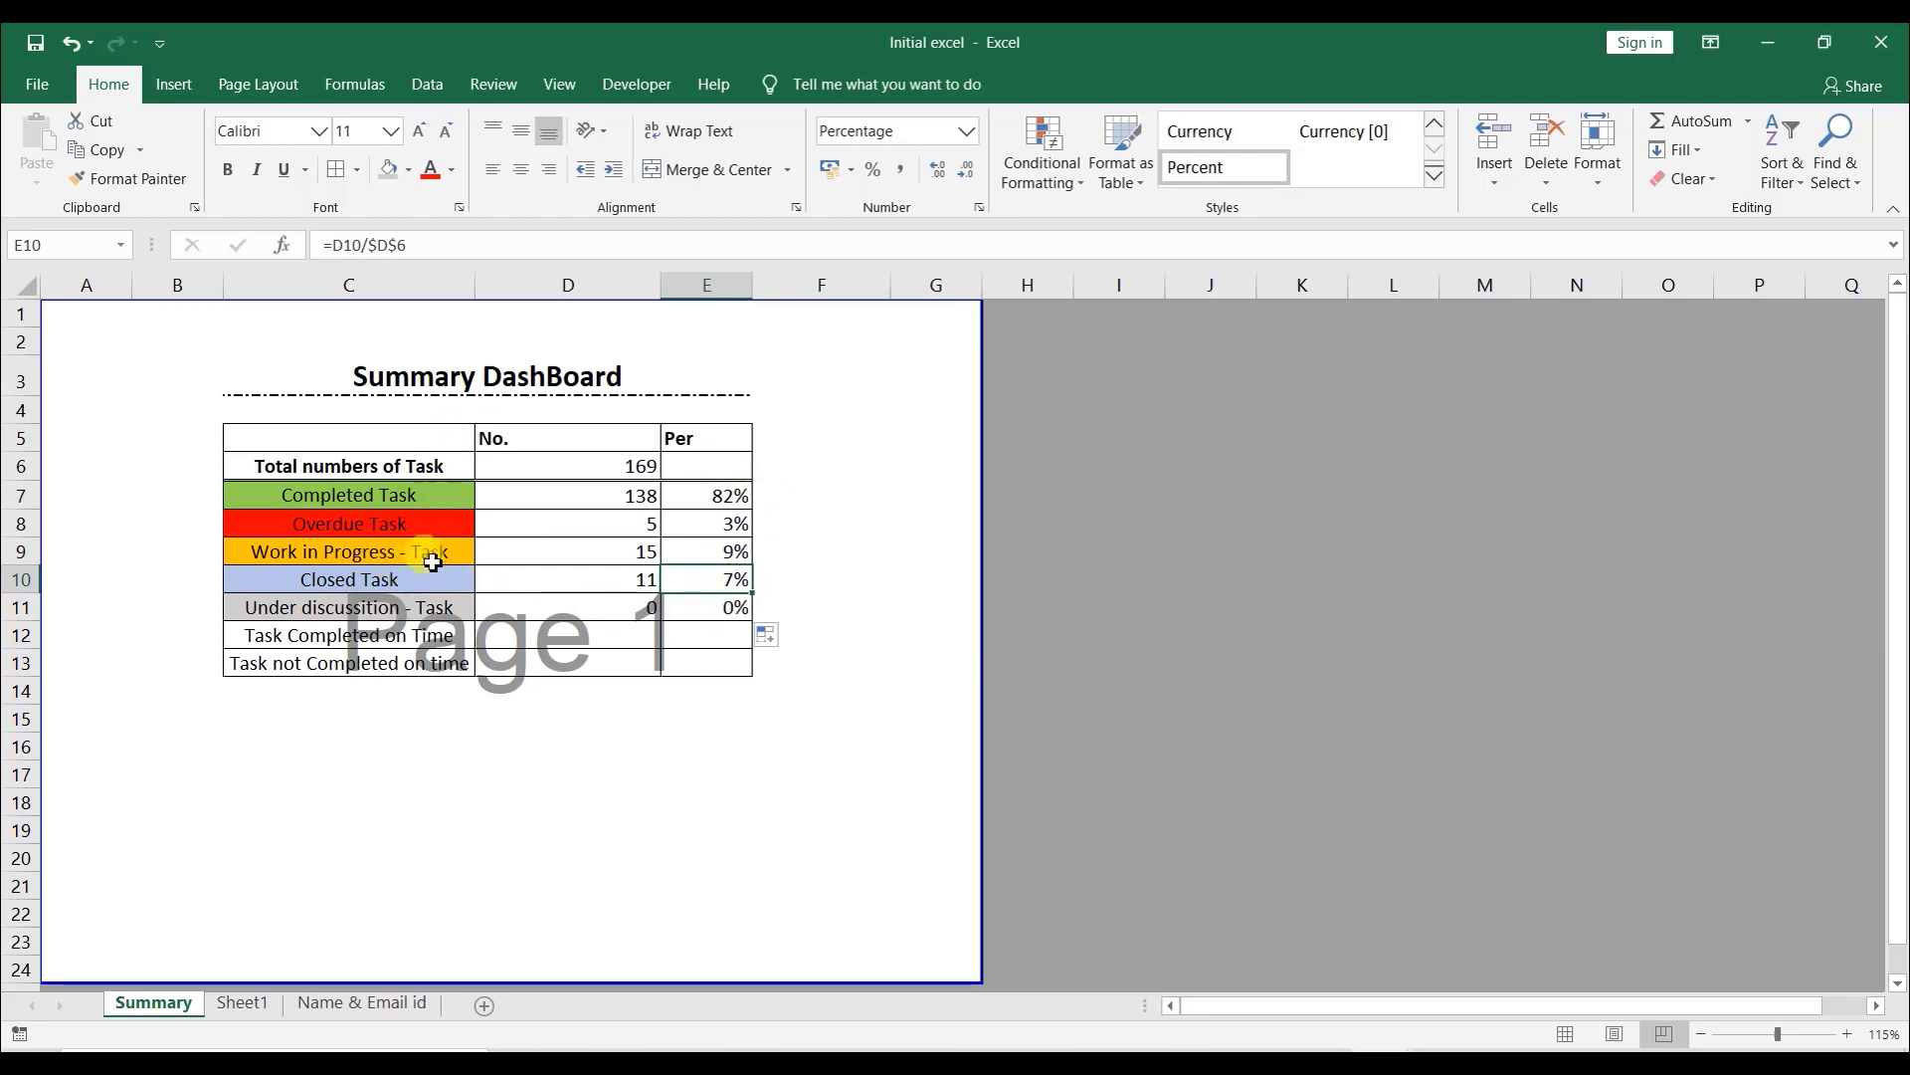
- In the total row's Per cell, sum the status percentages with =SUM(E7:E11)
left_click(744, 467)
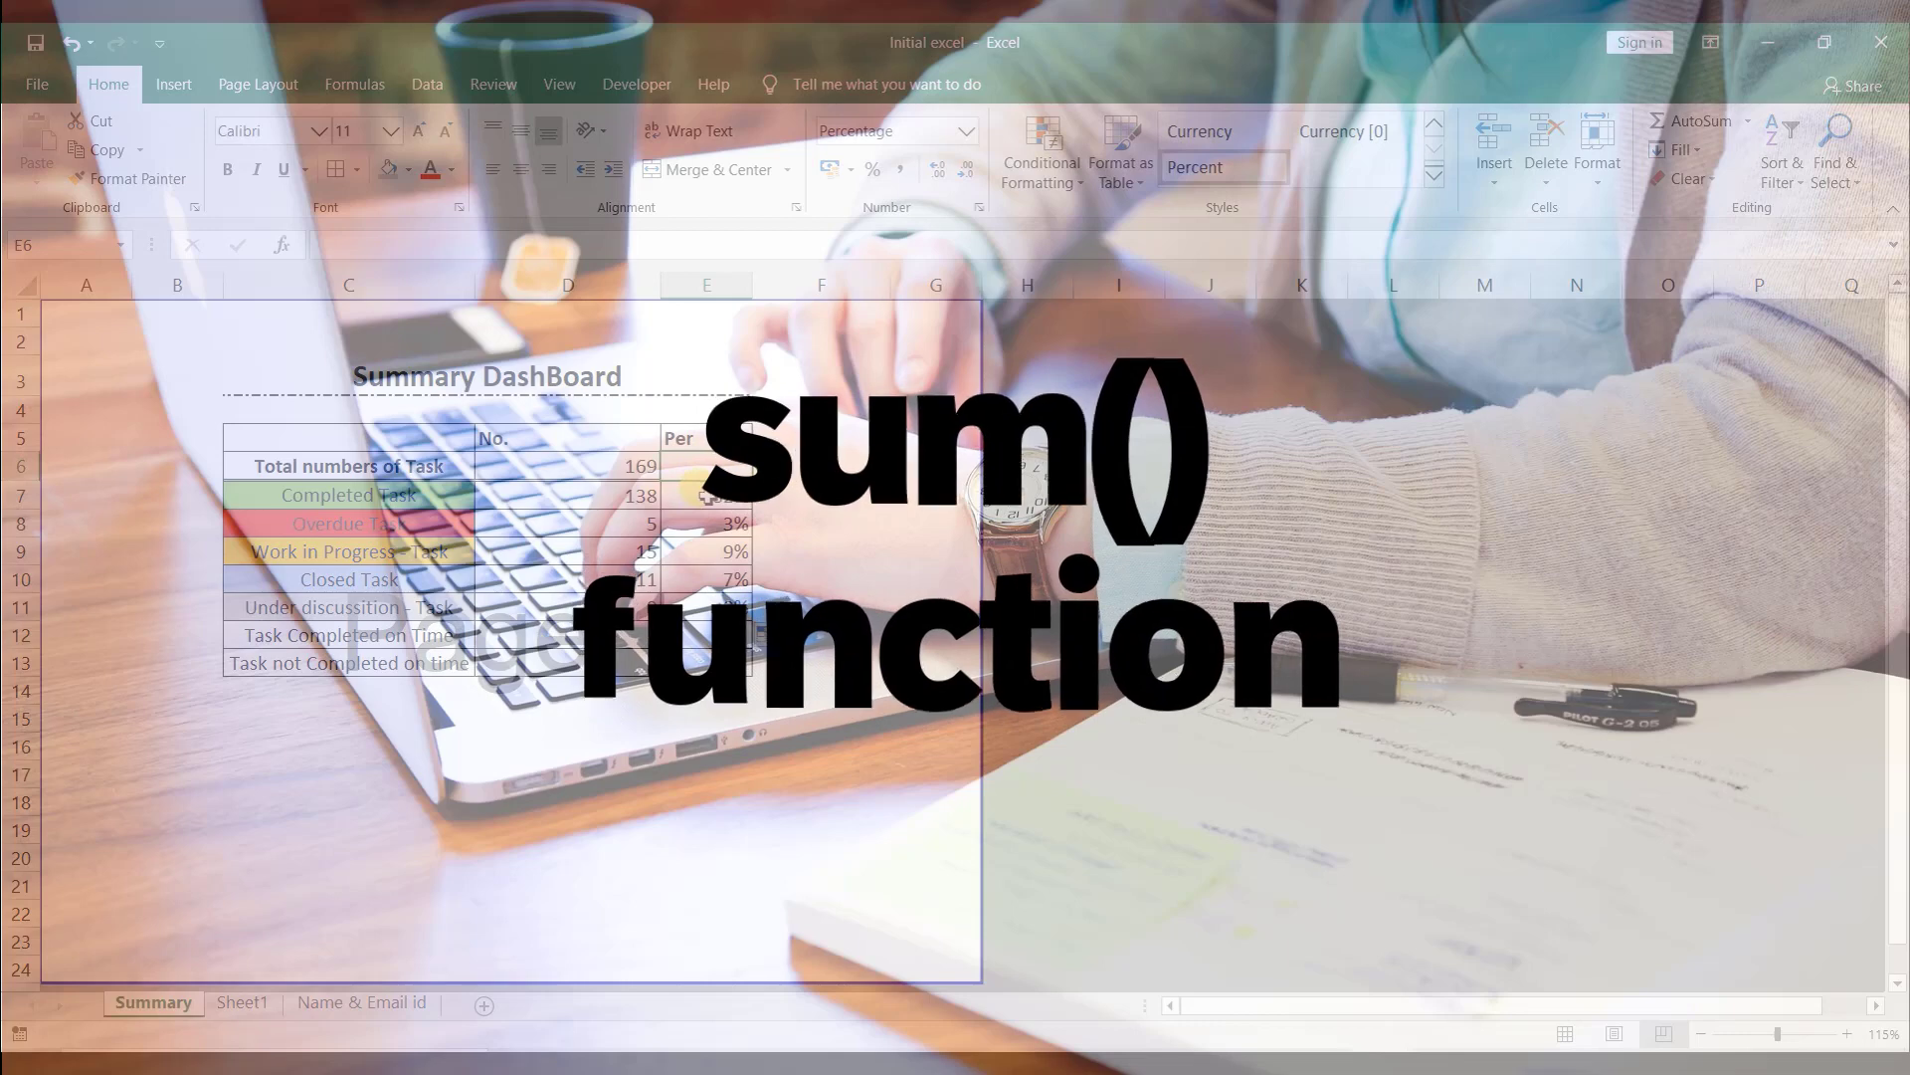
type("=sum(")
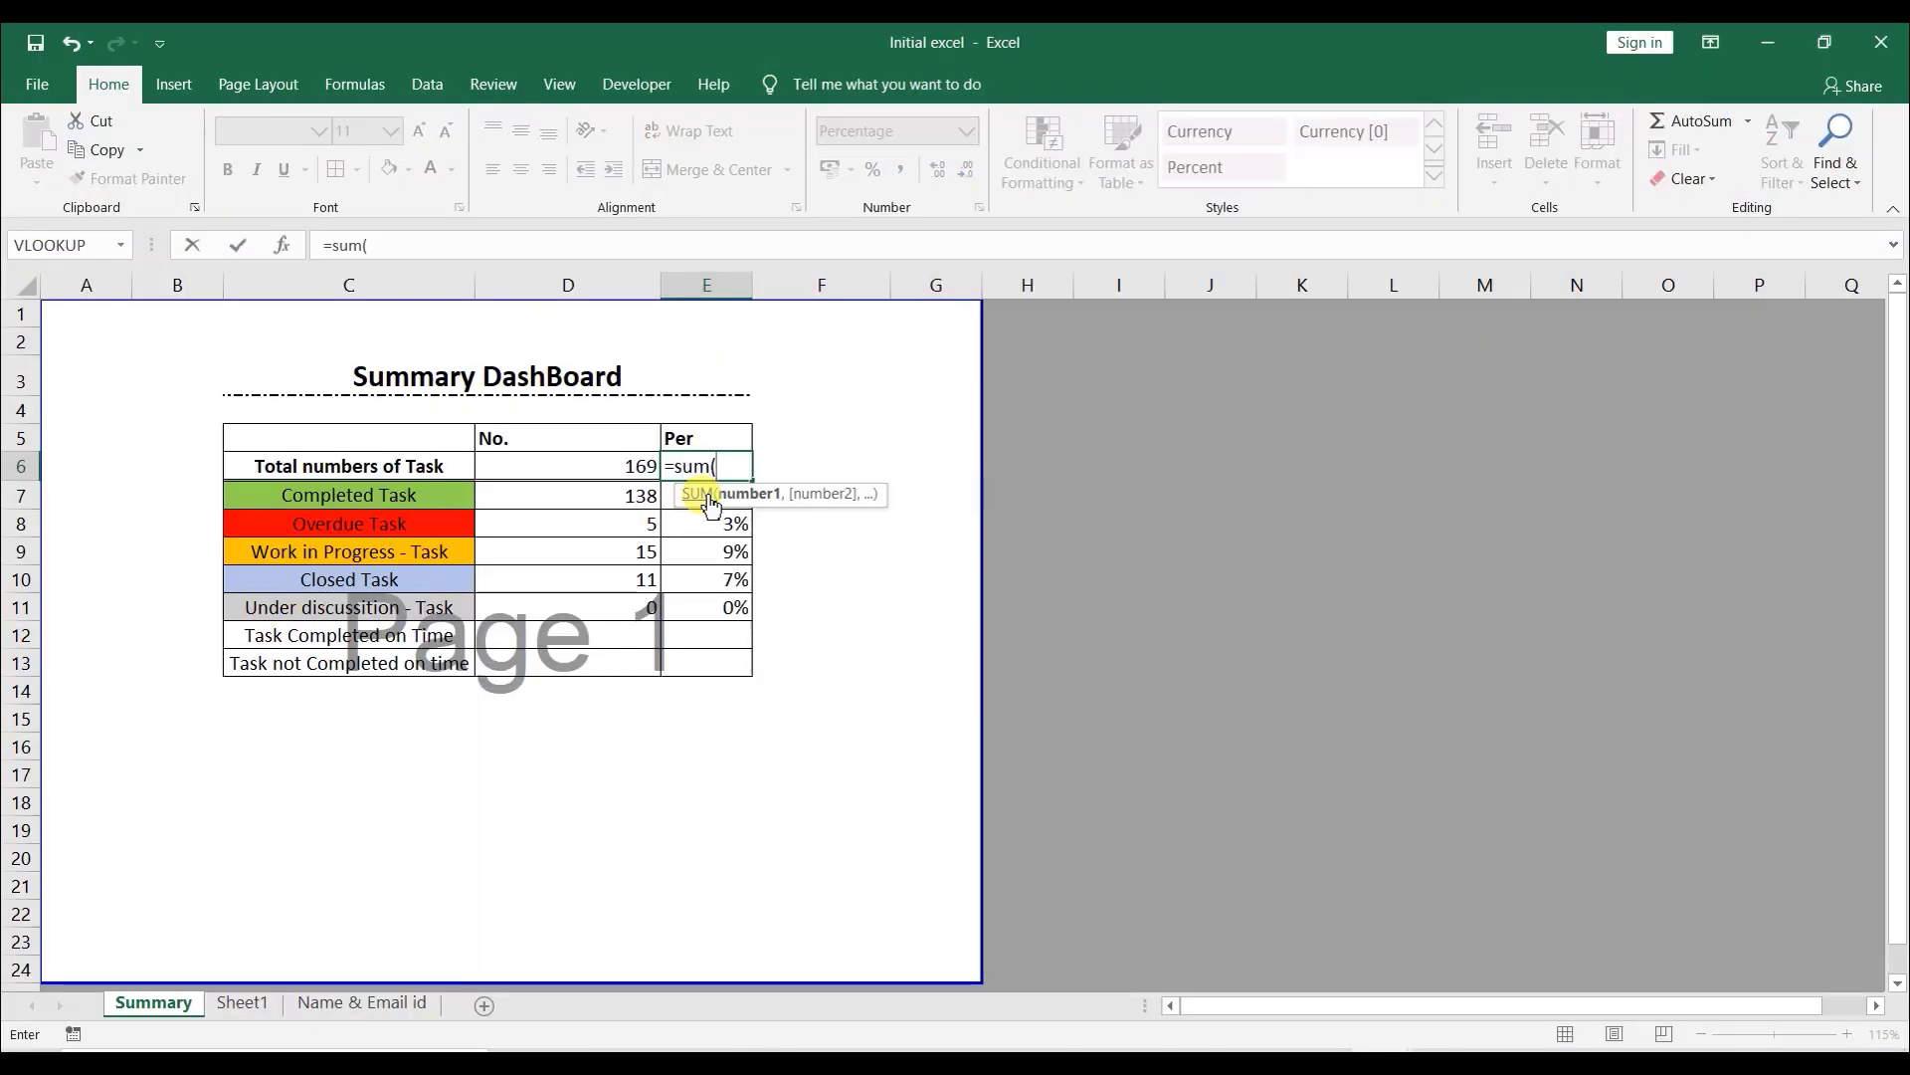
left_click(667, 497)
left_click_drag(666, 497, 686, 614)
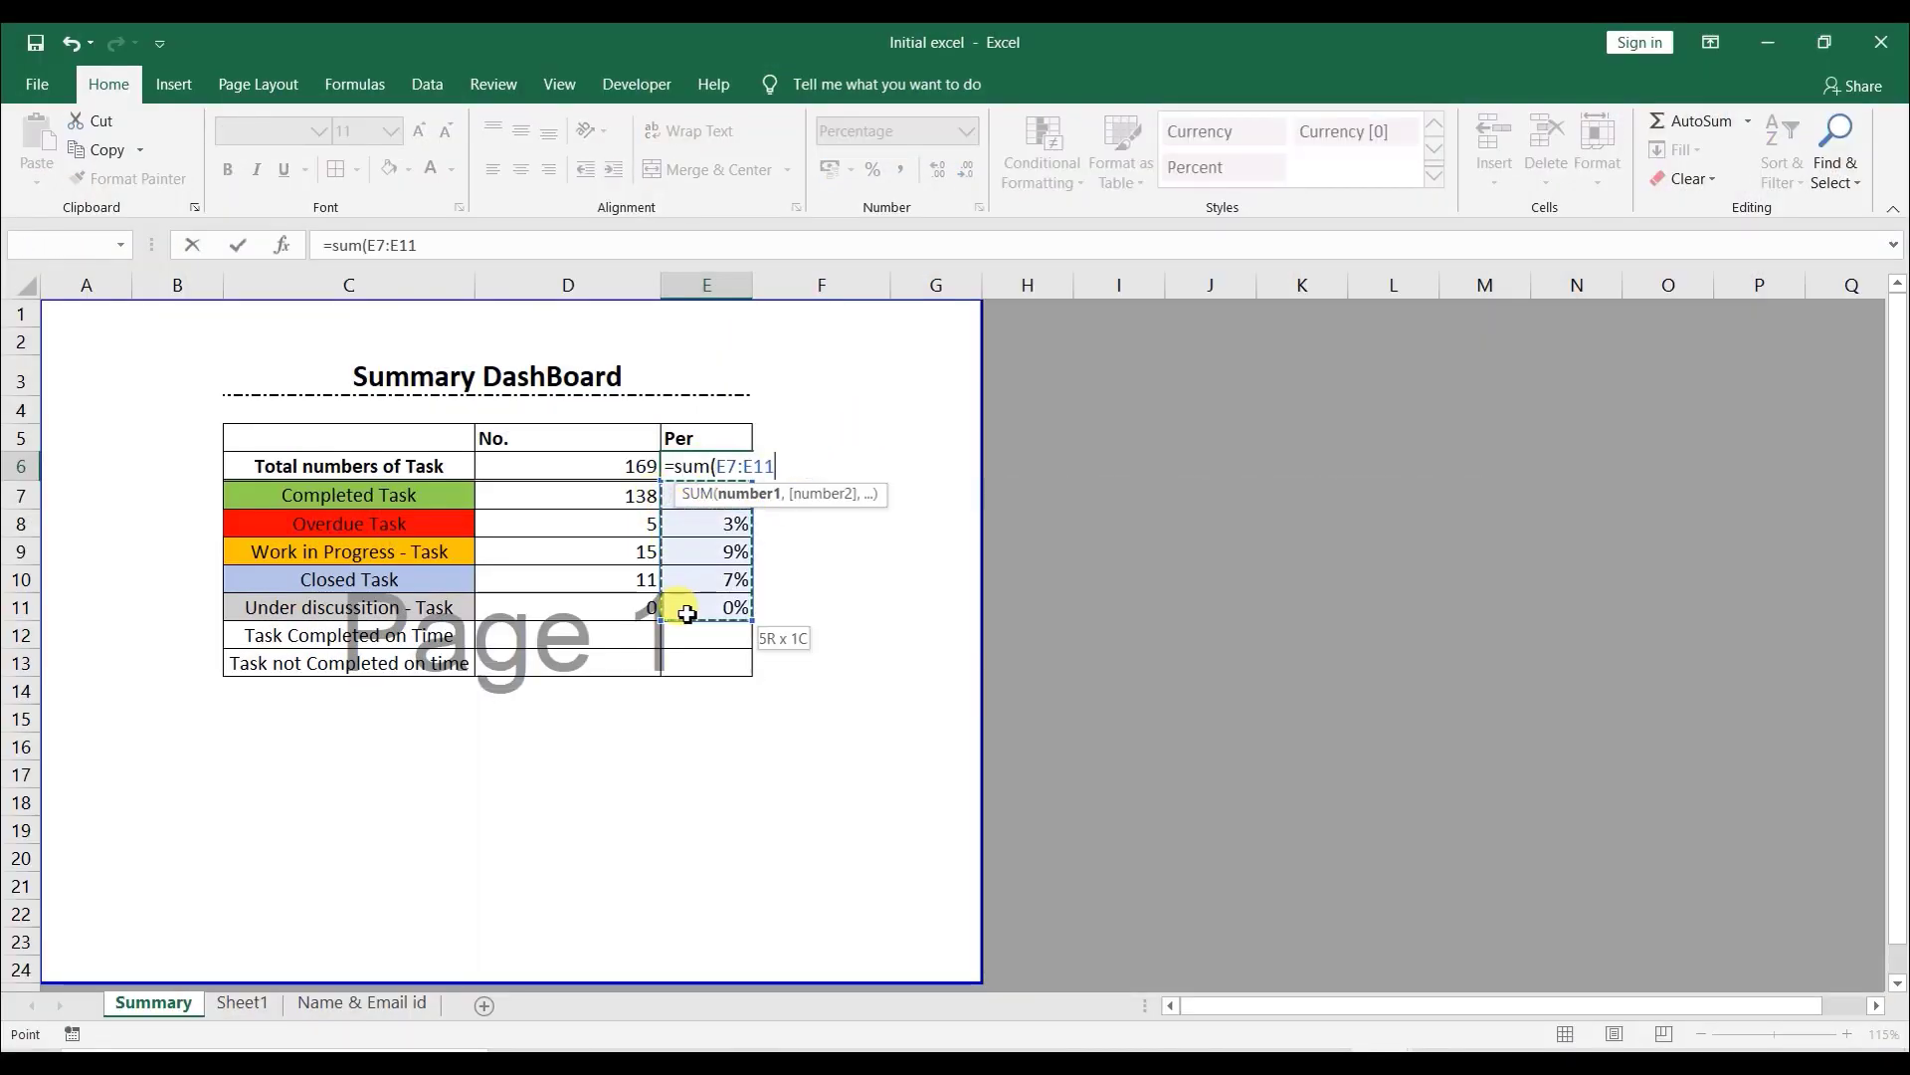
type(")")
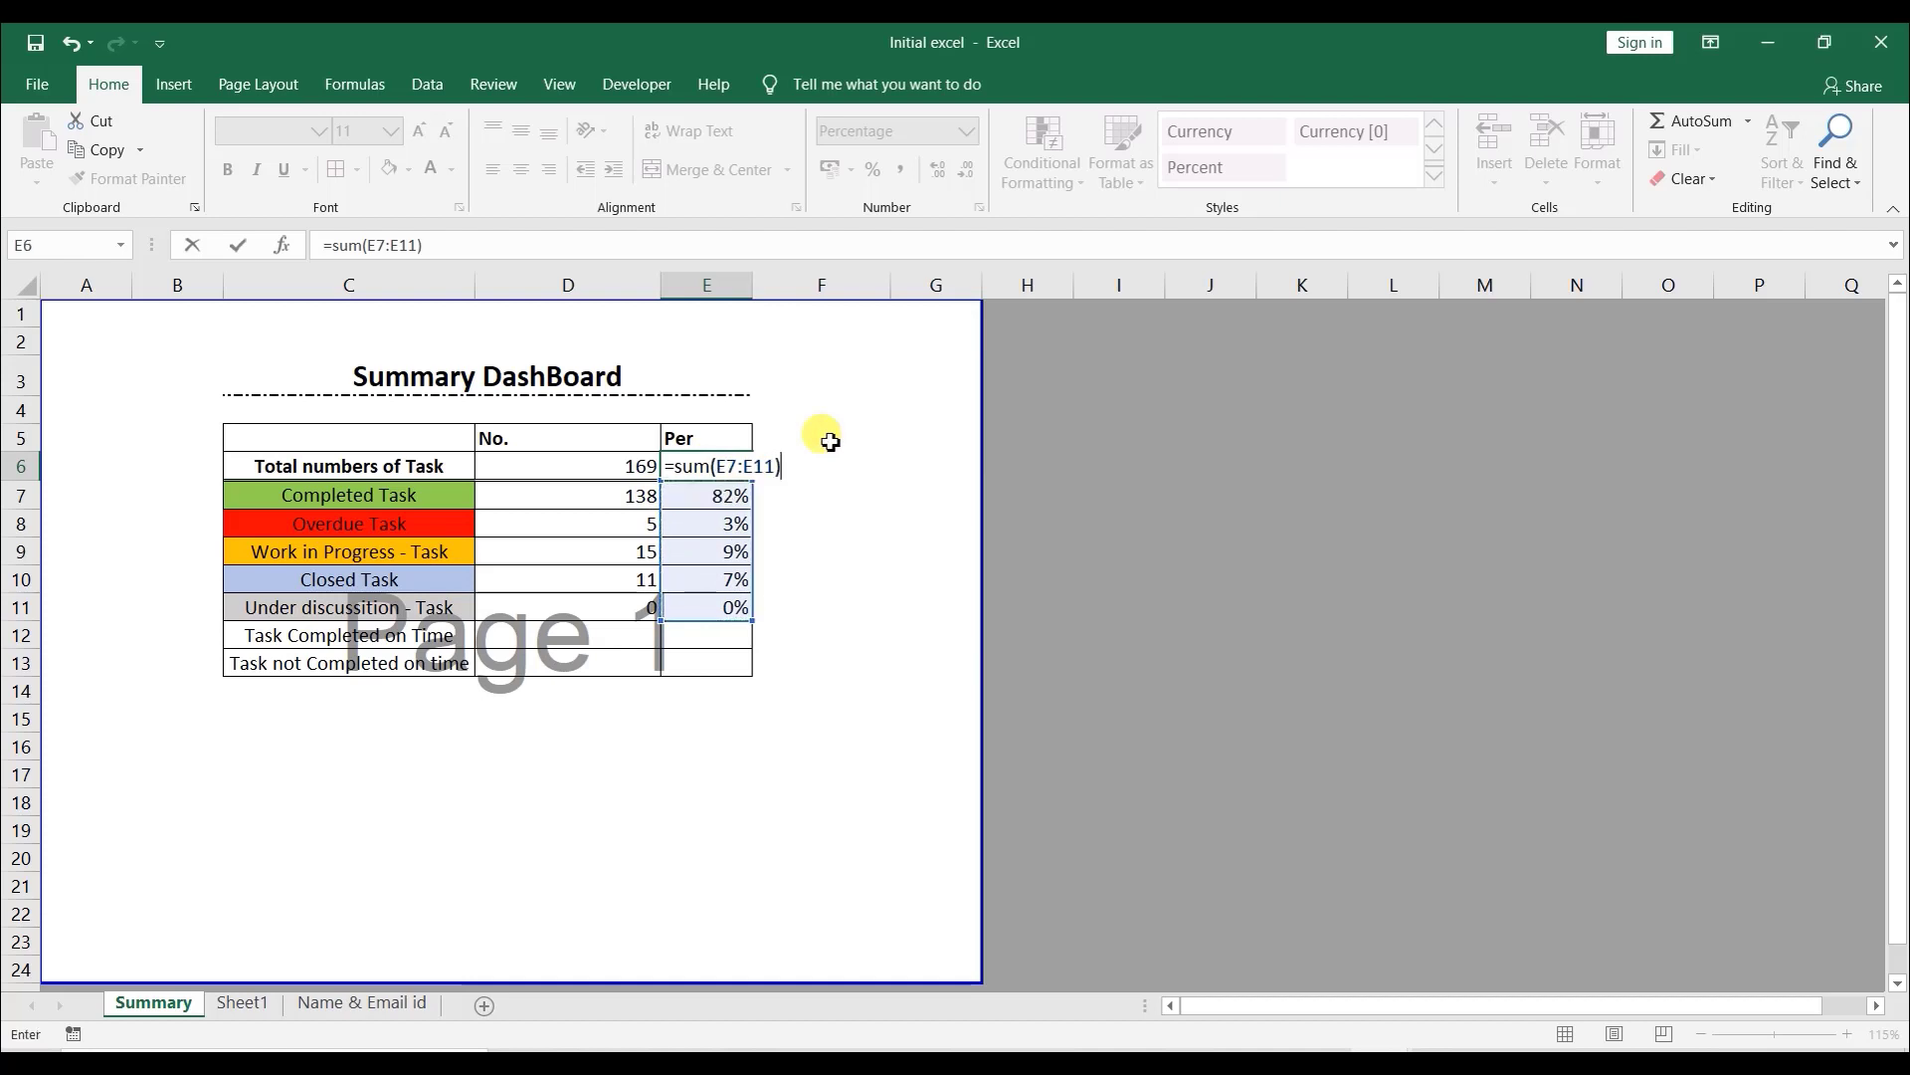
key("Return")
left_click(726, 464)
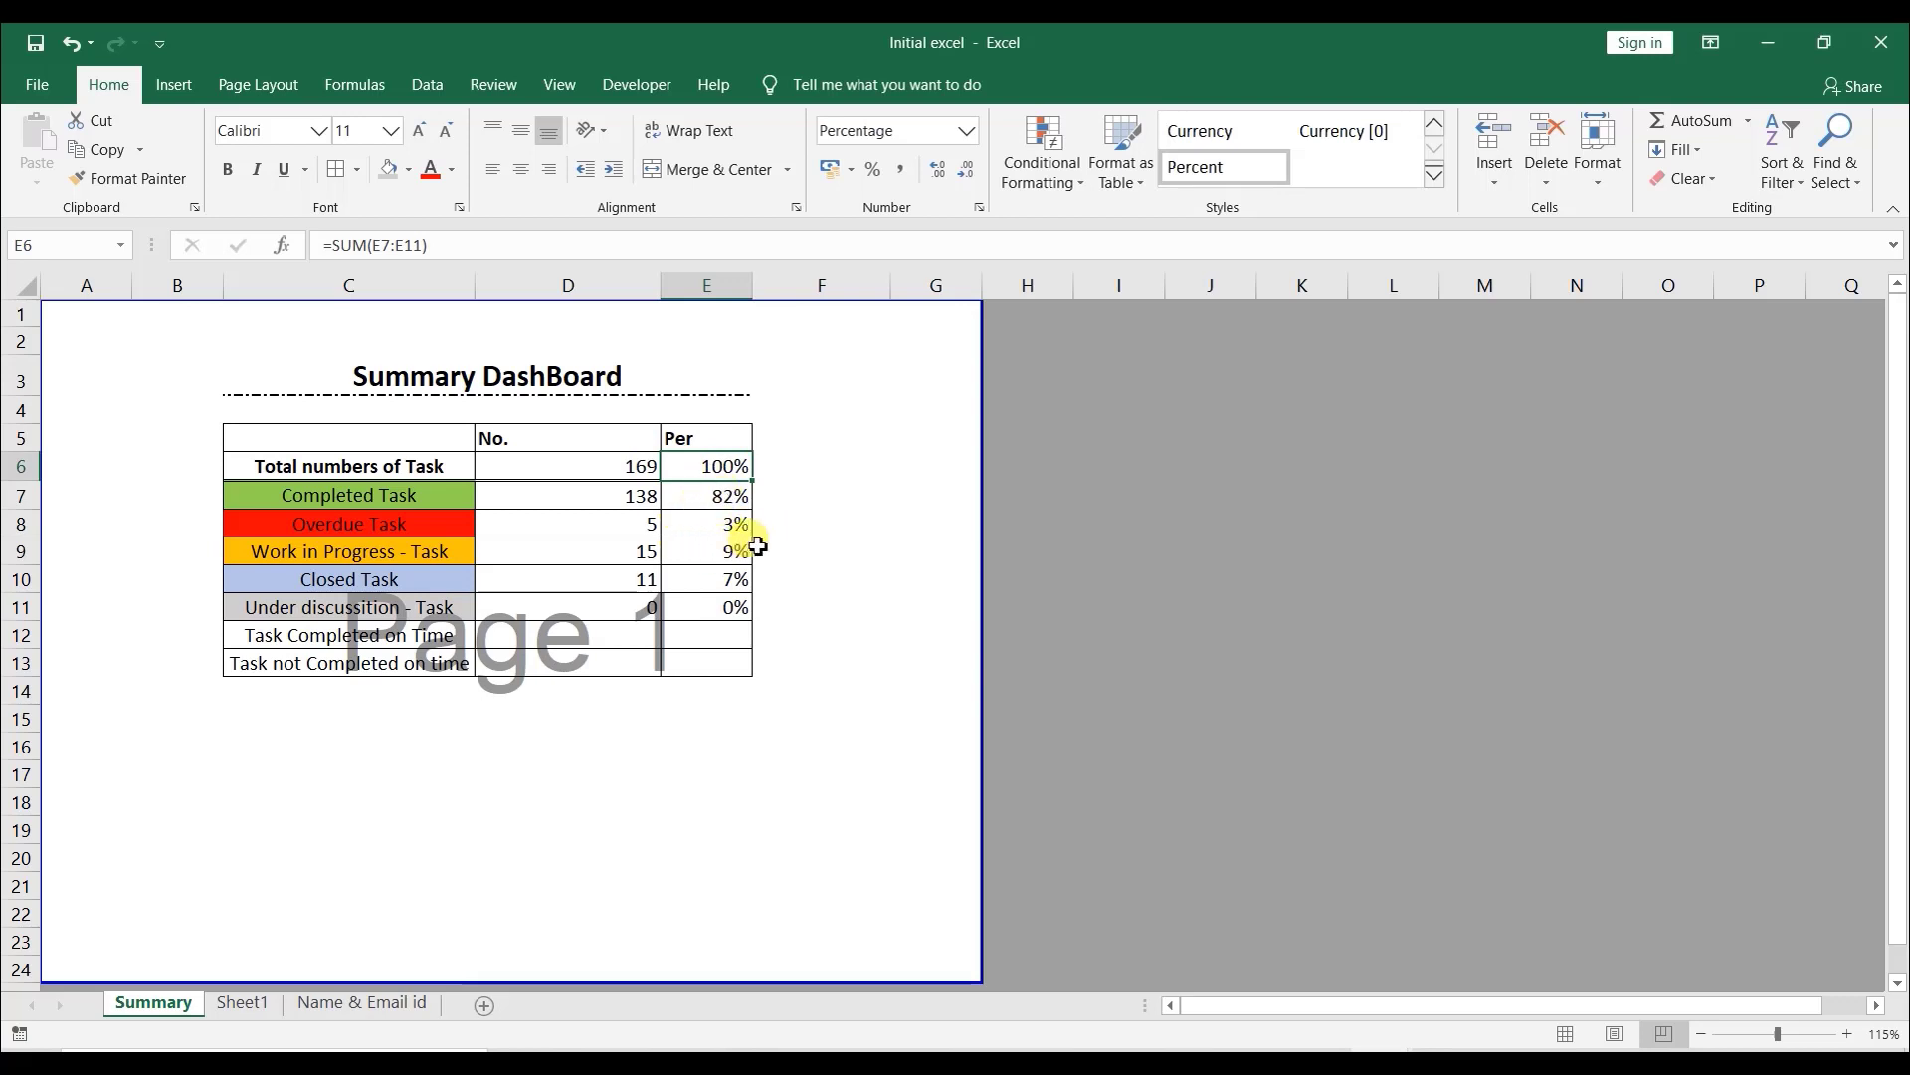
- Switch to the Notepad notes file and add the line "Freezing pane" at the end
left_click(1307, 1060)
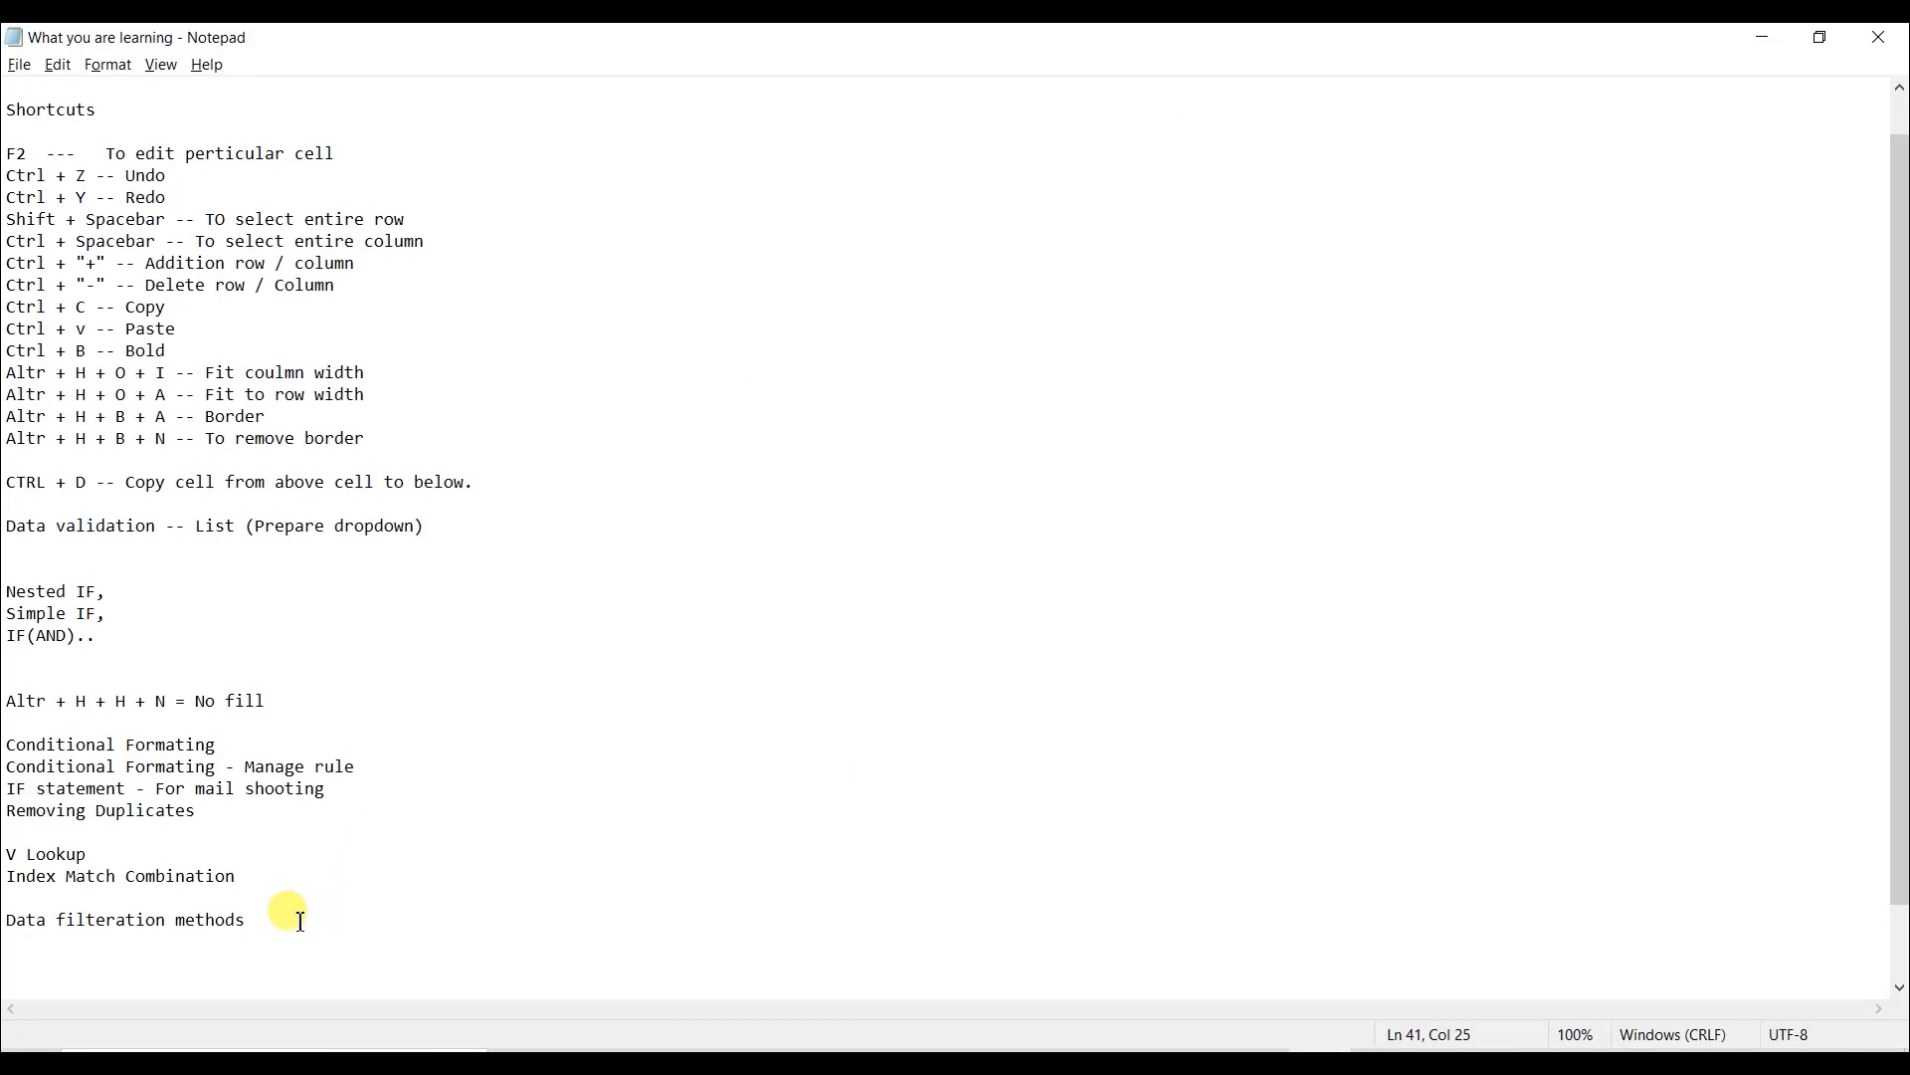
key("Return")
type("Freez")
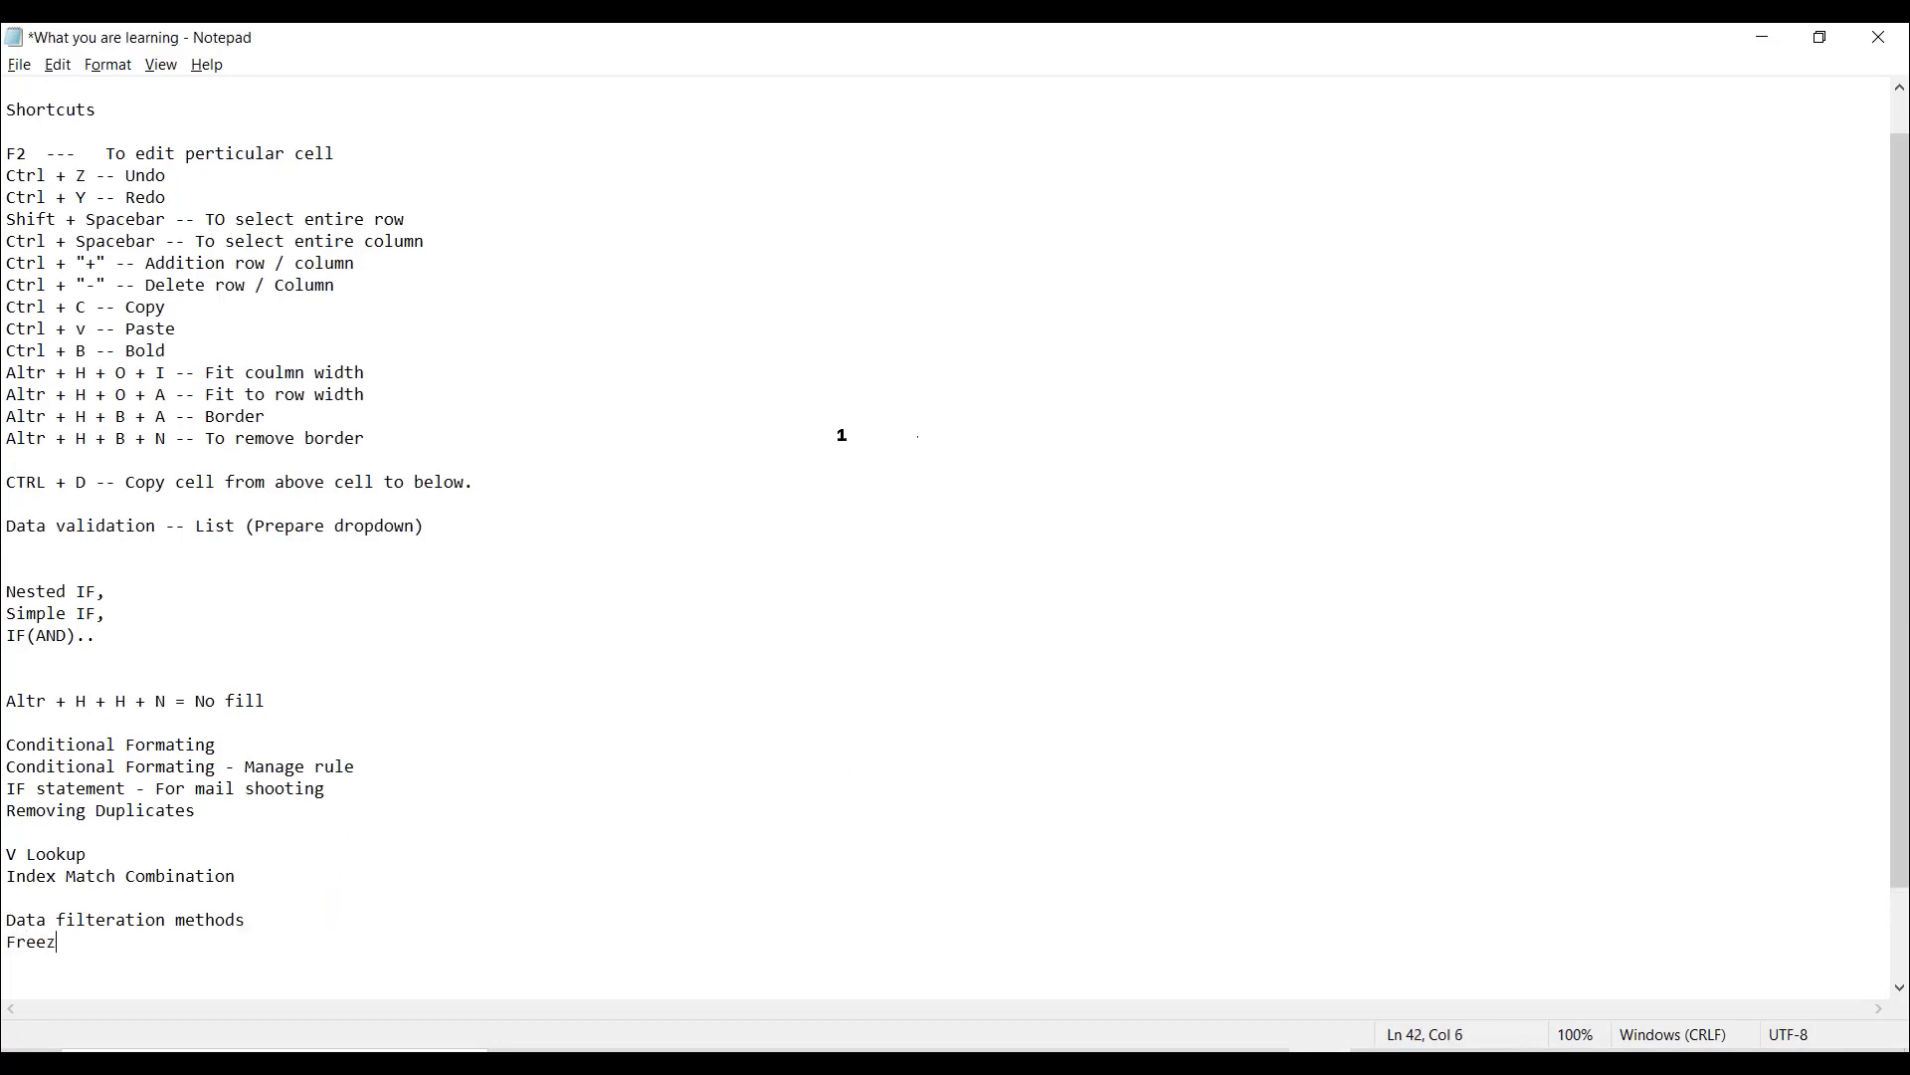
type("ing pane")
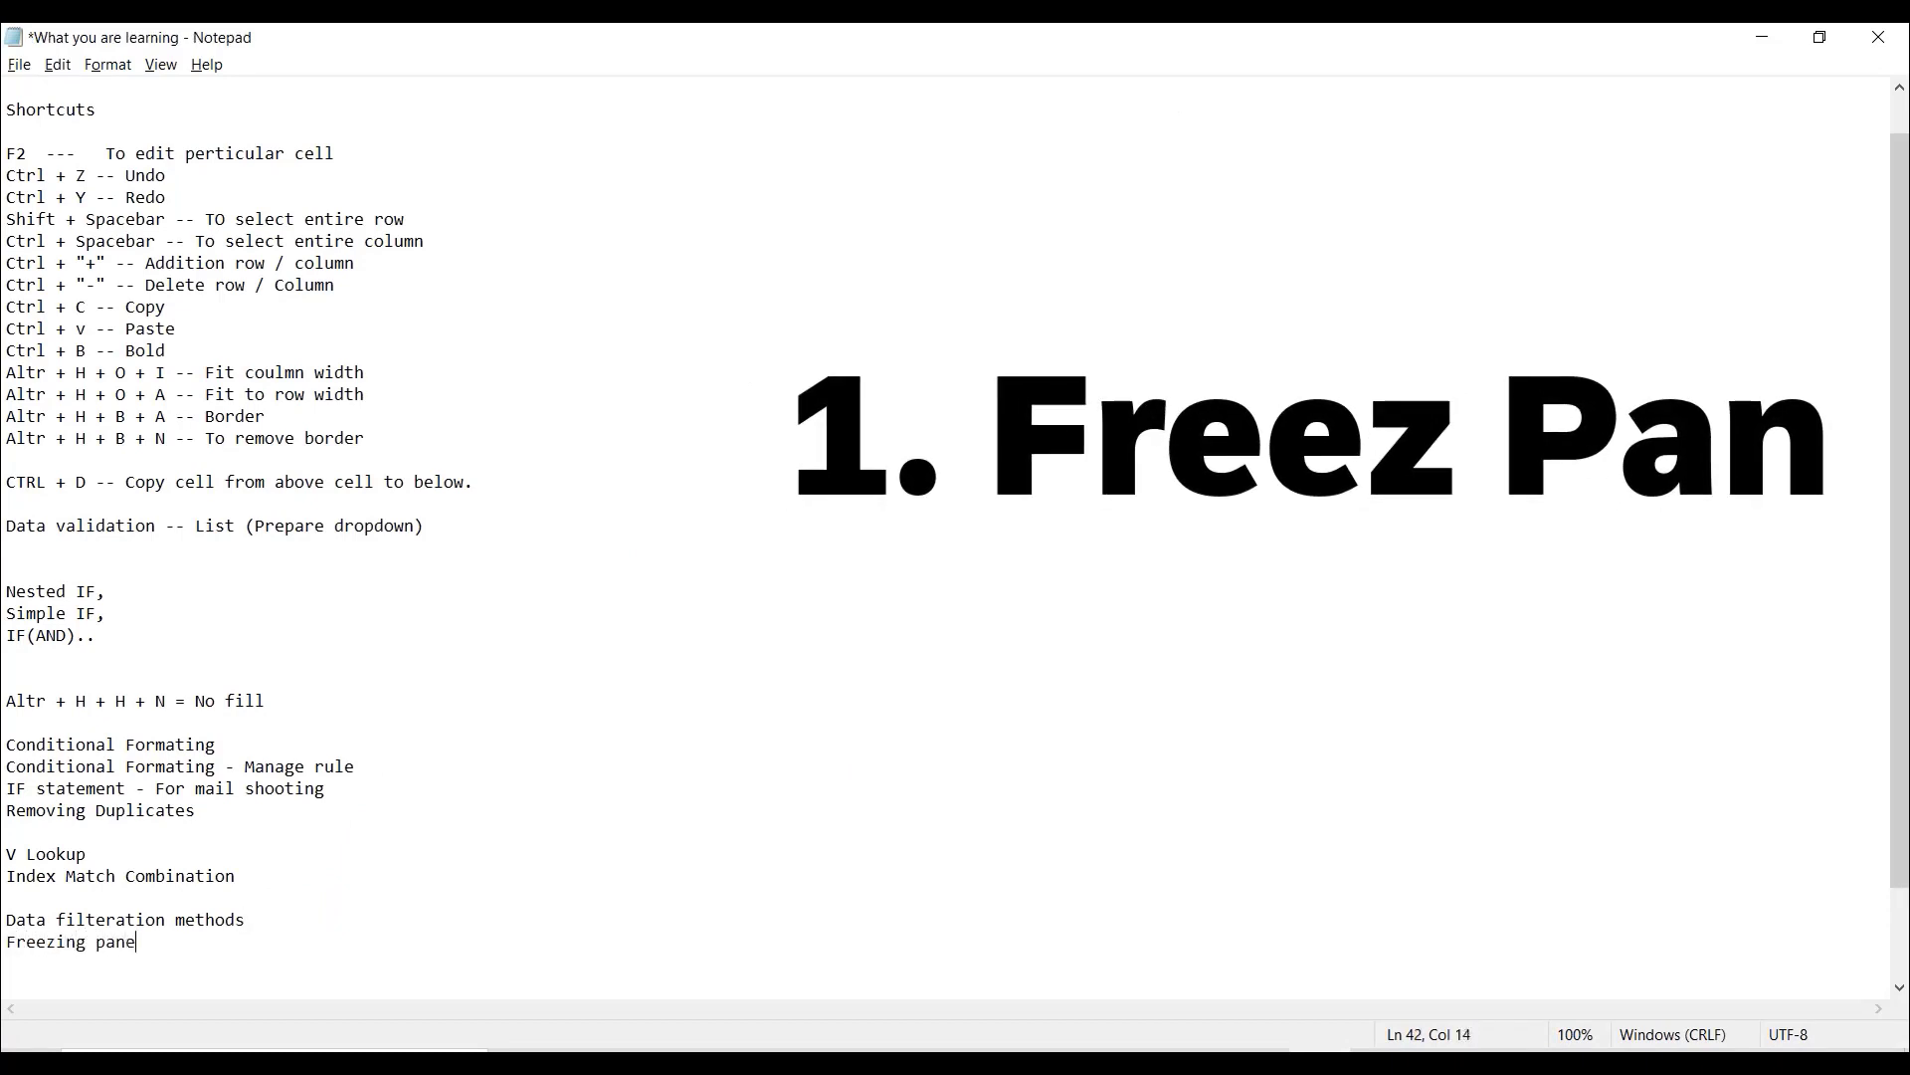
key("Return")
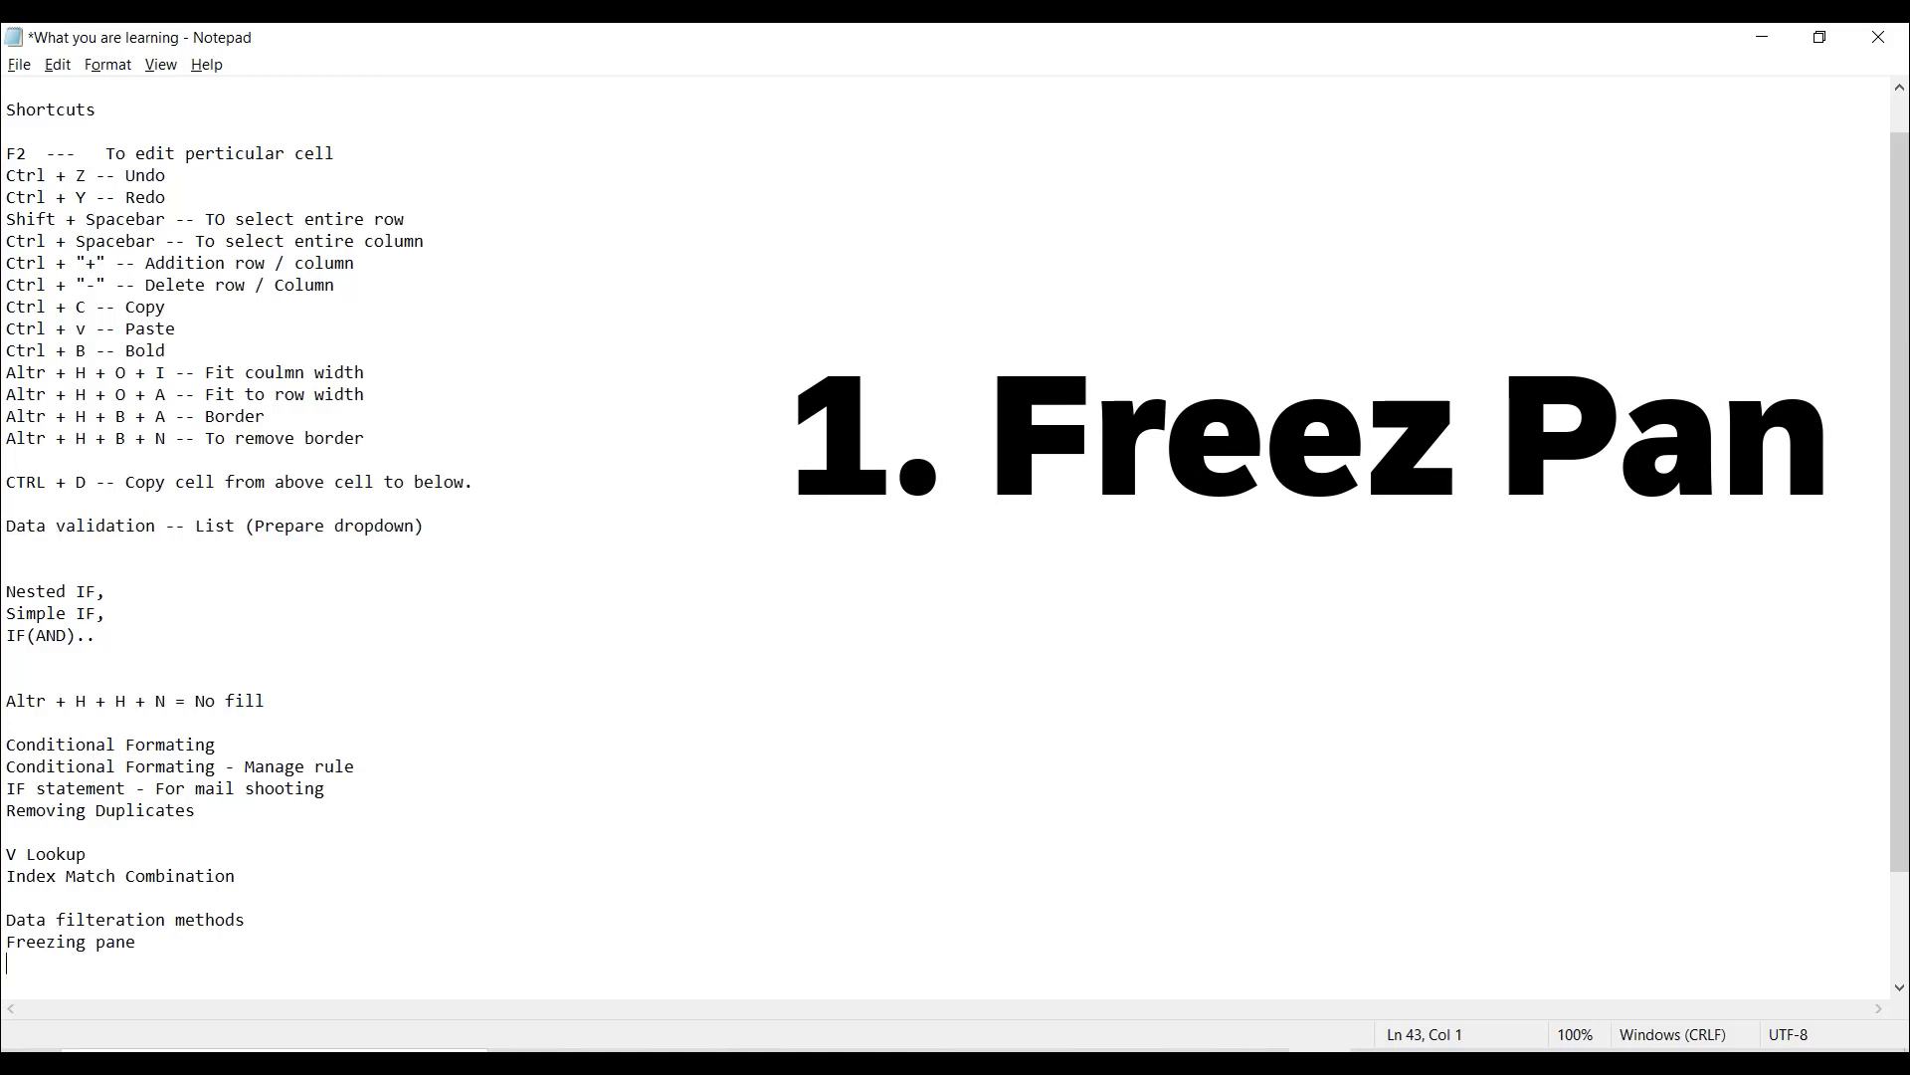
- Add the note lines "Sum comand - Equation" and "Counta - To calculate the count"
type("Sum")
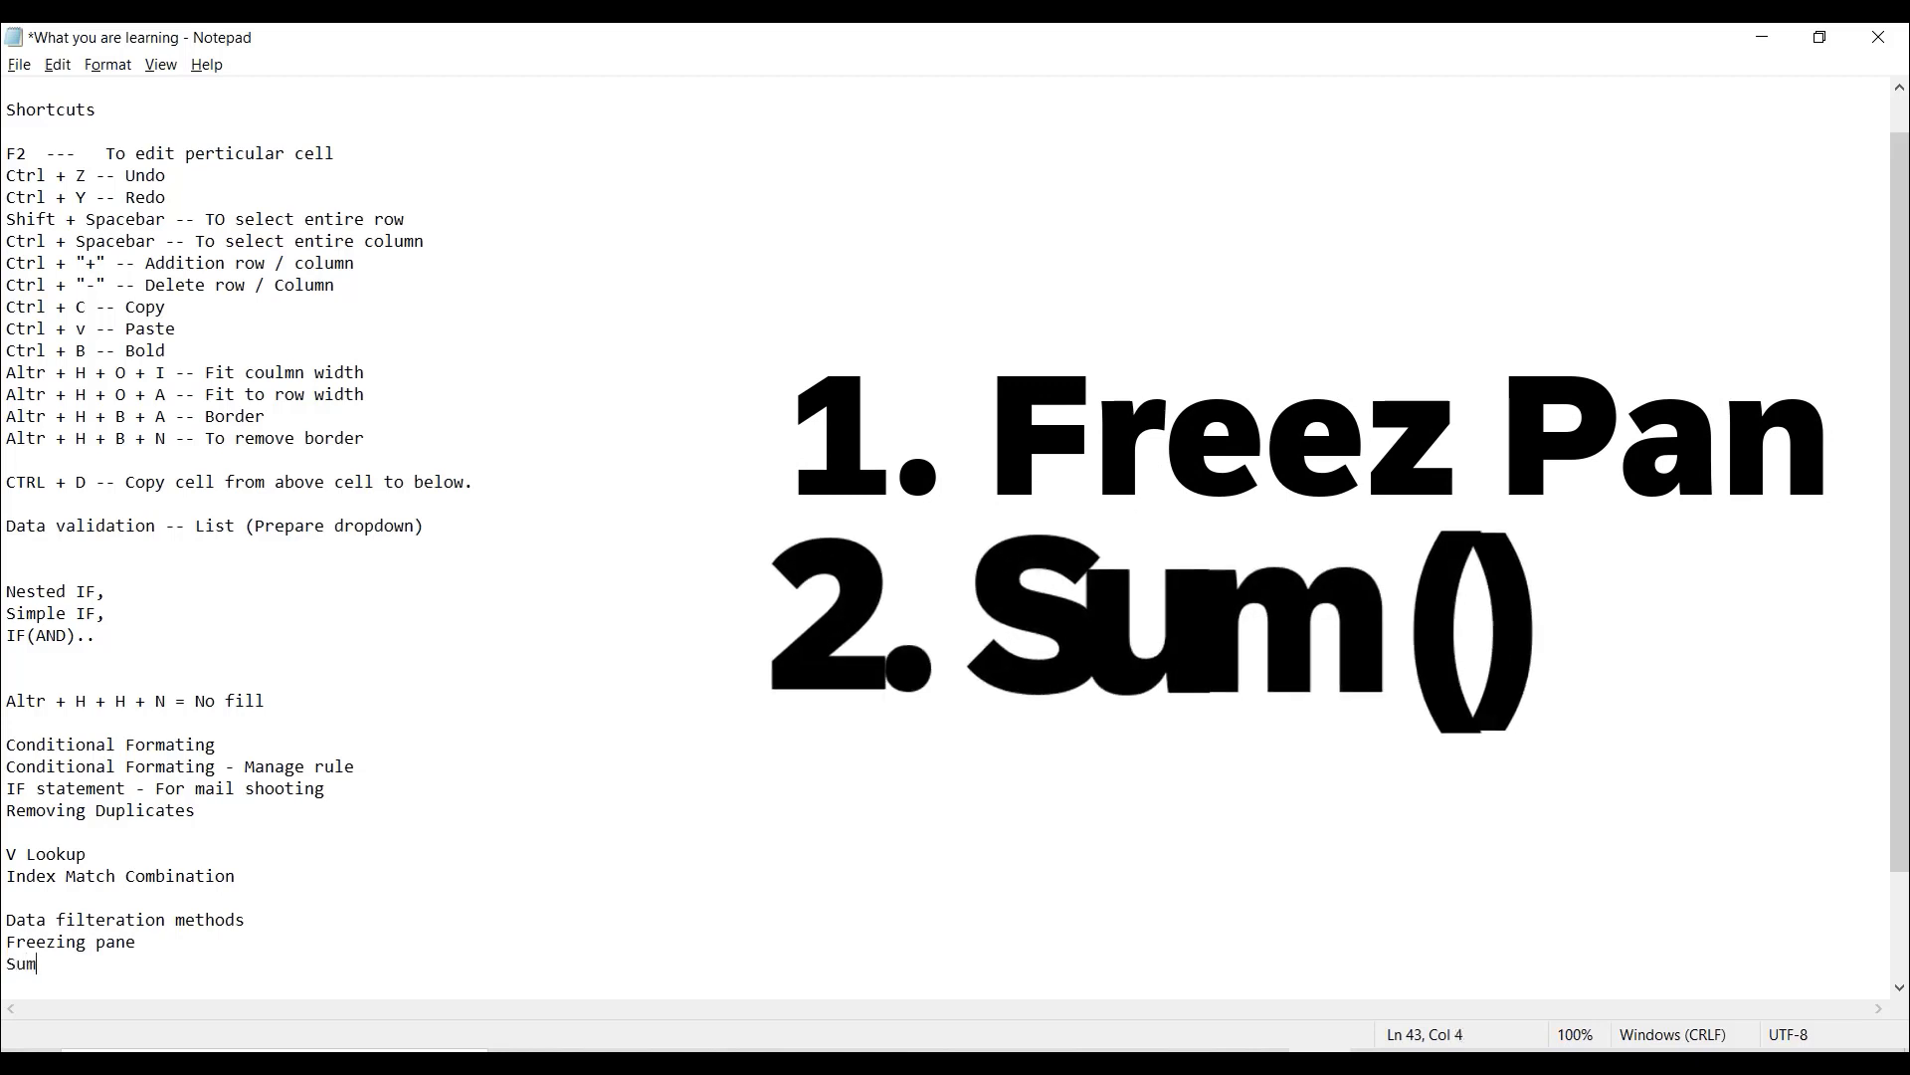
type(" comand - Equation")
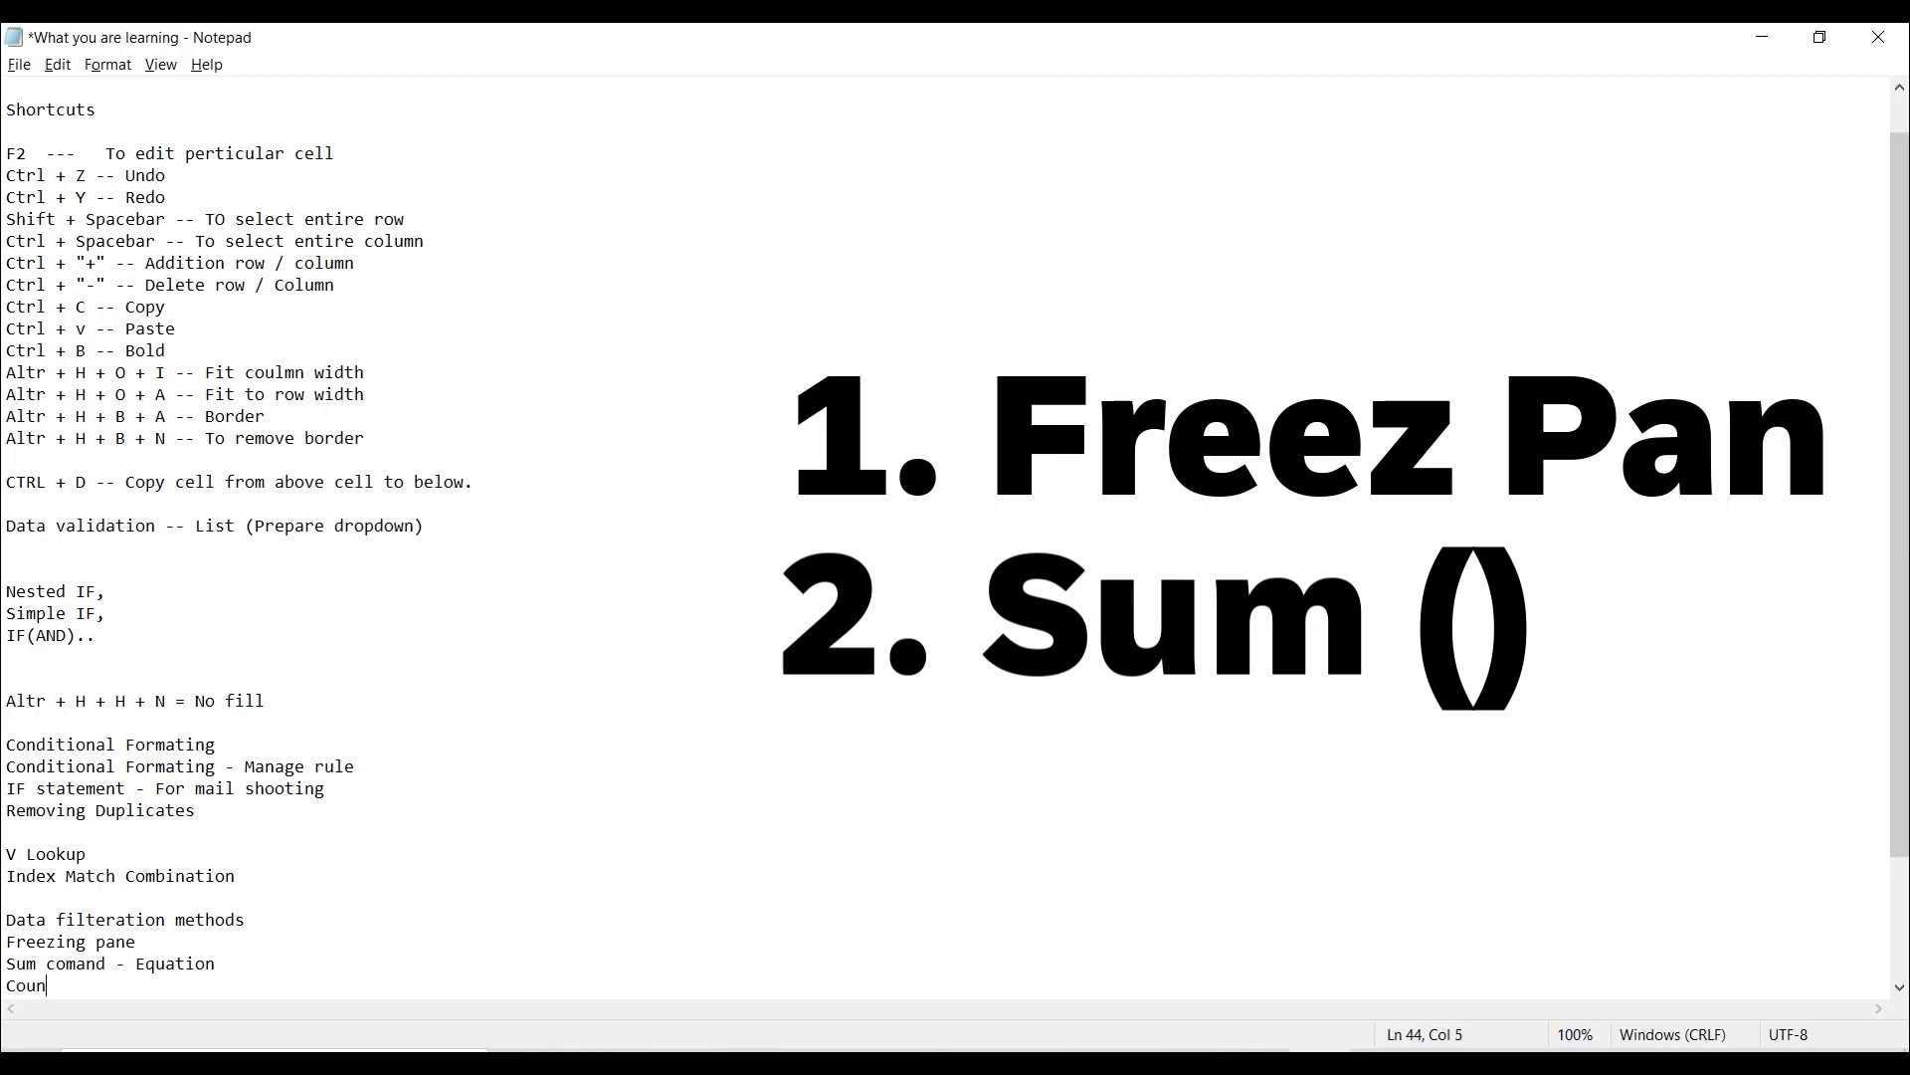
type("- T")
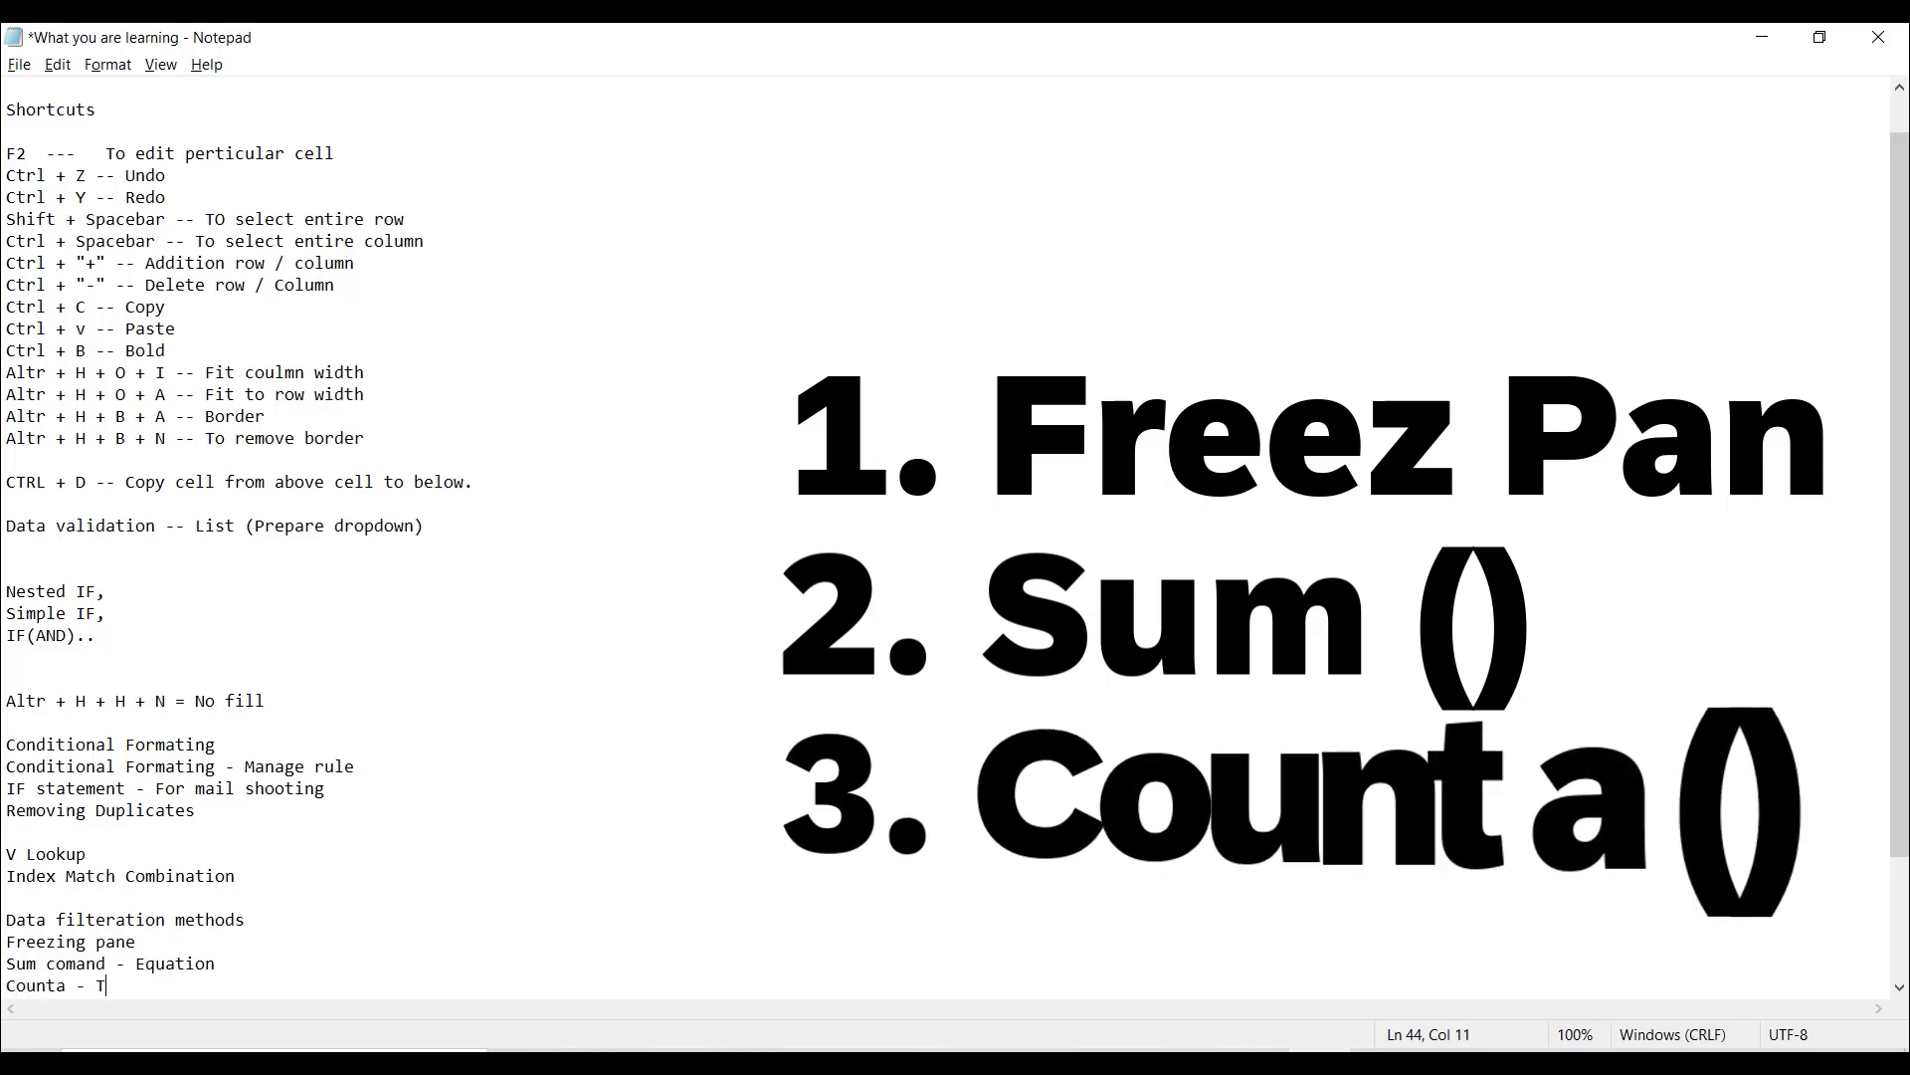
type("o calua")
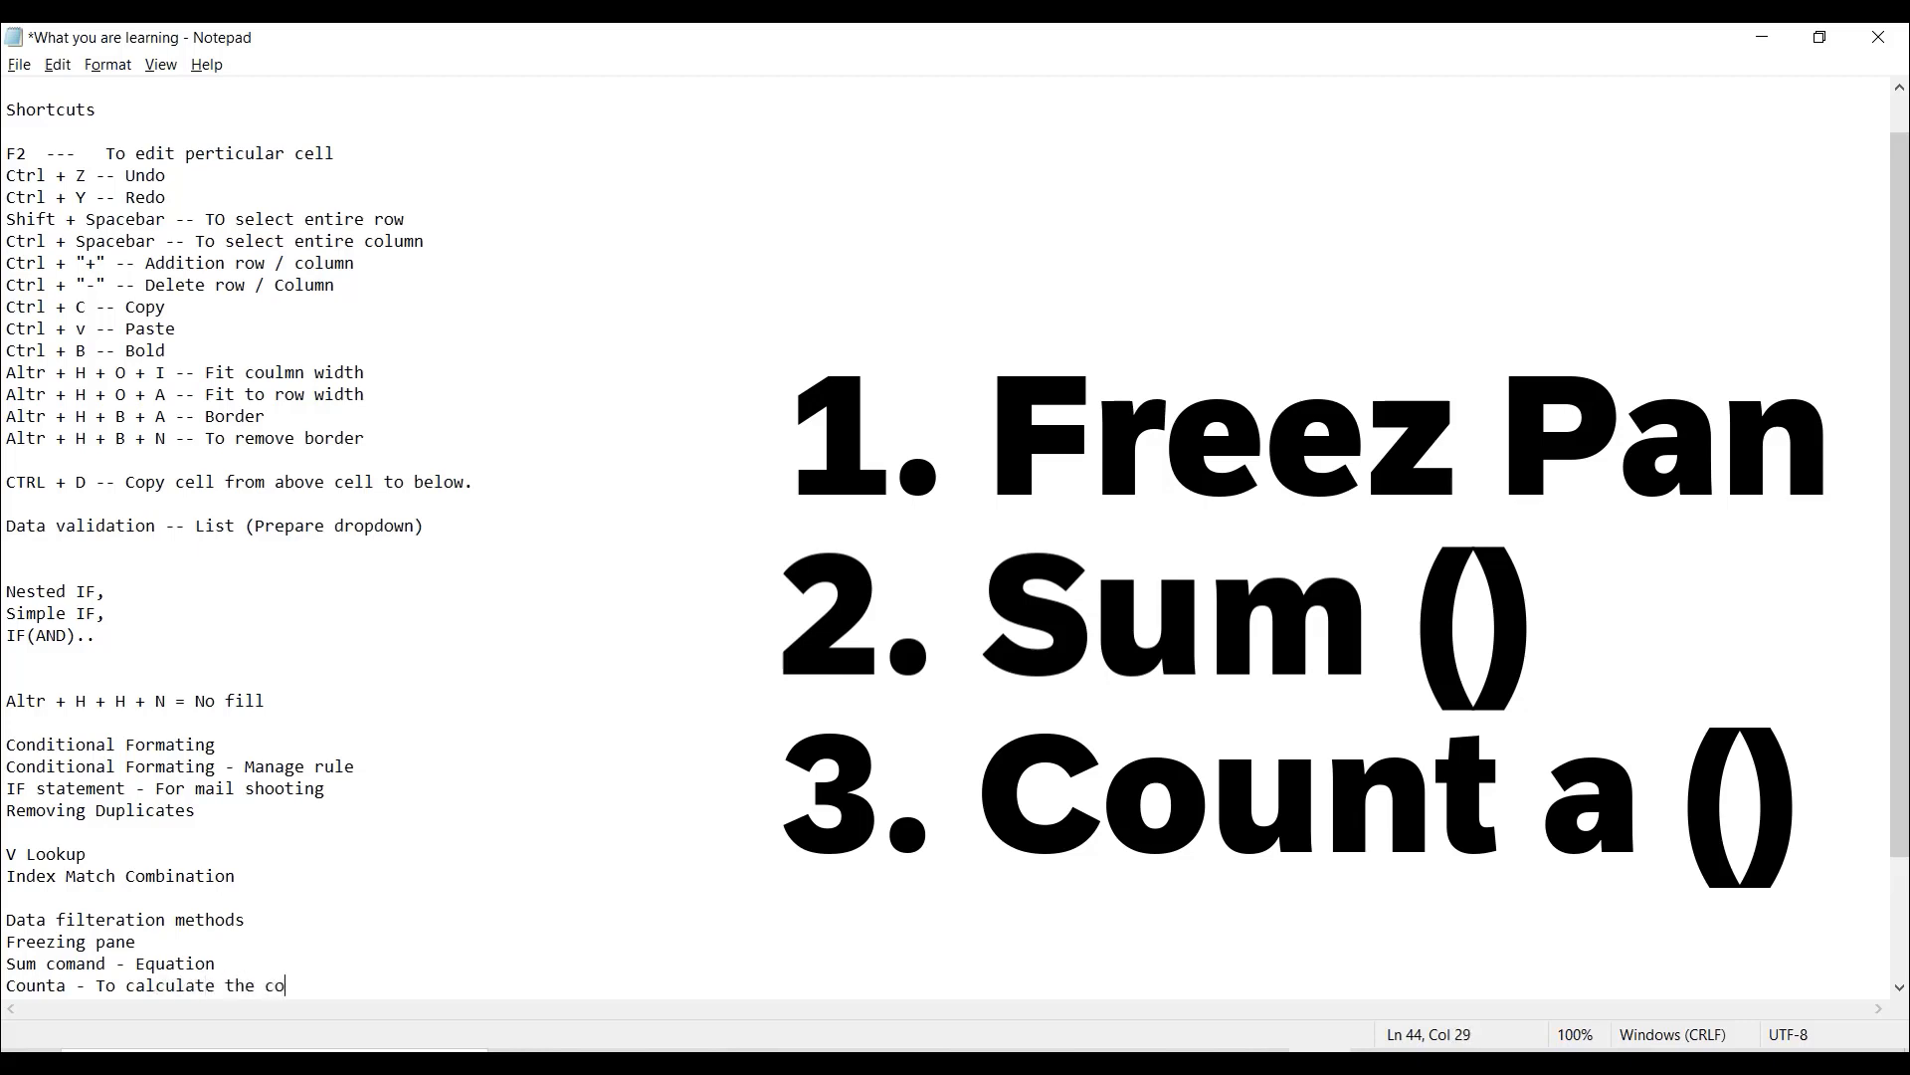
key("Return")
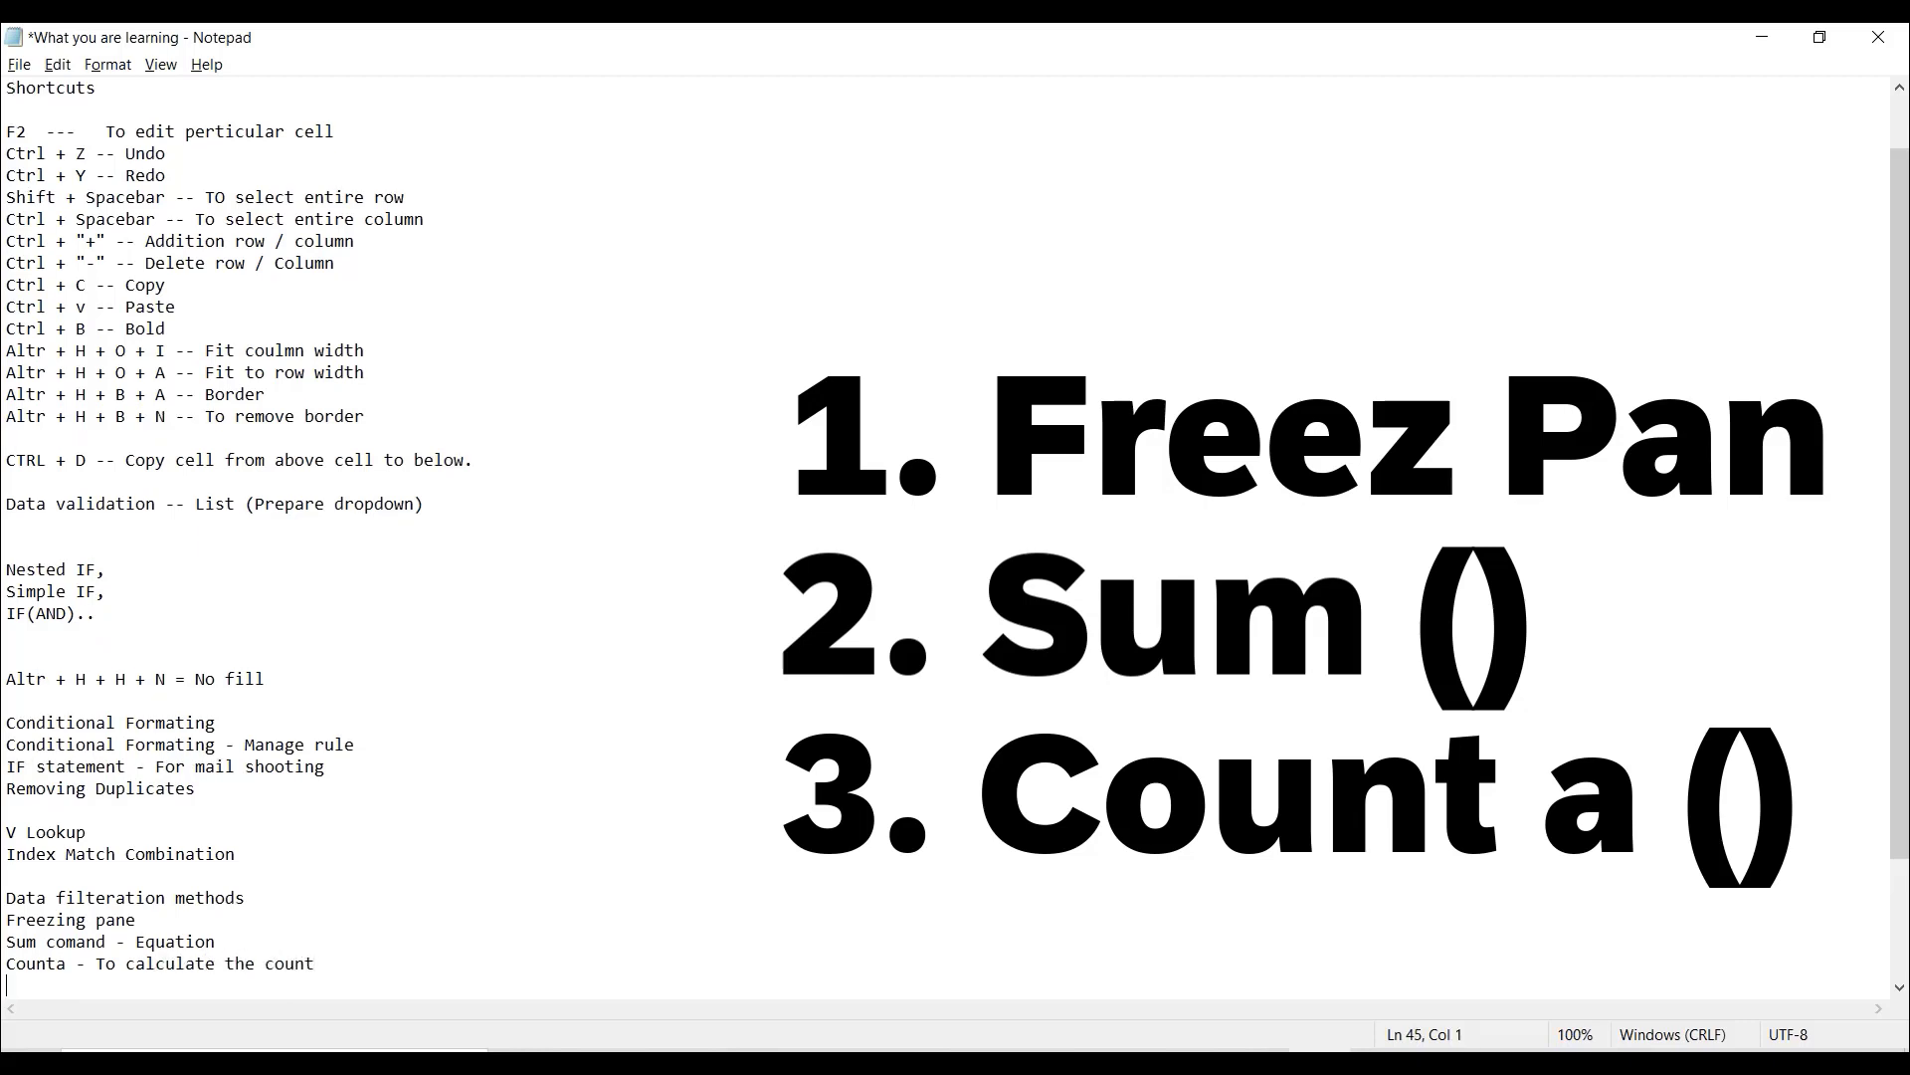
- Add the note line "Countif" and switch back to the Initial excel workbook
type("Countif")
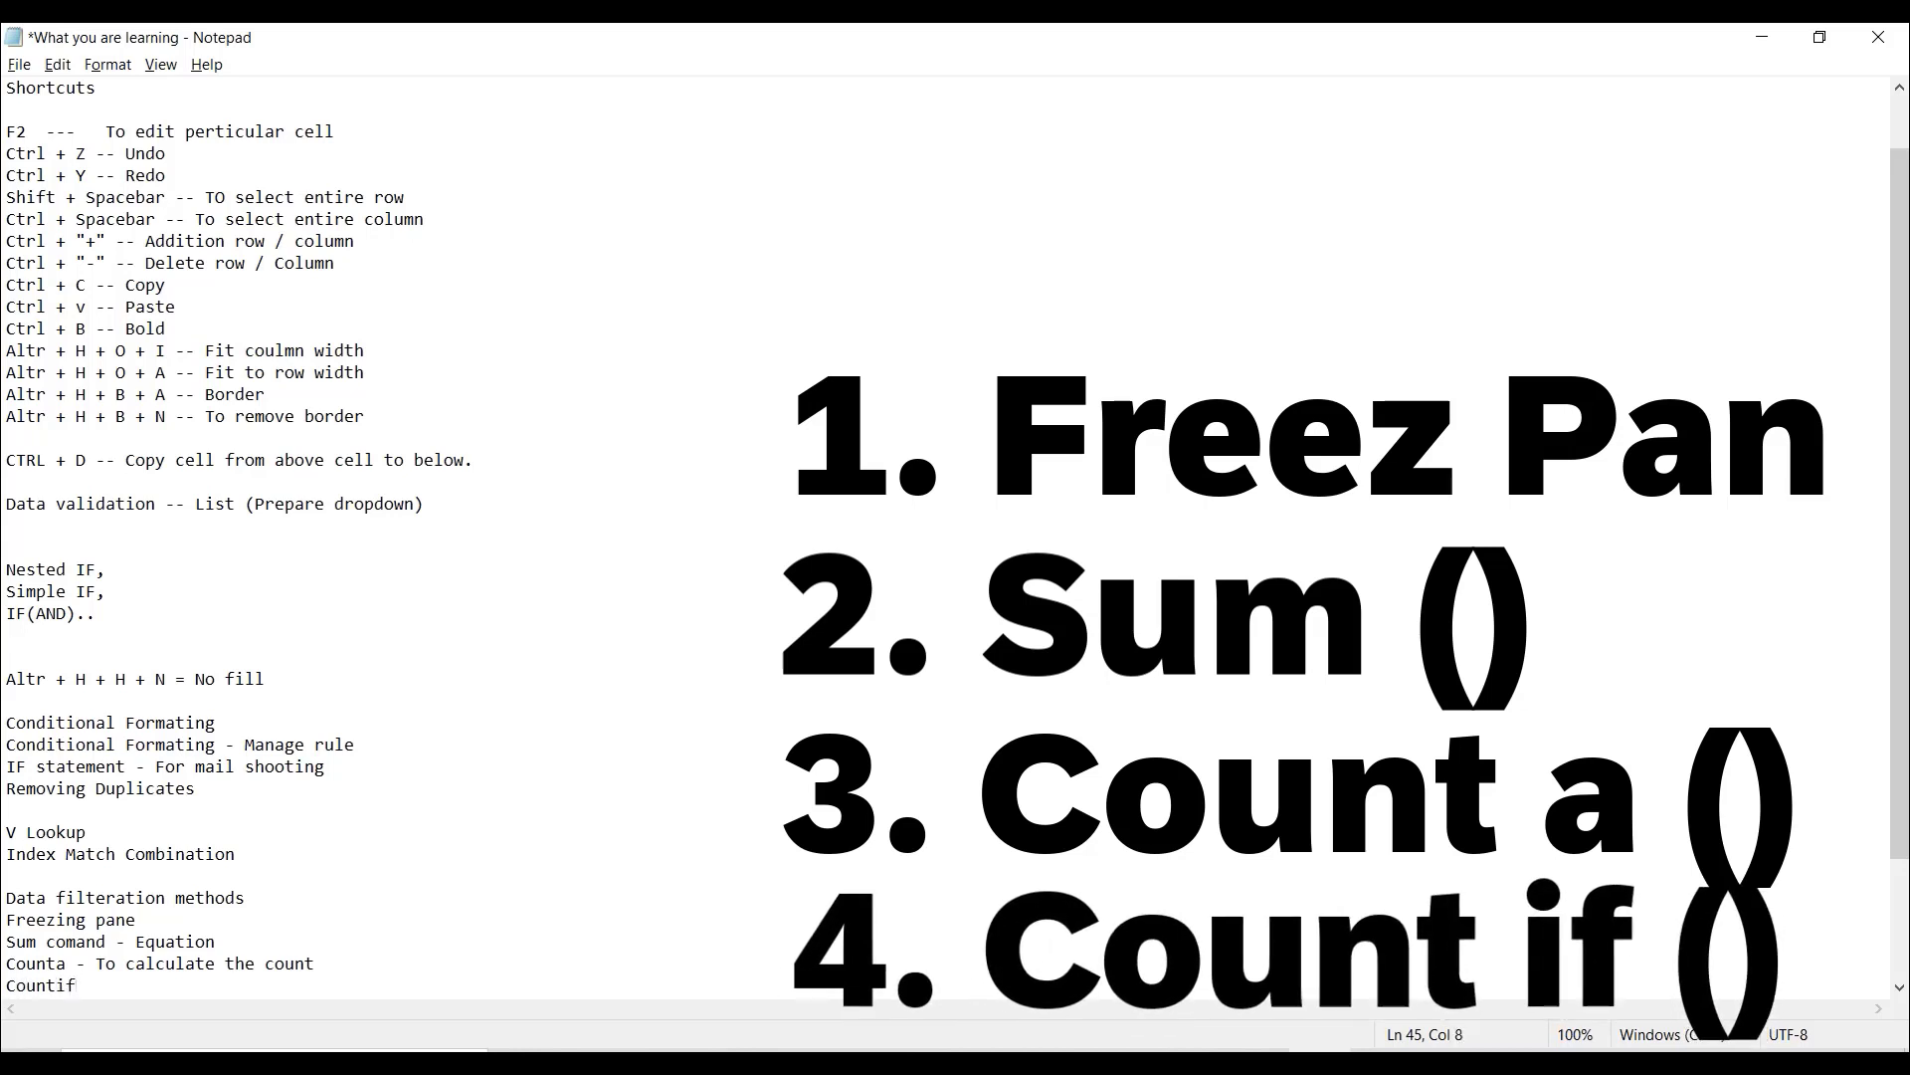
key("Return")
key("alt+Tab")
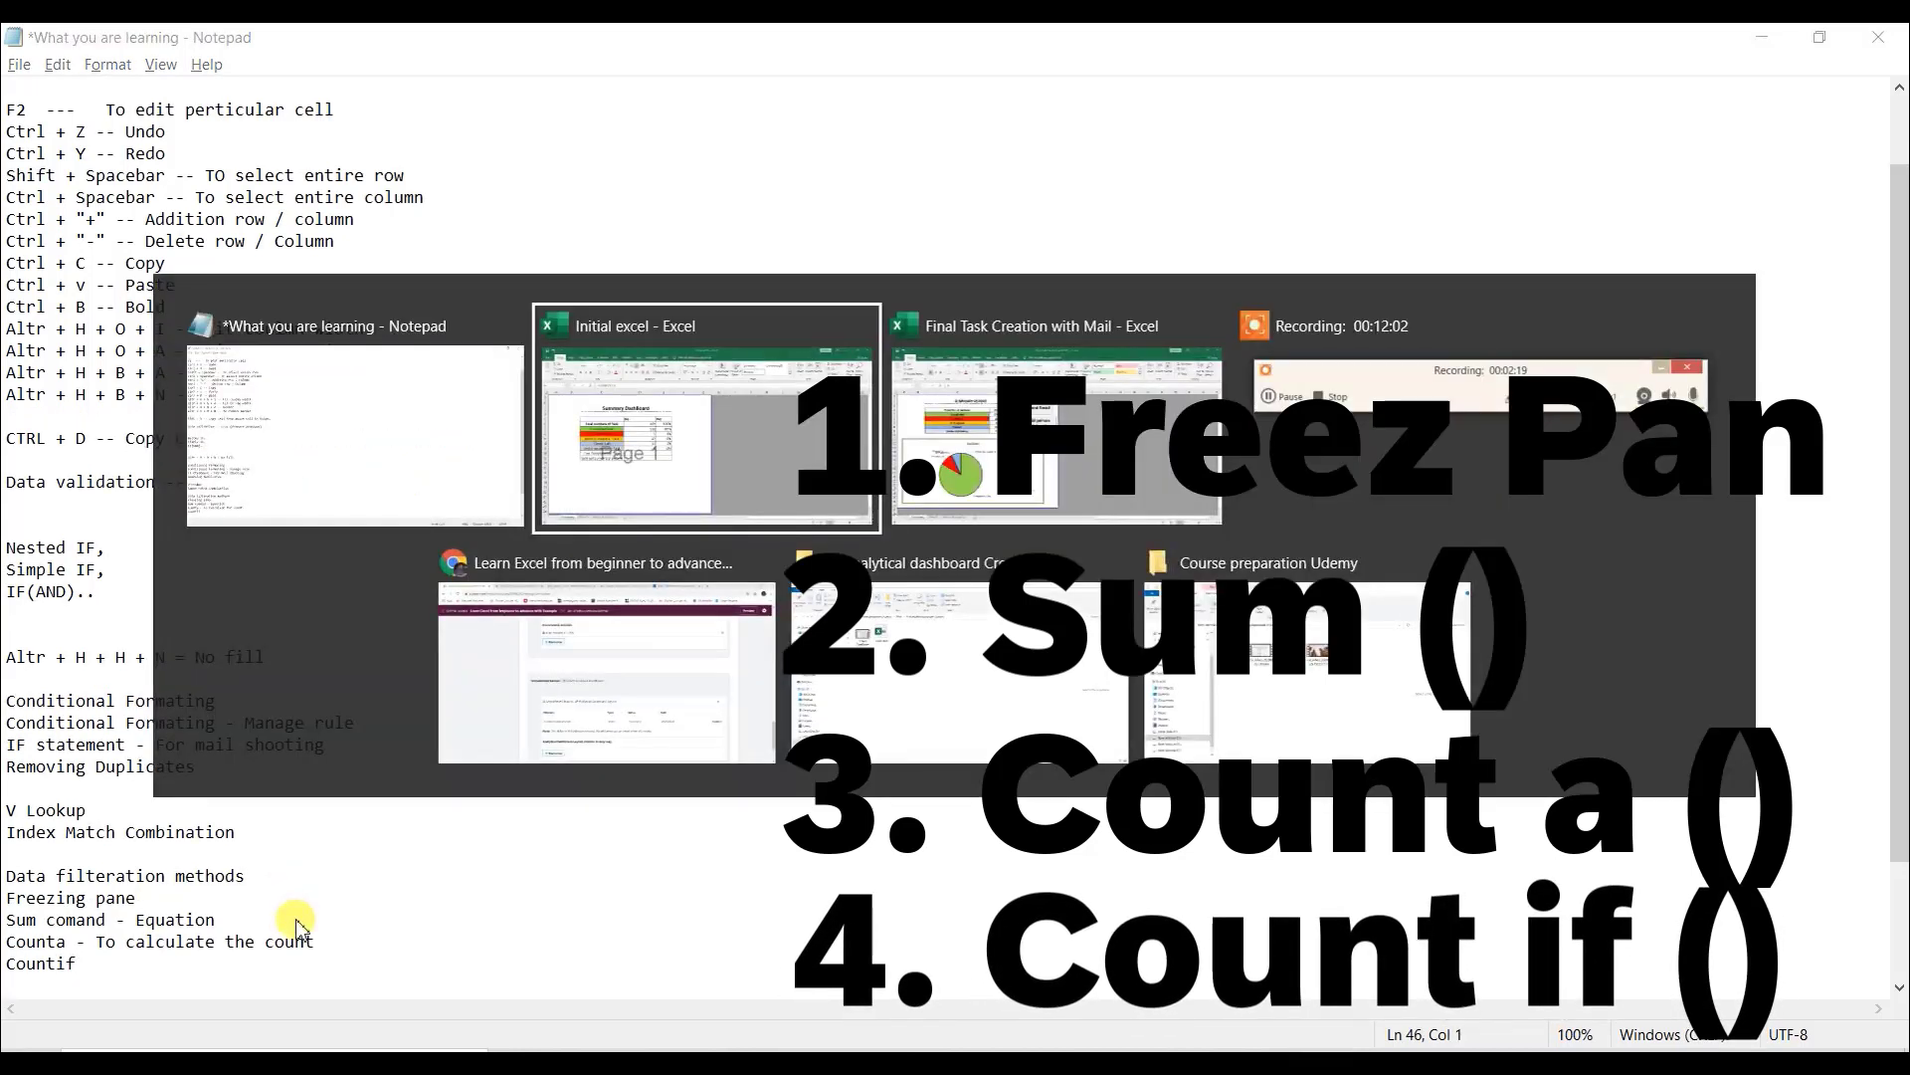